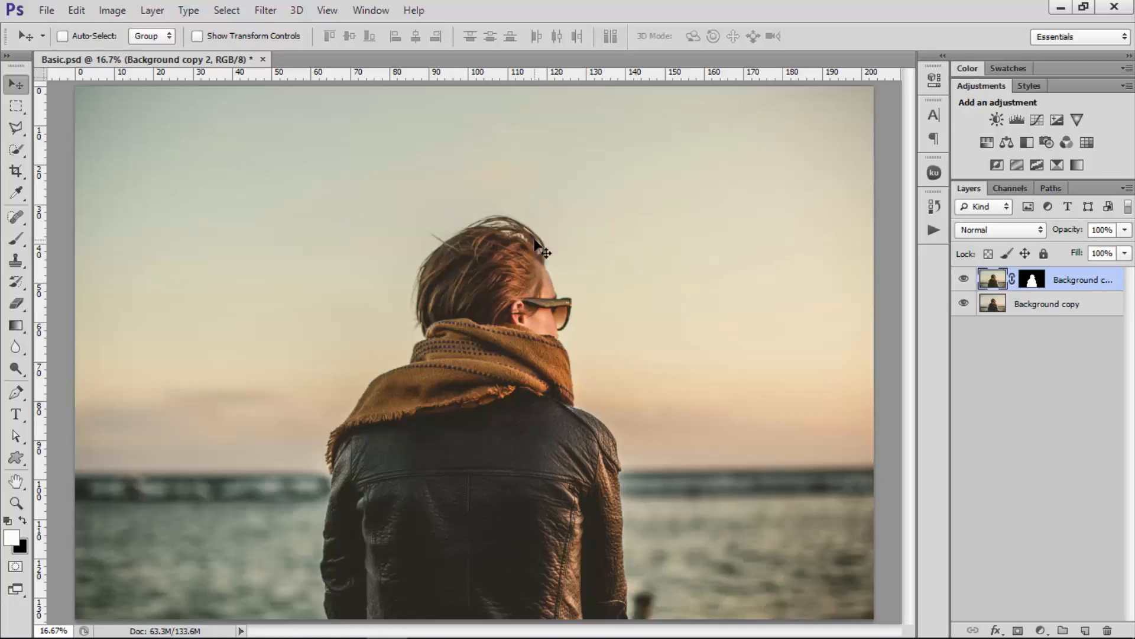
Hide the Background copy layer to inspect the subject cutout's edges, and turn the layer's visibility back on
left_click(964, 303)
scroll(628, 309, "up", 3)
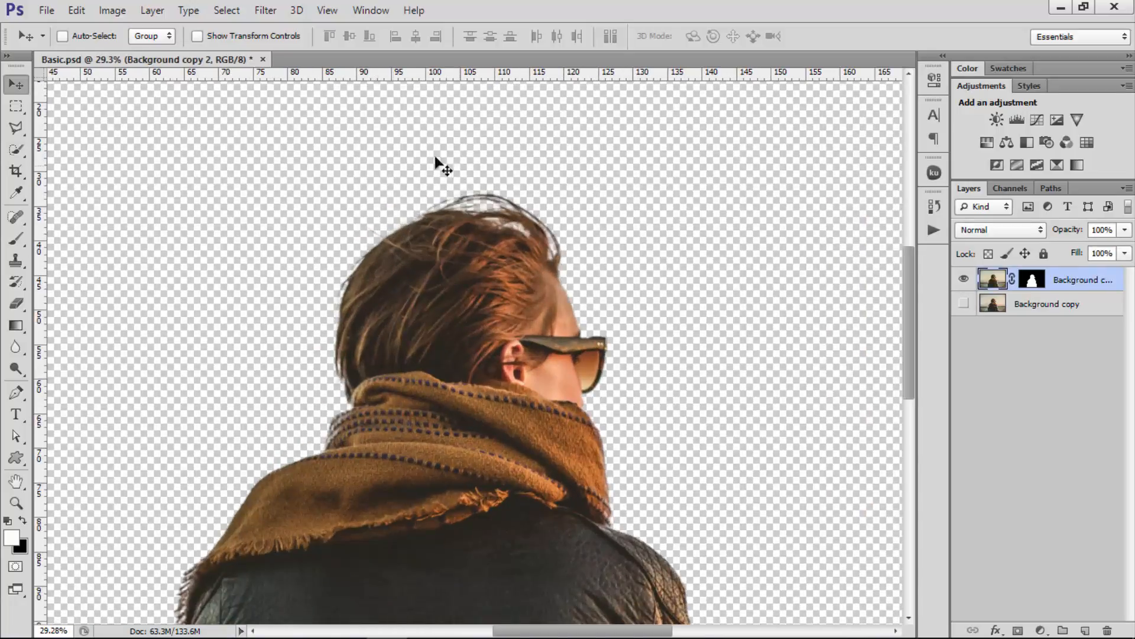
scroll(286, 190, "down", 1)
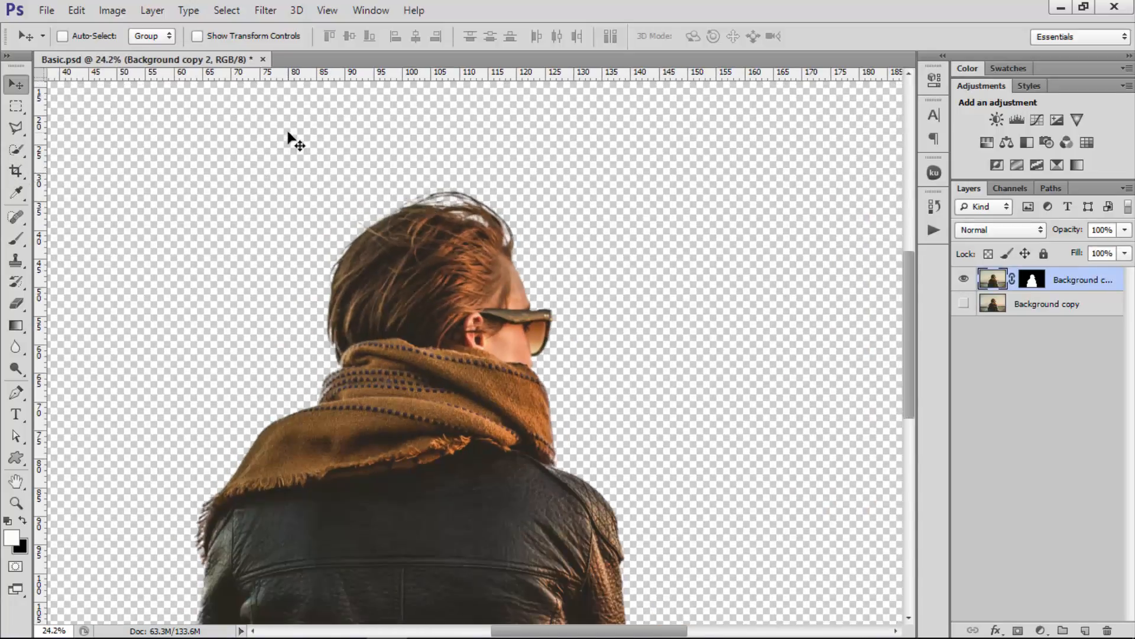
scroll(353, 193, "down", 1)
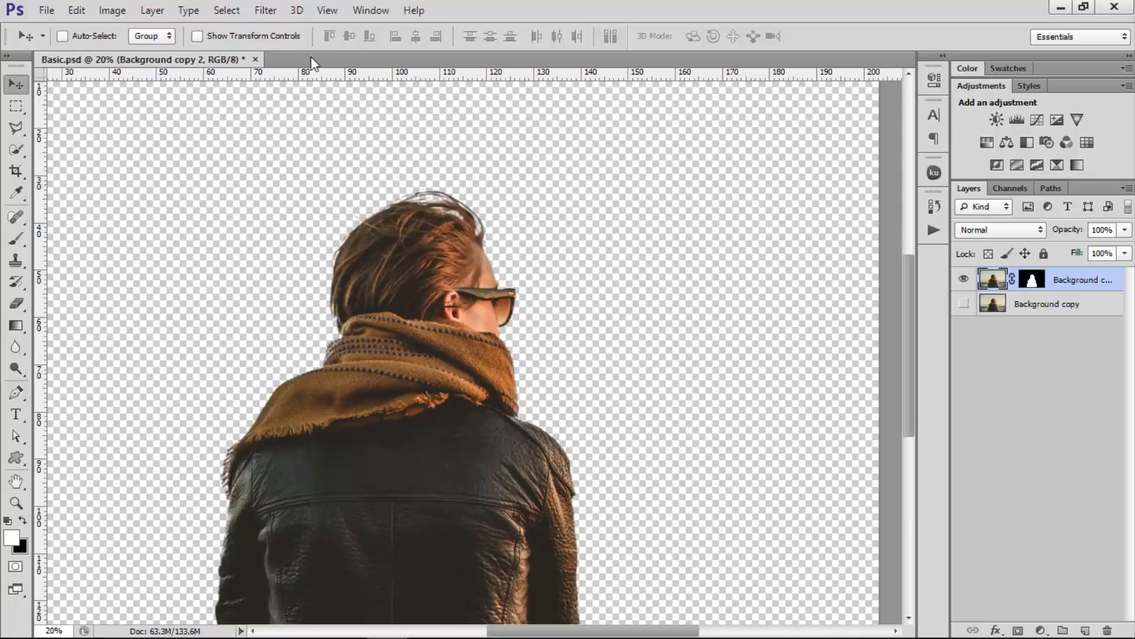
scroll(320, 76, "down", 1)
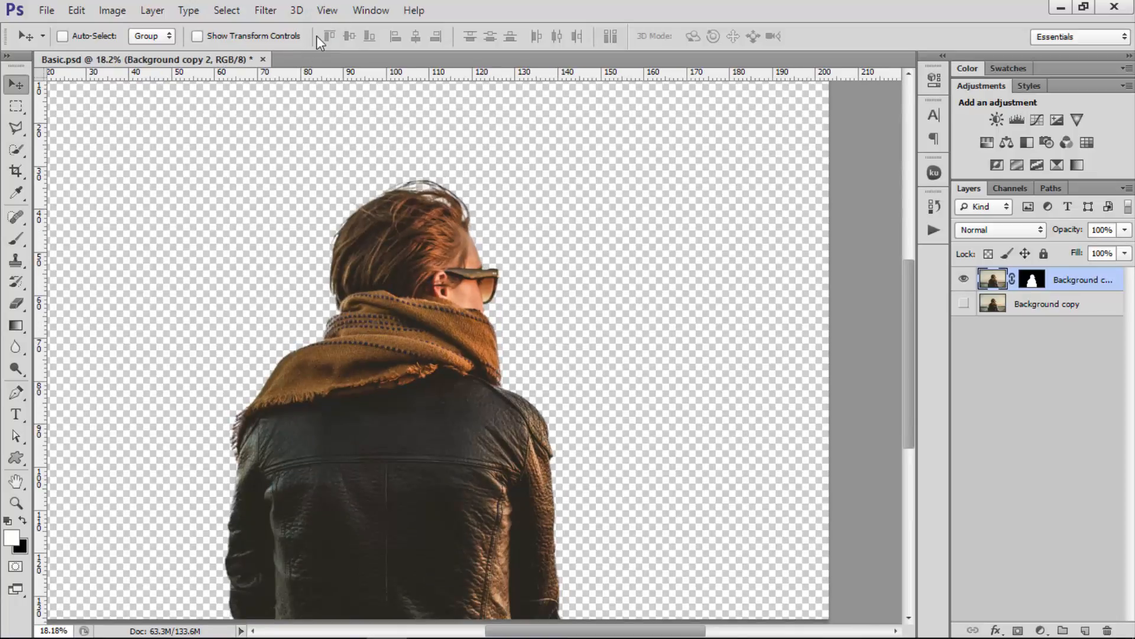
left_click(17, 127)
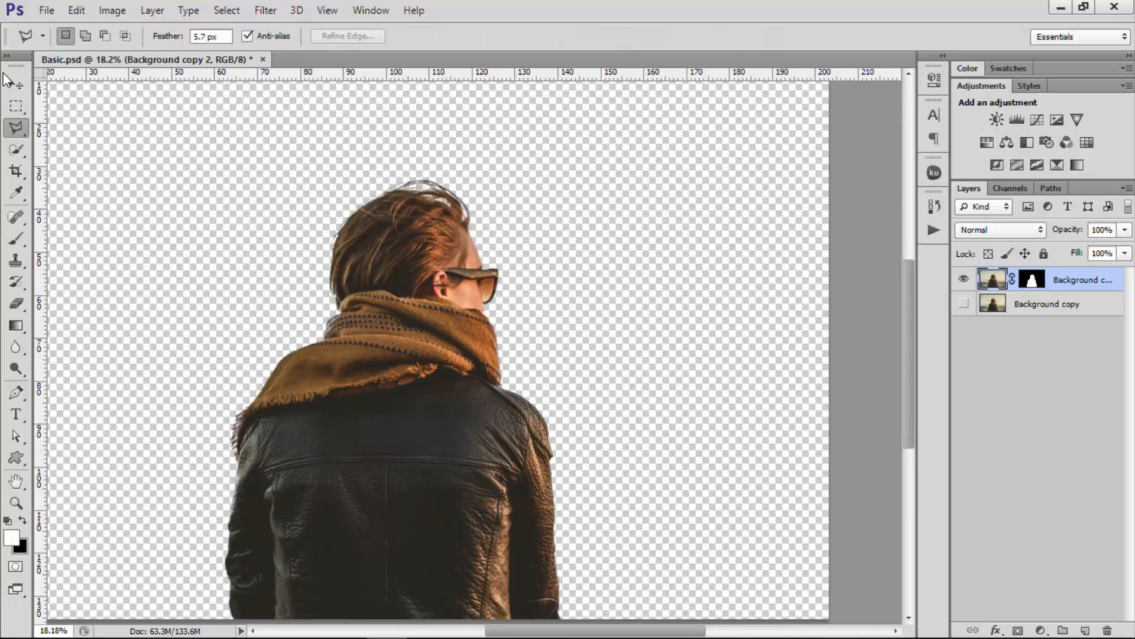
left_click(9, 81)
scroll(349, 192, "down", 2)
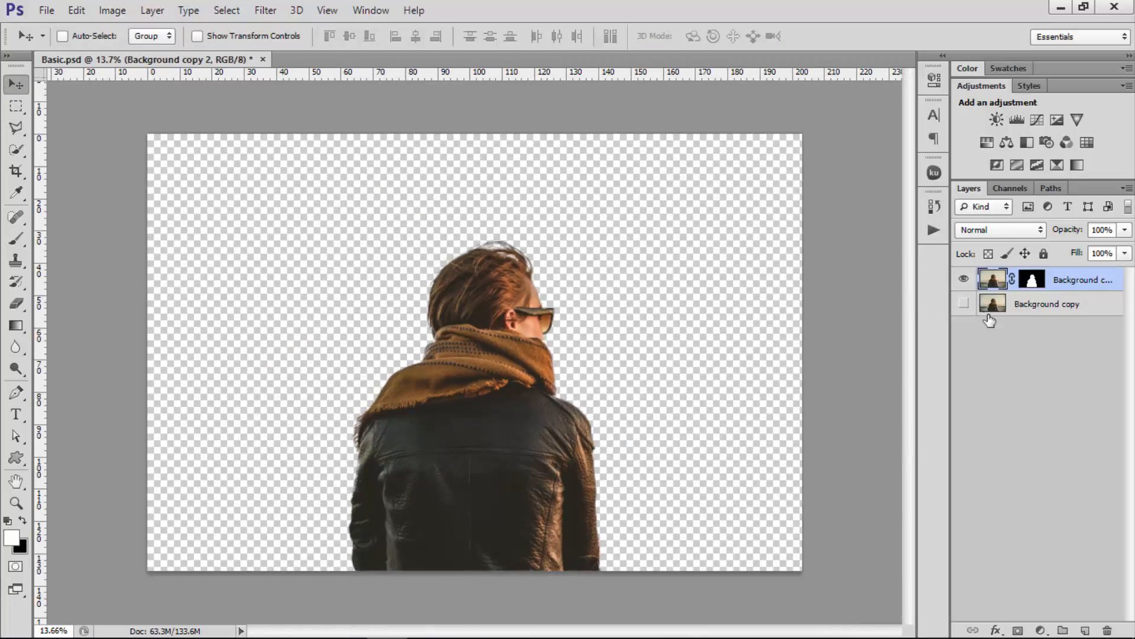
left_click(963, 304)
left_click(1058, 304, "shift")
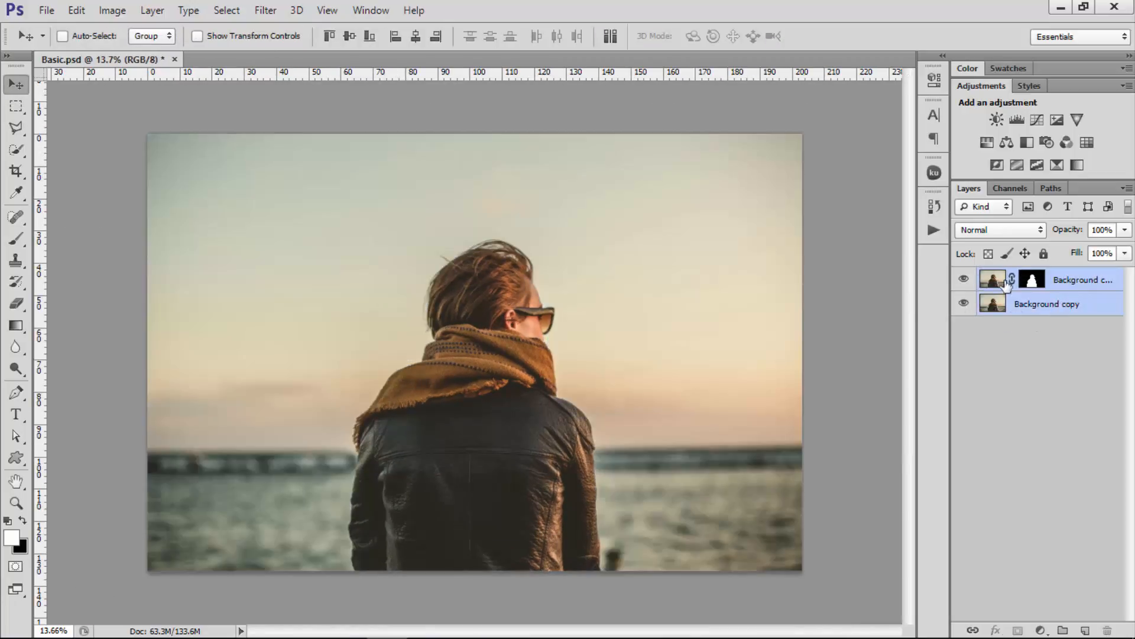
Create a new document named Snow Fall Video, 1920 x 1080 pixels at 72 pixels/inch, in RGB Color with transparent background contents
left_click(47, 11)
left_click(53, 28)
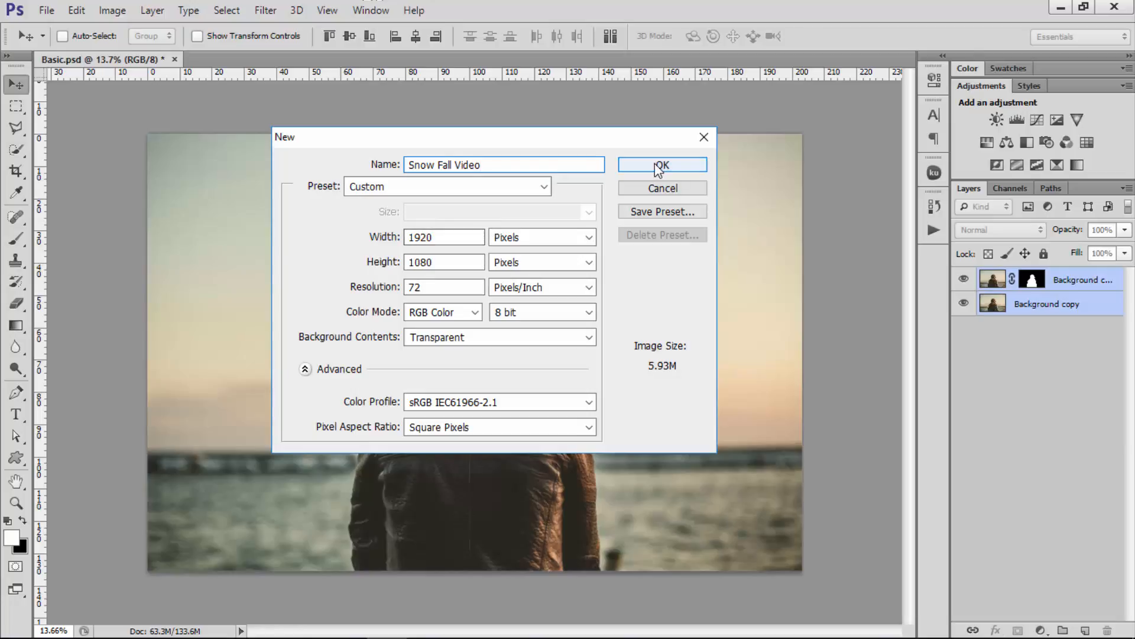
key("Return")
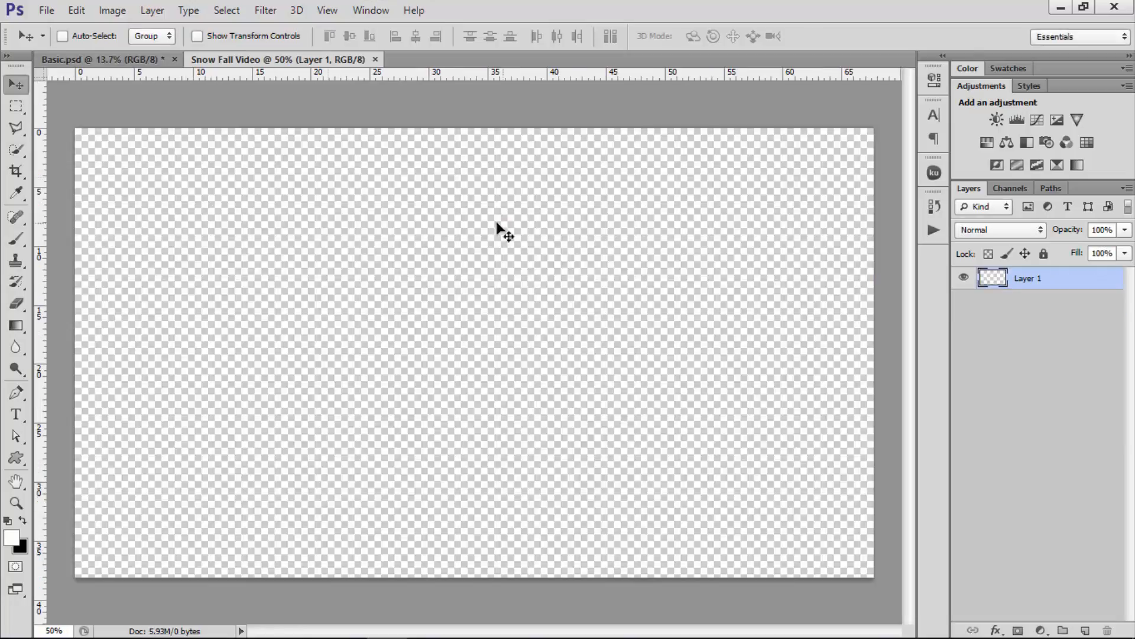
In Basic.psd, convert the Background copy 2 and Background copy layers into separate smart objects
left_click(136, 59)
left_click(1065, 287)
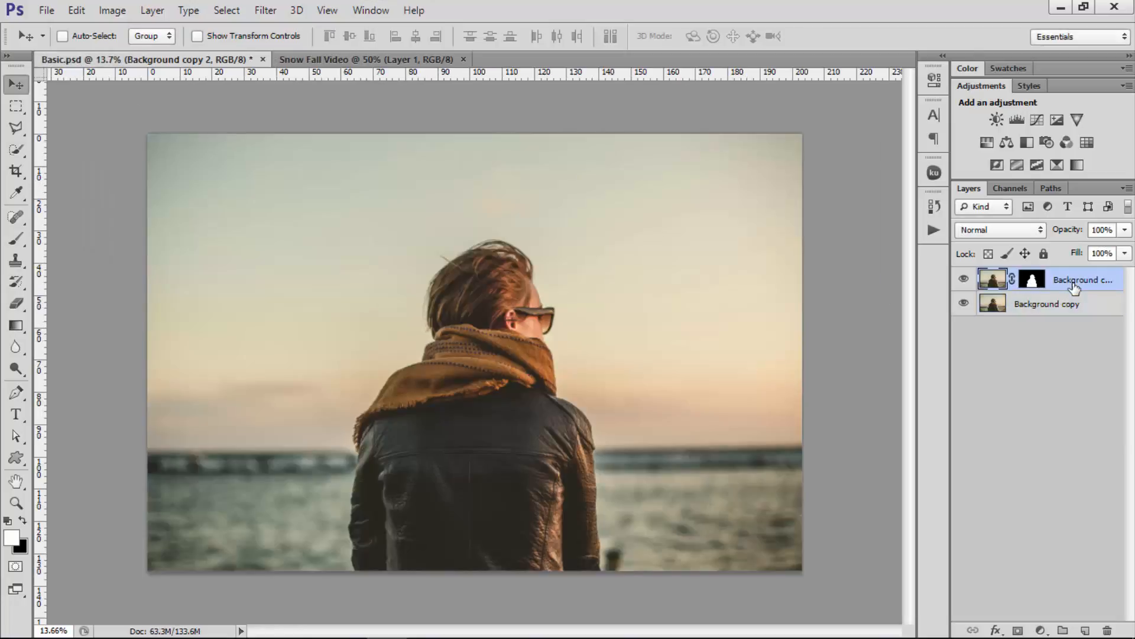
right_click(1076, 287)
left_click(781, 203)
left_click(1062, 304)
right_click(1056, 310)
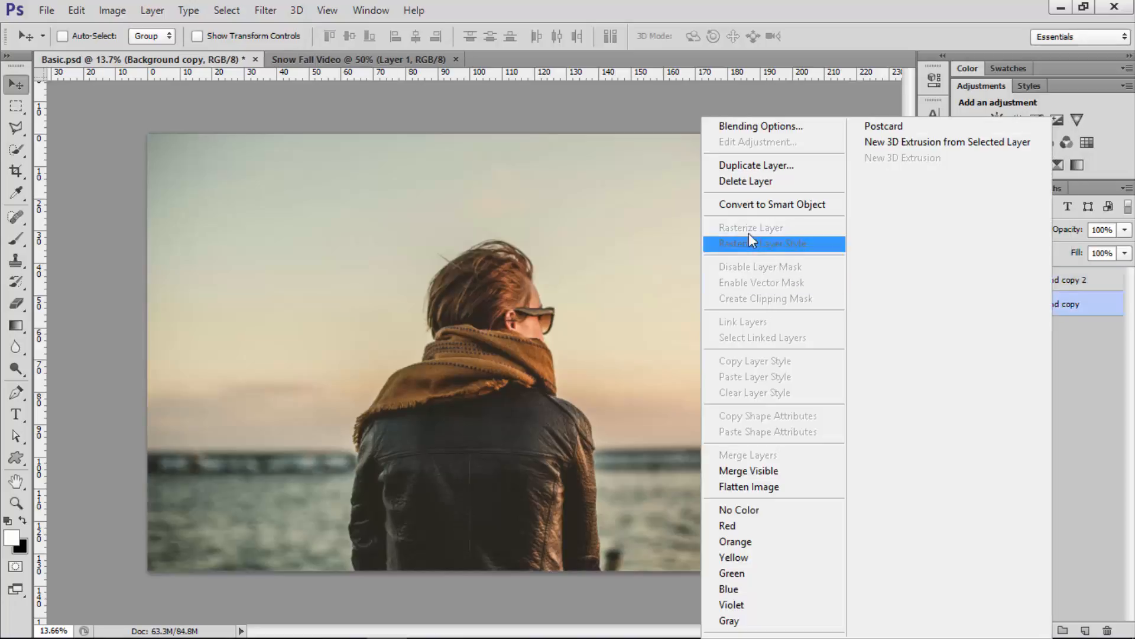
left_click(733, 206)
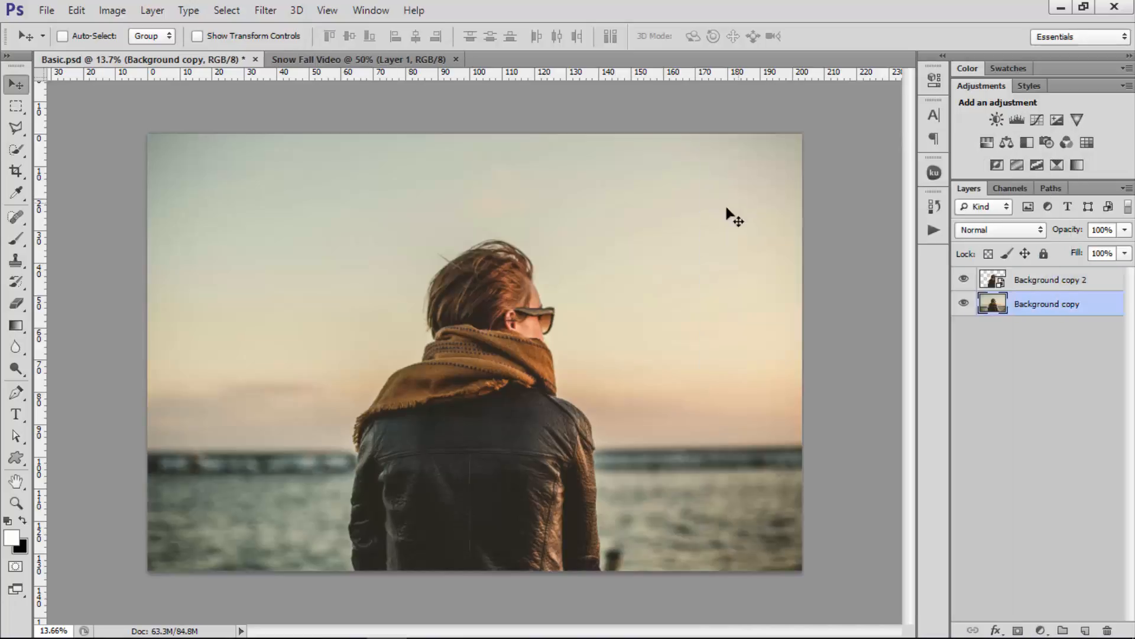
Copy both smart object layers into the Snow Fall Video document and shift them up to cover the canvas's top edge
left_click(1040, 281, "shift")
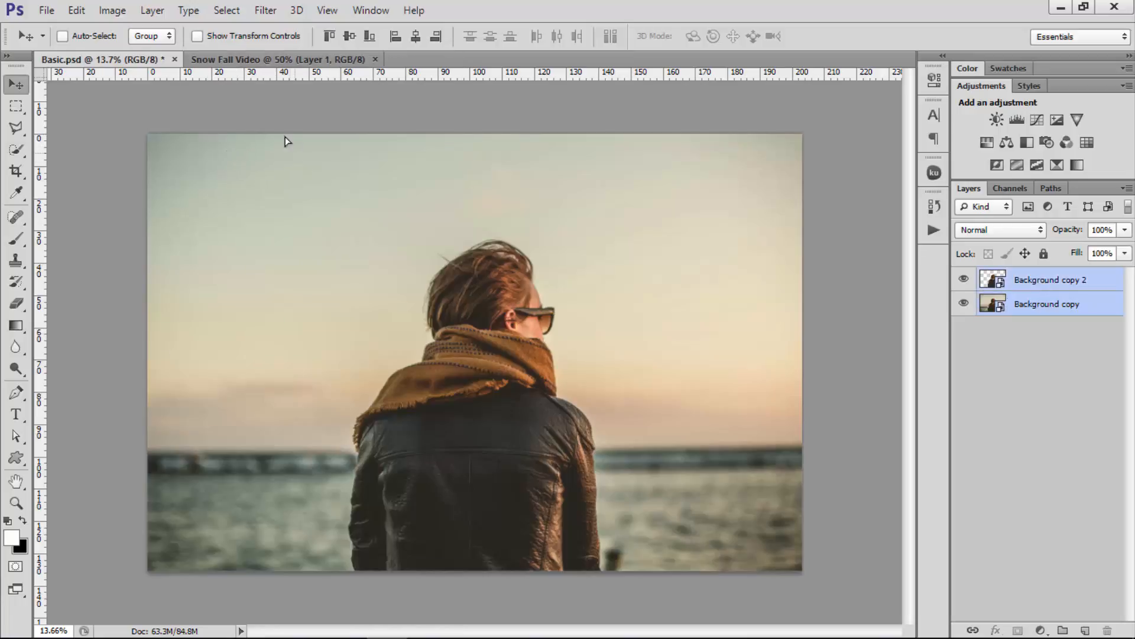
left_click_drag(285, 137, 442, 284)
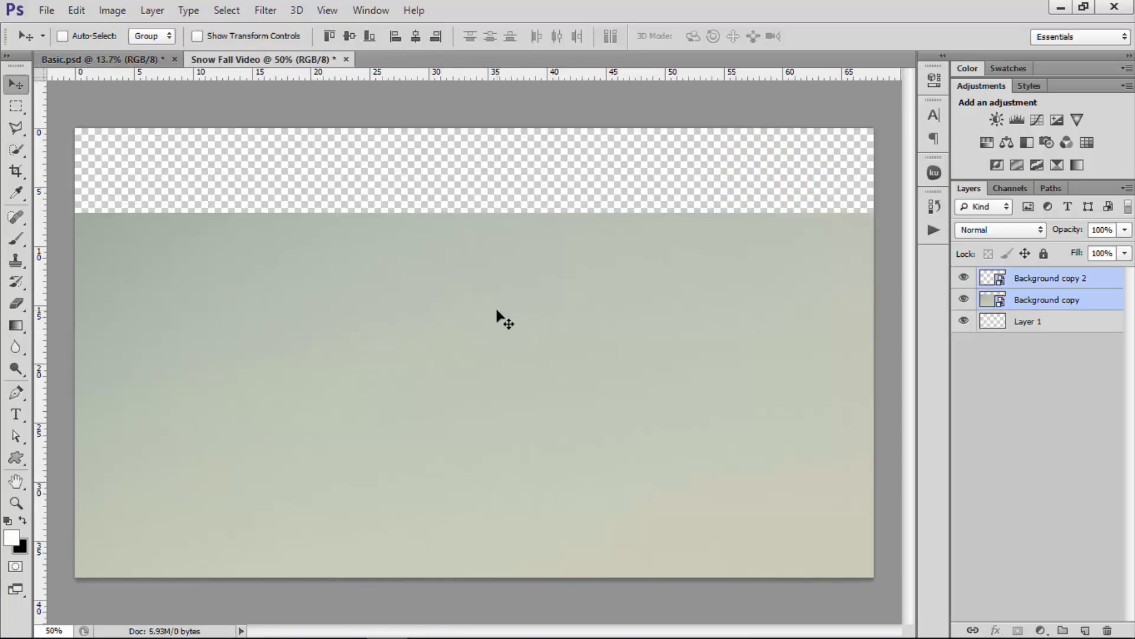
scroll(497, 313, "down", 5)
left_click_drag(498, 364, 486, 305)
Scale both photo layers together proportionally to about 28.6% so they match the canvas height
scroll(474, 412, "down", 4)
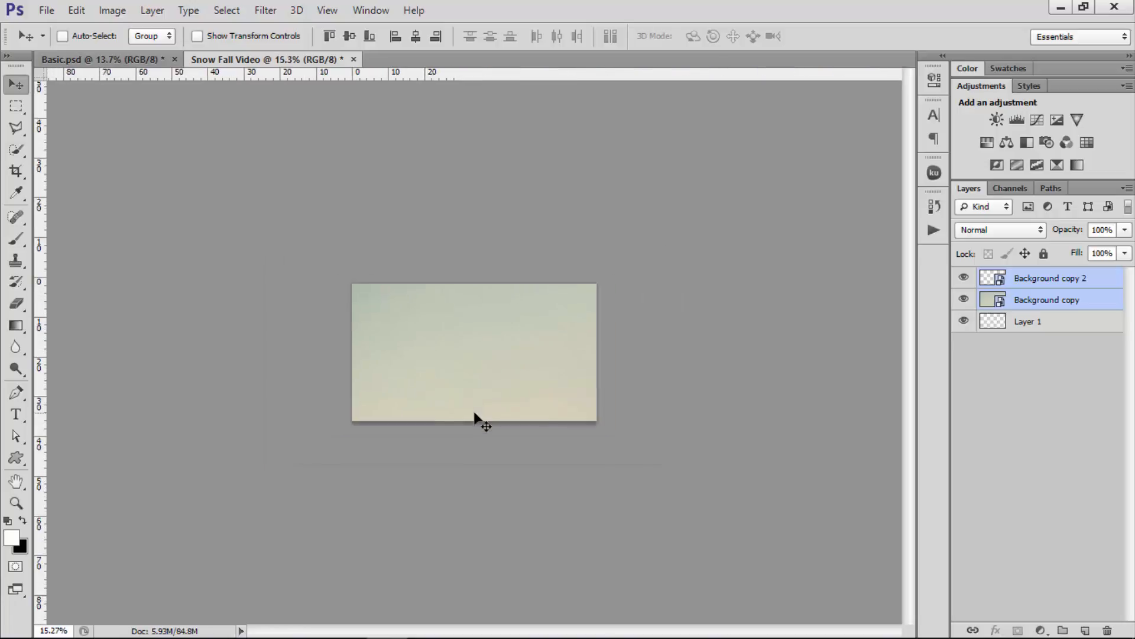
scroll(475, 414, "down", 2)
key("ctrl+t")
scroll(473, 414, "down", 1)
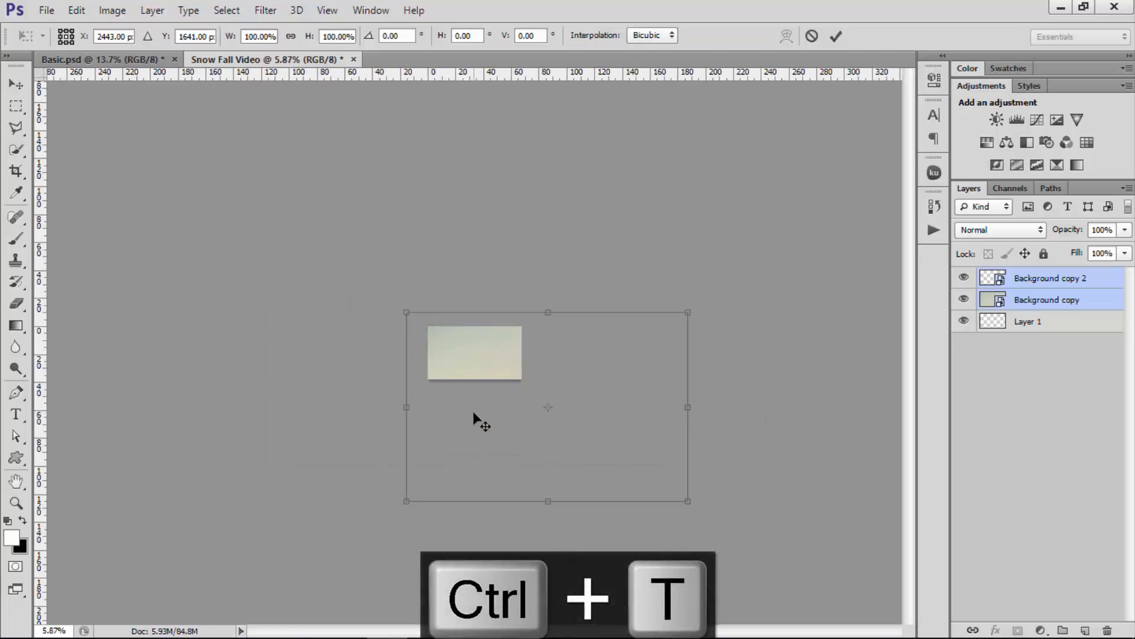
scroll(473, 412, "down", 1)
left_click_drag(518, 412, 463, 373)
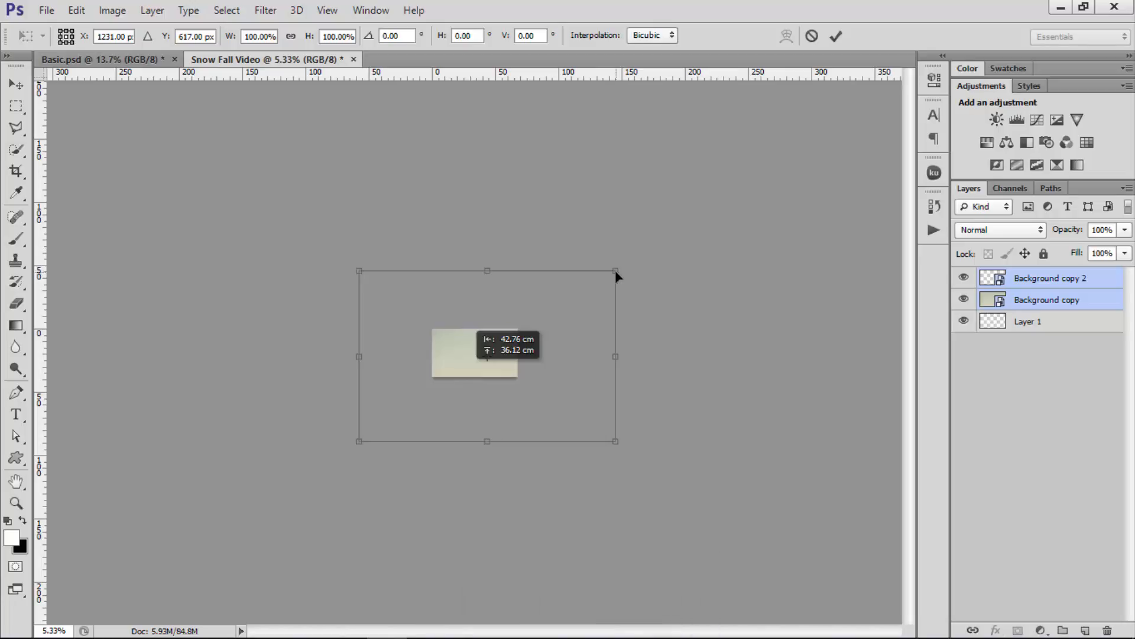
left_click_drag(618, 272, 527, 304)
scroll(495, 371, "up", 3)
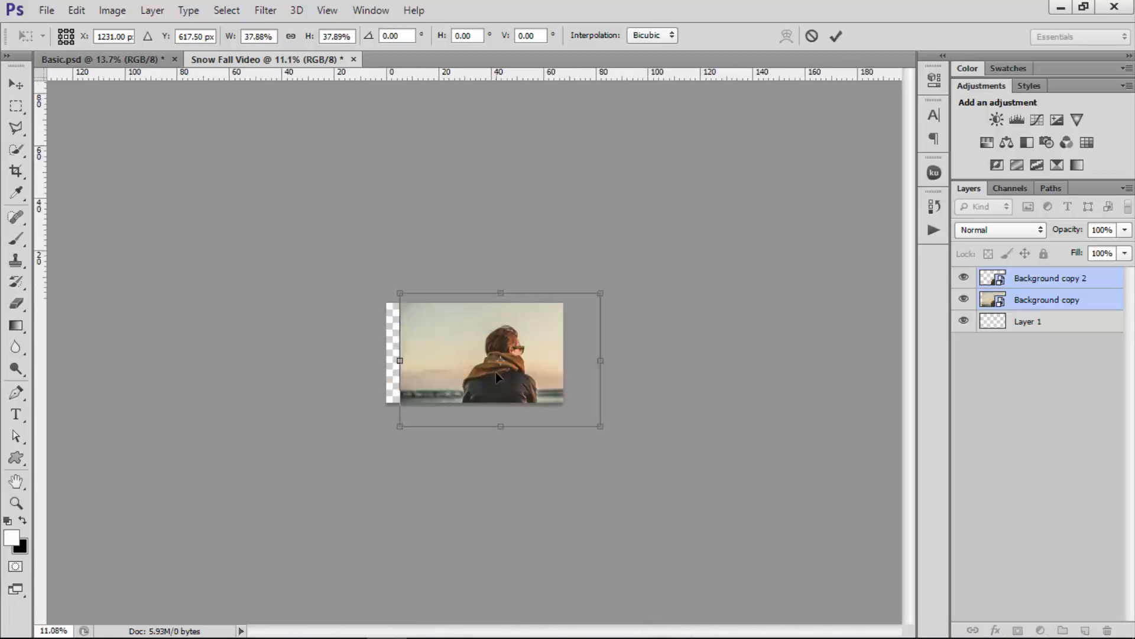
left_click_drag(547, 386, 508, 348)
left_click_drag(656, 206, 566, 257)
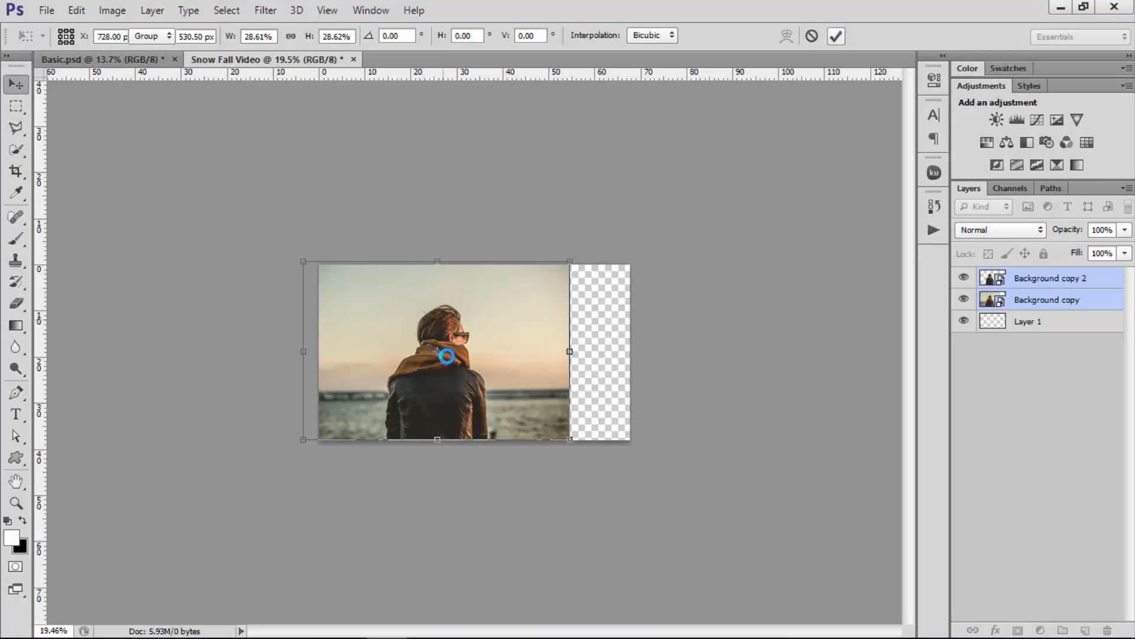
Center both photo layers horizontally on the canvas and nudge them vertically to line up with its edges
scroll(443, 403, "up", 7)
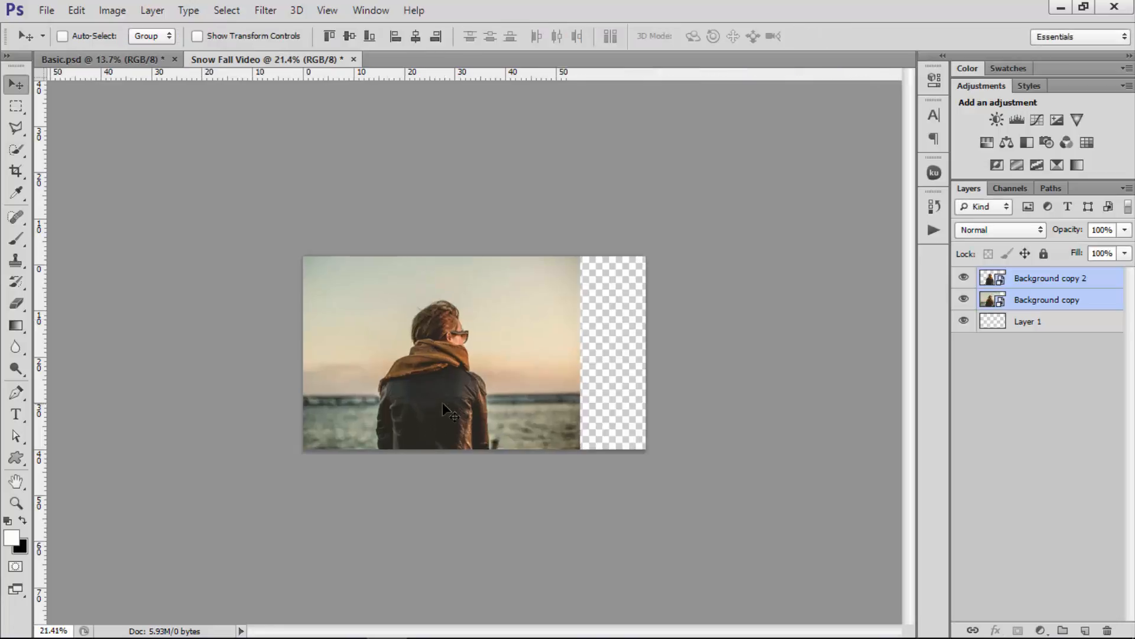
left_click_drag(442, 403, 510, 409)
key("ctrl+a")
left_click(416, 36)
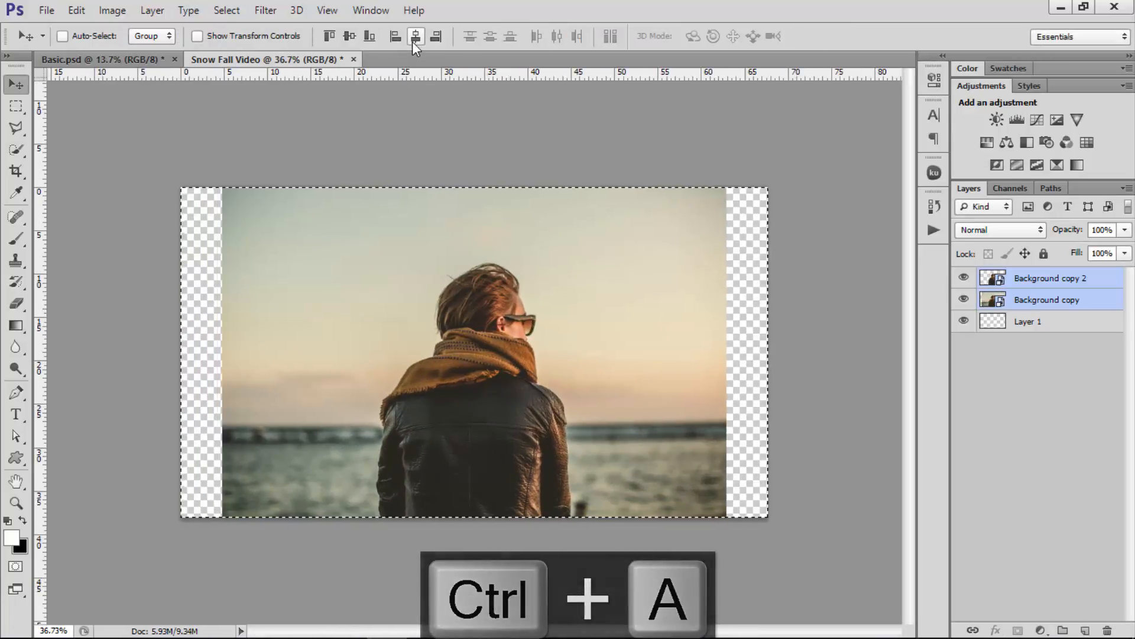
key("ctrl+d")
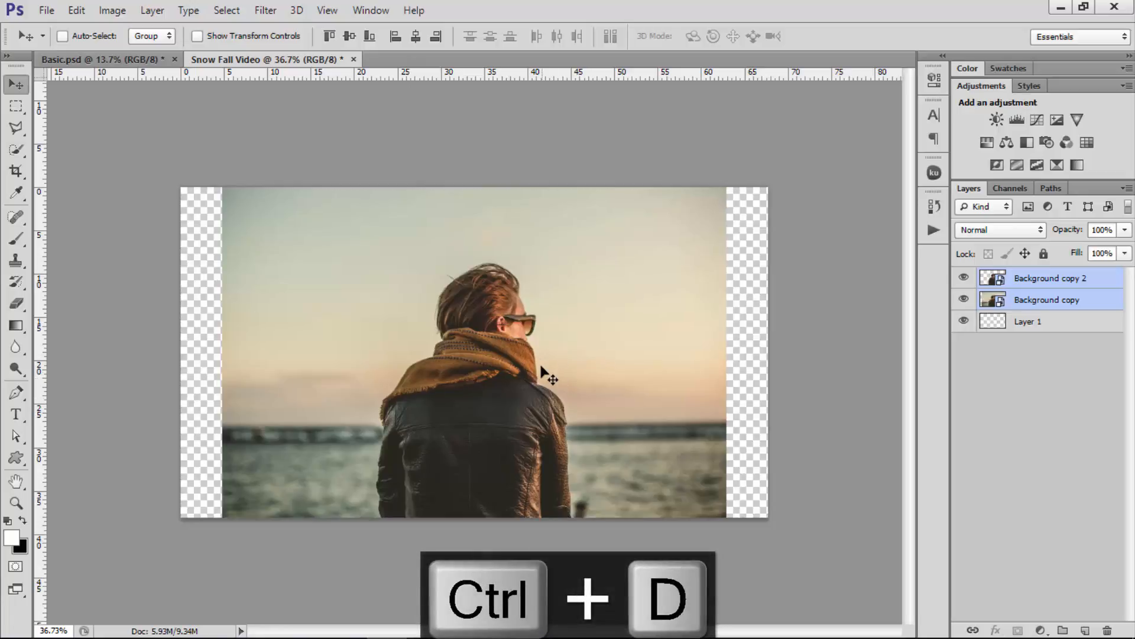
key("Down")
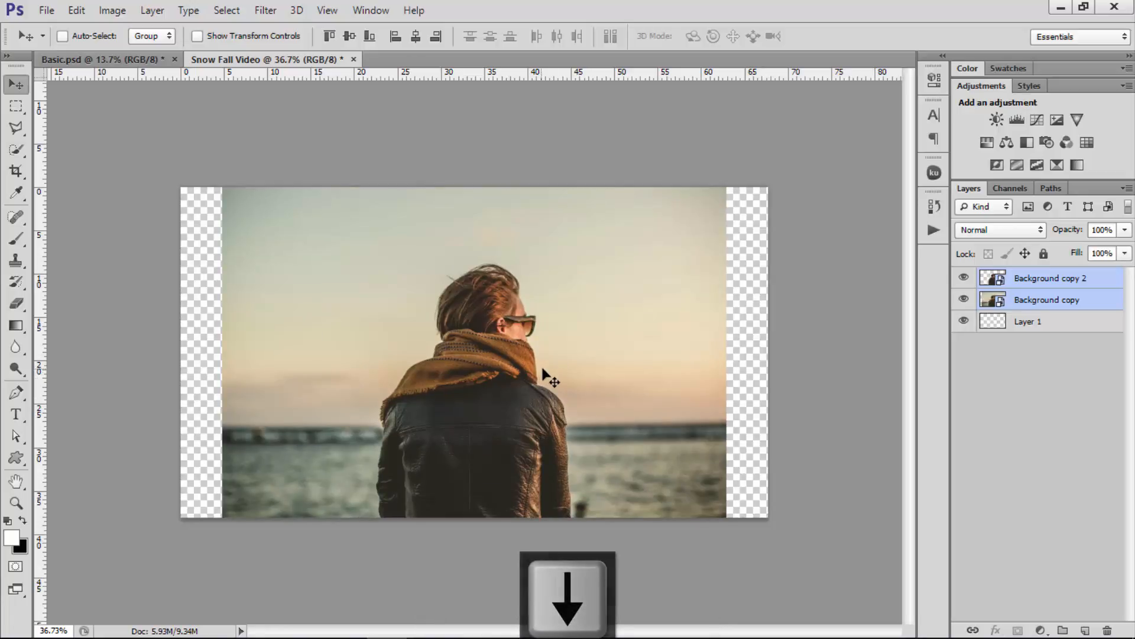
key("Up")
key("Up")
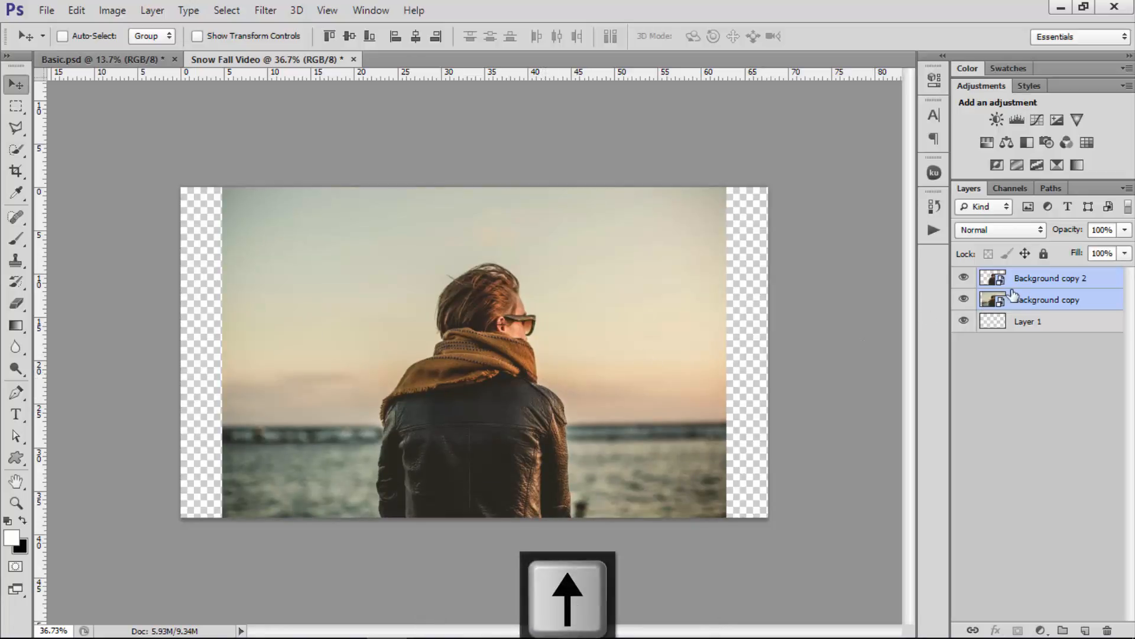
Load the outline of the subject on the Background copy 2 layer as a selection
left_click(1031, 303)
left_click(1006, 284)
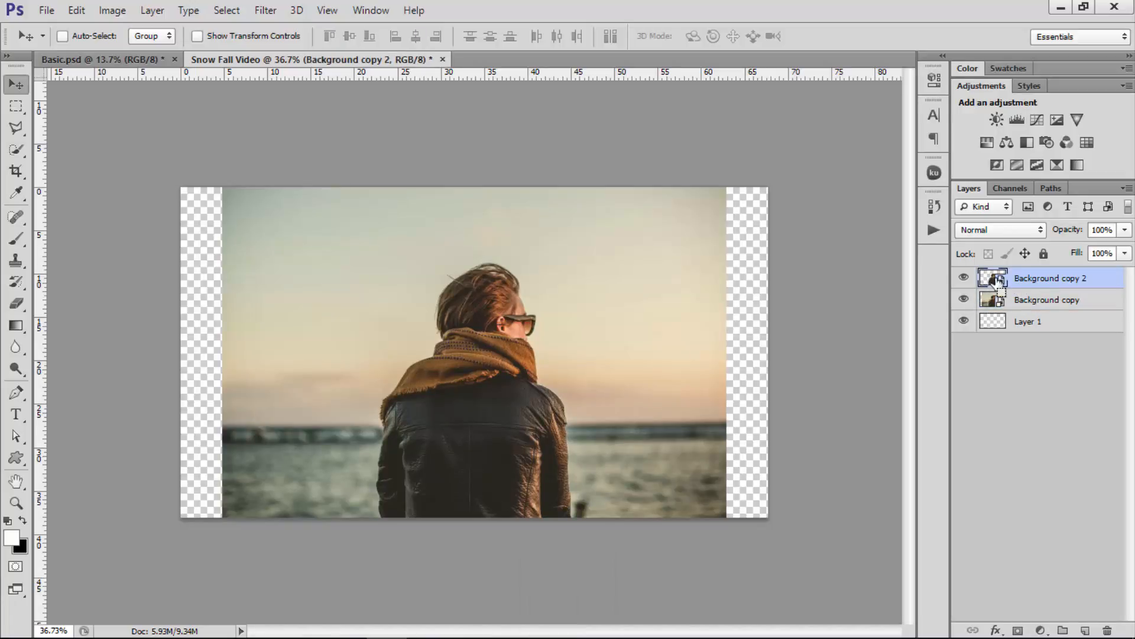
left_click(996, 282, "ctrl")
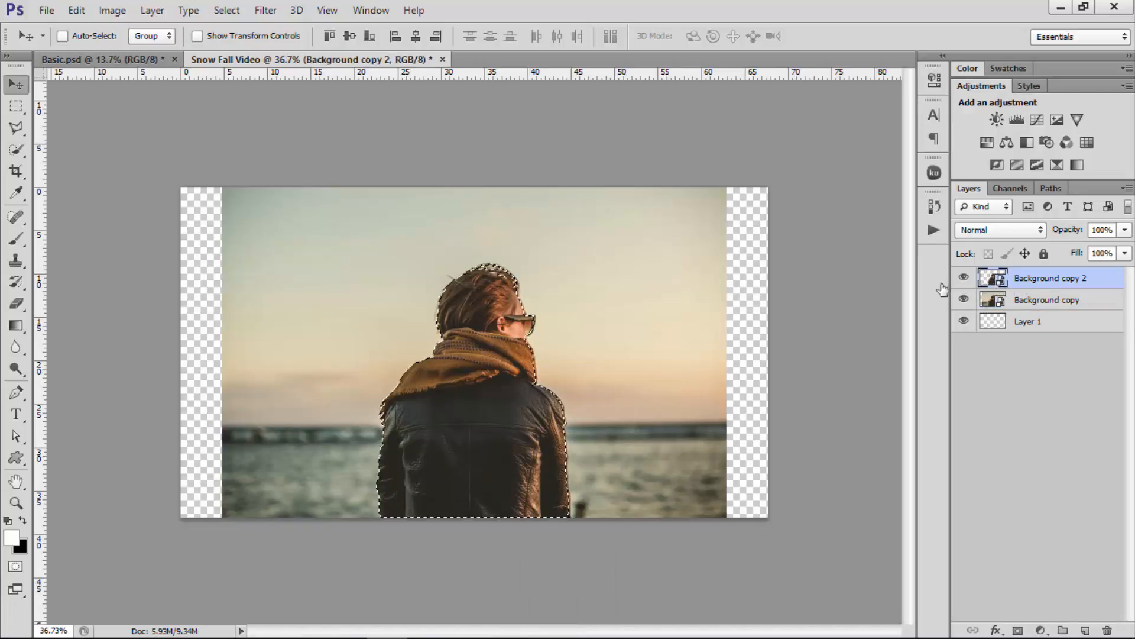
Rasterize the Background copy layer while keeping the subject selection active
left_click(1018, 323)
left_click(1021, 302)
right_click(1020, 301)
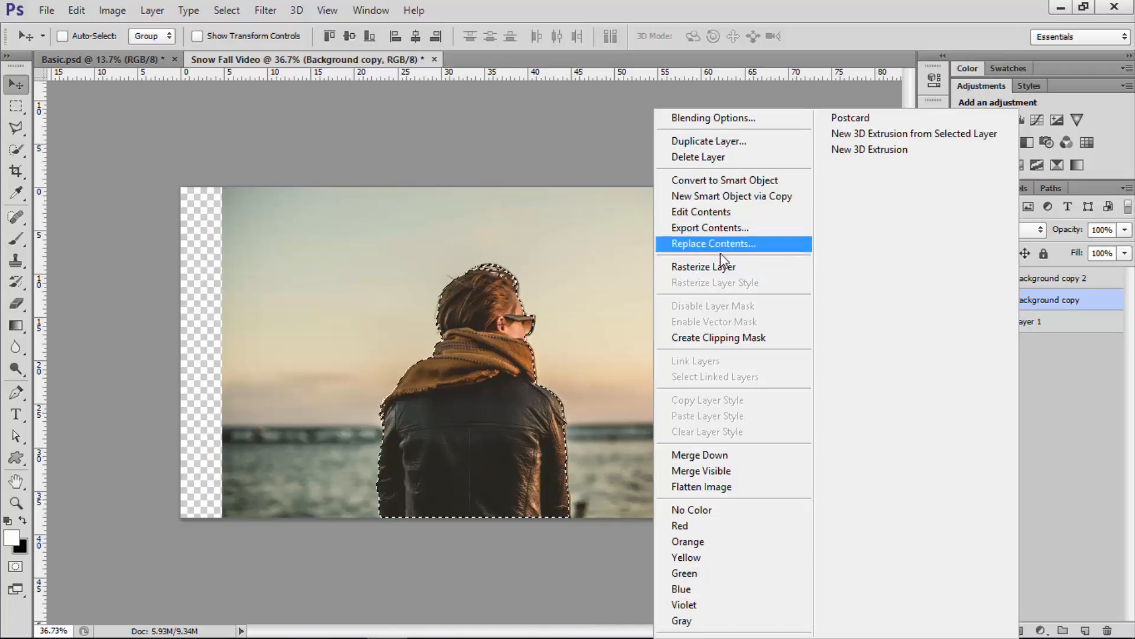
left_click(637, 279)
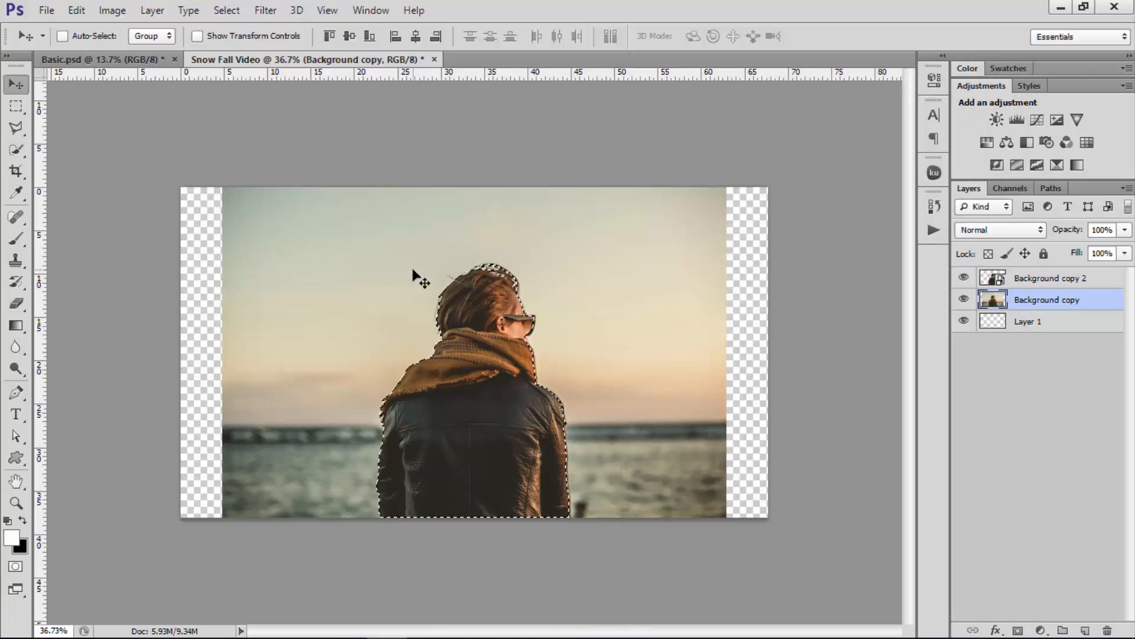
Expand the subject selection by 20 pixels
scroll(414, 270, "up", 2)
left_click(266, 10)
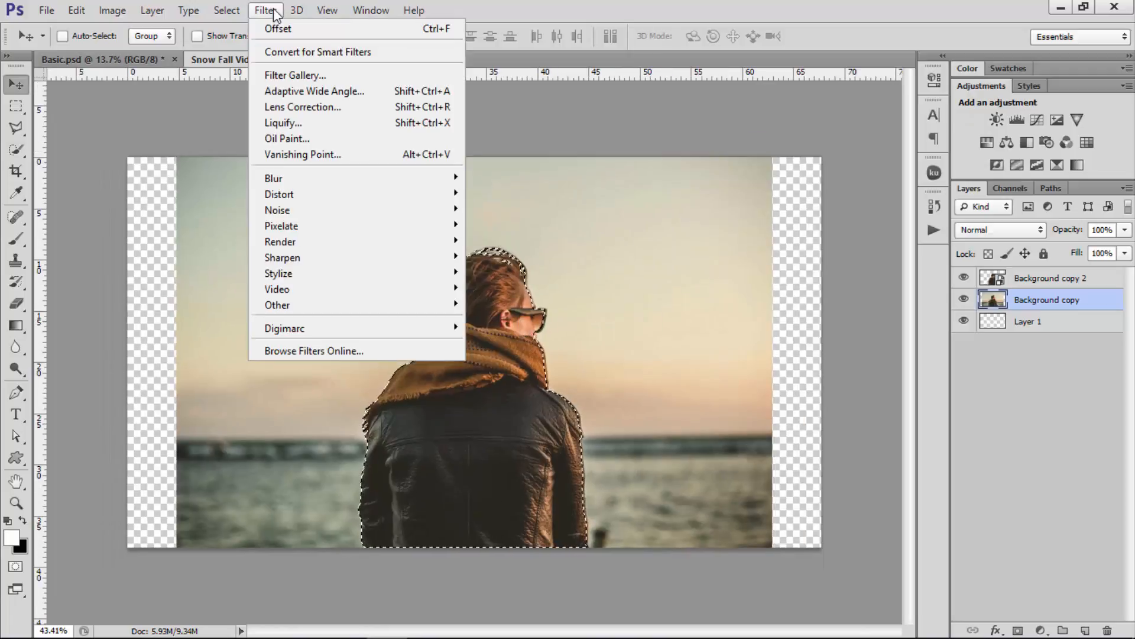
mouse_move(322, 195)
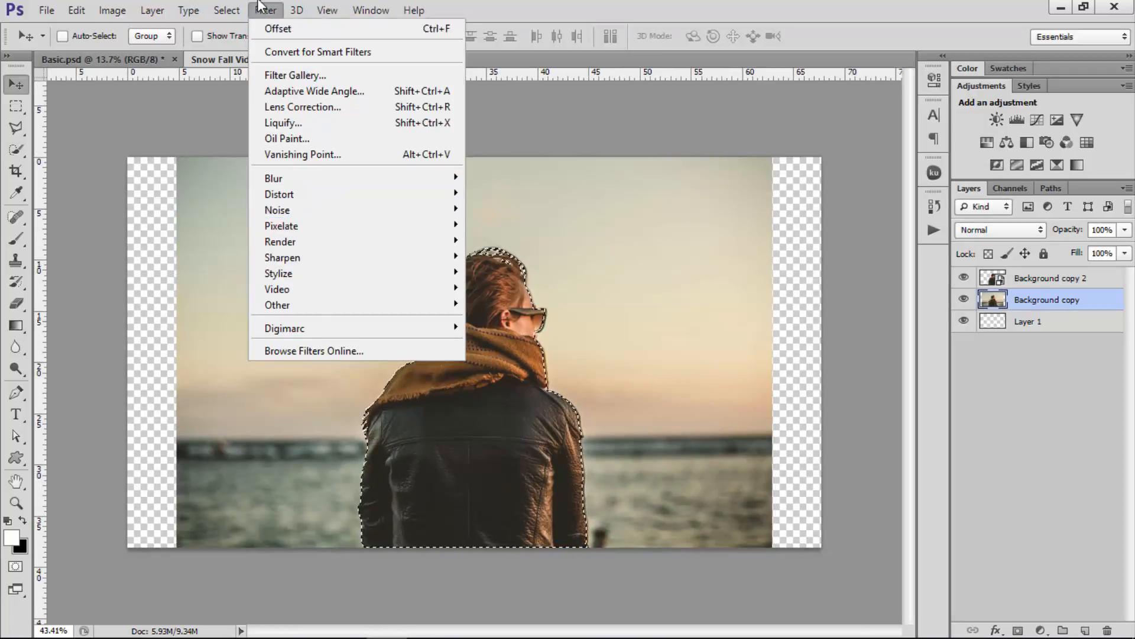
mouse_move(226, 10)
mouse_move(280, 204)
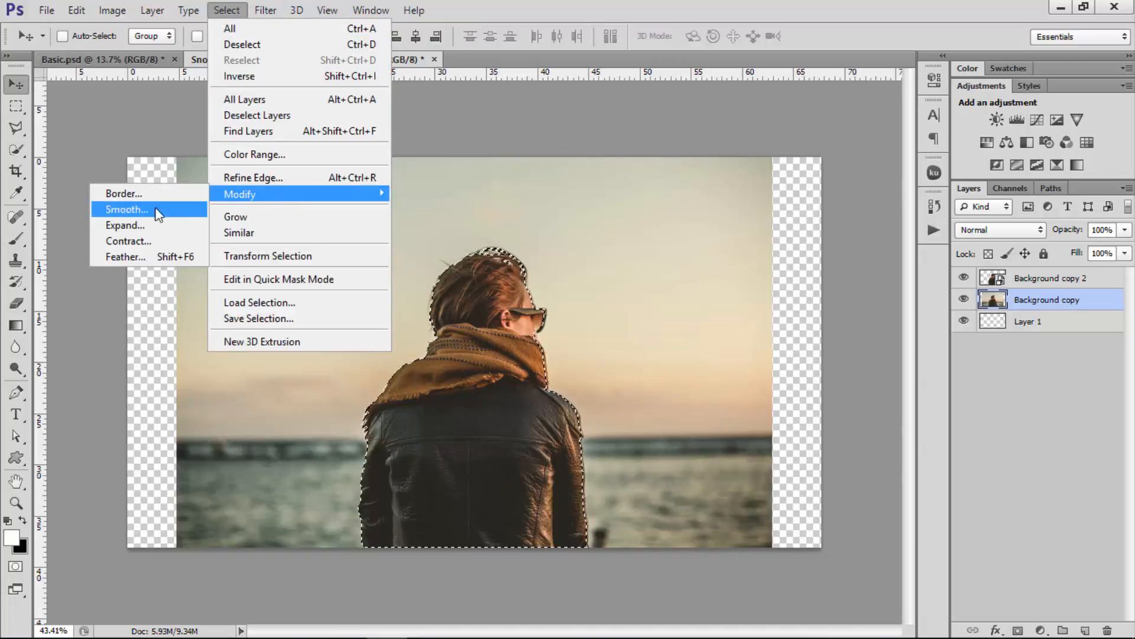
left_click(148, 225)
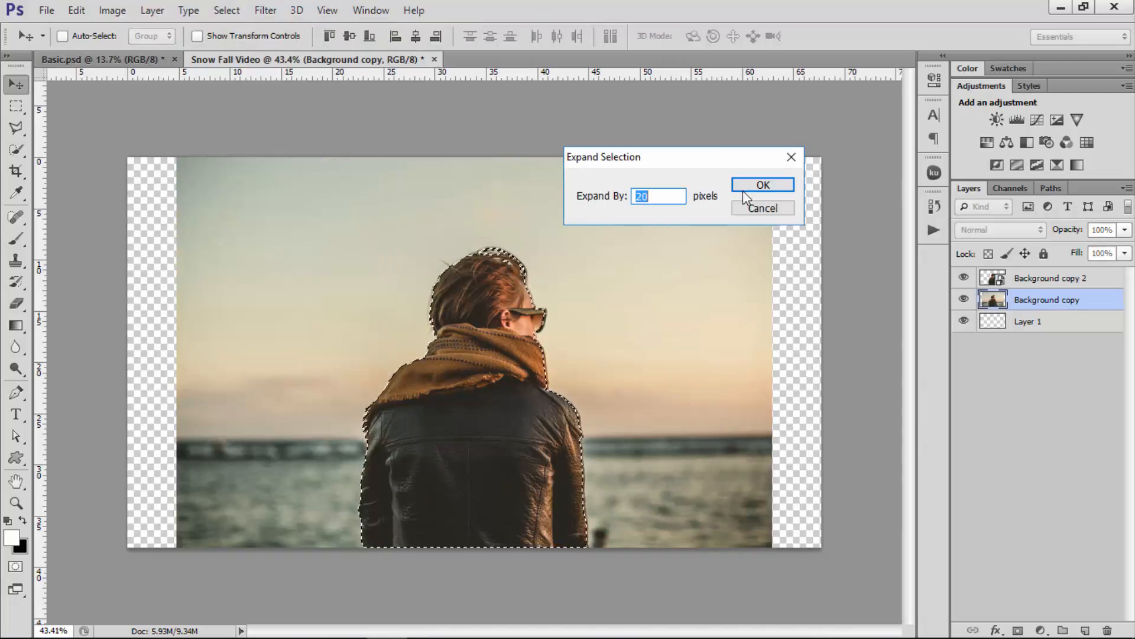
left_click(763, 185)
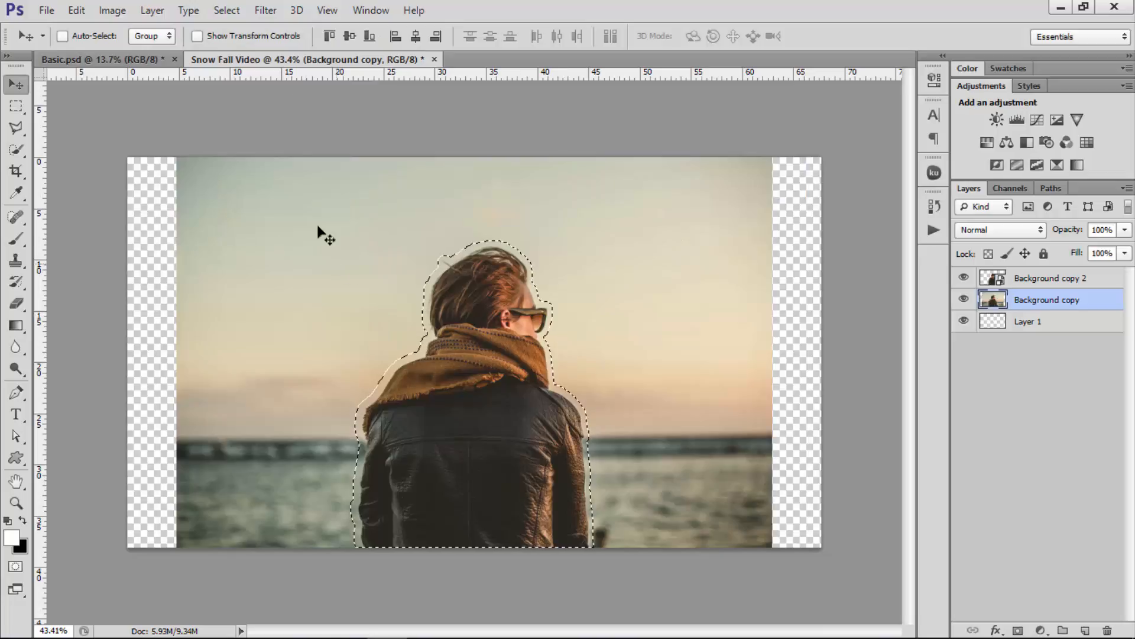
Fill the expanded subject selection on the Background copy layer with Content-Aware in Normal mode at 100% opacity, and deselect
left_click(76, 11)
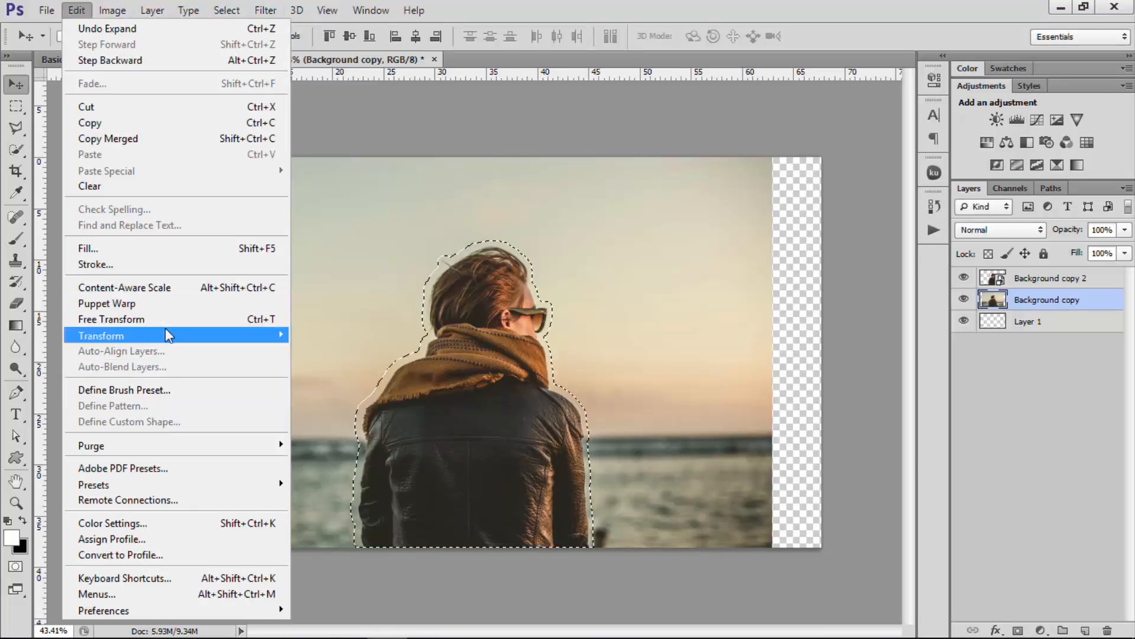
left_click(145, 248)
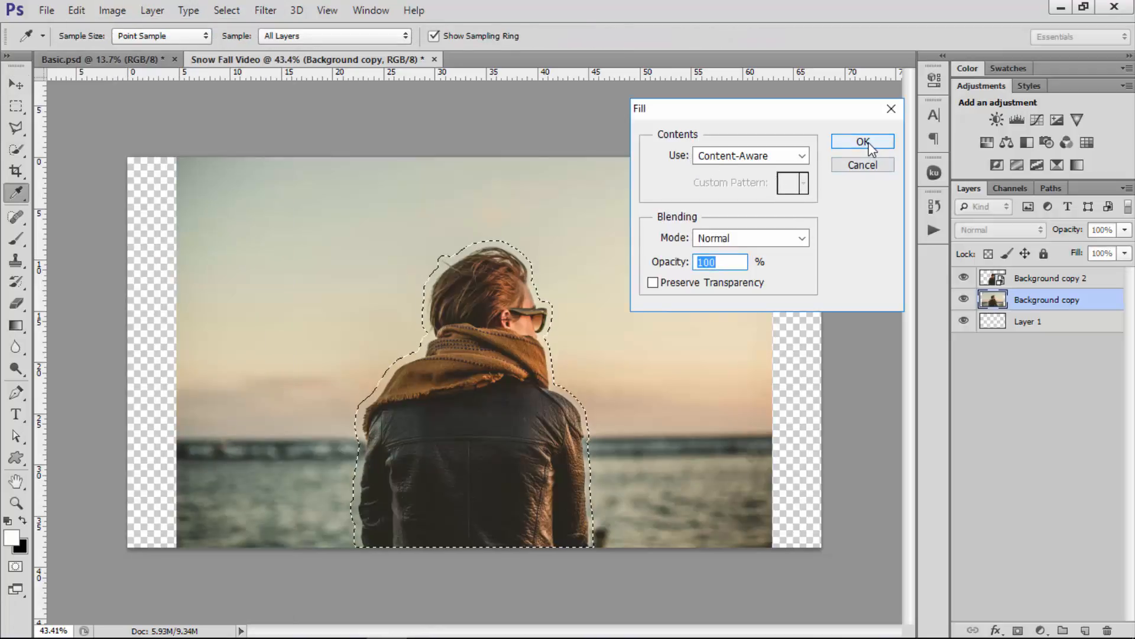
left_click(863, 142)
key("v")
key("ctrl+d")
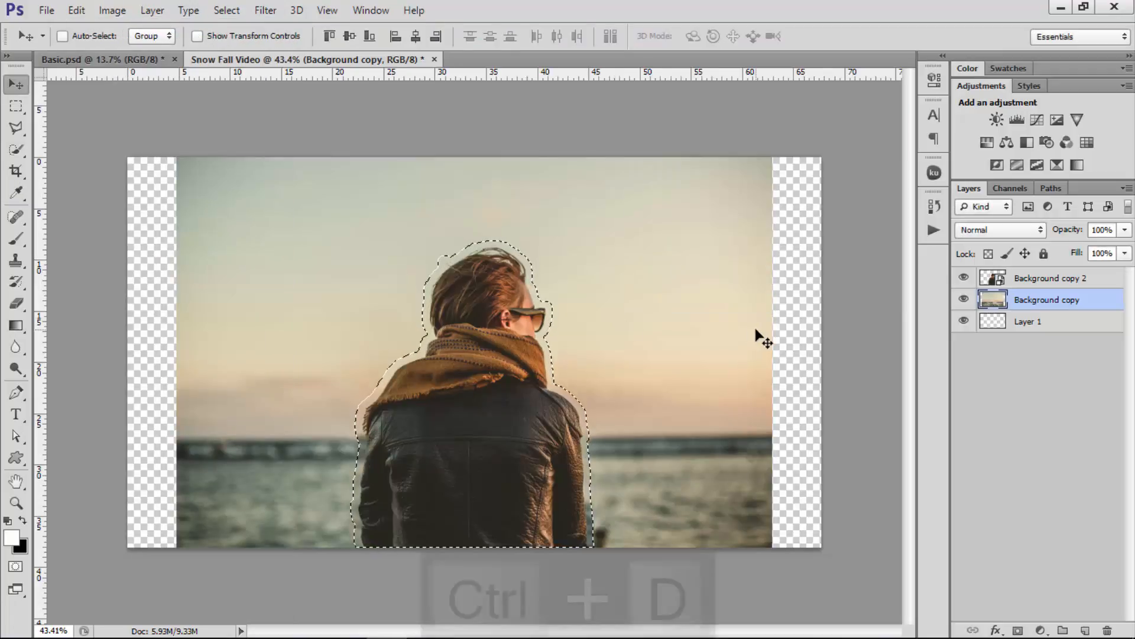
Hide the Background copy 2 layer to expose the filled background
left_click(964, 278)
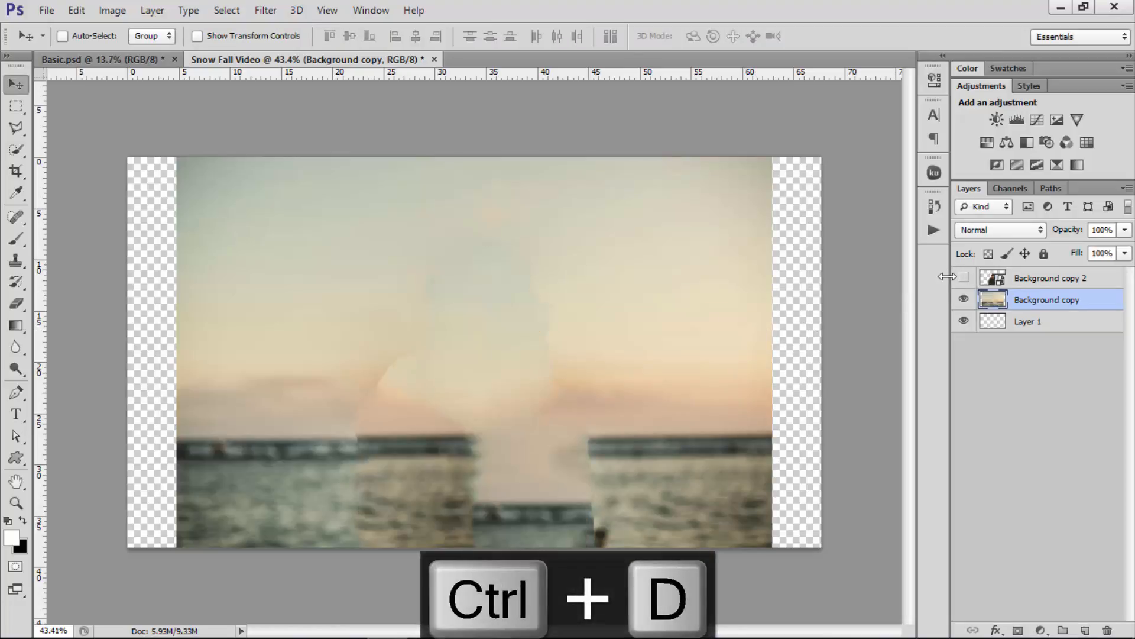
scroll(420, 491, "up", 2)
scroll(418, 413, "down", 2)
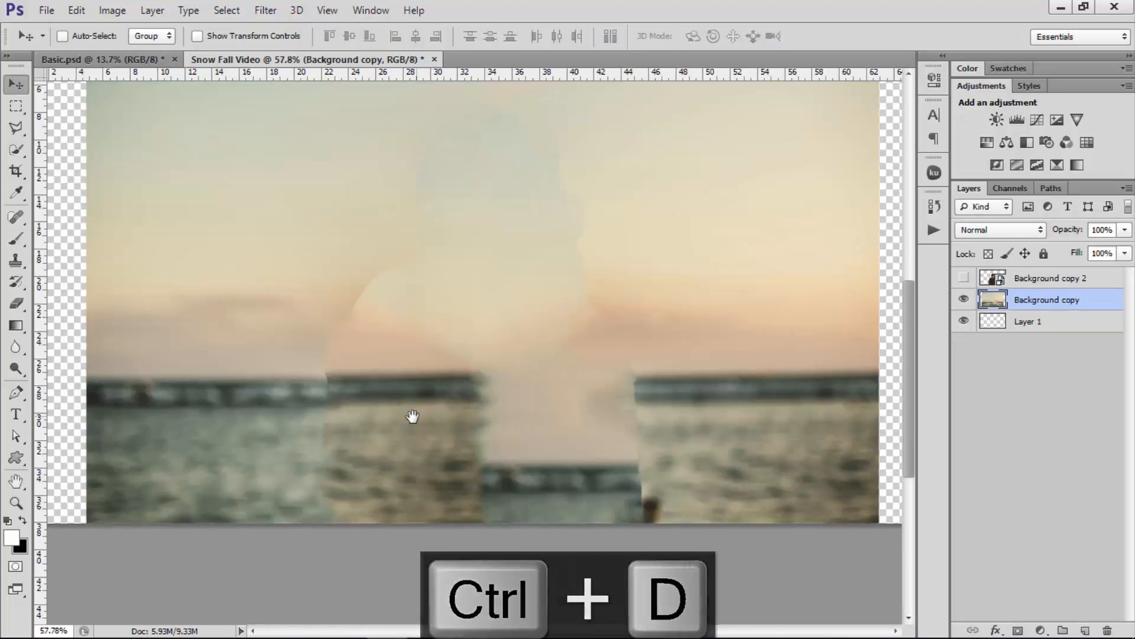
scroll(566, 466, "down", 1)
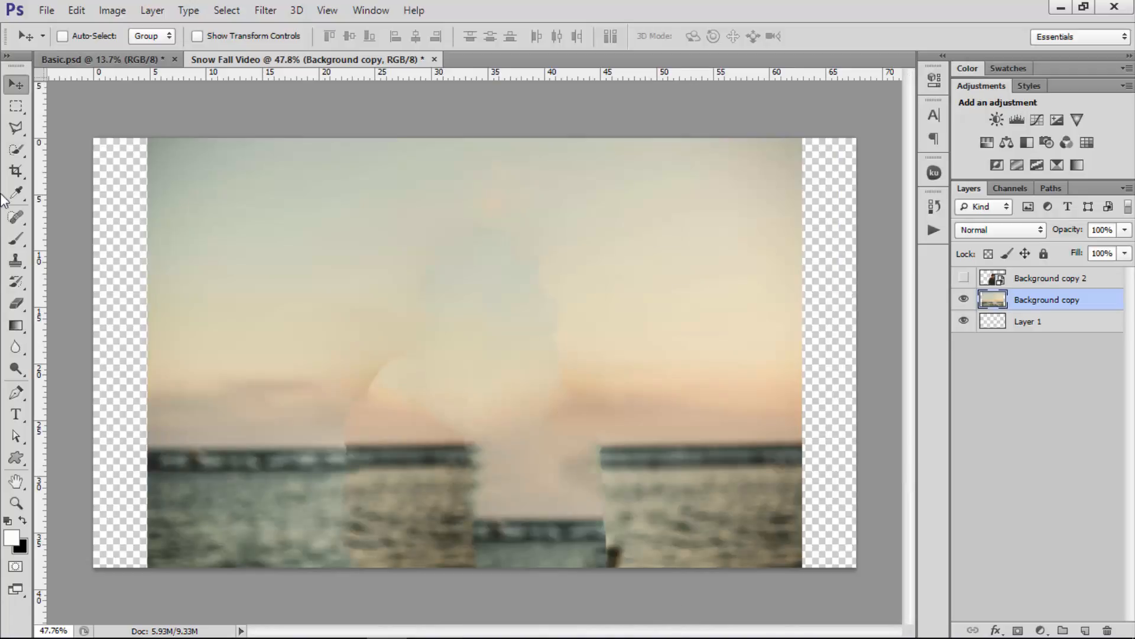
Use the Patch tool to replace the broken horizon and sea in the middle with the intact area to their right
left_click_drag(16, 220, 83, 250)
scroll(628, 512, "up", 1)
scroll(630, 516, "down", 1)
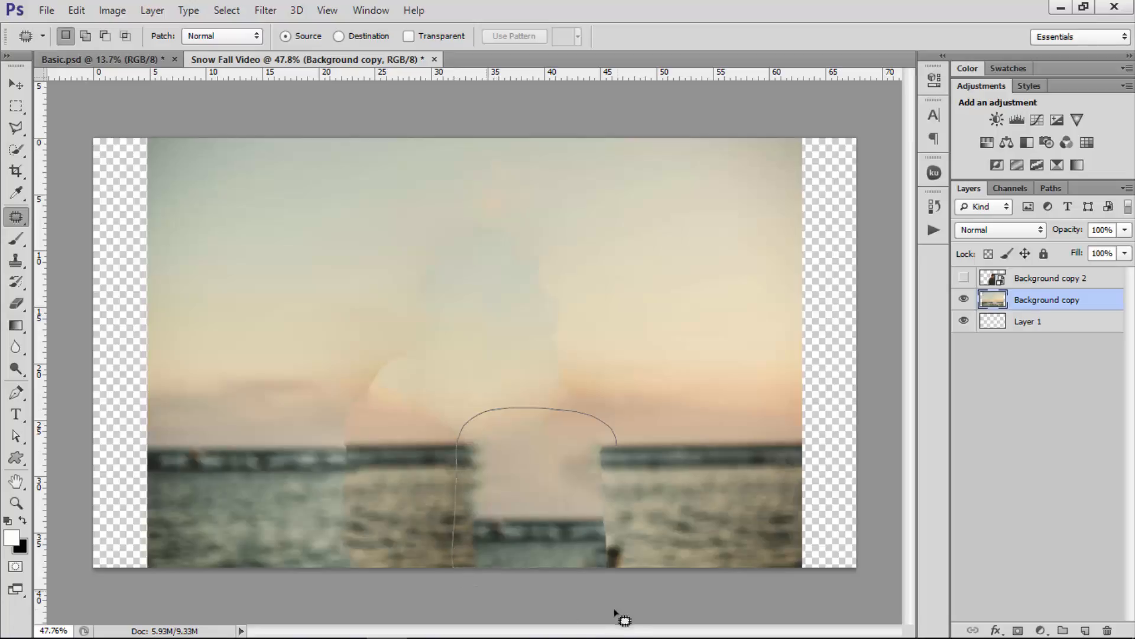
left_click_drag(613, 439, 613, 440)
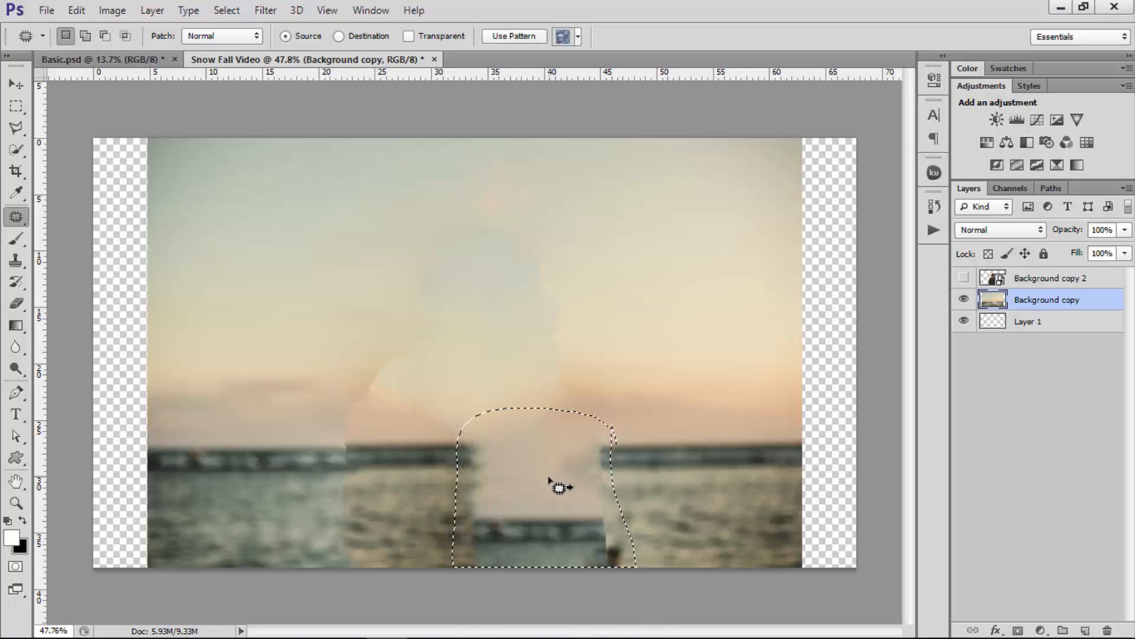
mouse_move(562, 481)
left_mouse_down()
mouse_move(699, 487)
mouse_move(692, 467)
mouse_move(653, 470)
left_mouse_up()
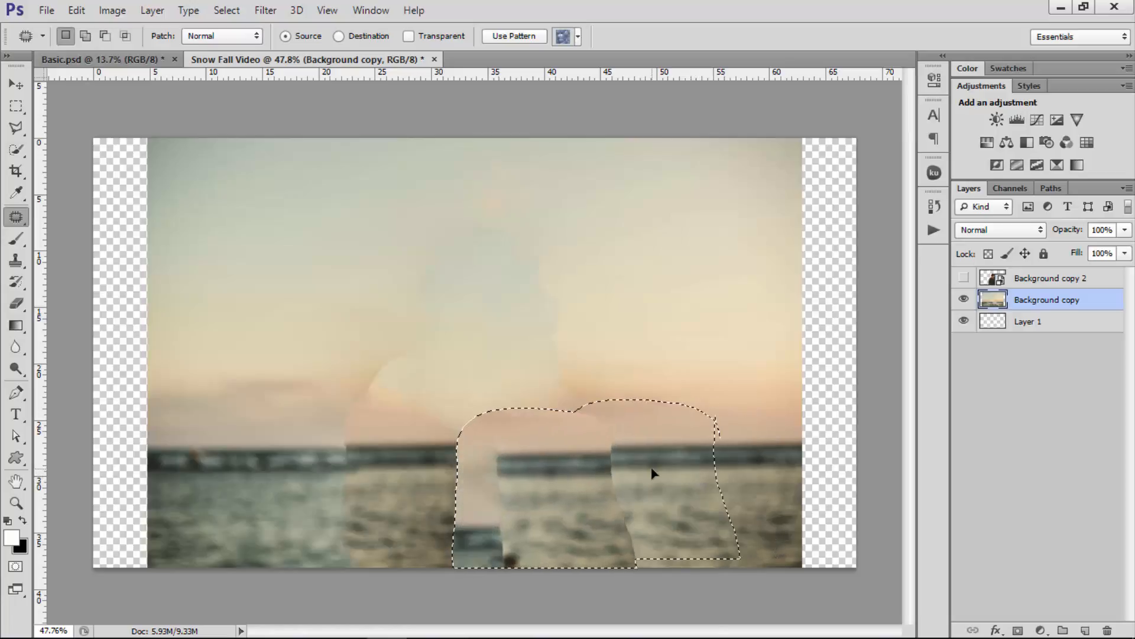
scroll(653, 470, "up", 3)
key("ctrl+z")
left_click_drag(676, 388, 671, 386)
key("ctrl+d")
scroll(310, 327, "up", 1)
Patch the seam at the horizon and the dark post left at the bottom edge of the sea
left_click_drag(310, 326, 484, 295)
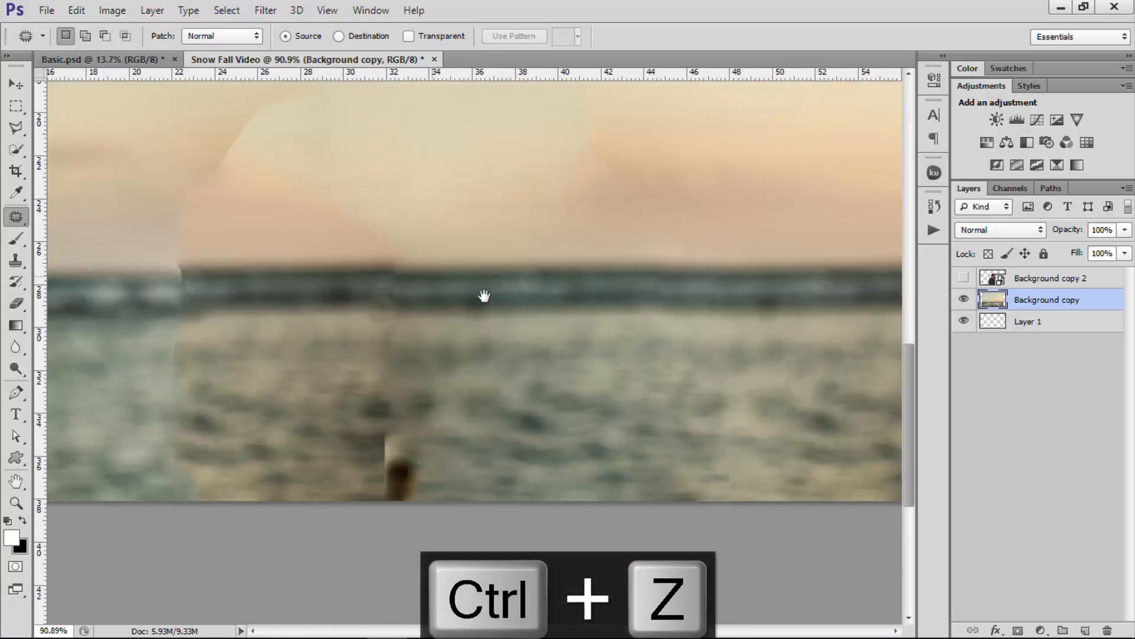
left_click_drag(395, 254, 404, 260)
mouse_move(371, 349)
left_mouse_down()
mouse_move(398, 347)
mouse_move(372, 346)
left_mouse_up()
key("ctrl+d")
scroll(321, 270, "down", 1)
mouse_move(201, 260)
left_mouse_down()
mouse_move(214, 342)
mouse_move(284, 342)
left_mouse_up()
key("ctrl+d")
right_click(314, 243)
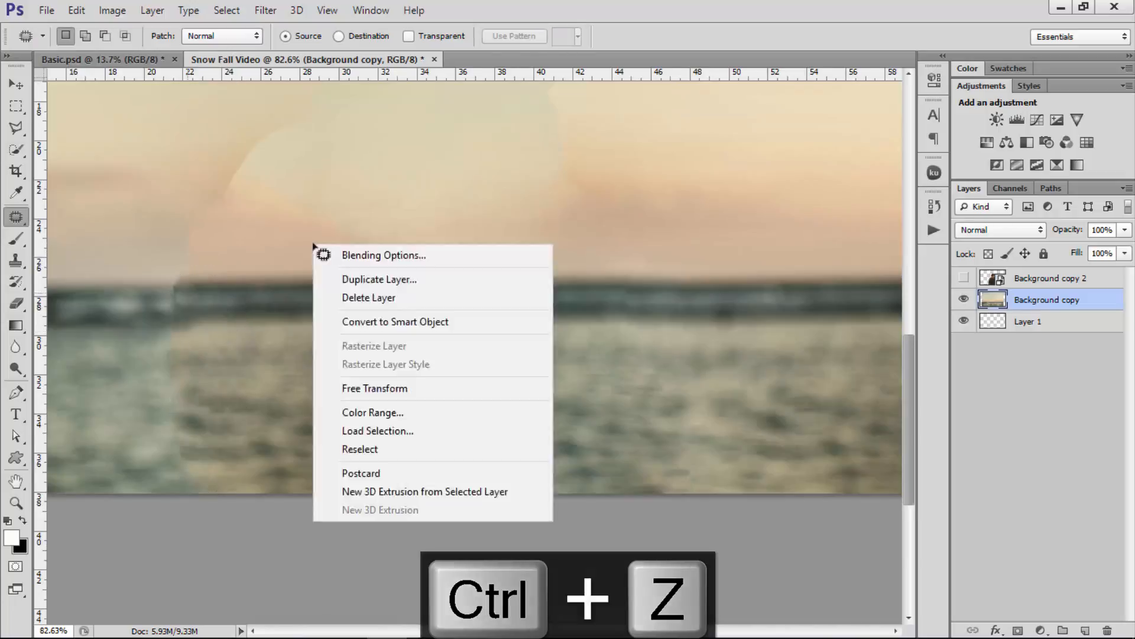
Patch the visible outline in the sky and the mismatched horizon joint left of centre with neighbouring areas
scroll(313, 243, "down", 6)
left_click_drag(529, 295, 535, 301)
mouse_move(353, 379)
left_mouse_down()
mouse_move(390, 305)
mouse_move(353, 379)
left_mouse_up()
mouse_move(354, 418)
left_mouse_down()
mouse_move(342, 499)
mouse_move(347, 464)
left_mouse_up()
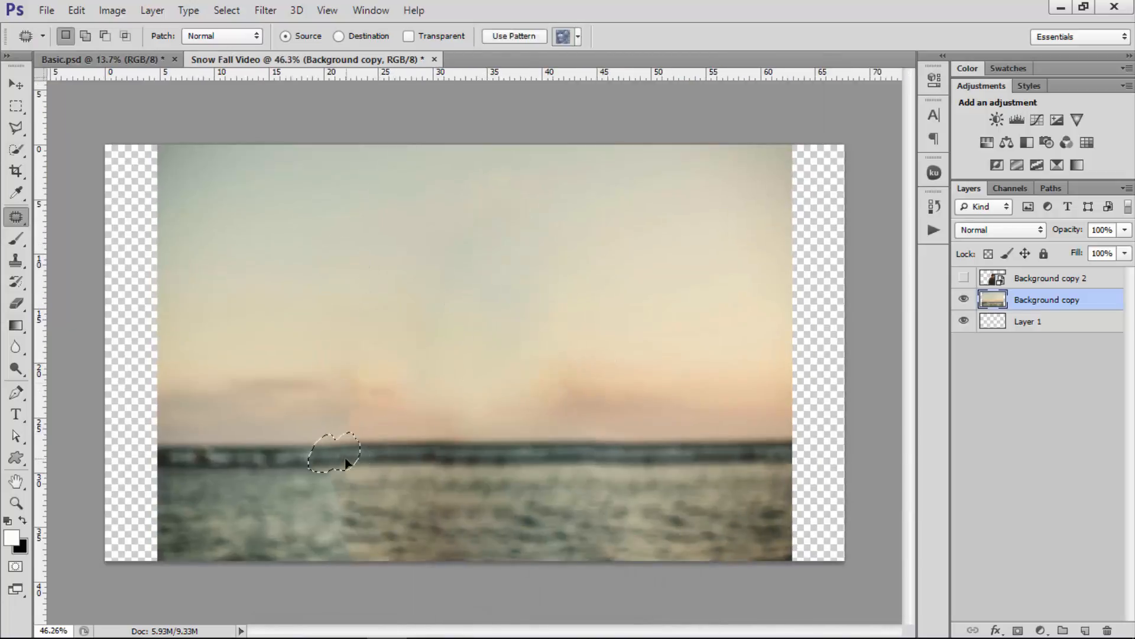
Try to patch the water below the horizon with texture from further left, and undo it
scroll(347, 464, "up", 3)
scroll(378, 403, "down", 3)
scroll(377, 403, "up", 3)
scroll(377, 402, "down", 4)
mouse_move(400, 370)
left_mouse_down()
mouse_move(384, 355)
mouse_move(400, 370)
left_mouse_up()
left_click_drag(438, 340, 249, 337)
left_click(566, 309)
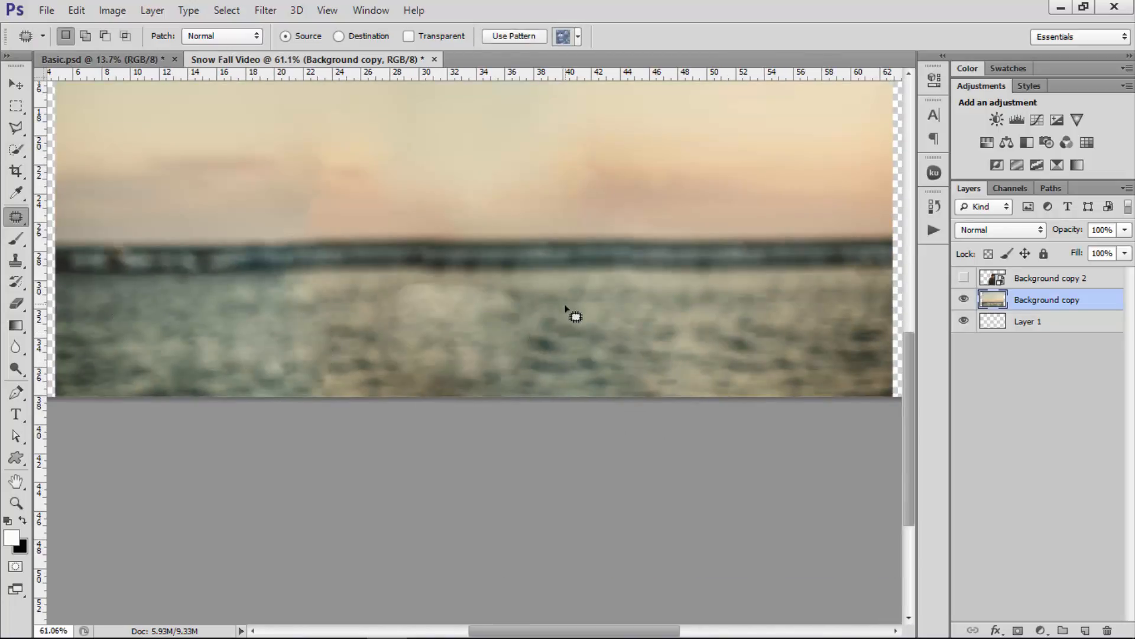
key("ctrl+alt+z")
key("ctrl+alt+z")
scroll(583, 350, "down", 2)
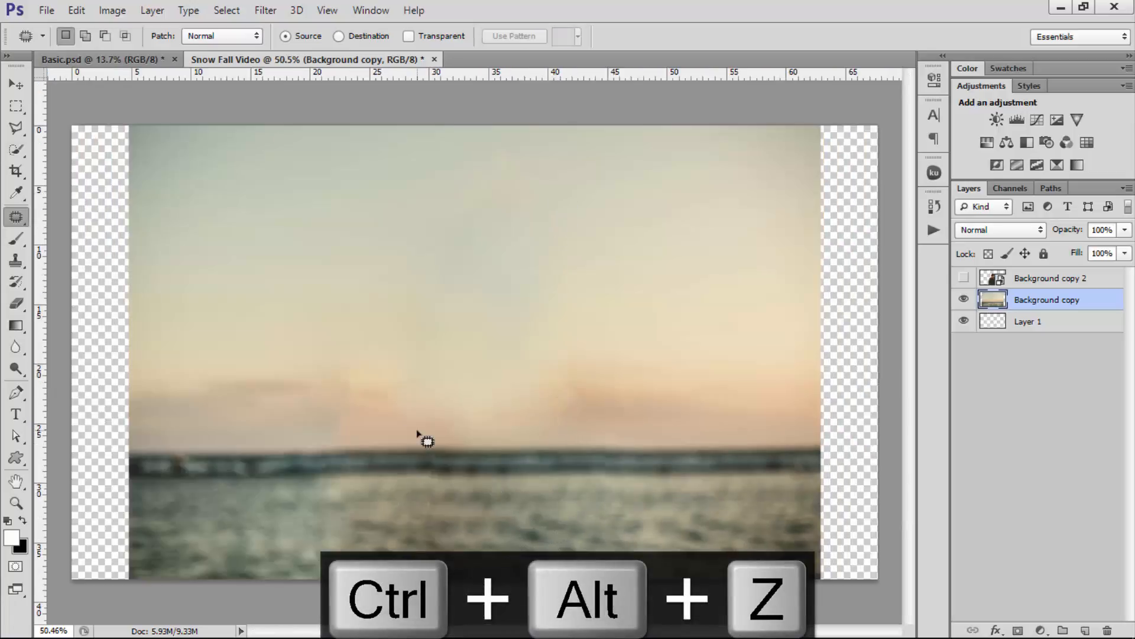
Cover the transparent strip right of the photo with a horizontally flipped duplicate of the Background copy layer
scroll(564, 419, "down", 1)
key("ctrl+j")
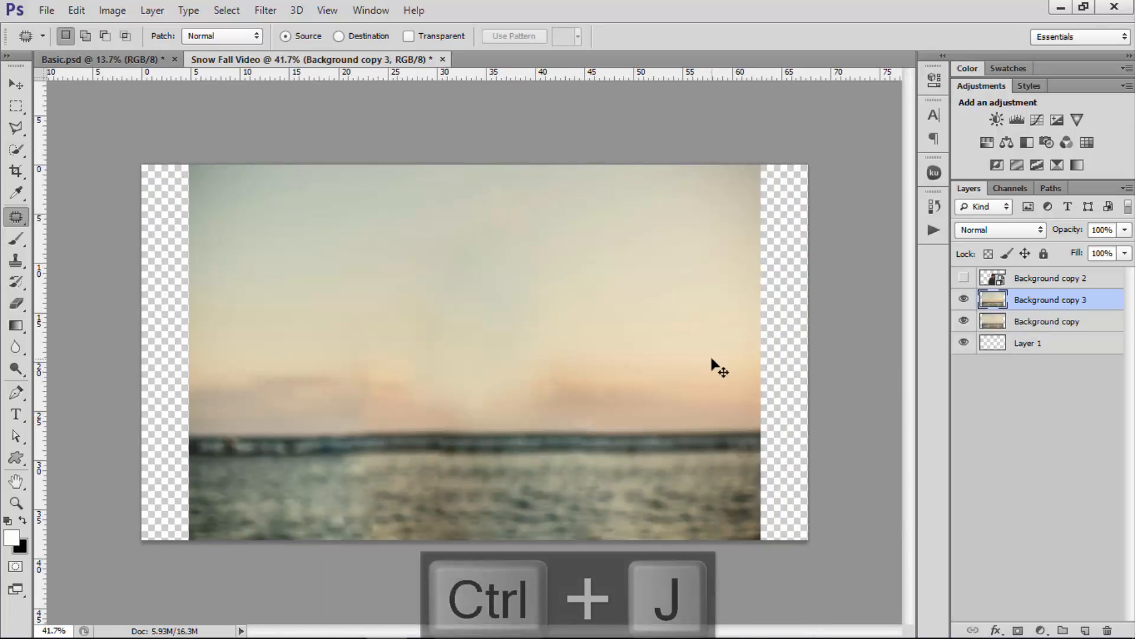
key("ctrl+t")
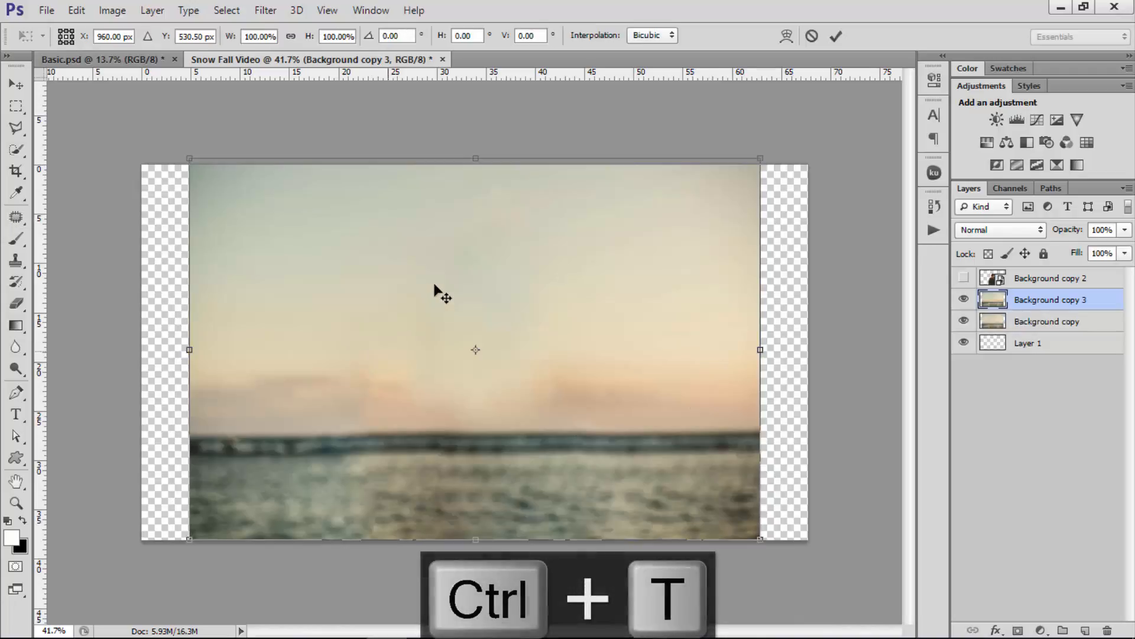
right_click(435, 303)
left_click(485, 550)
scroll(382, 380, "down", 1)
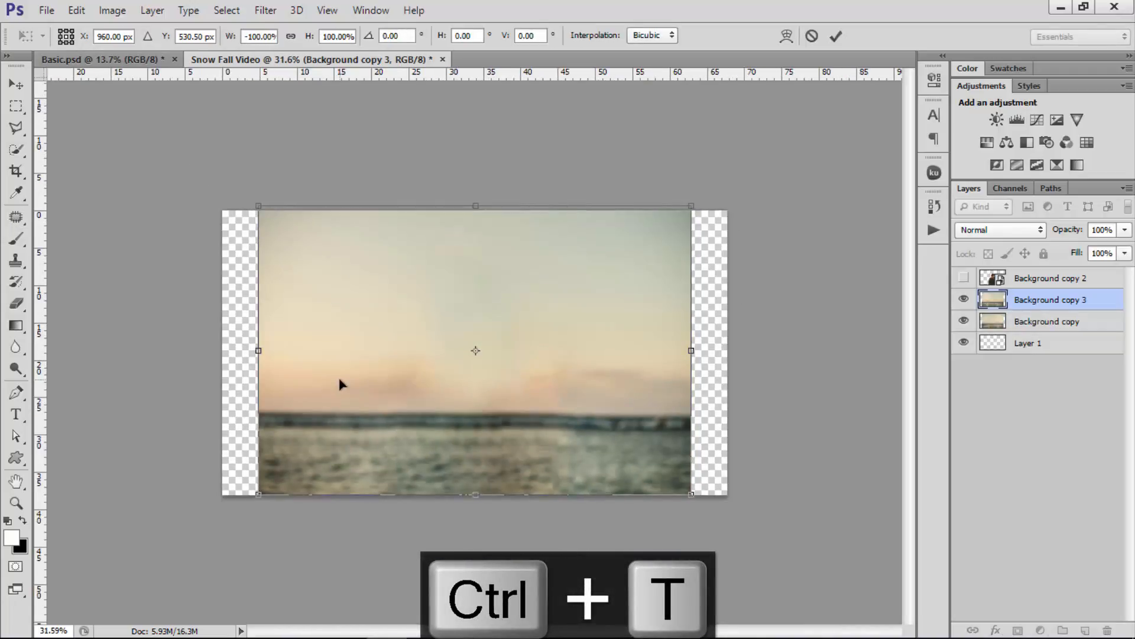
left_click_drag(339, 377, 777, 404)
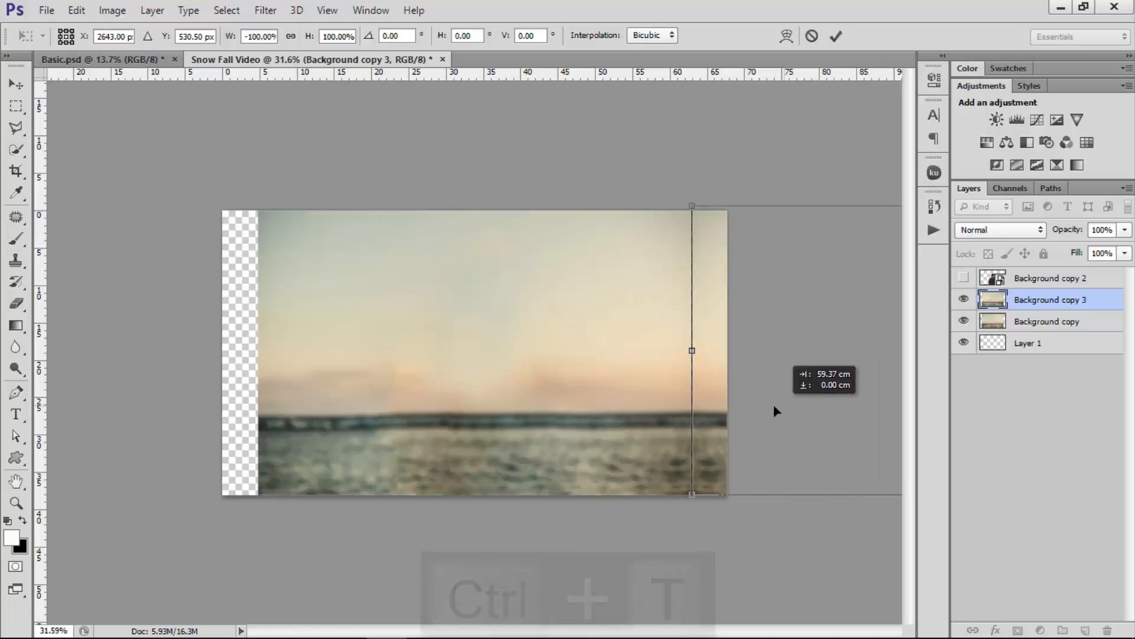
key("Return")
key("j")
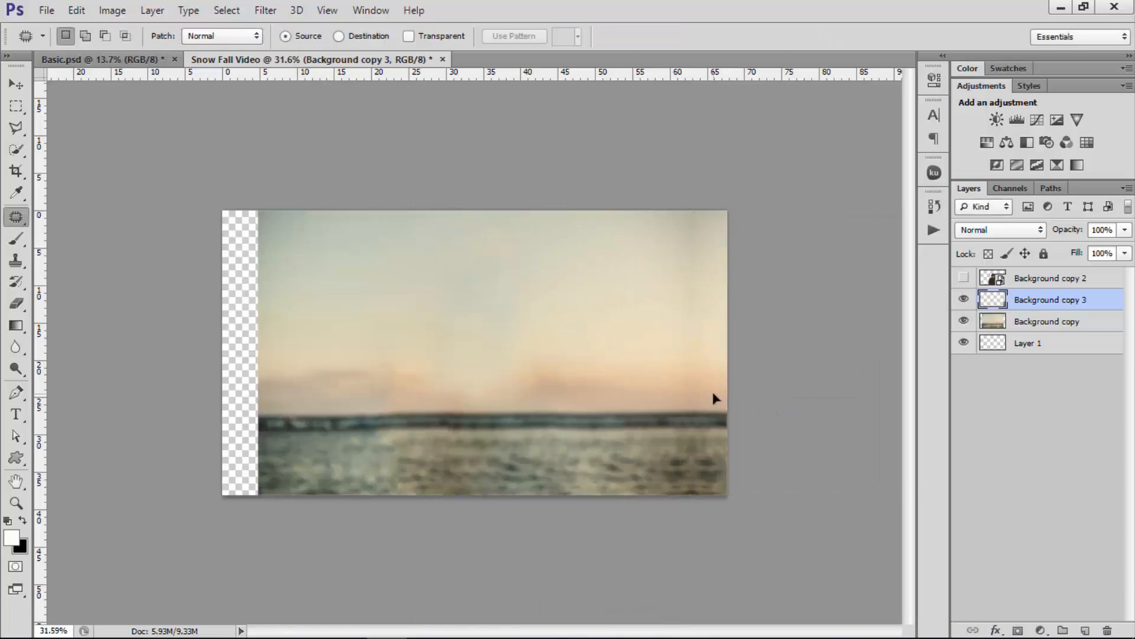
Nudge the flipped Background copy 3 layer left against the photo's right edge
scroll(713, 395, "up", 2)
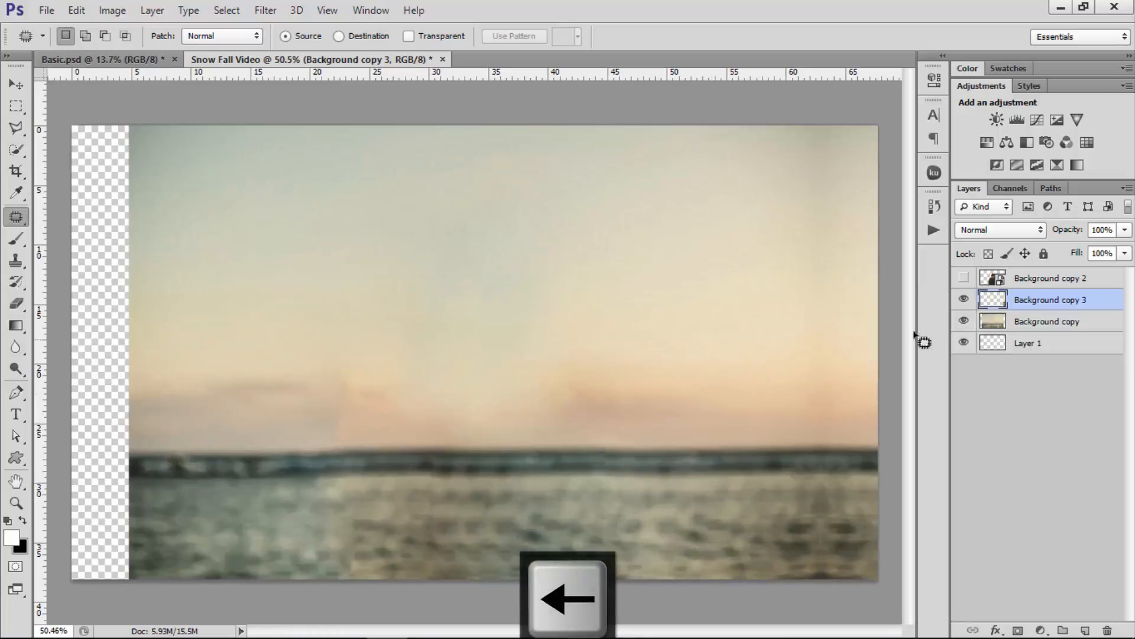
left_click(1039, 320)
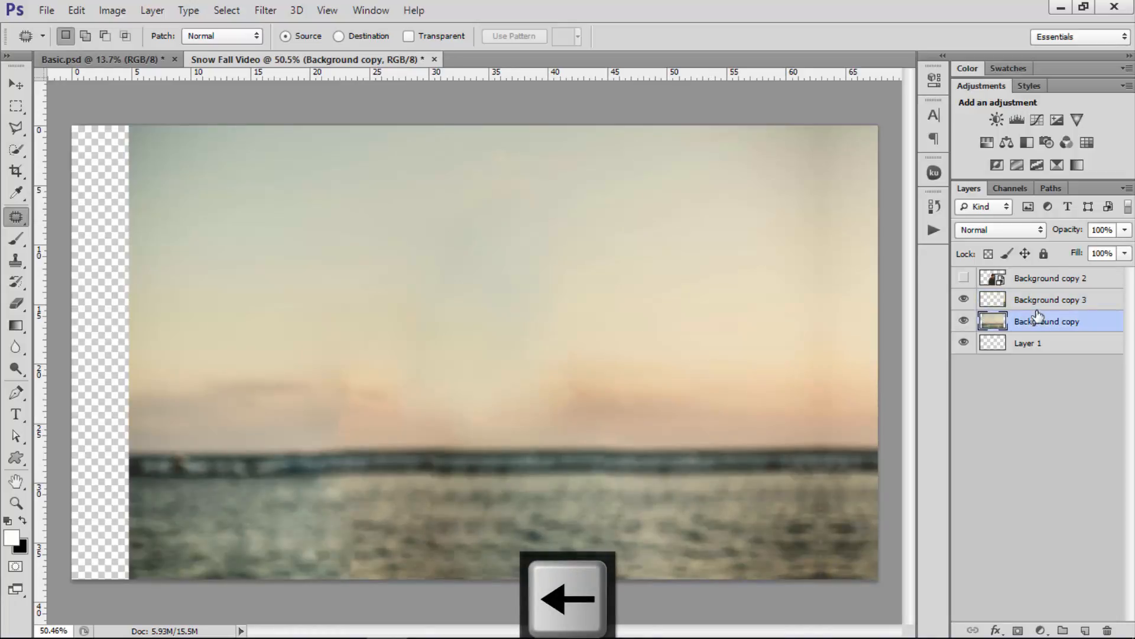
left_click(1037, 300)
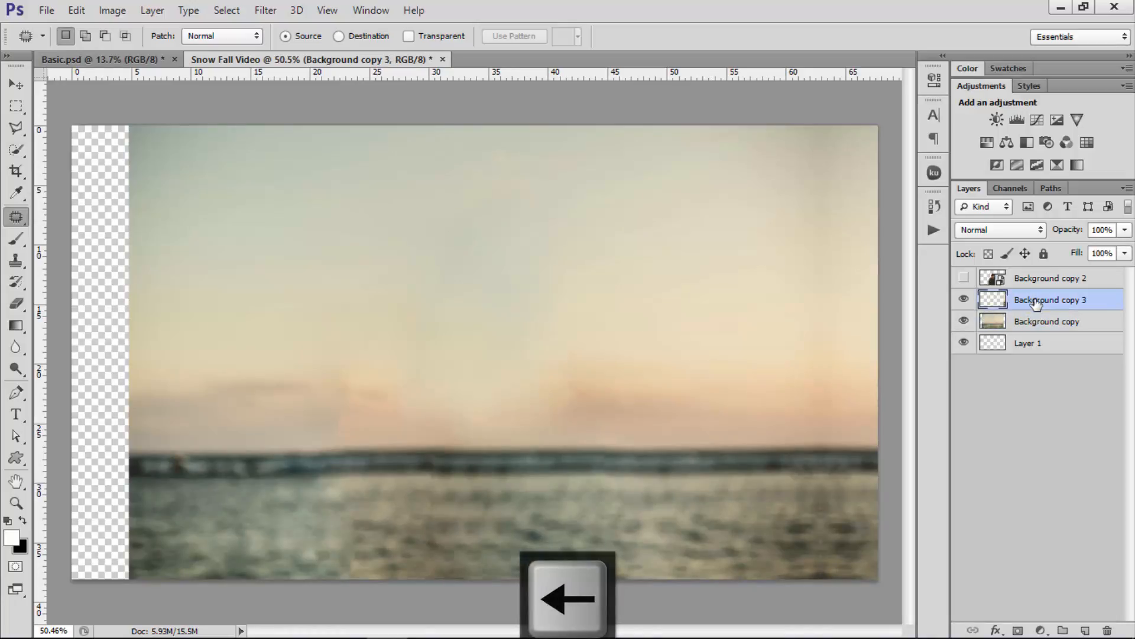
key("v")
scroll(665, 314, "down", 1)
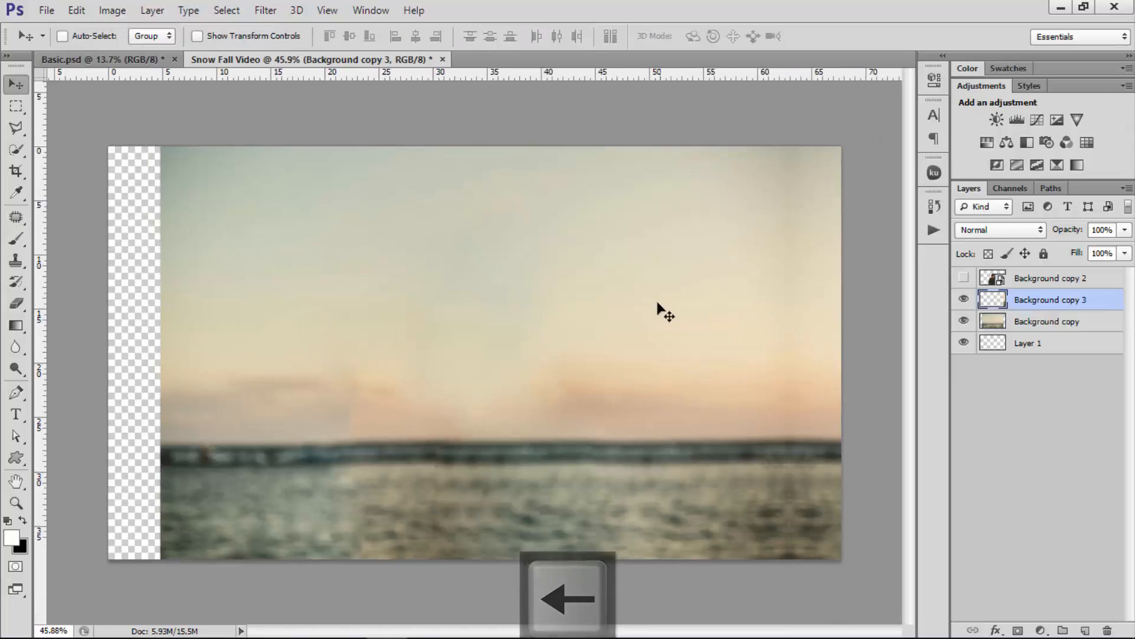
Duplicate the flipped Background copy 3 layer and move the duplicate over the transparent strip left of the photo
scroll(658, 303, "down", 2)
key("ctrl+j")
key("ctrl+t")
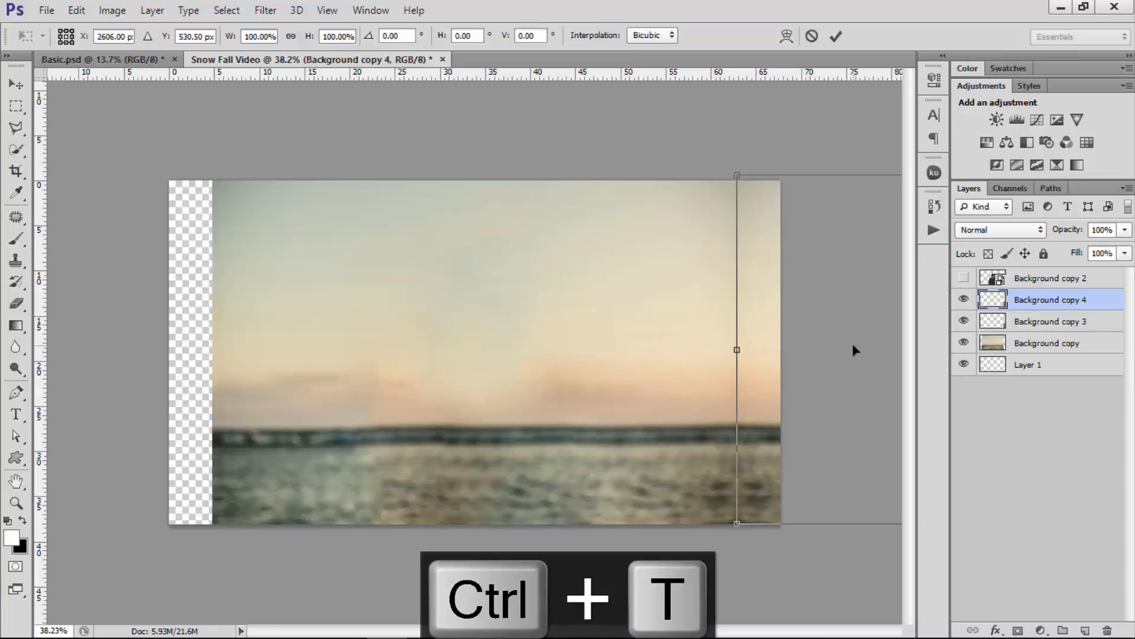
left_click_drag(854, 348, 116, 360)
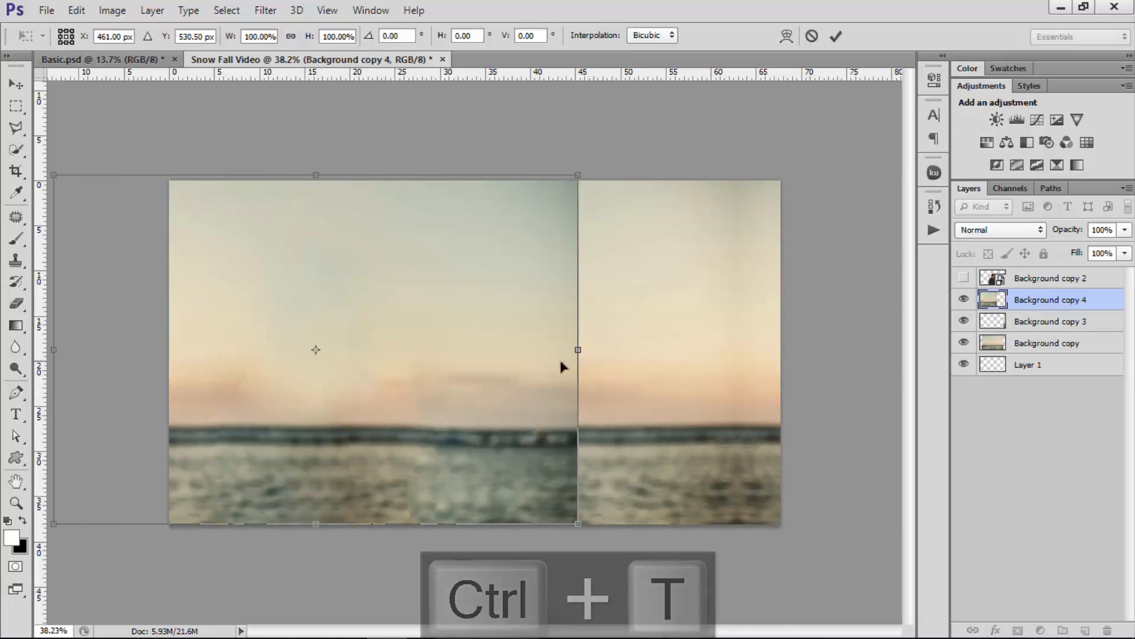
left_click_drag(520, 364, 159, 382)
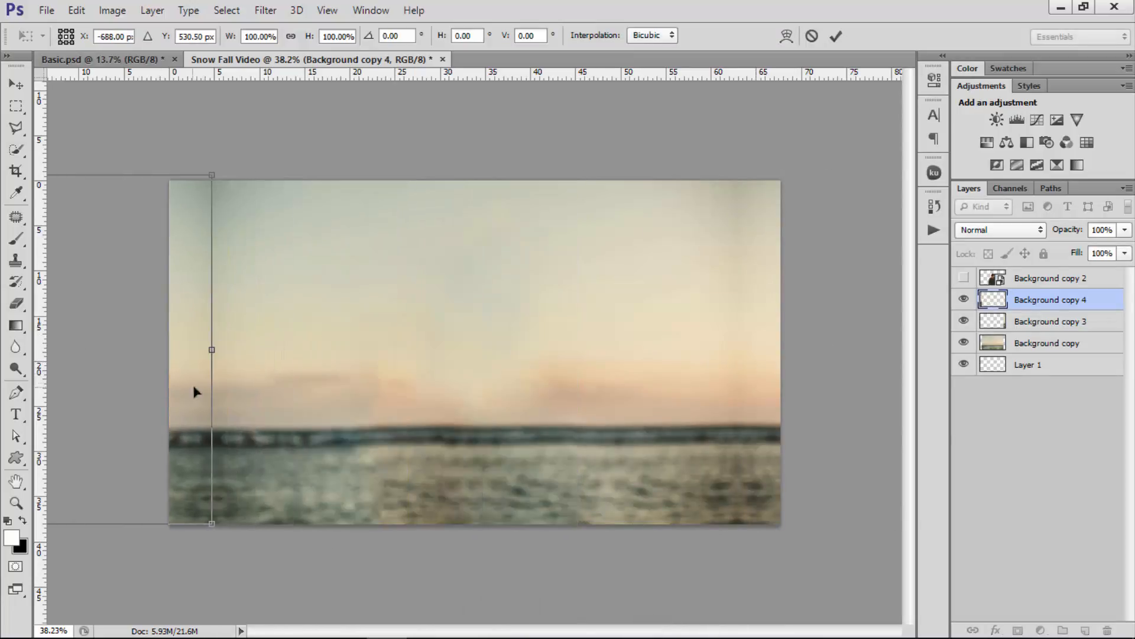
key("Return")
Nudge the left-hand copy right against the photo's edge and merge the three background layers into one
scroll(168, 431, "up", 3)
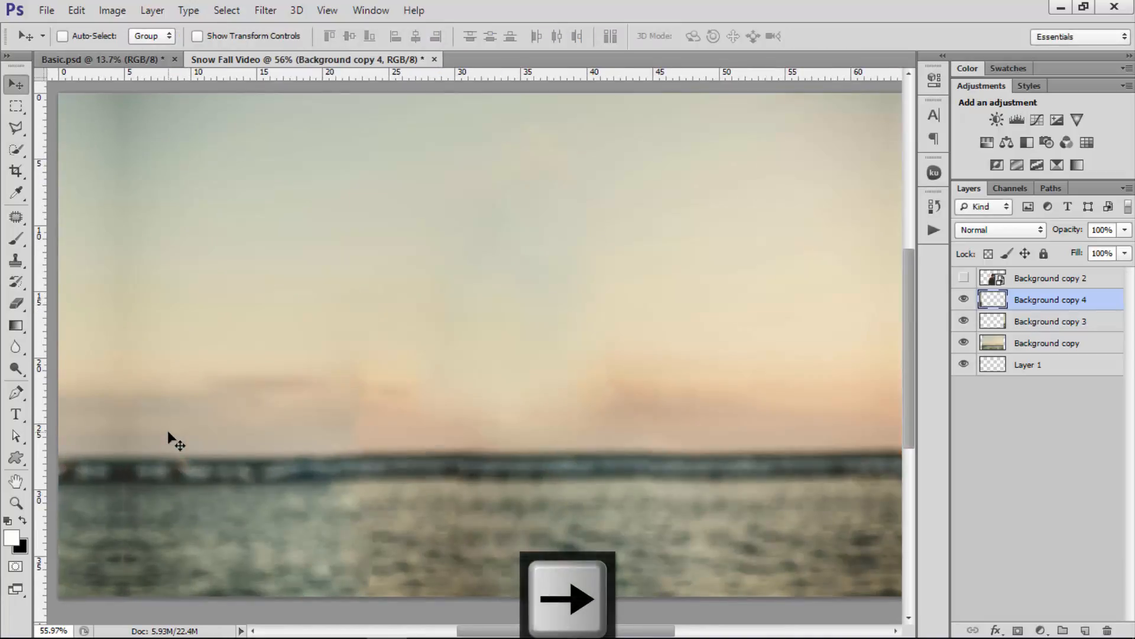
scroll(168, 431, "down", 3)
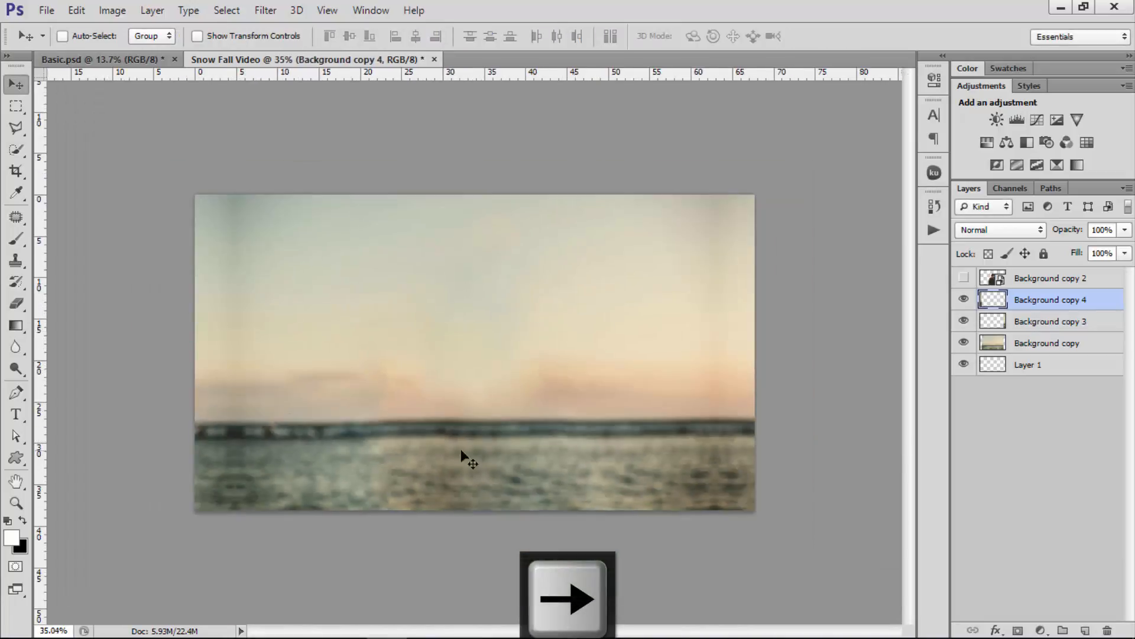
left_click(1059, 340, "shift")
key("ctrl+e")
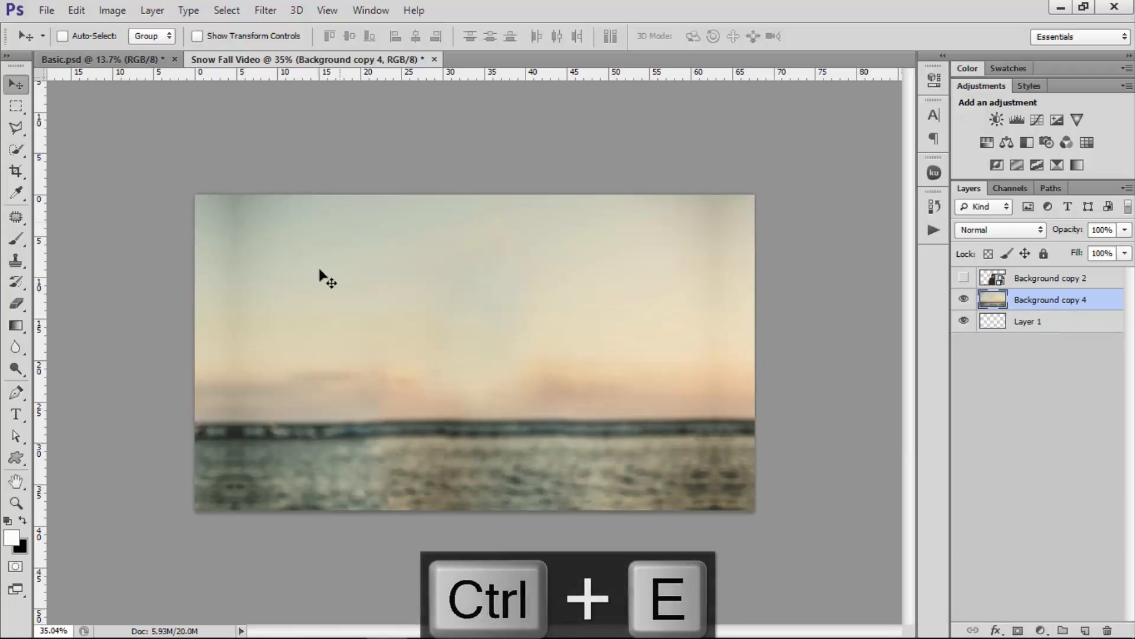
Patch the mirrored seam along the left side of the merged background with the area to its right, and deselect
left_click(16, 218)
scroll(229, 300, "up", 1)
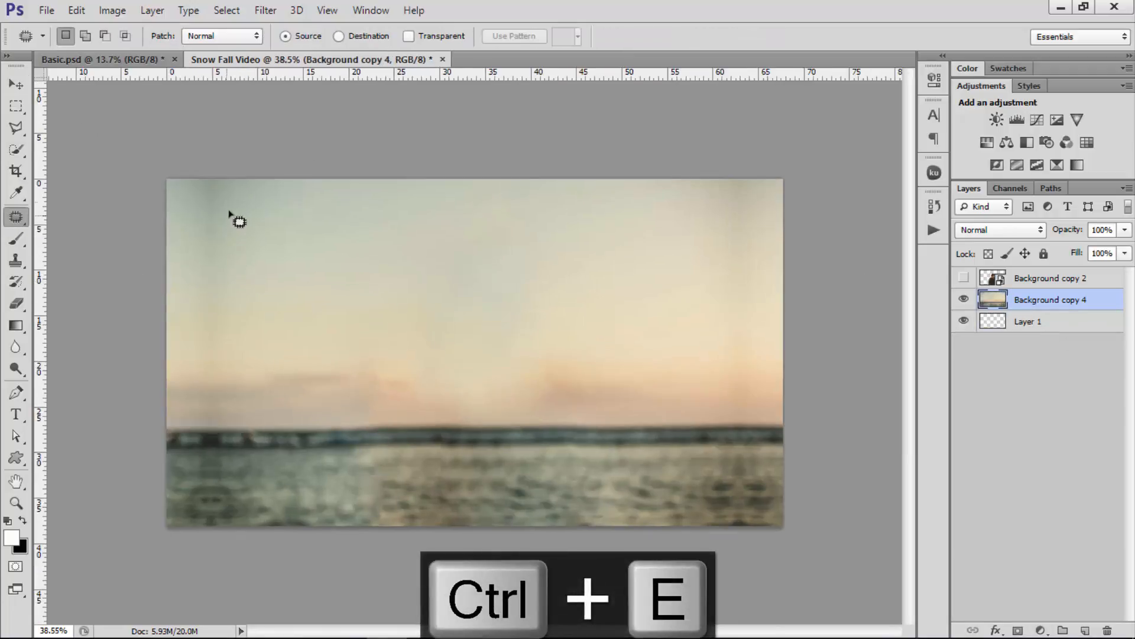
mouse_move(204, 448)
left_mouse_down()
mouse_move(231, 534)
mouse_move(268, 436)
mouse_move(256, 293)
mouse_move(239, 186)
left_mouse_up()
left_click_drag(225, 278, 241, 282)
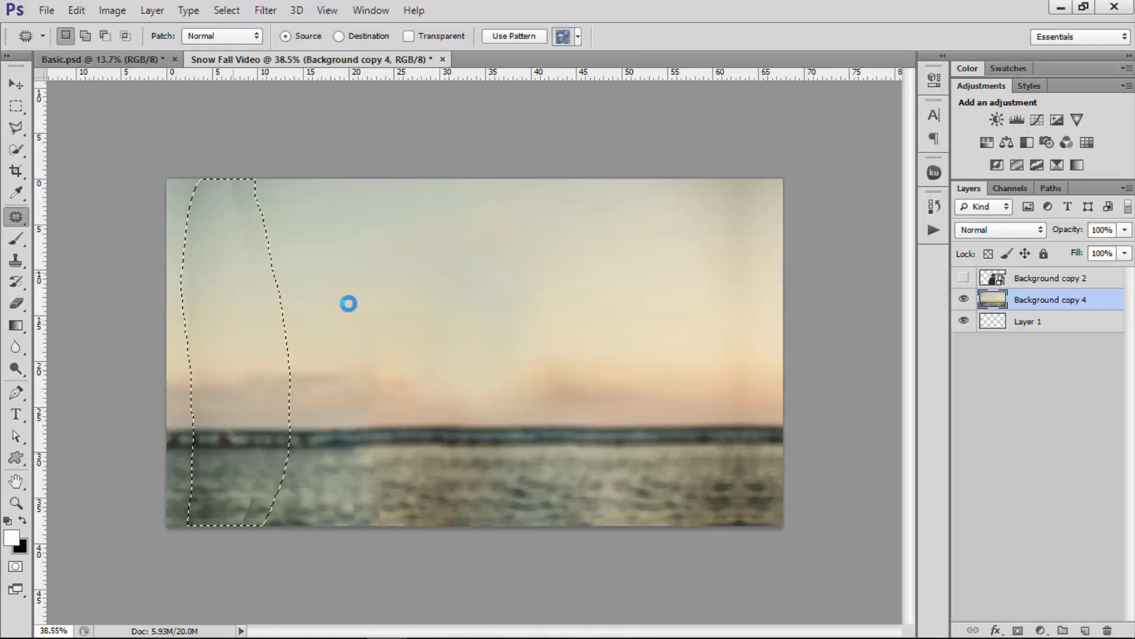
key("ctrl+d")
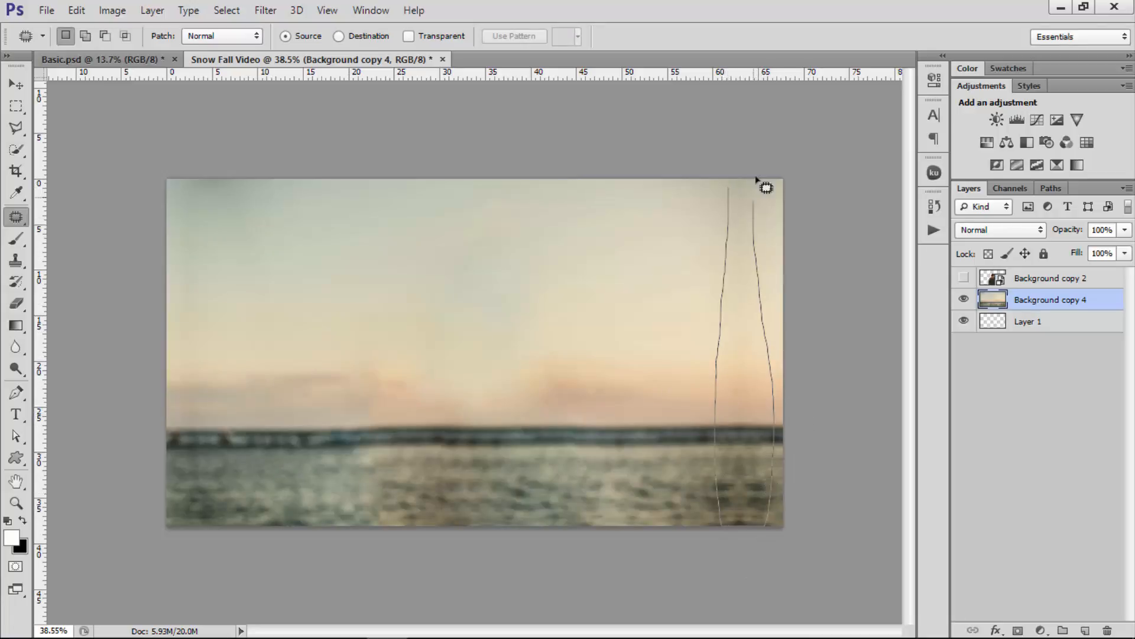
Patch the mirrored seam along the right side of the background with the area to its left, and deselect
left_click_drag(729, 183, 730, 180)
left_click_drag(759, 340, 696, 337)
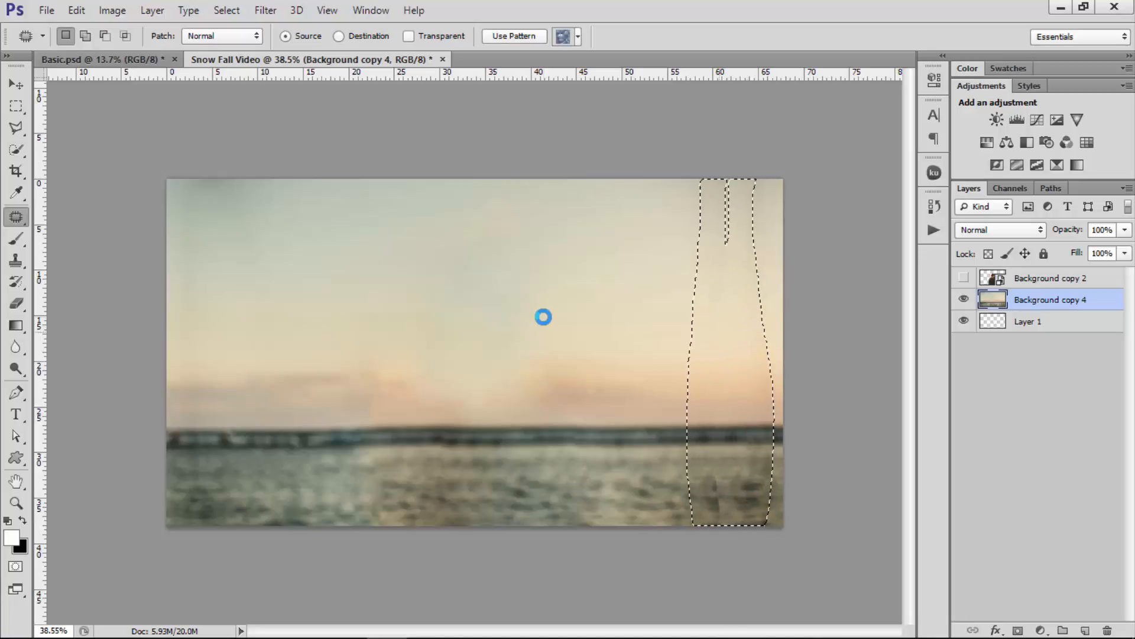
key("ctrl+d")
scroll(347, 387, "down", 1)
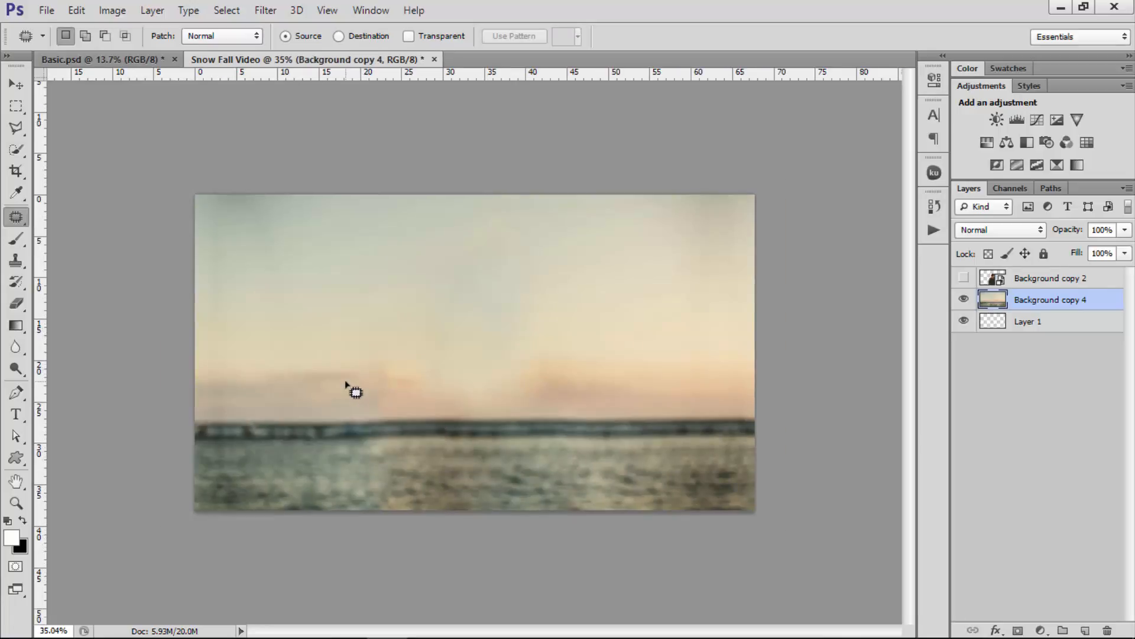
right_click(1095, 303)
left_click(769, 210)
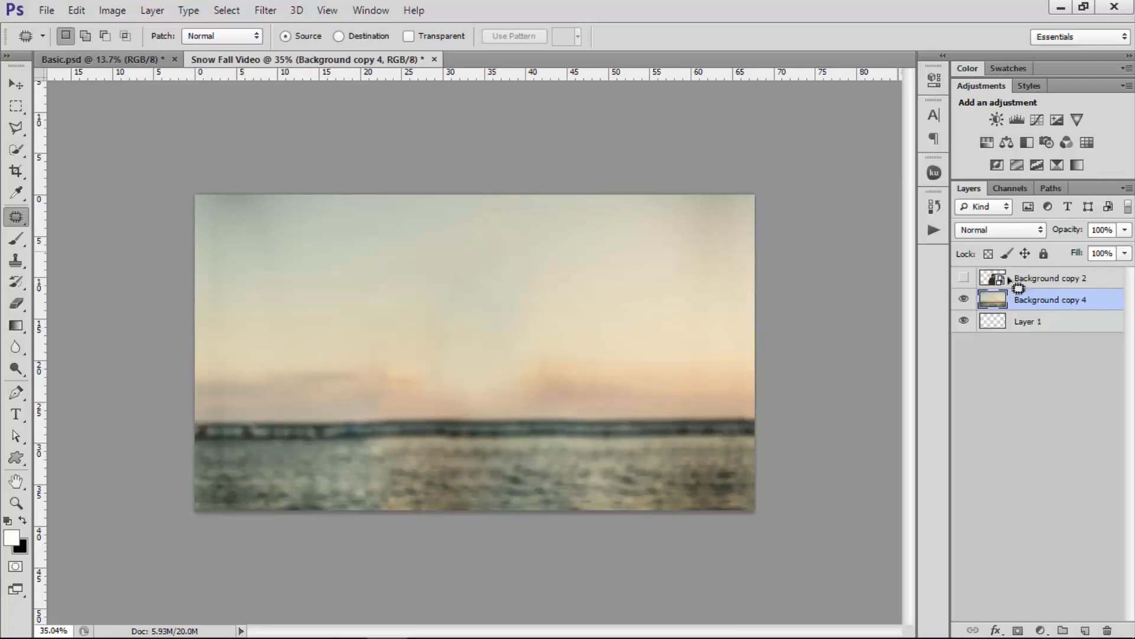
Show the Background copy 2 cutout layer and scale the subject up to about 33%, keeping its lower edge on the canvas's bottom edge
left_click(1059, 284)
left_click(964, 276)
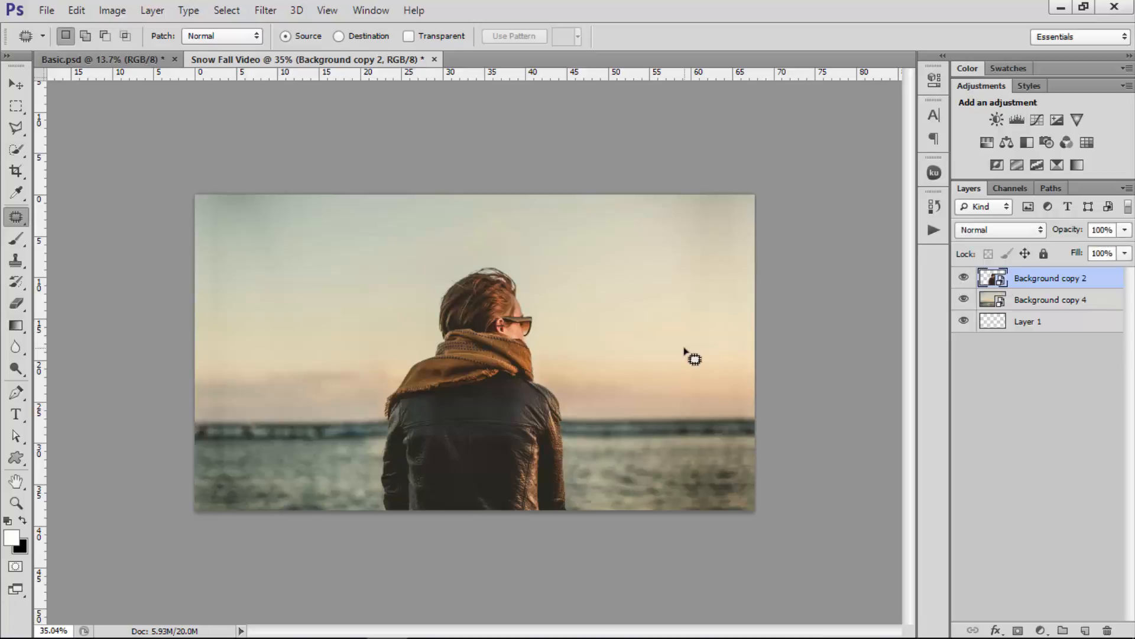
key("ctrl+t")
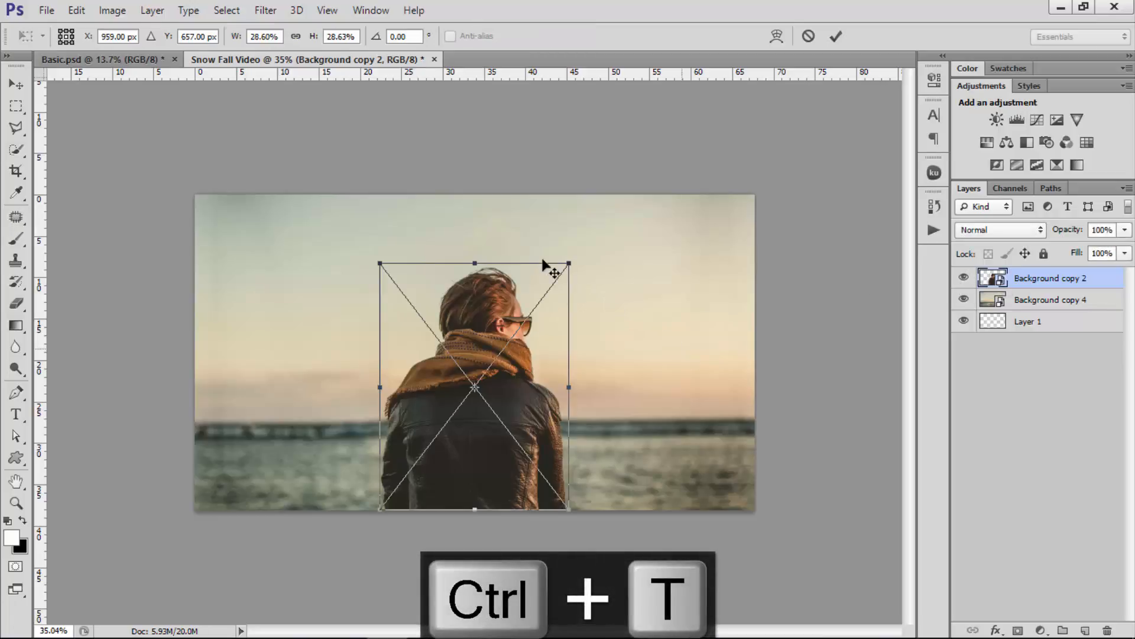
left_click_drag(552, 261, 590, 242)
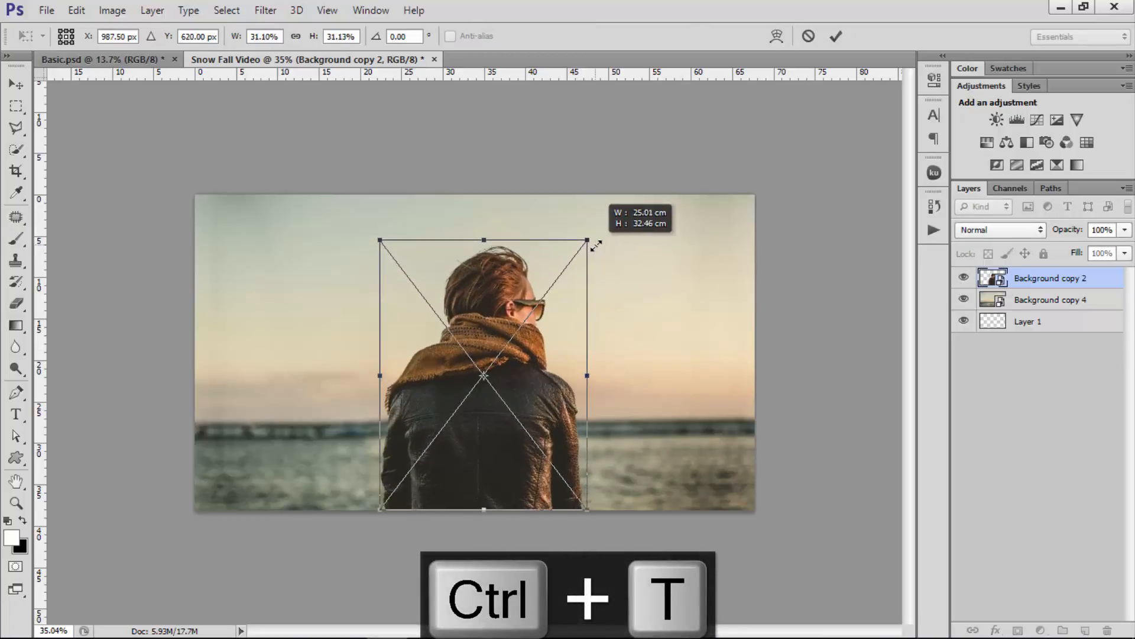
left_click_drag(380, 243, 359, 230)
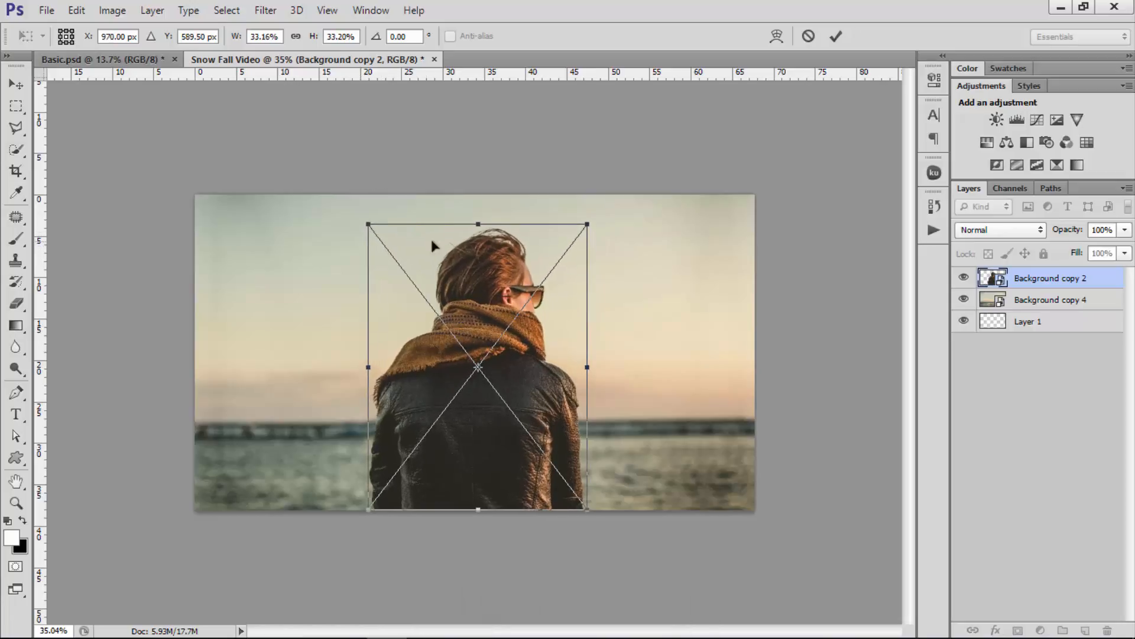
key("j")
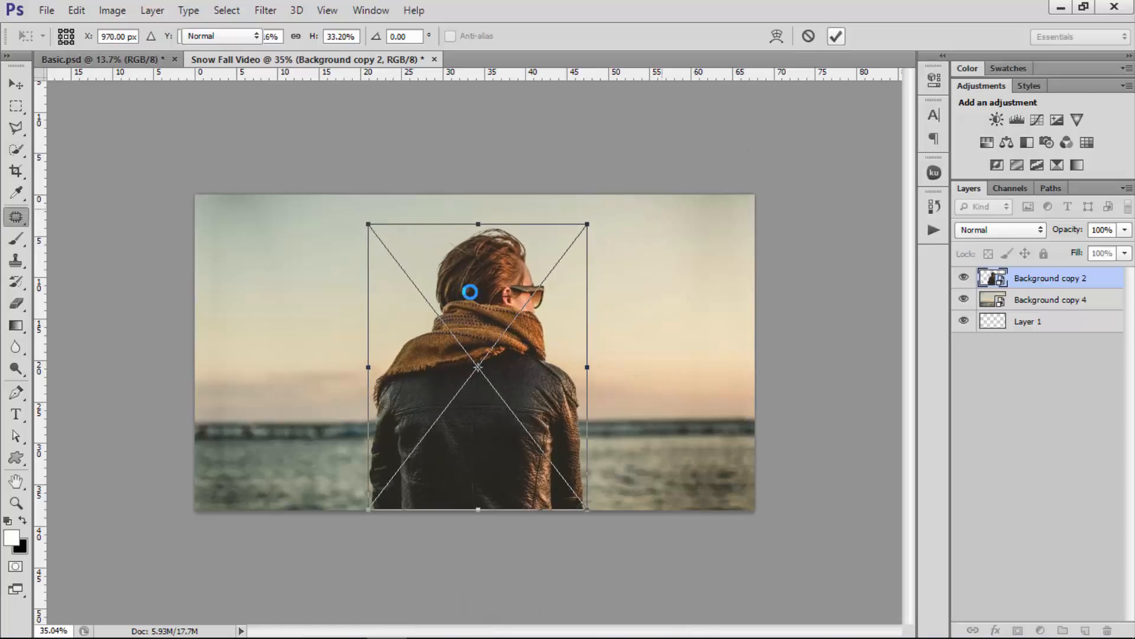
scroll(228, 275, "down", 1)
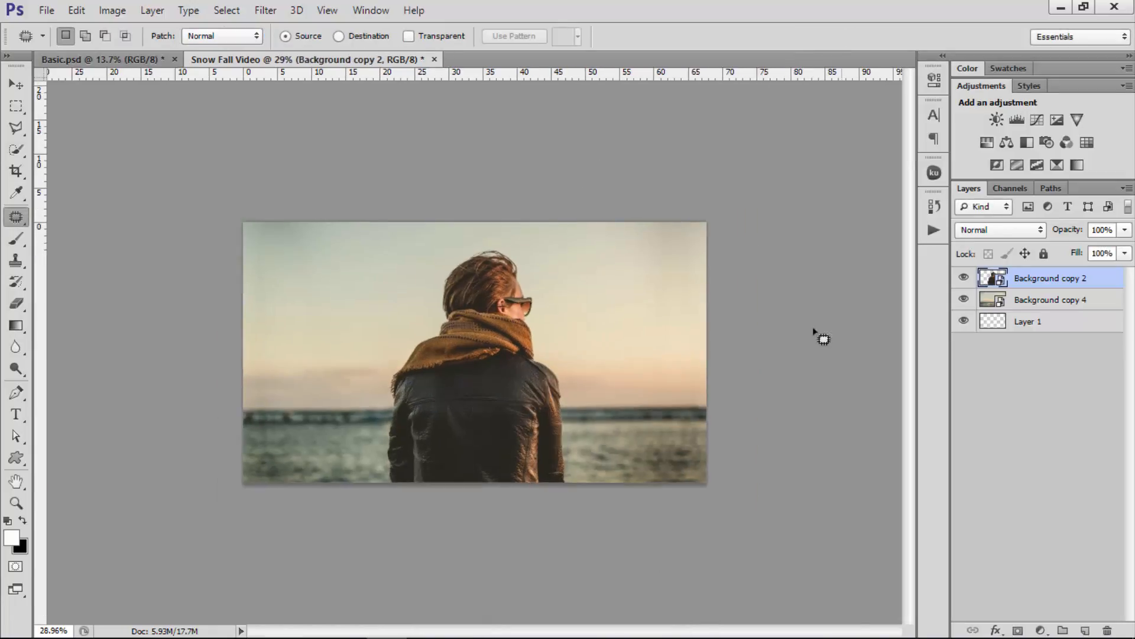
Delete the empty Layer 1 and rename the Background copy 4 layer to Background
left_click(1041, 322)
key("Delete")
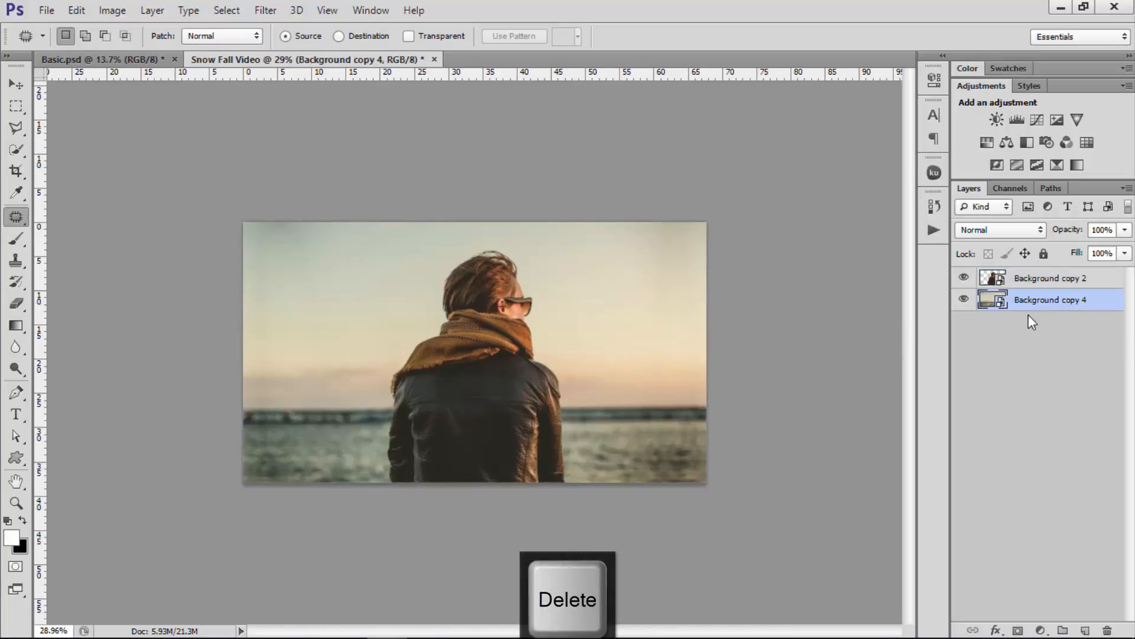
double_click(1041, 301)
left_click(1095, 301)
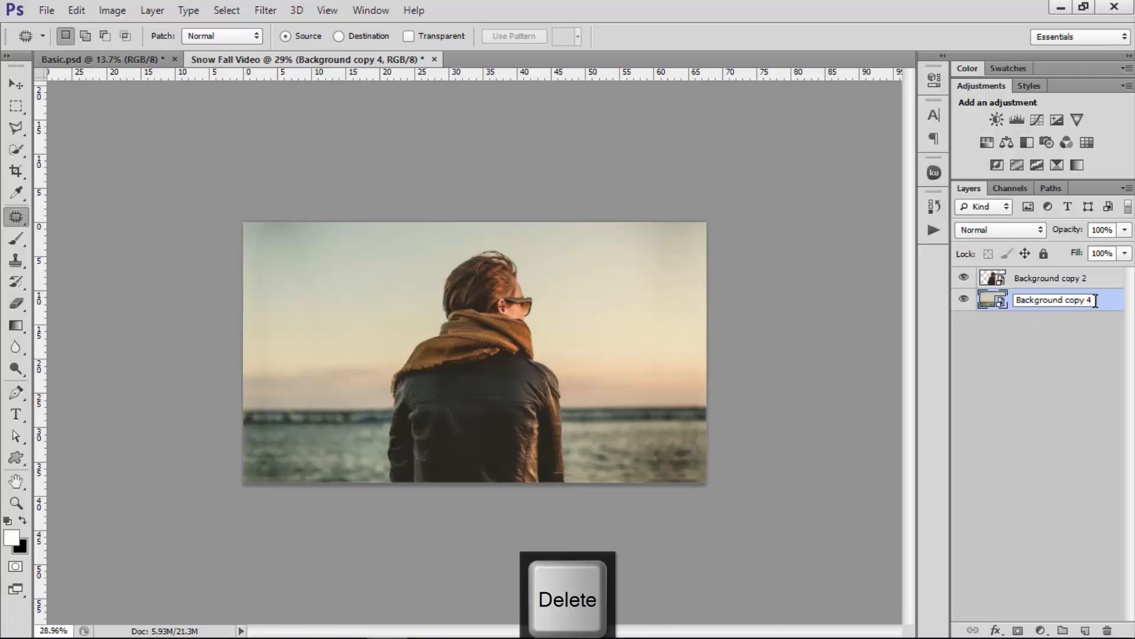
key("BackSpace")
key("BackSpace")
key("BackSpace")
key("BackSpace")
key("BackSpace")
key("BackSpace")
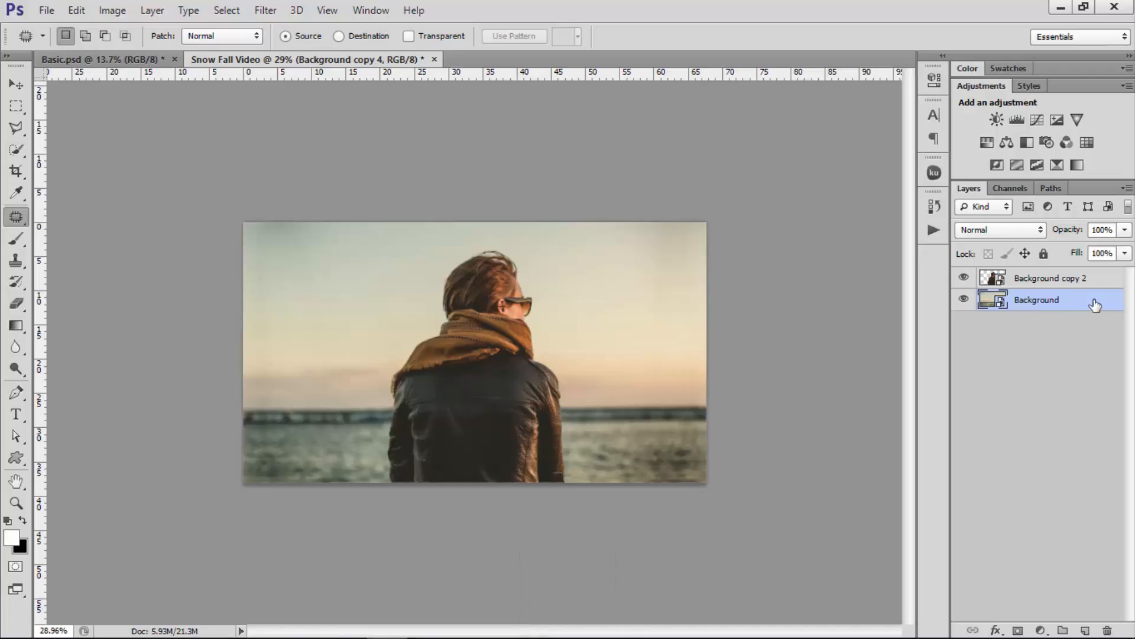
Rename the subject cutout layer, Background copy 2, to Ch
left_click(1077, 282)
double_click(1077, 282)
type("C")
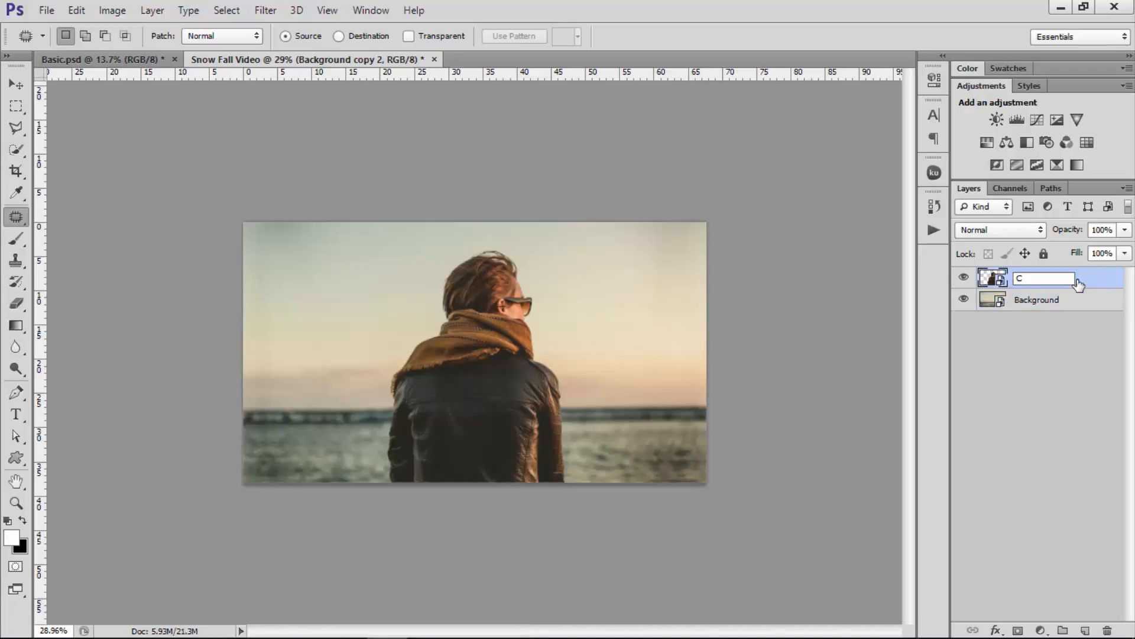
type("h")
key("Return")
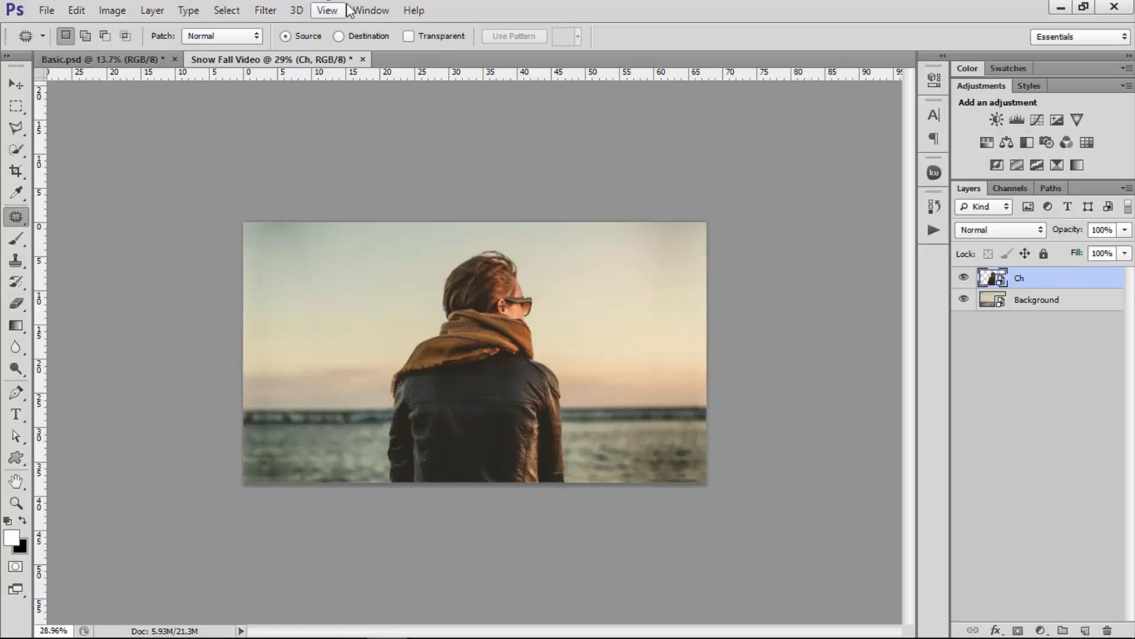
left_click(376, 12)
left_click(387, 9)
left_click(372, 9)
left_click(373, 9)
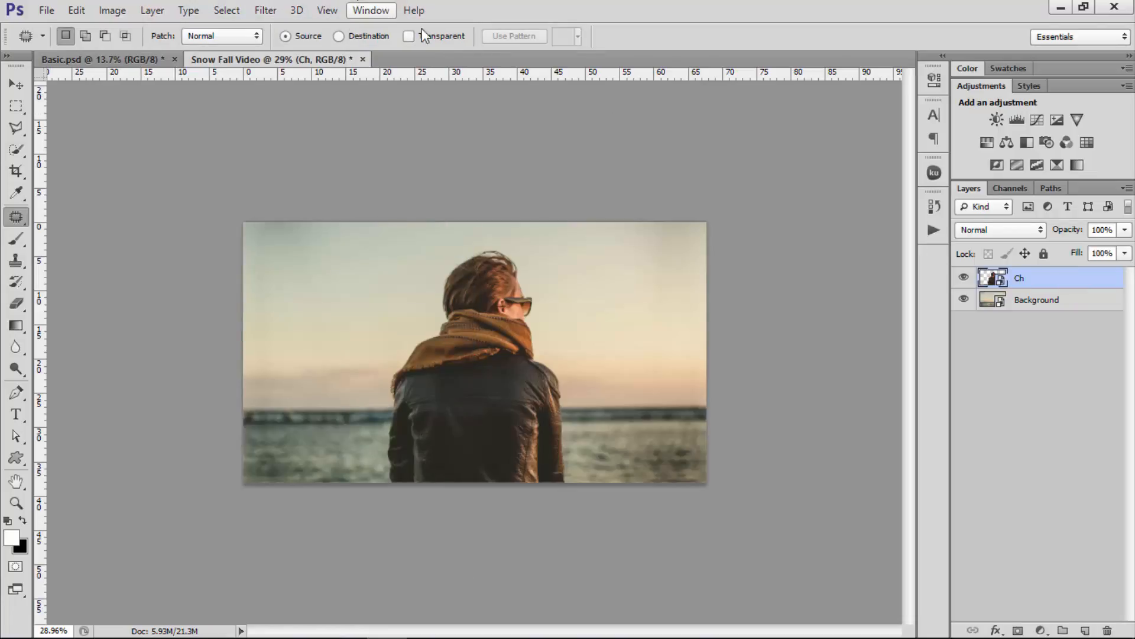
Add a Solid Color fill layer in mid grey, 7c7c7c, above the Ch layer
left_click(1041, 630)
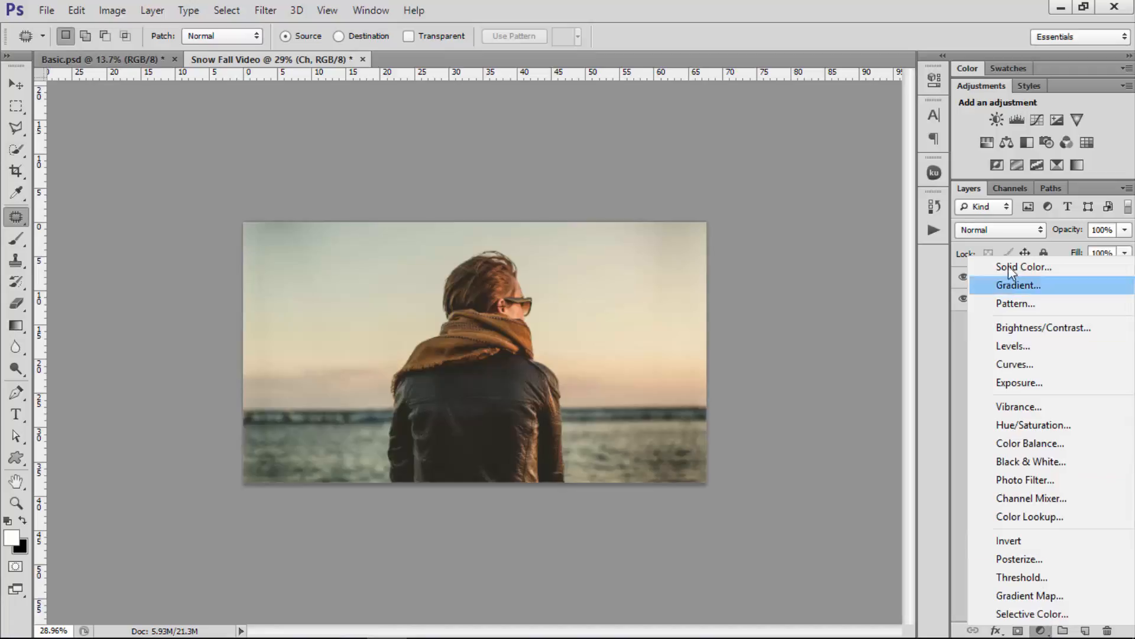
left_click(794, 249)
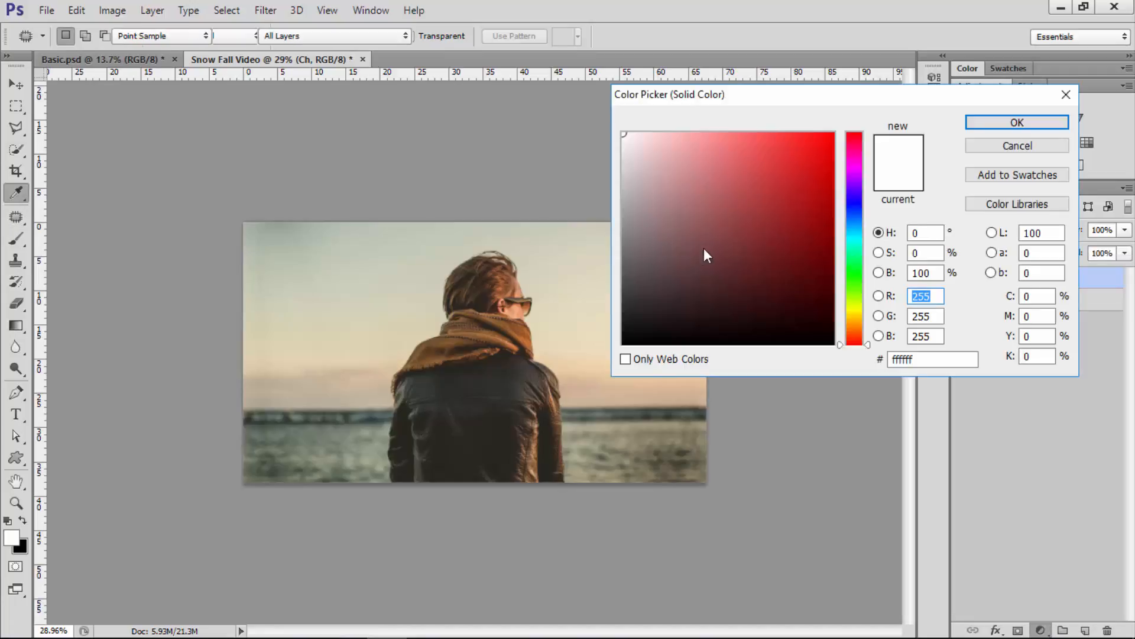
left_click(624, 241)
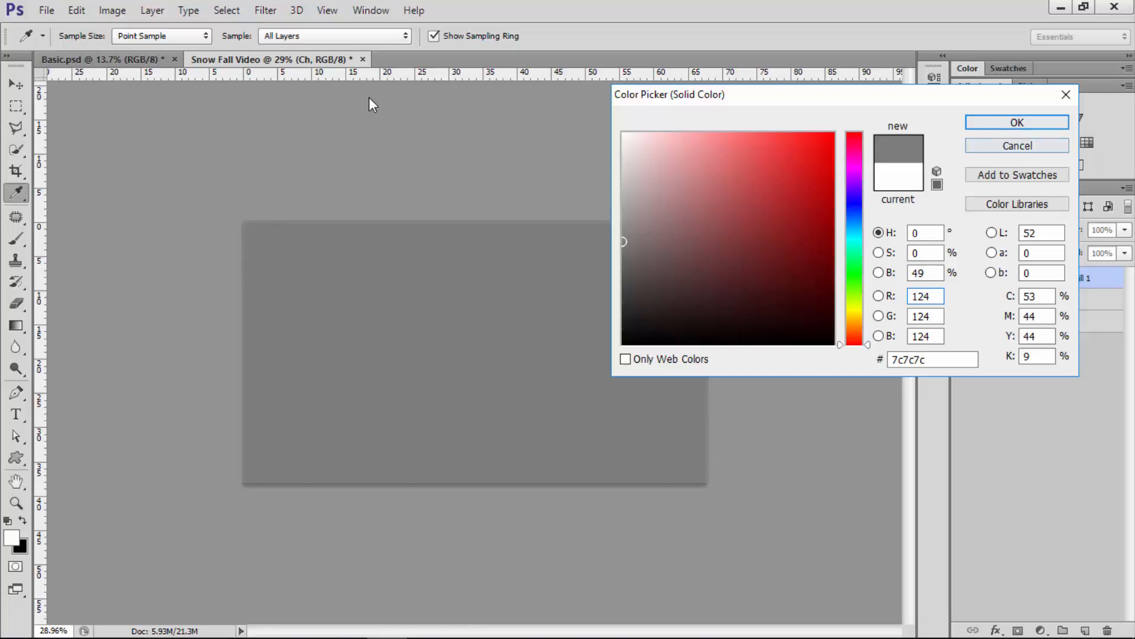
key("Return")
left_click(265, 10)
mouse_move(340, 177)
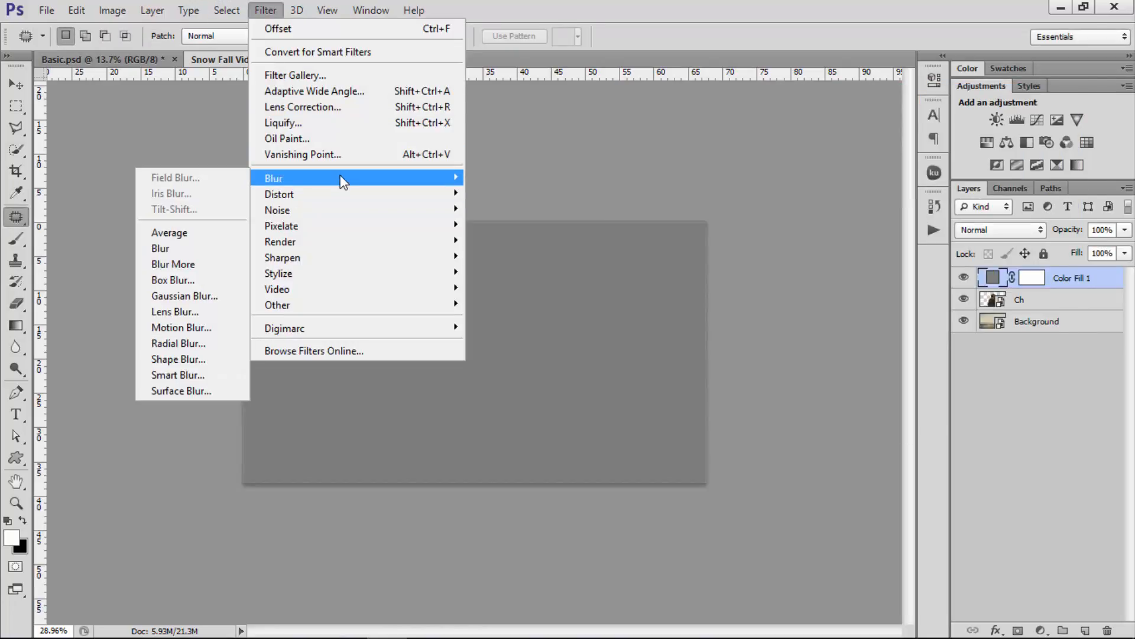
left_click(185, 296)
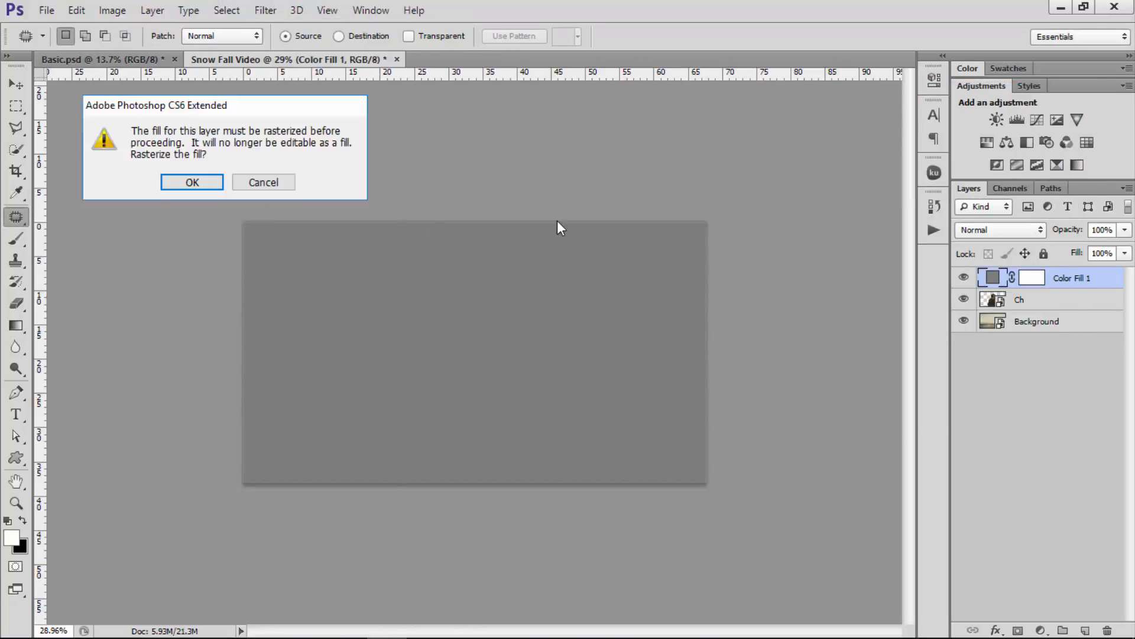
left_click(196, 174)
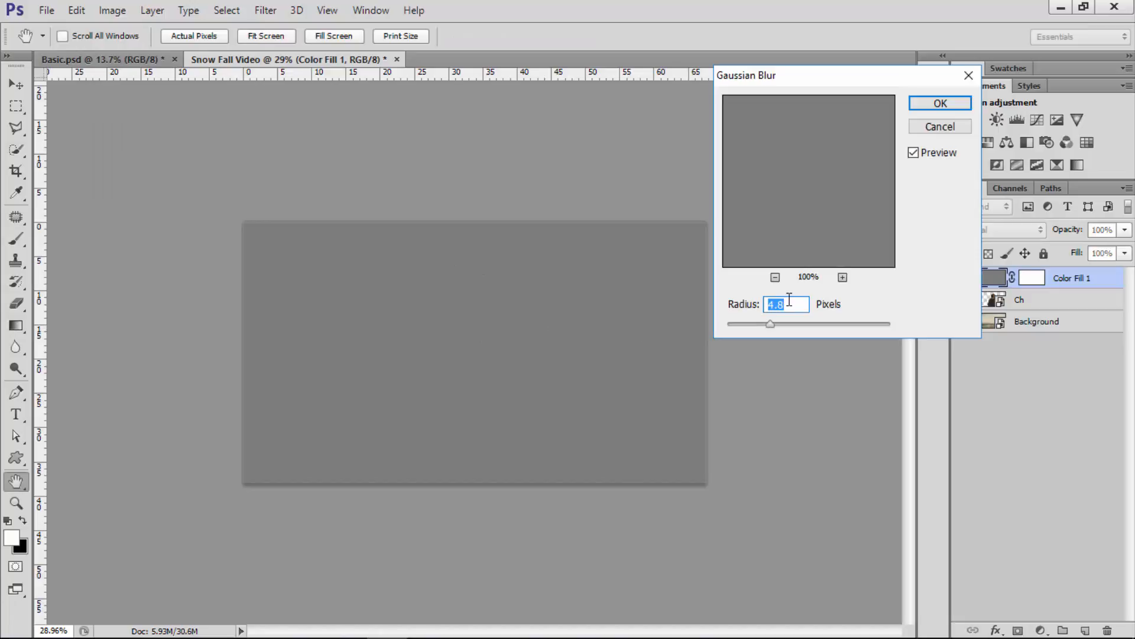
left_click(945, 123)
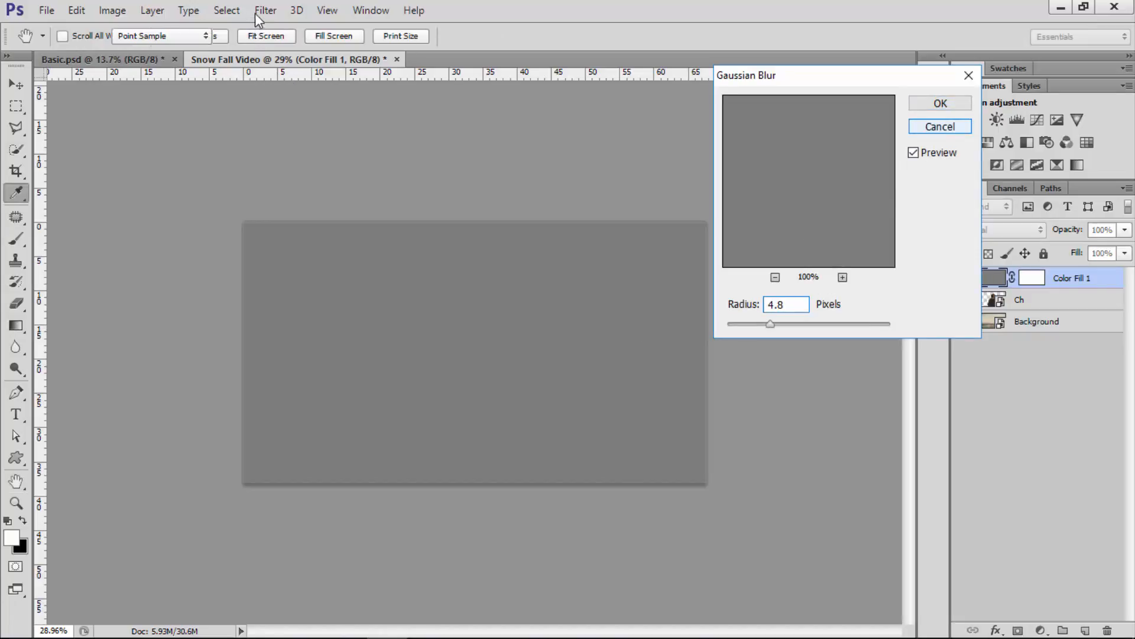
Rasterize the grey Color Fill 1 layer and add monochromatic noise of about 230% with Gaussian distribution
left_click(266, 10)
mouse_move(307, 209)
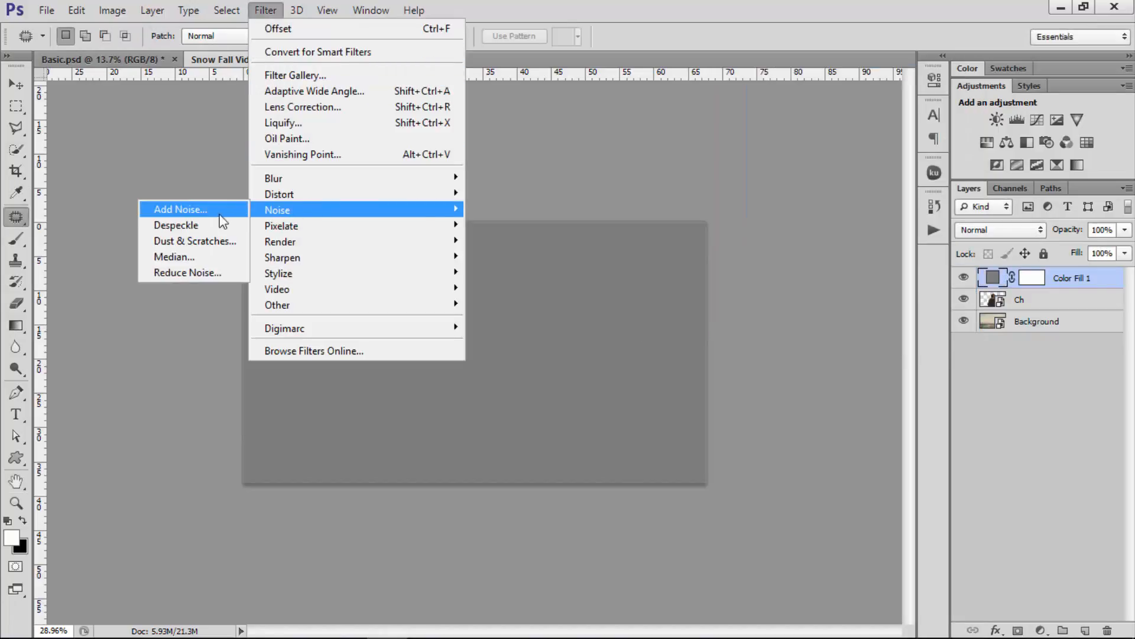
left_click(181, 209)
left_click(162, 187)
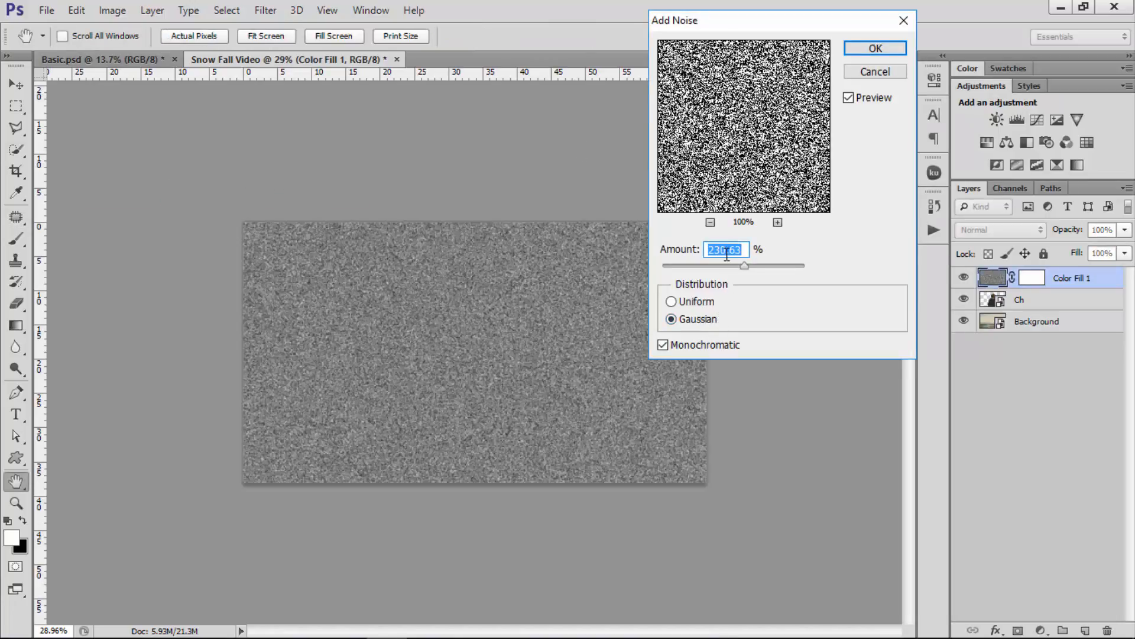
left_click(874, 47)
left_click(266, 10)
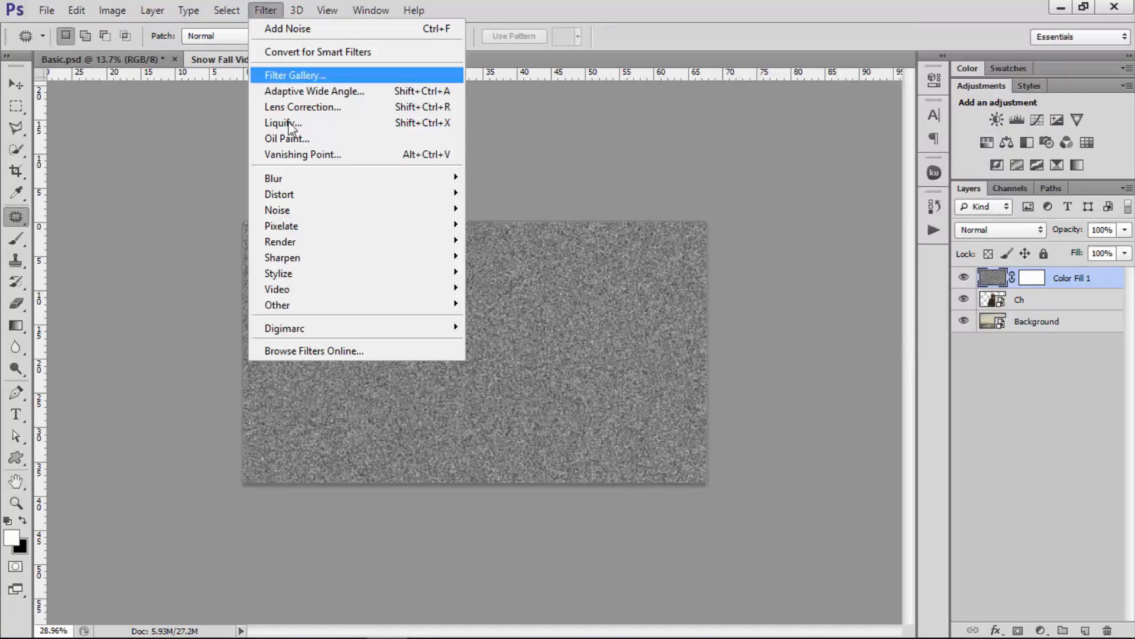
mouse_move(304, 187)
left_click(191, 279)
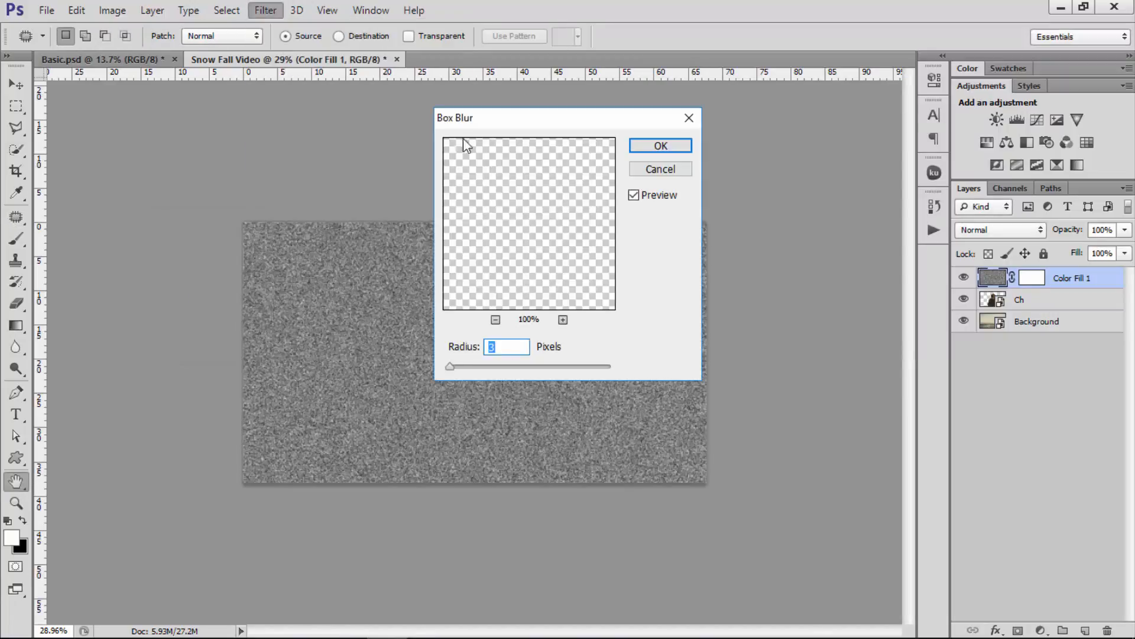
left_click(660, 170)
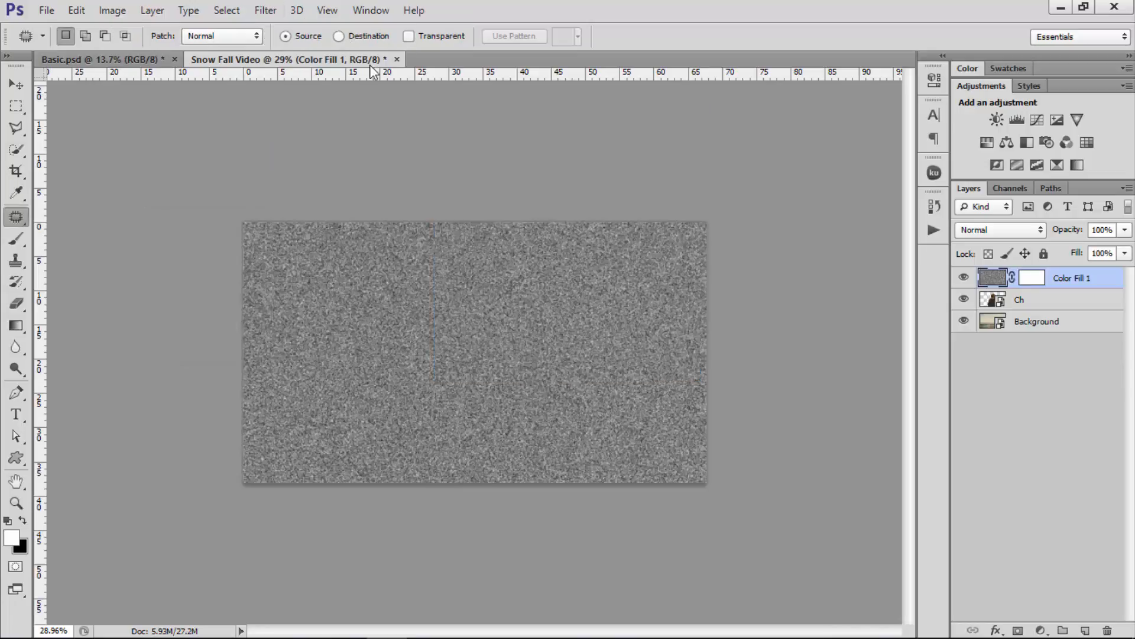
Apply a Gaussian Blur with a 3.9-pixel radius to the noise layer
left_click(258, 10)
mouse_move(292, 175)
left_click(181, 299)
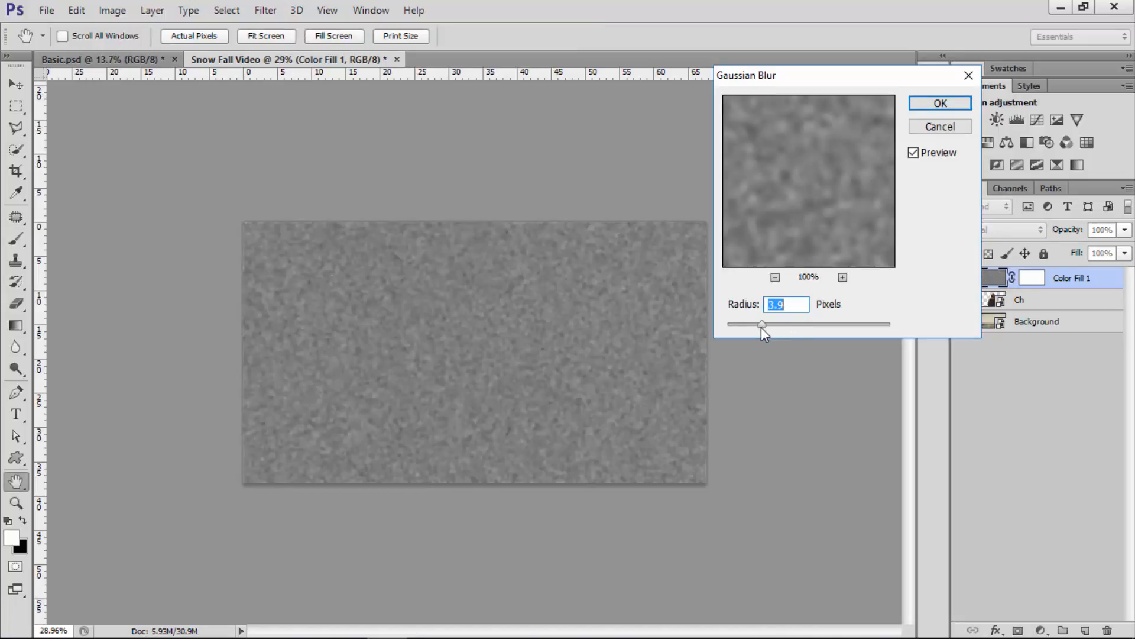
left_click(941, 106)
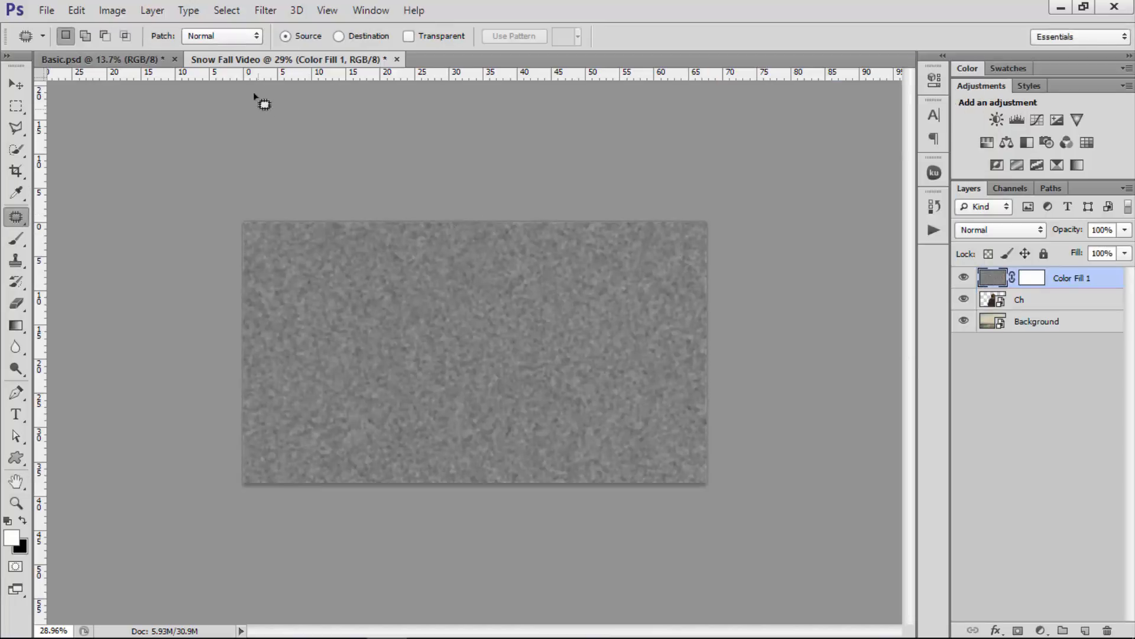
Apply Levels to the blurred noise, narrowing the inputs to about 140 black and 159 white to leave sparse white specks on black
left_click(113, 10)
mouse_move(195, 52)
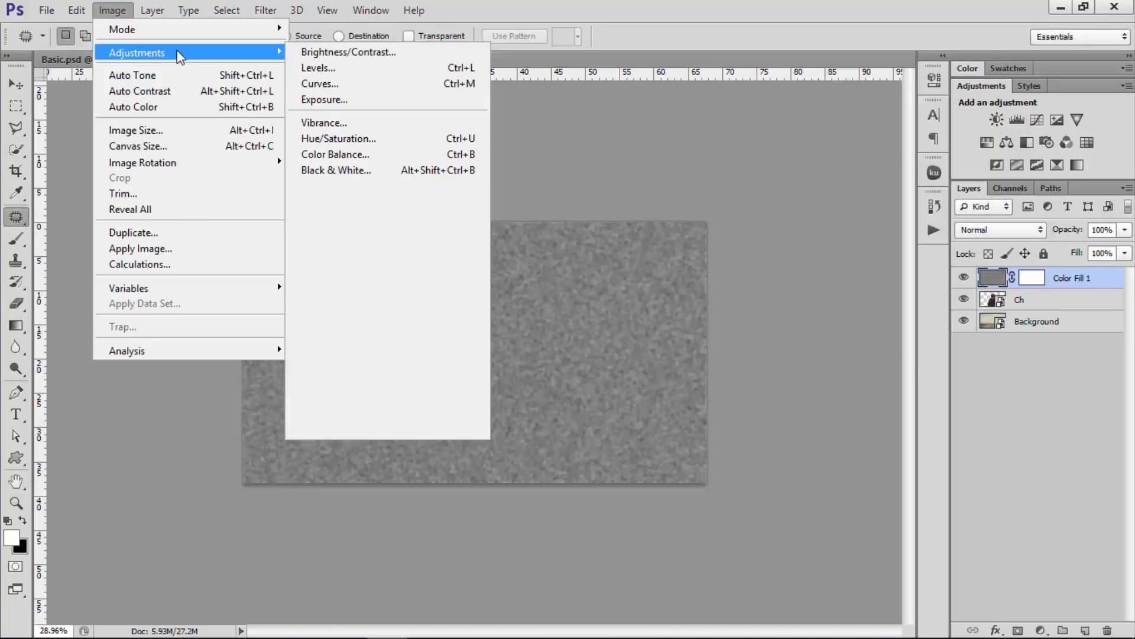
left_click(367, 69)
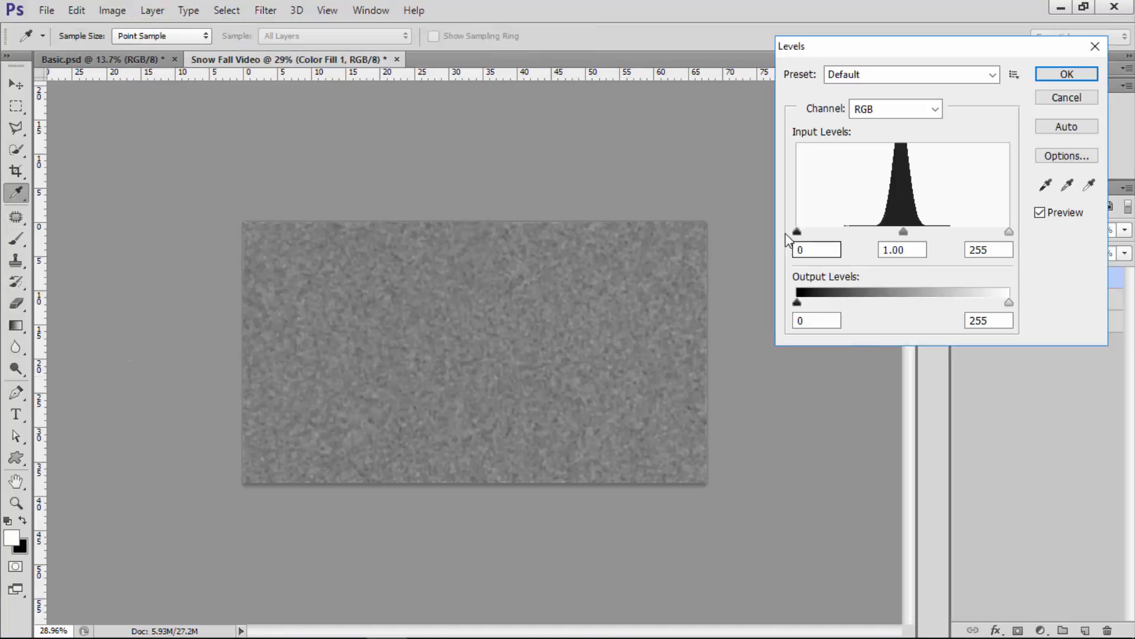
left_click_drag(797, 232, 912, 248)
left_click_drag(1009, 234, 916, 240)
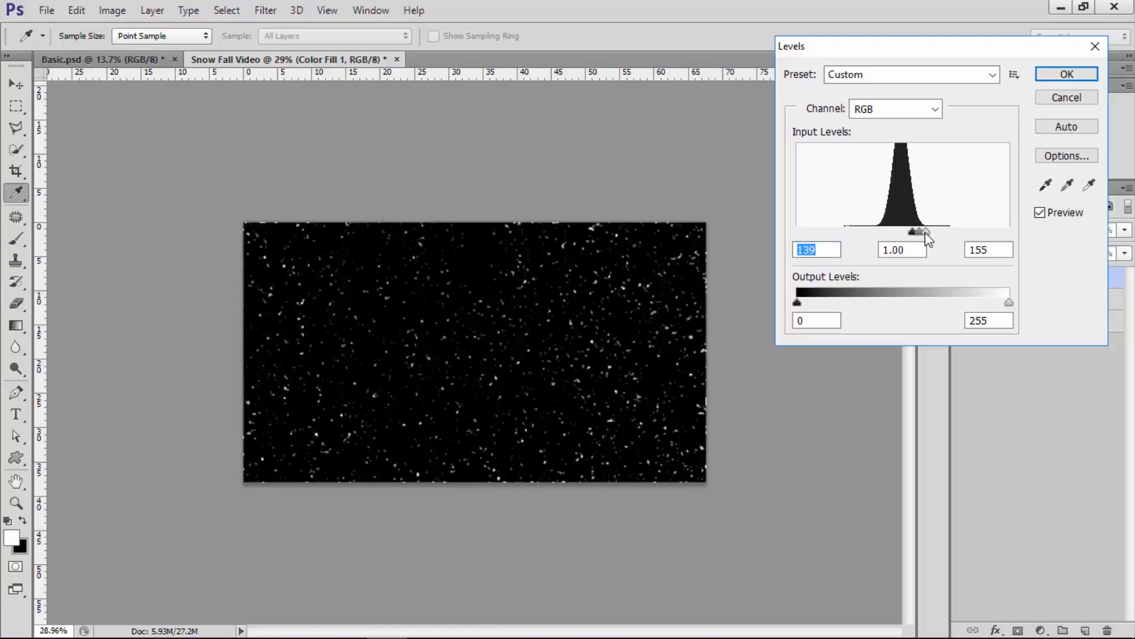
left_click_drag(921, 233, 920, 233)
left_click(929, 235)
left_click(915, 232)
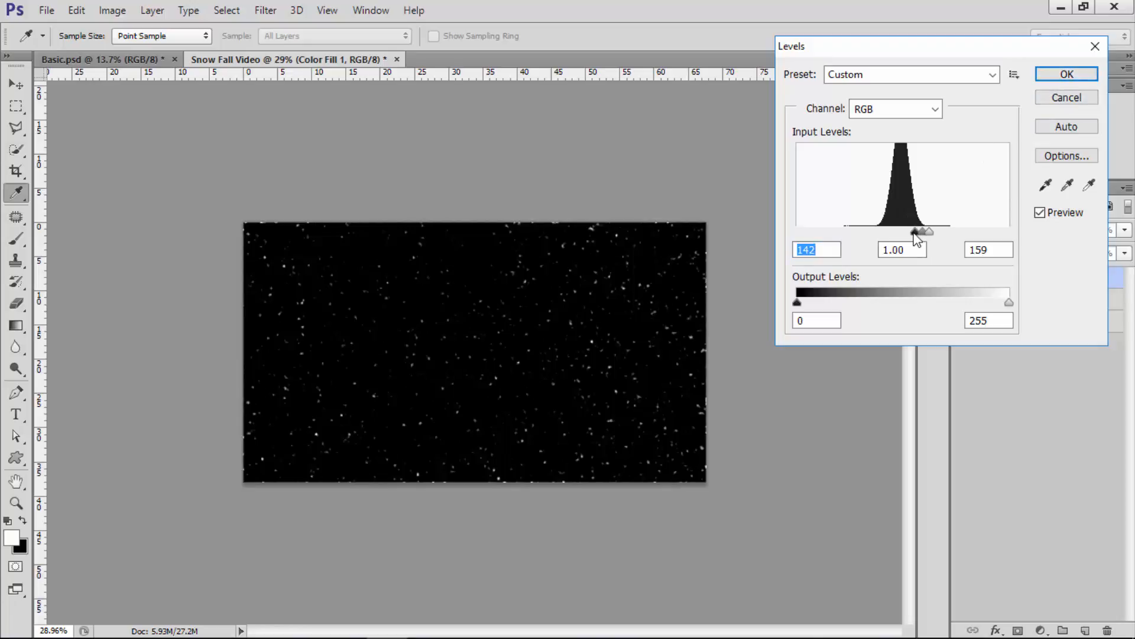
left_click_drag(914, 232, 931, 232)
left_click_drag(911, 233, 910, 233)
left_click_drag(911, 233, 912, 233)
left_click(1058, 76)
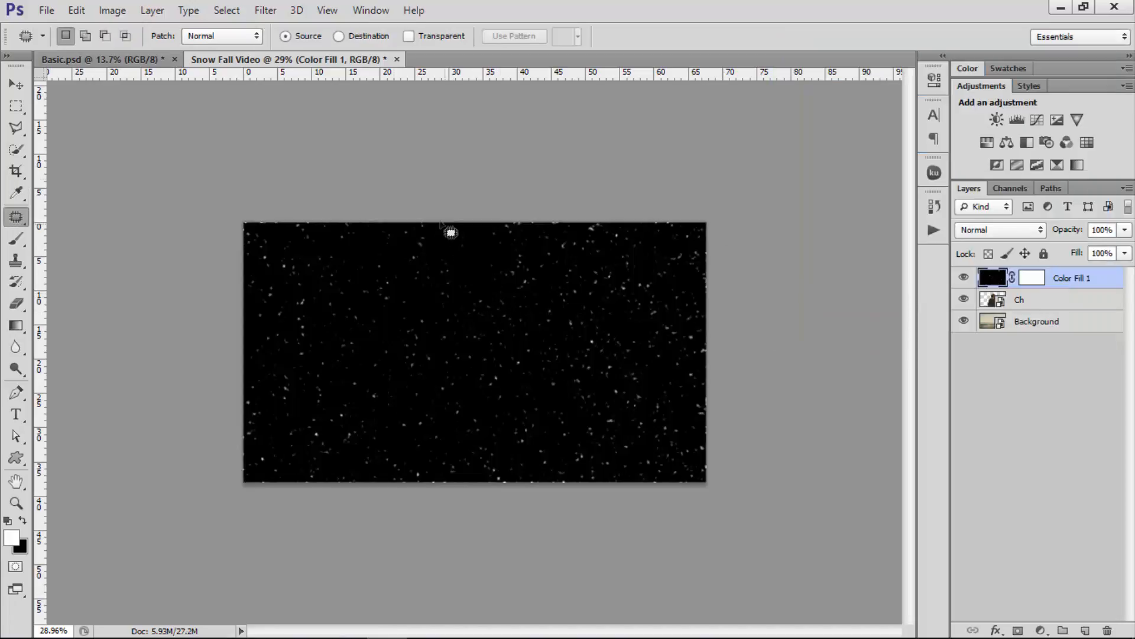
Offset the snow layer vertically by +1652 pixels with 0 horizontal shift, using Wrap Around for the undefined areas
left_click(268, 13)
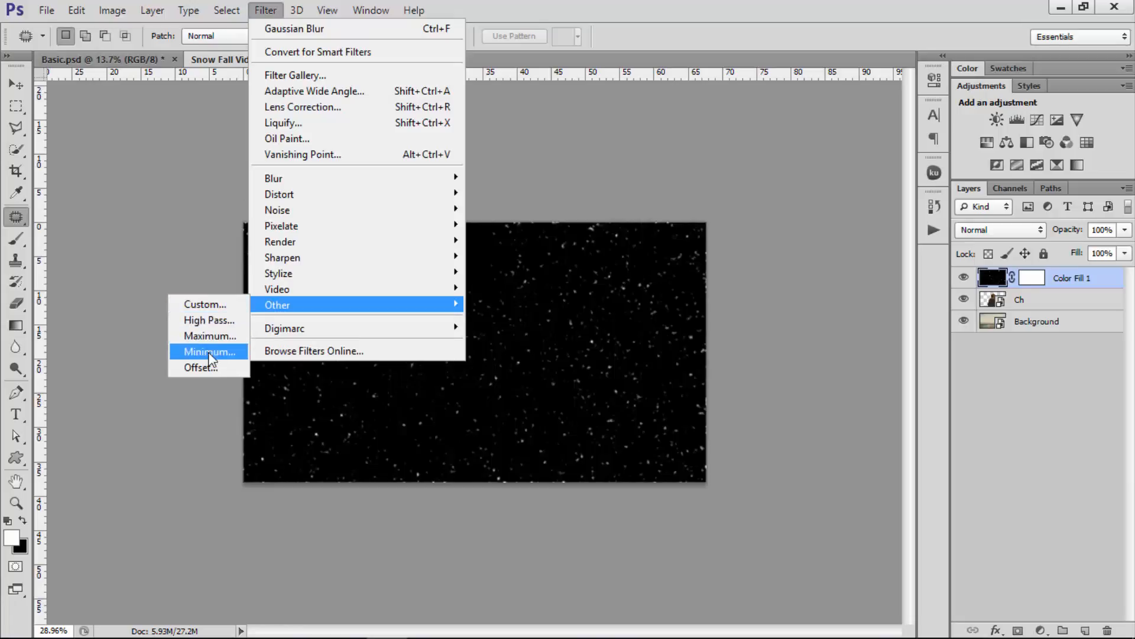
left_click(208, 368)
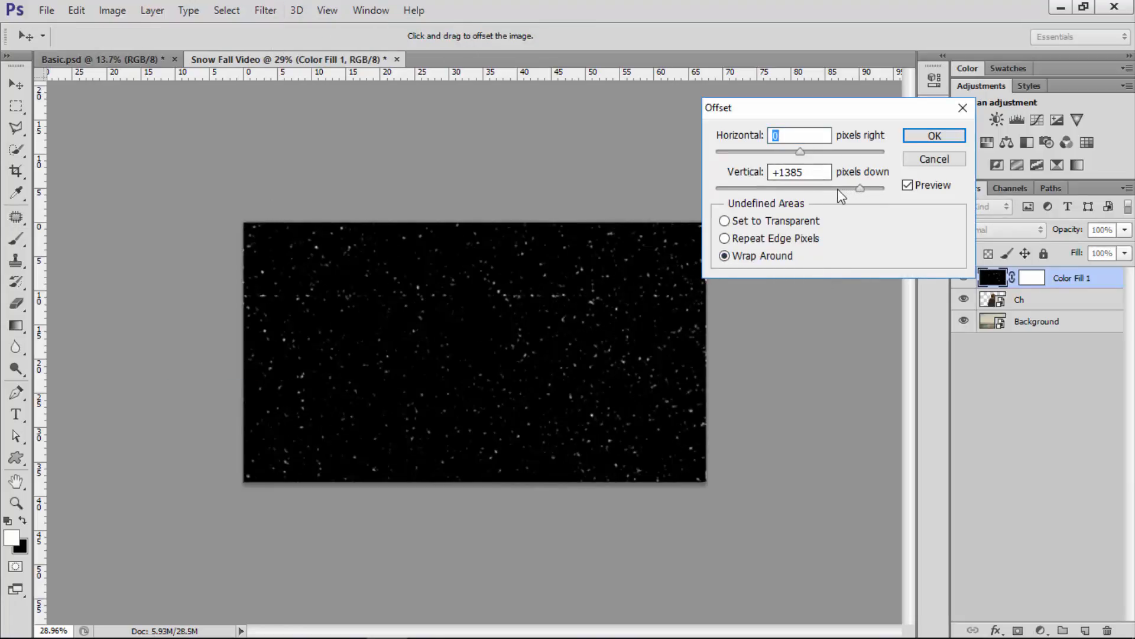
mouse_move(859, 188)
left_mouse_down()
mouse_move(851, 193)
mouse_move(869, 195)
left_mouse_up()
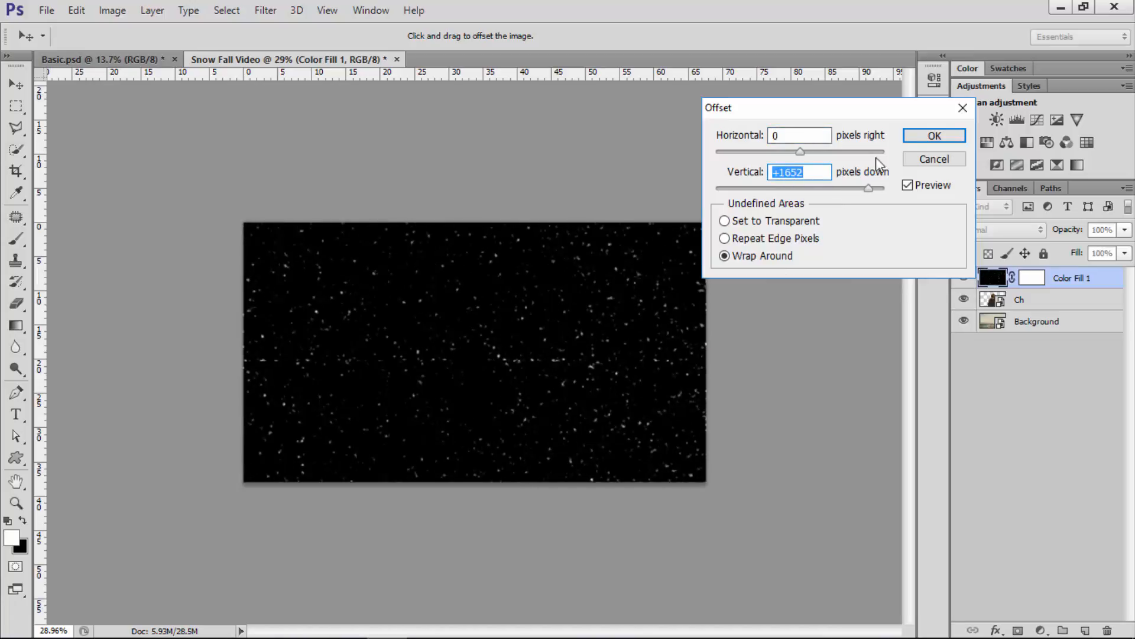
left_click(804, 172)
key("Return")
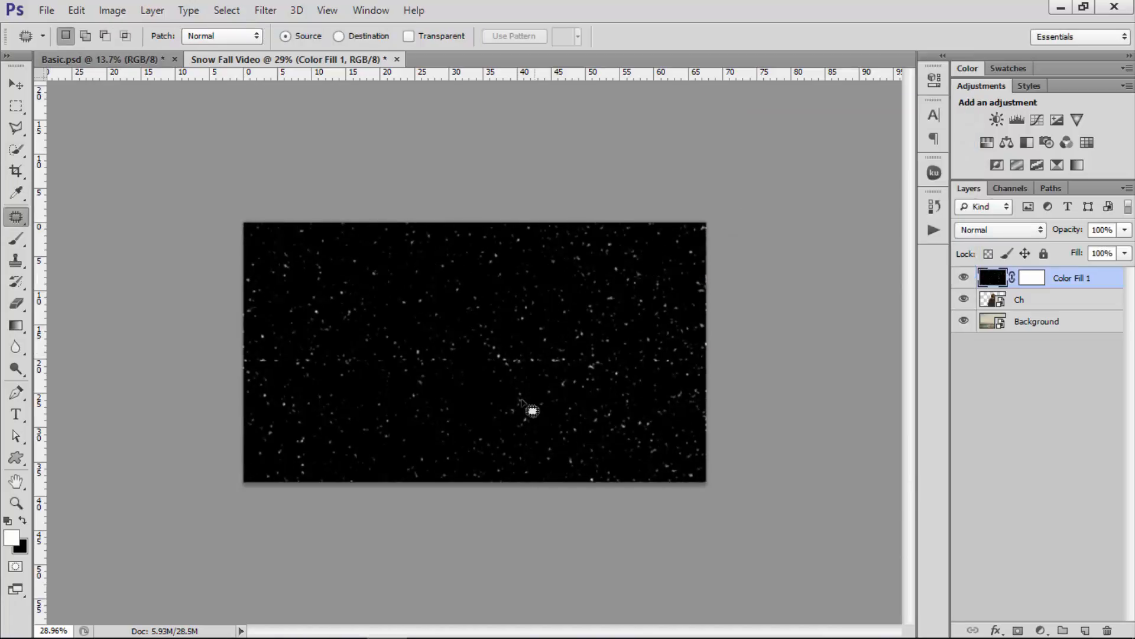
Paint out the horizontal seam across the middle of the snow layer with the Spot Healing Brush
scroll(522, 399, "up", 4)
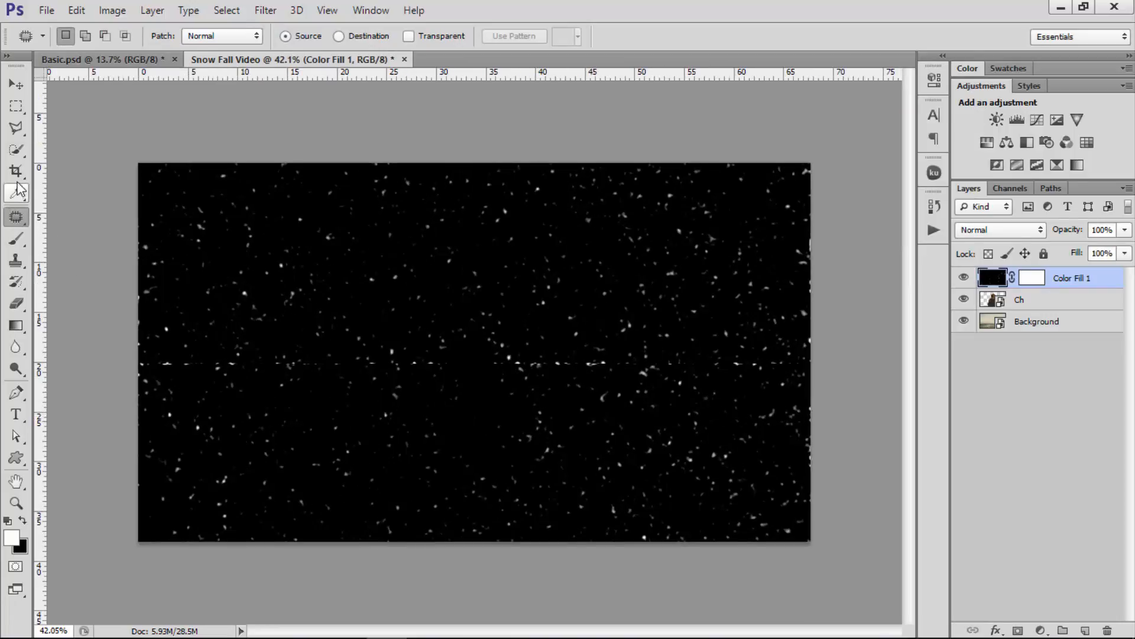
right_click(16, 218)
left_click(77, 218)
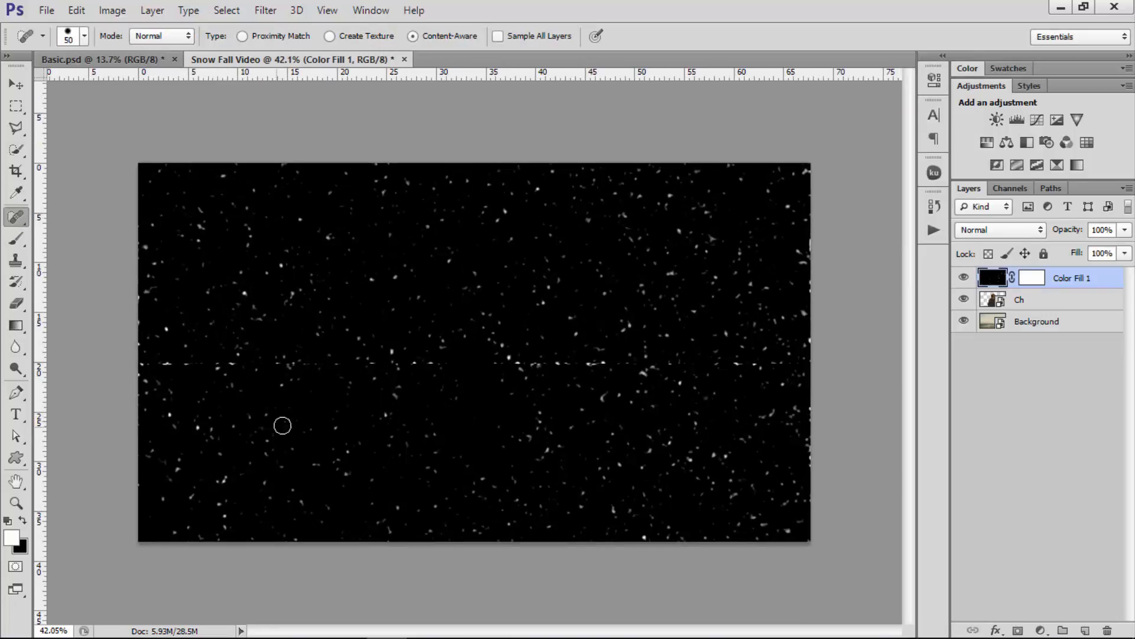
left_click_drag(169, 365, 290, 365)
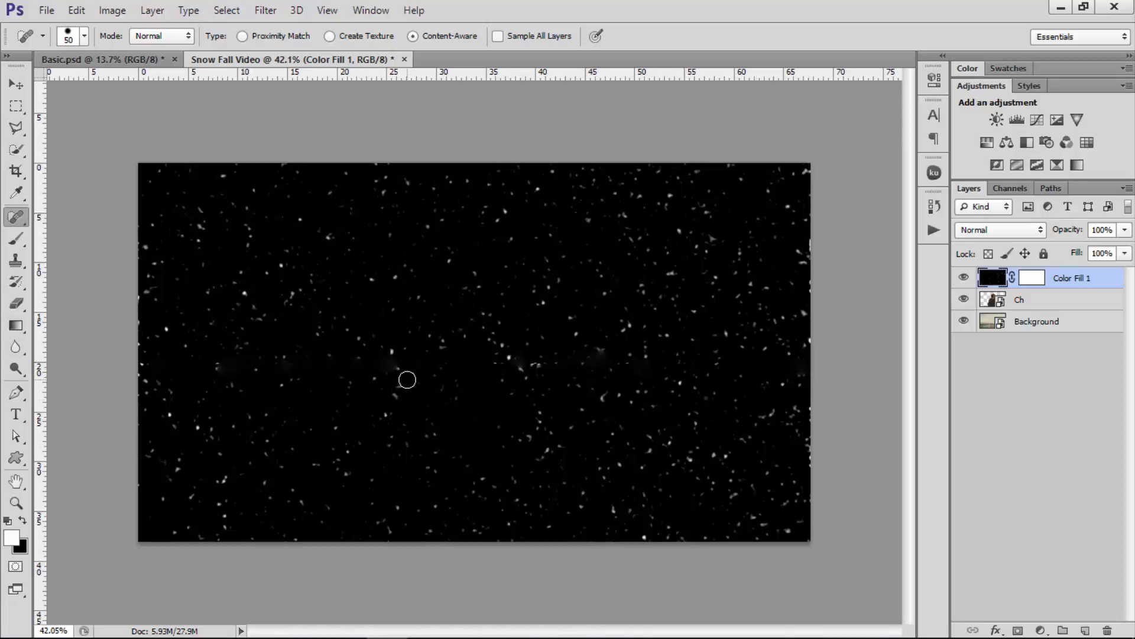
Define the healed snow image as a pattern named S1
scroll(503, 408, "down", 1)
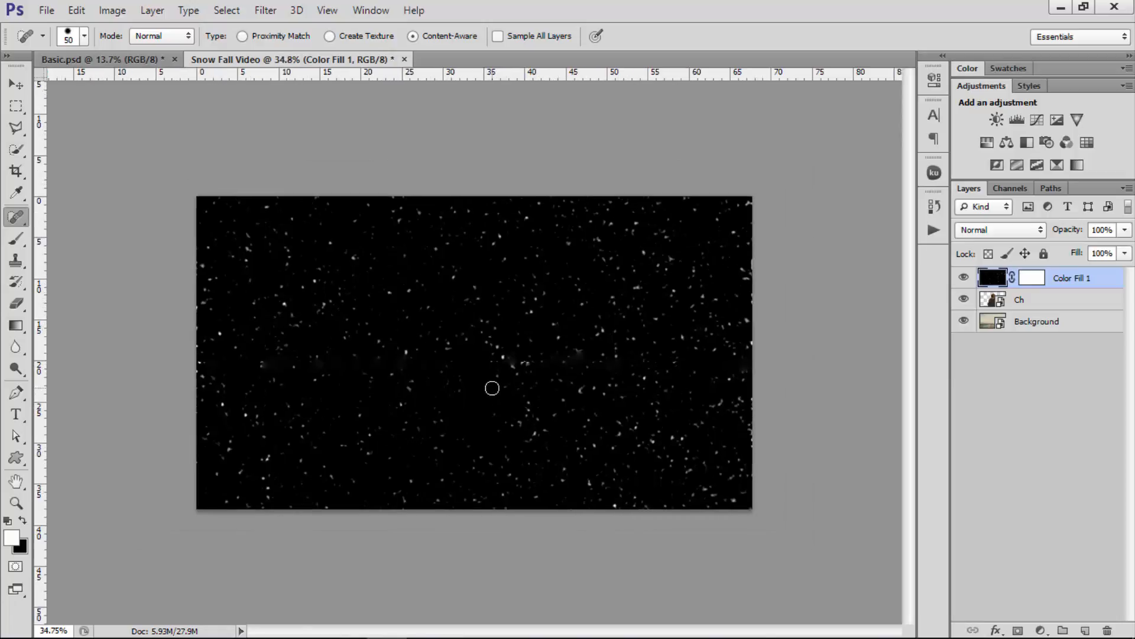
left_click(76, 10)
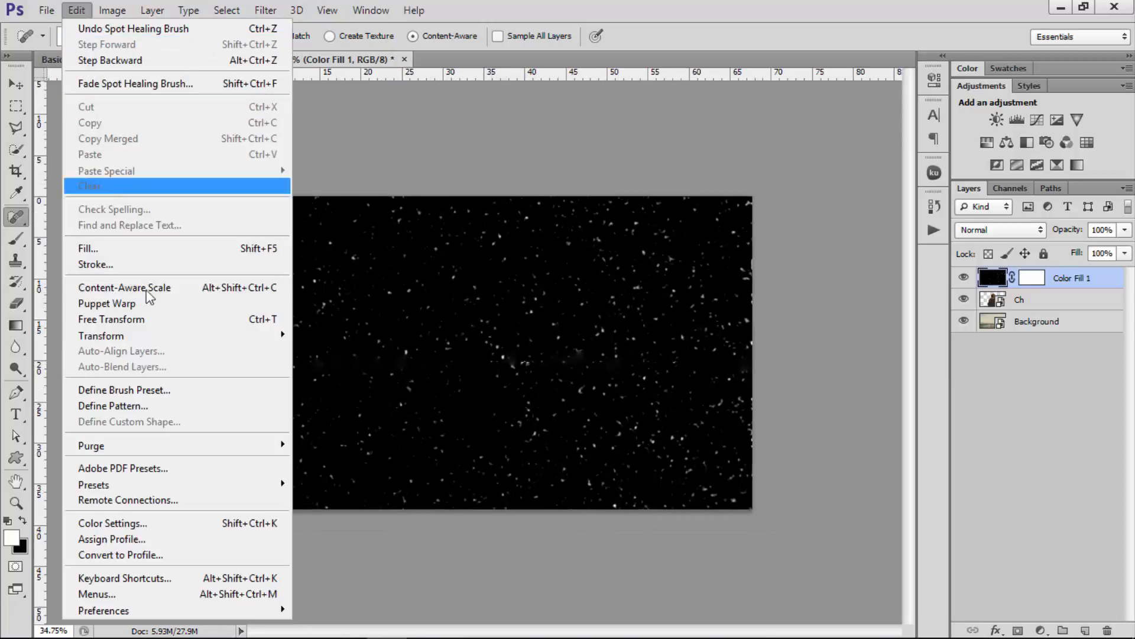
left_click(153, 405)
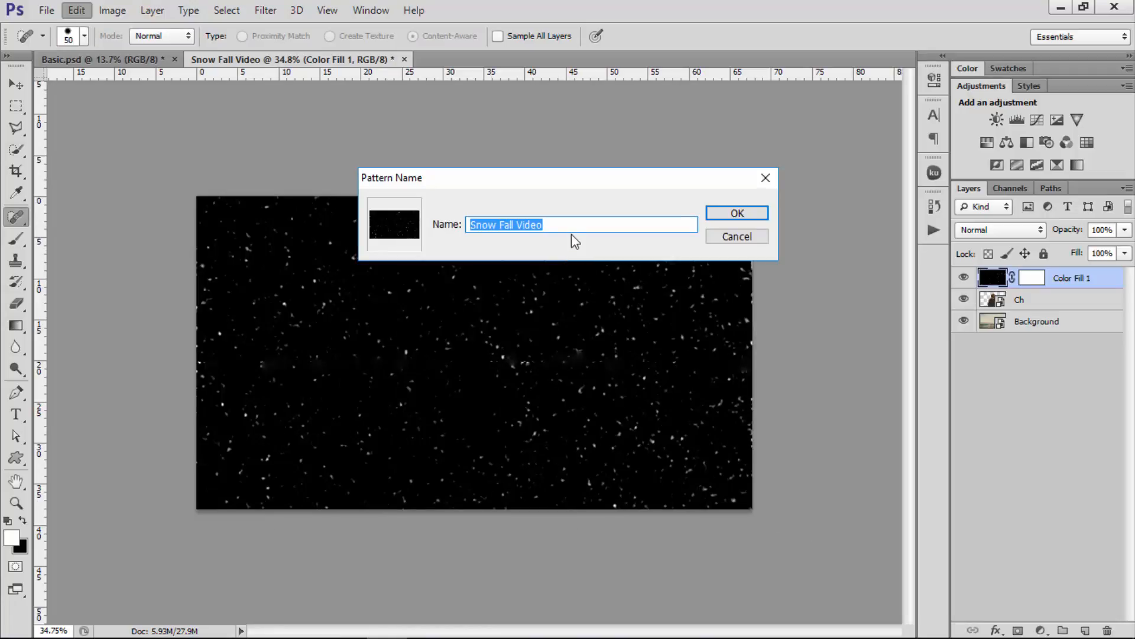
left_click_drag(568, 225, 457, 216)
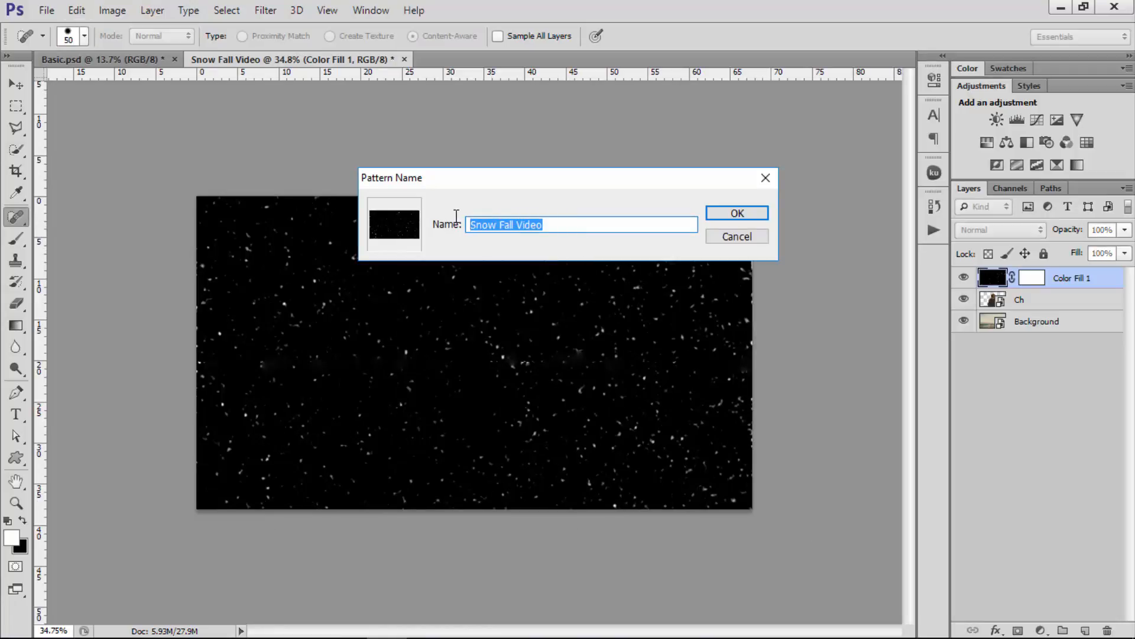
type("S1")
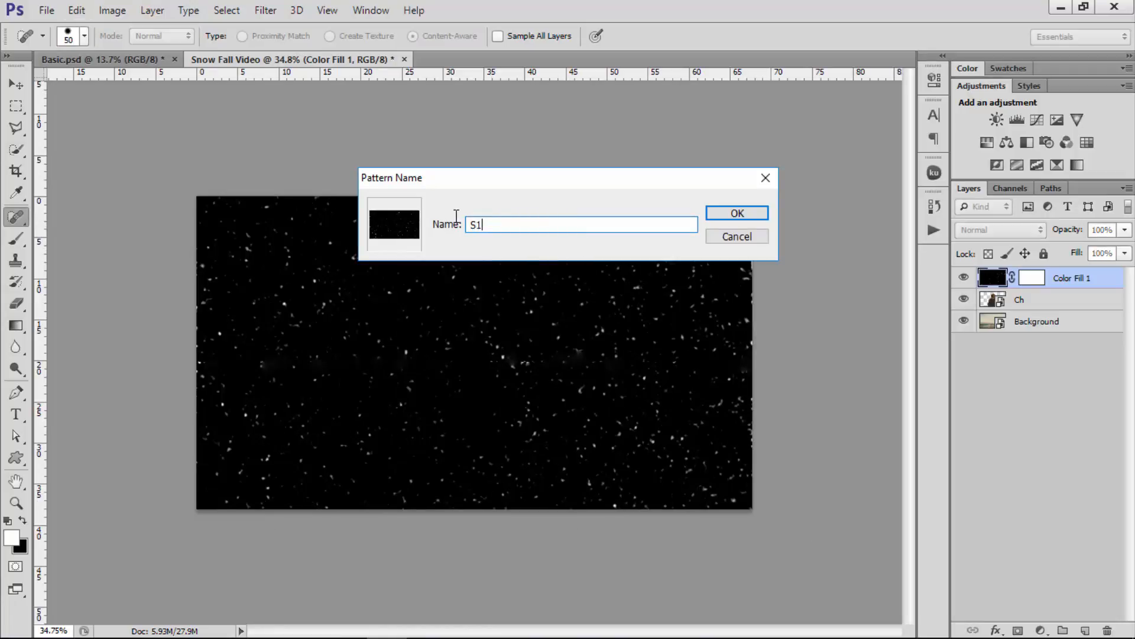
left_click(736, 214)
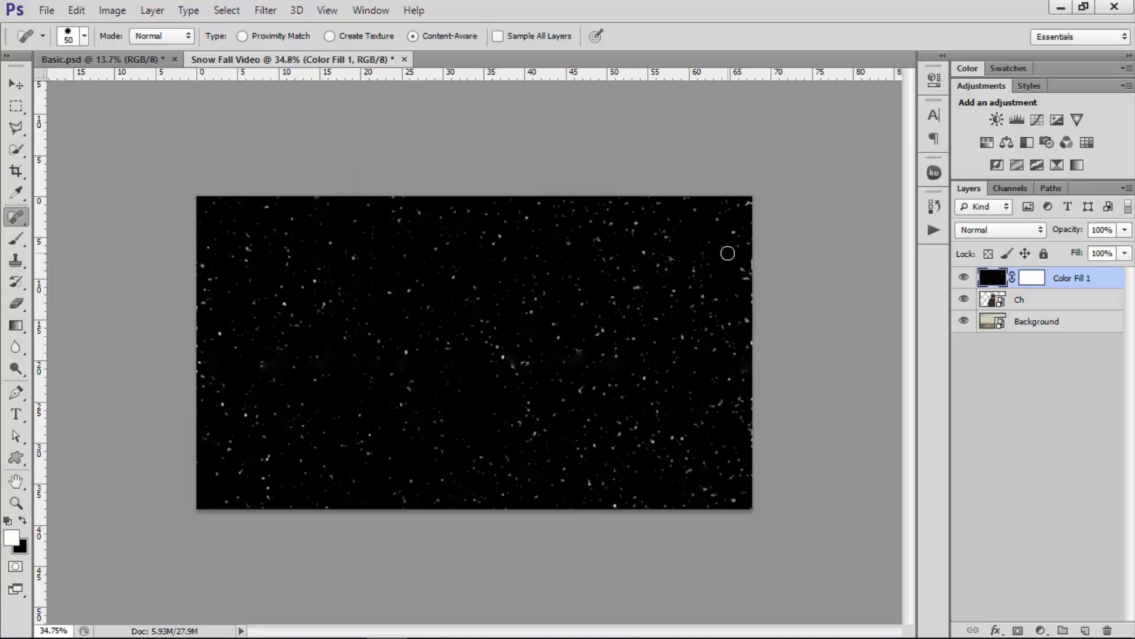
Apply a Gaussian Blur with a 4.6-pixel radius to the snow layer
left_click(265, 10)
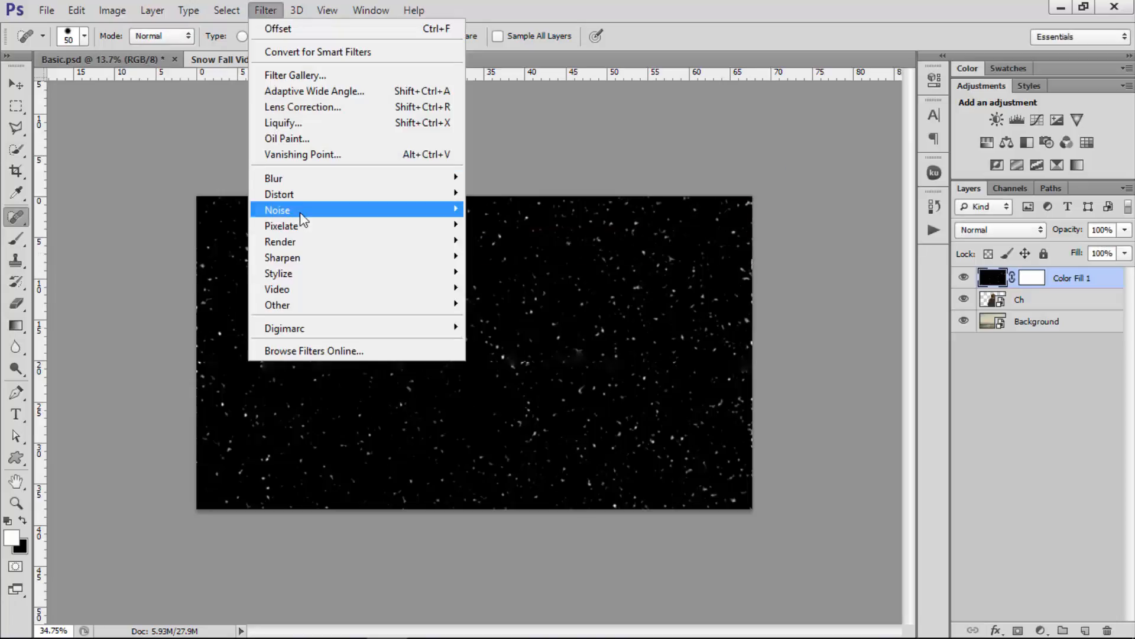
mouse_move(322, 185)
left_click(185, 296)
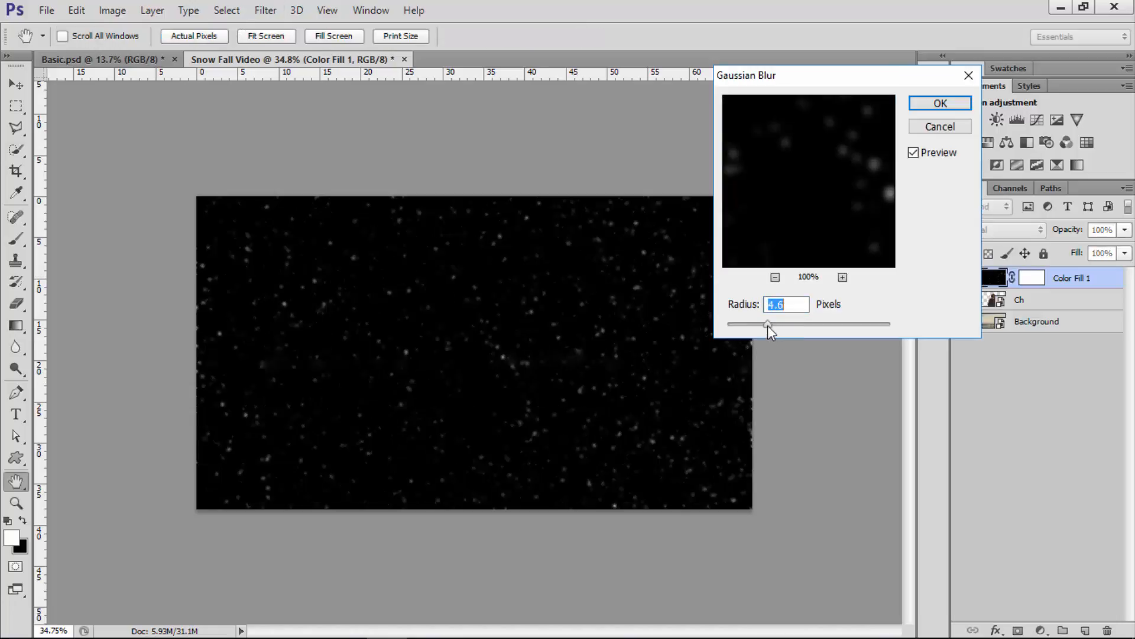
left_click(944, 104)
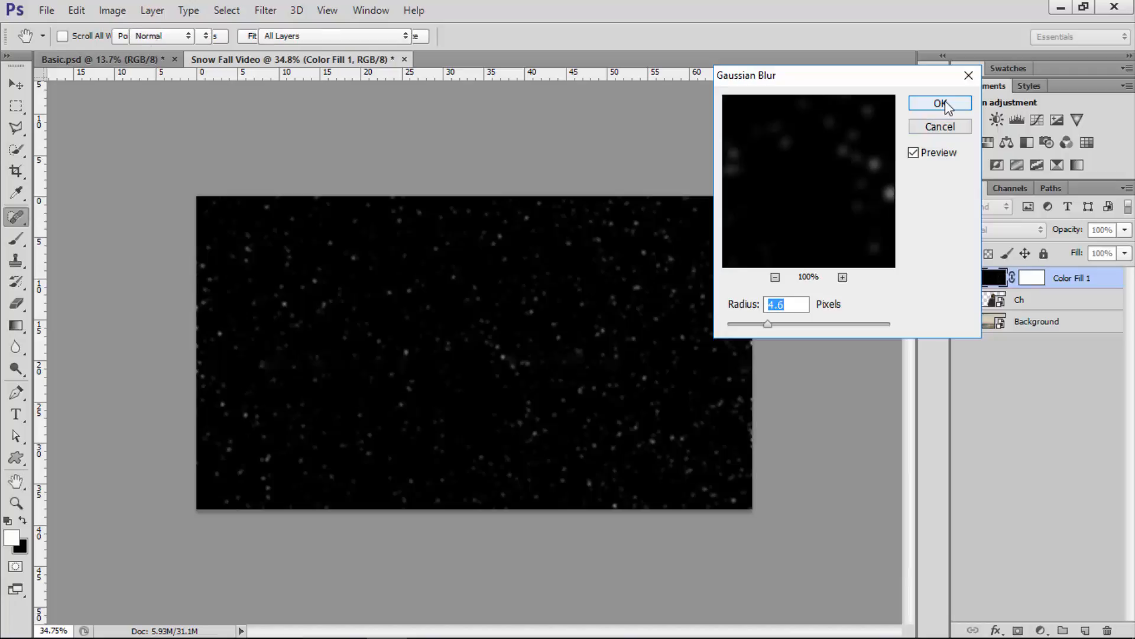
Offset the blurred snow layer by 0 pixels horizontally and +1652 pixels vertically, with Wrap Around for the undefined areas
left_click(265, 10)
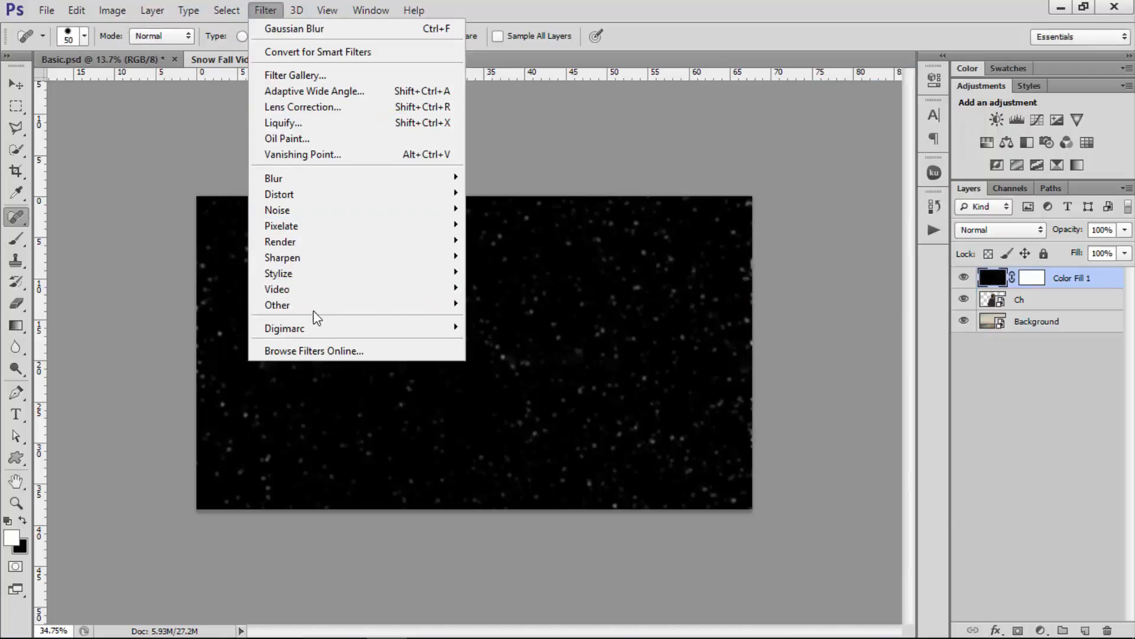
mouse_move(263, 305)
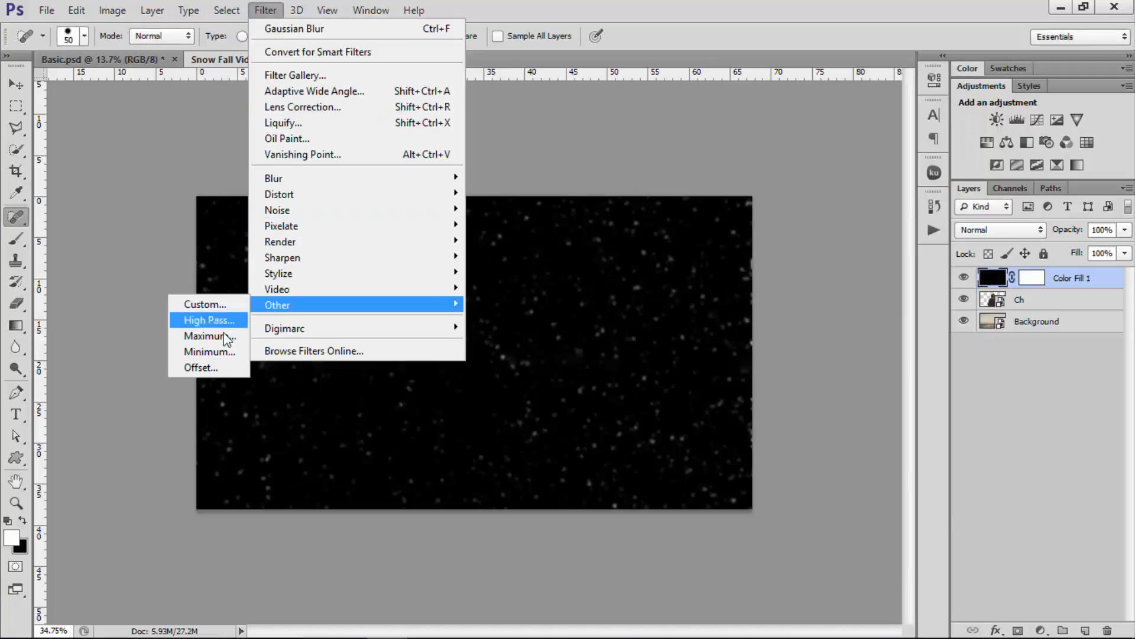
left_click(220, 370)
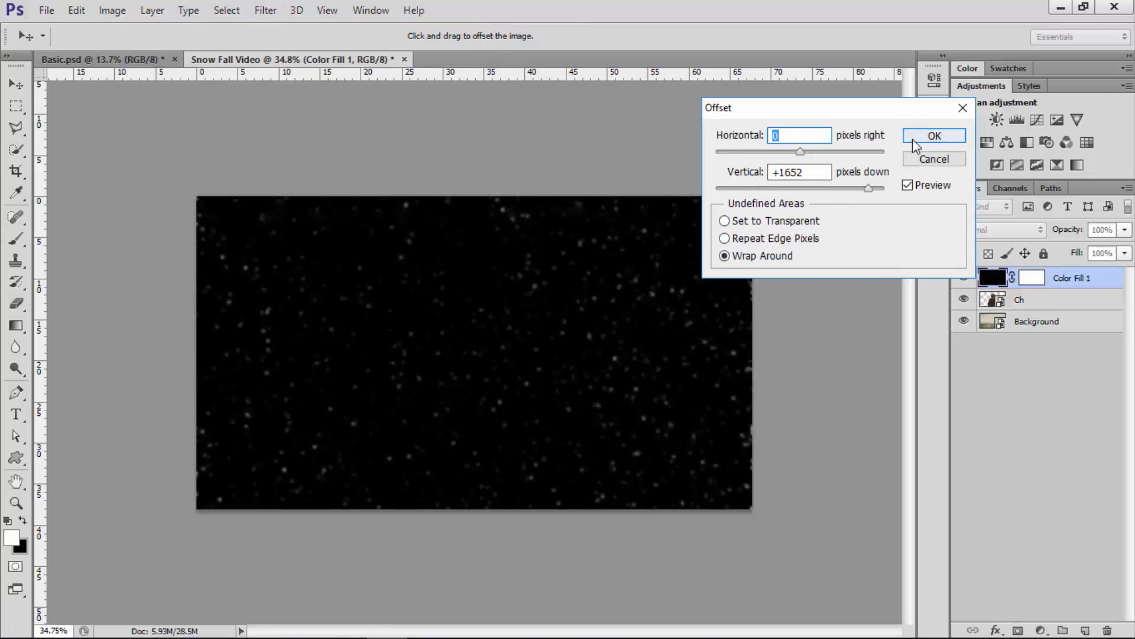
left_click(934, 135)
key("j")
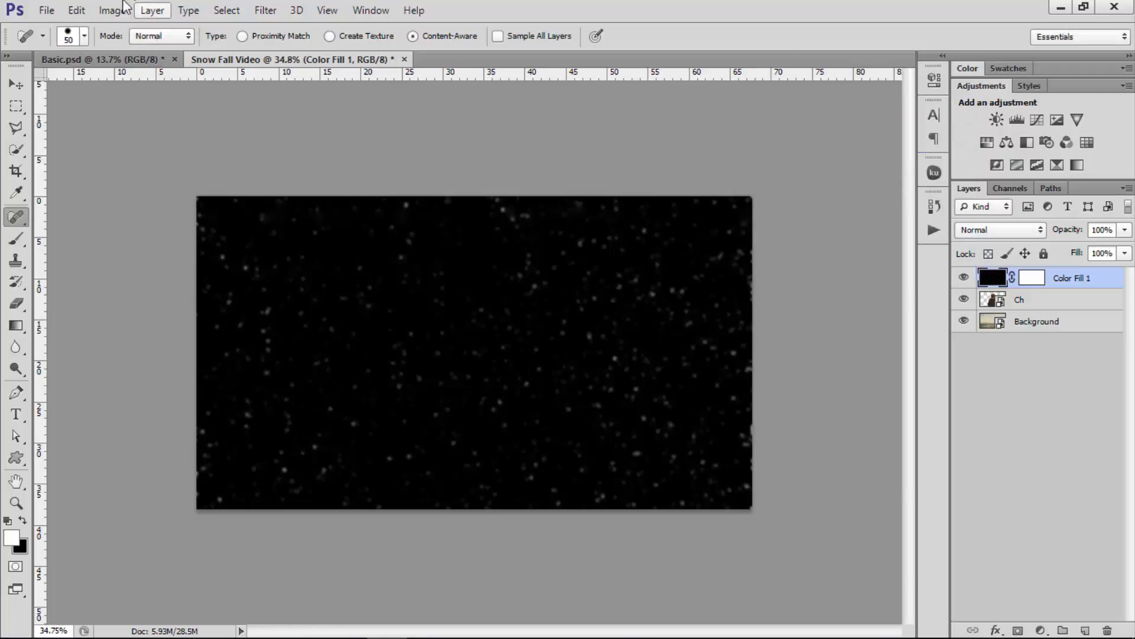
Define the blurred snow image as a second pattern named S2
left_click(76, 10)
left_click(171, 404)
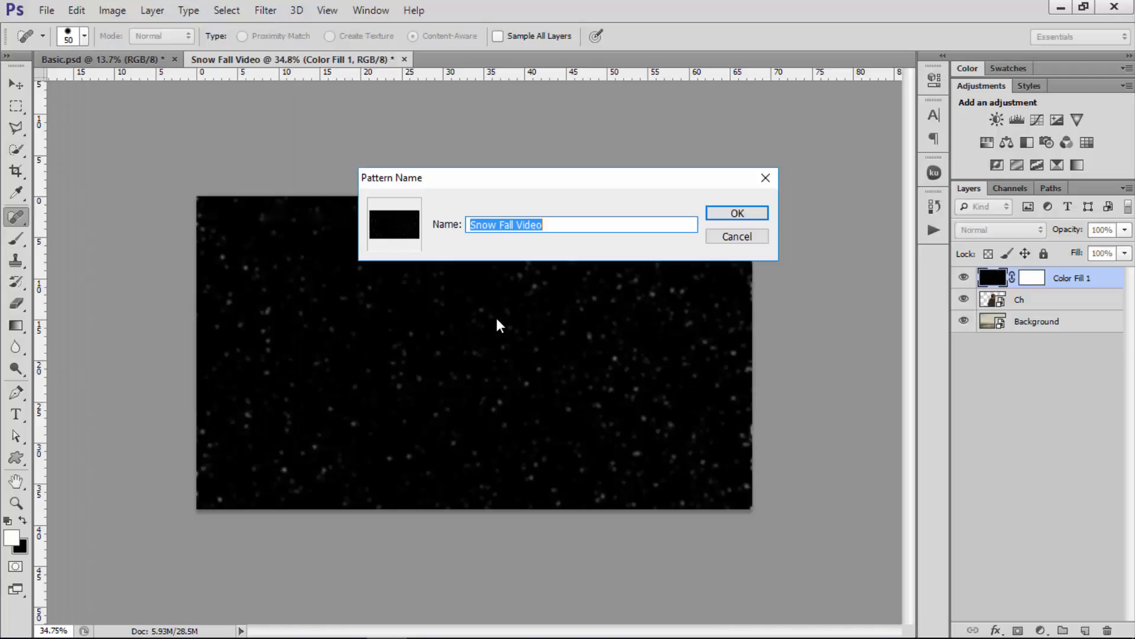
type("S2")
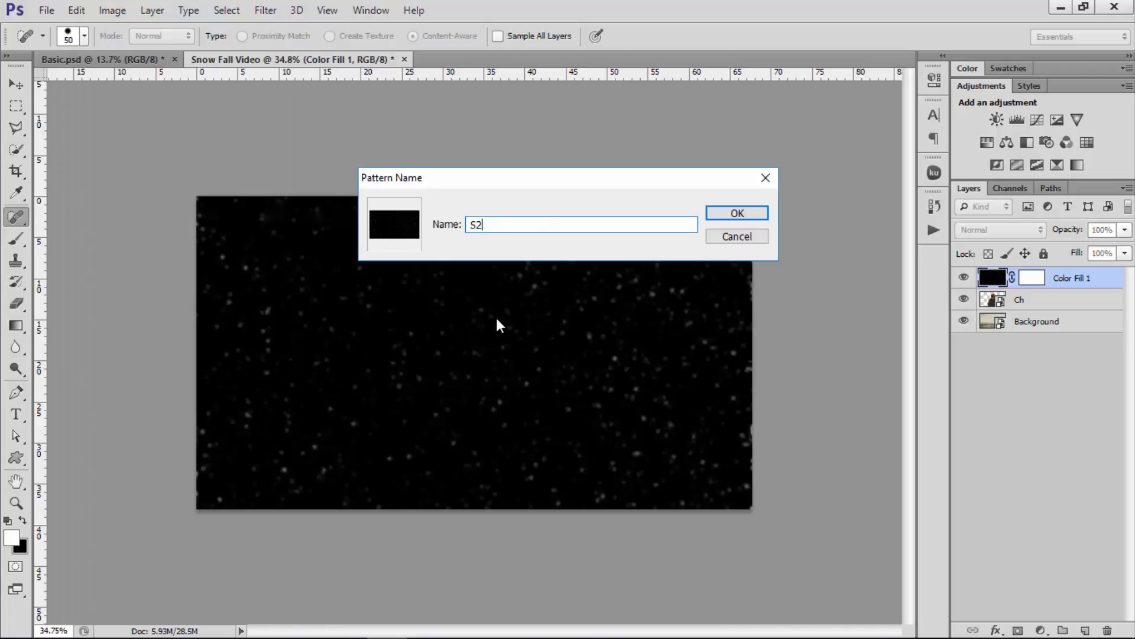
left_click(738, 213)
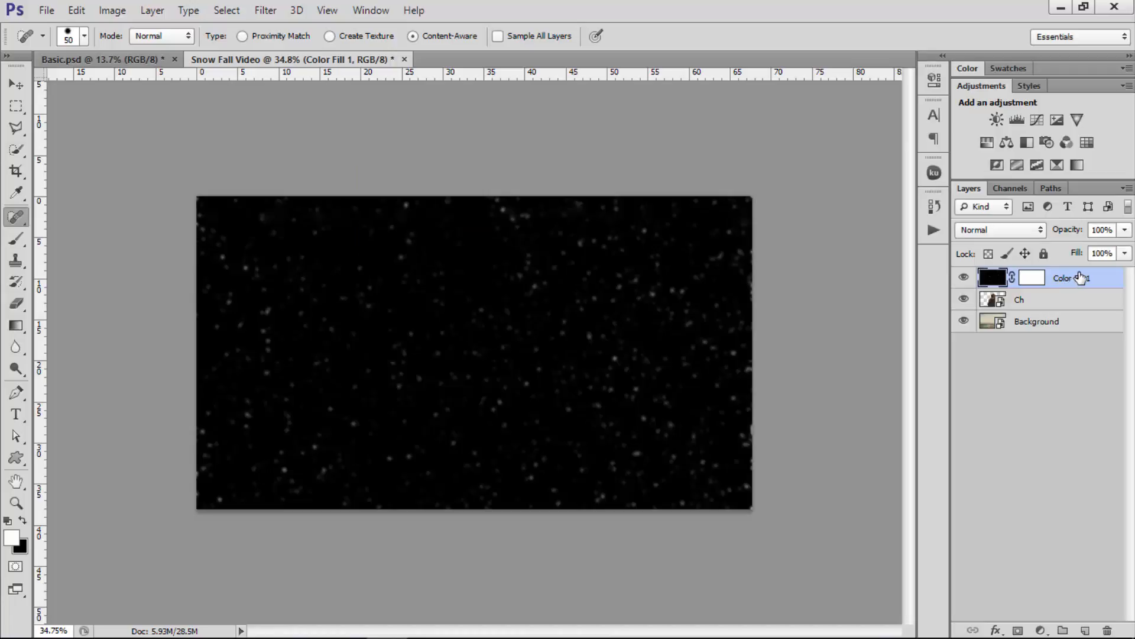
Replace the snow layer with a white (ffffff) Solid Color fill layer set to 0% Fill
key("Delete")
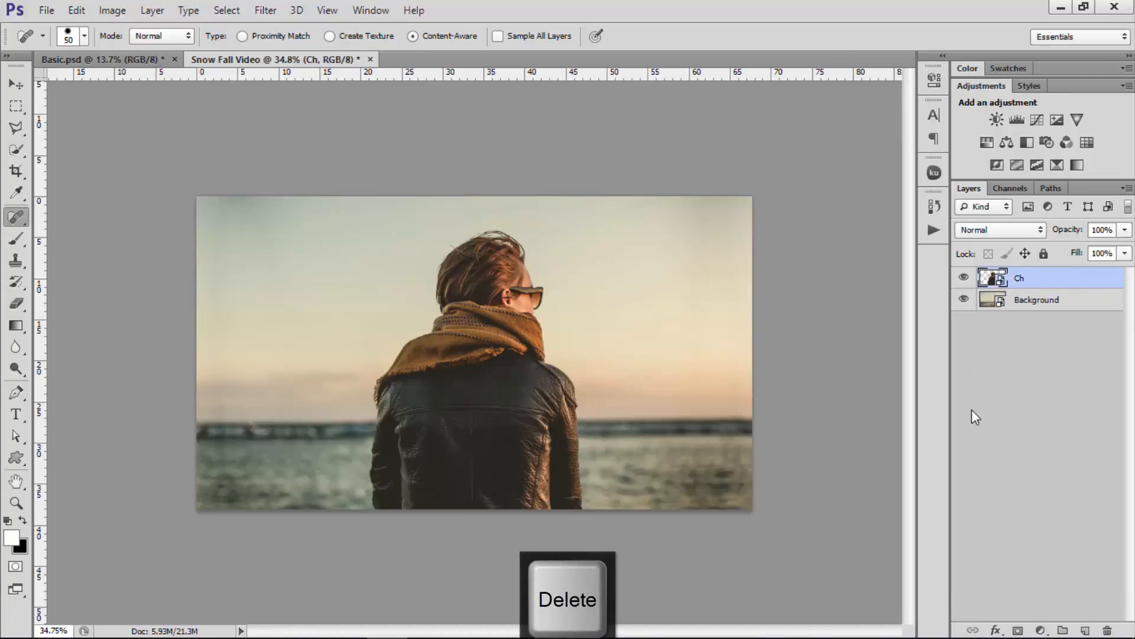
left_click(1040, 630)
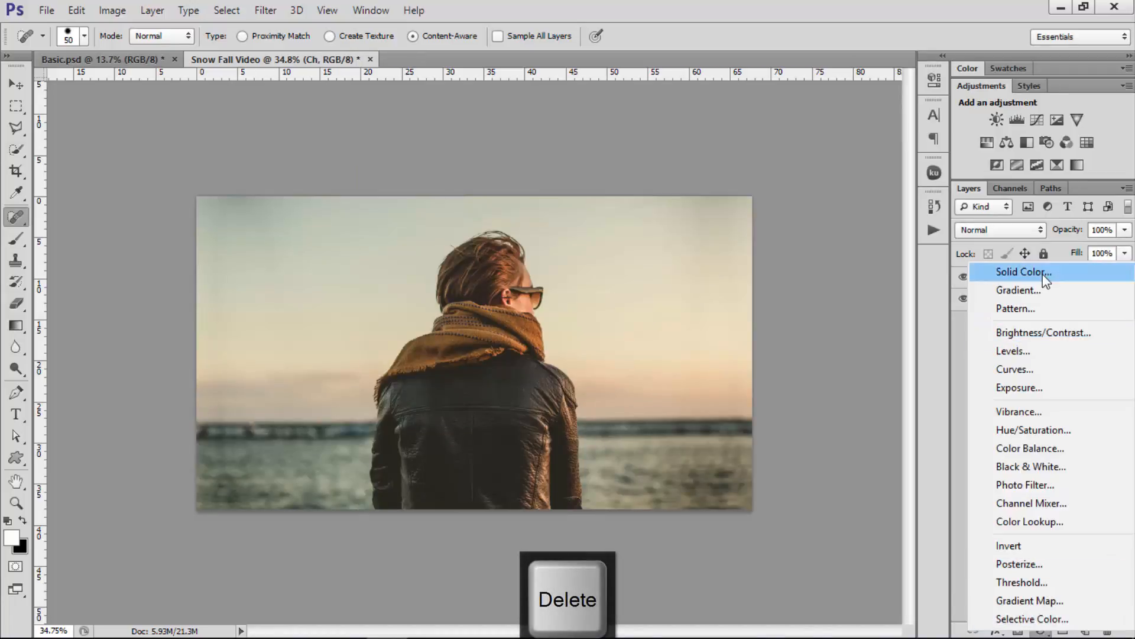
left_click(1024, 272)
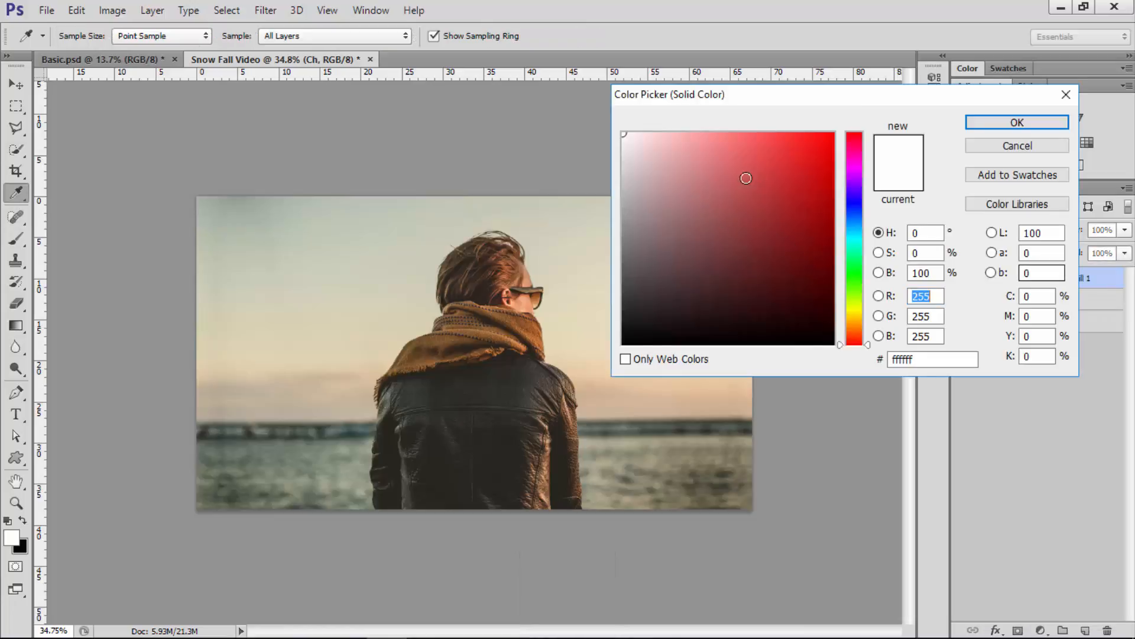
left_click(1032, 123)
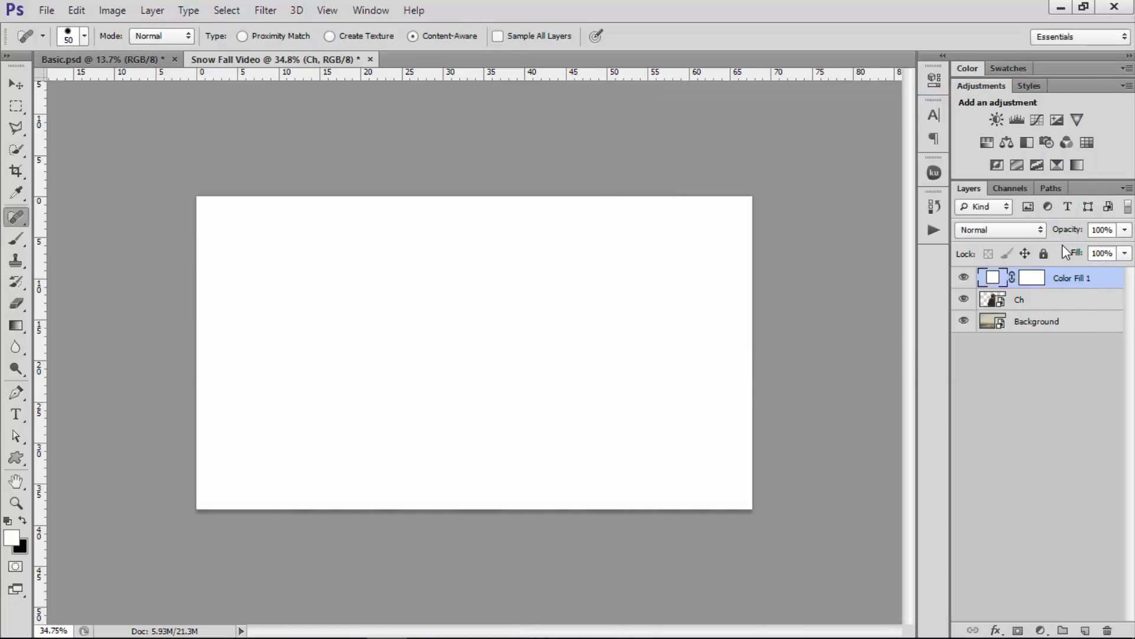
left_click_drag(1074, 258, 860, 275)
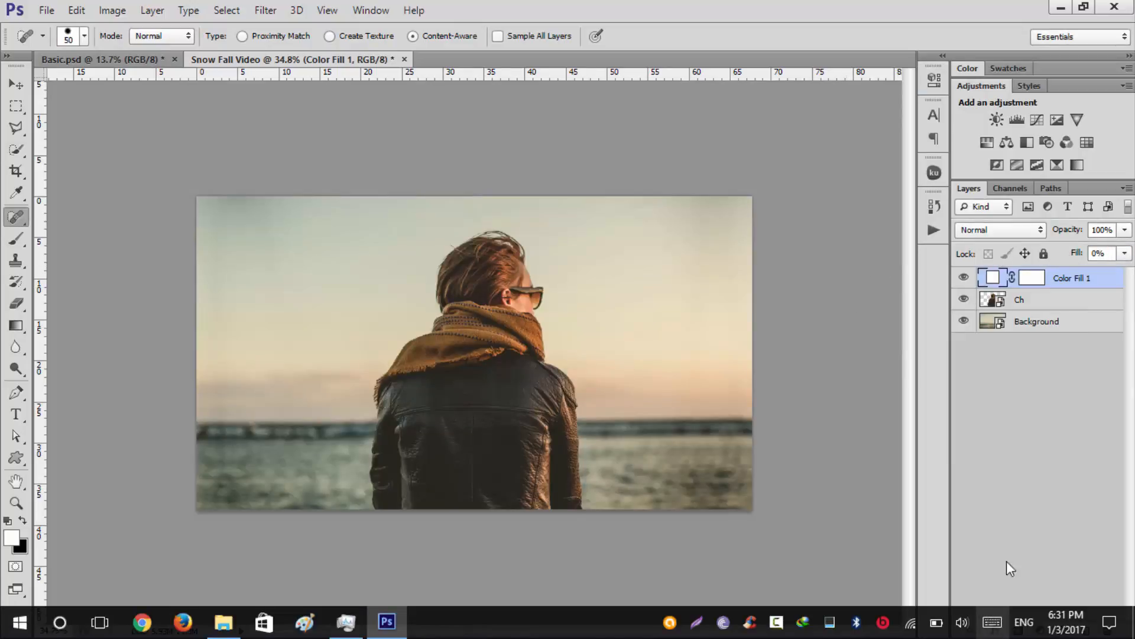
Add a Pattern Overlay effect to the white fill layer using the sharp snow pattern S1
left_click(995, 623)
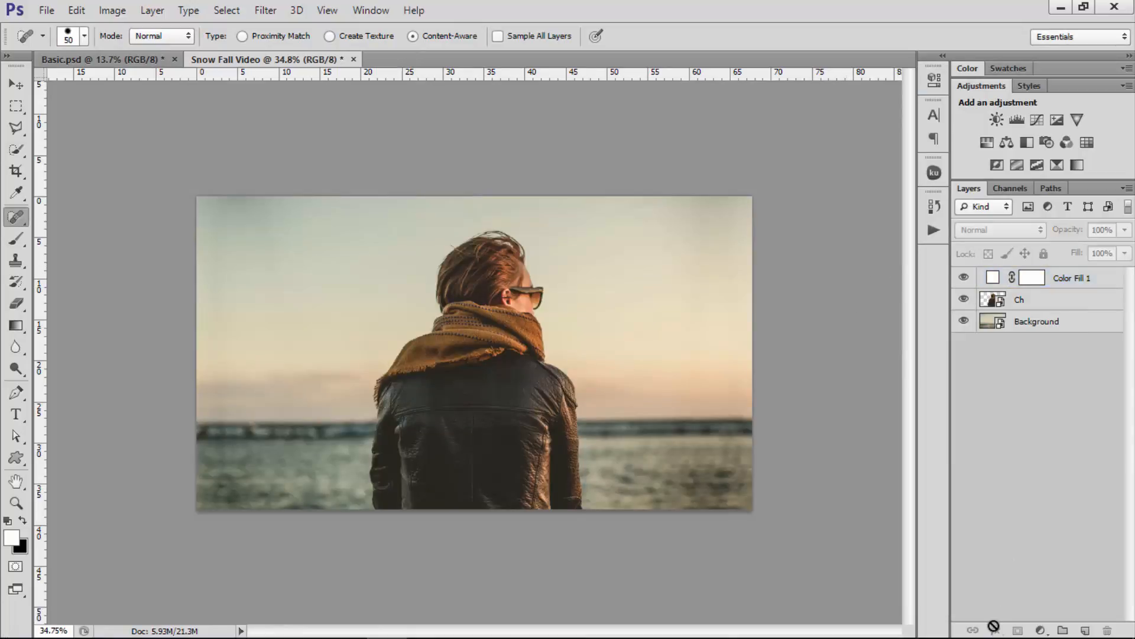
left_click(1072, 278)
left_click(995, 629)
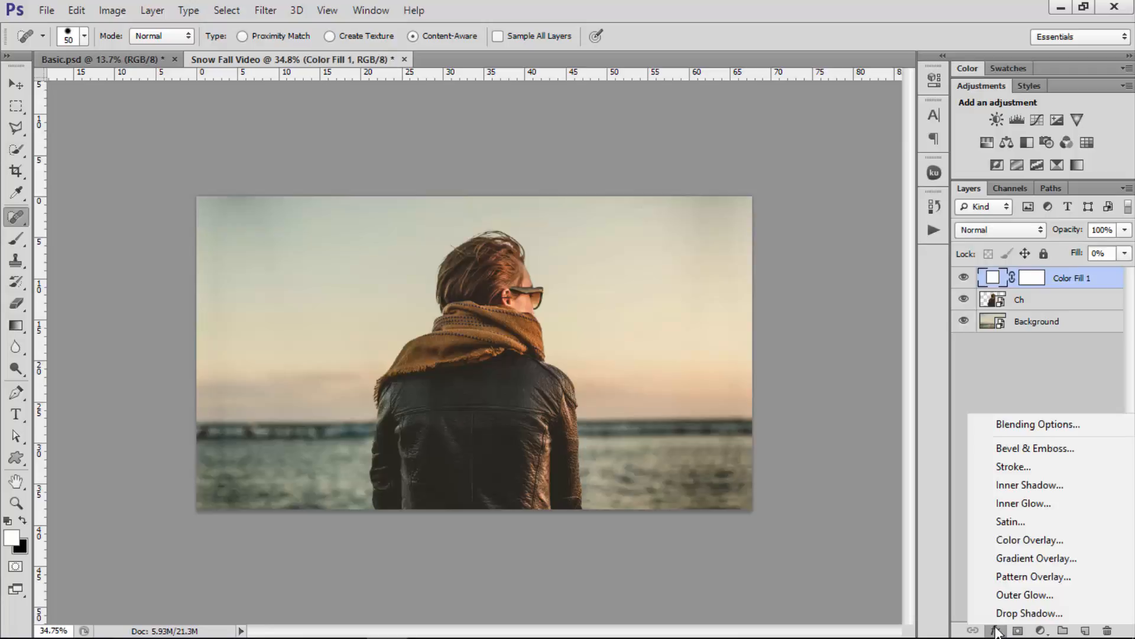
left_click(1021, 576)
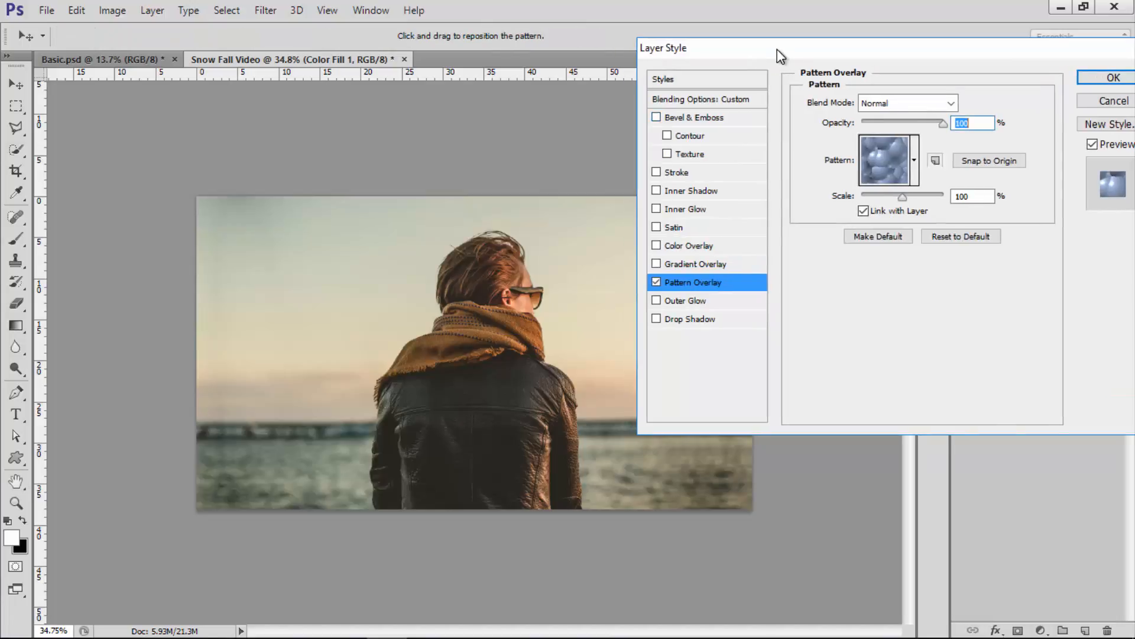
left_click_drag(777, 49, 782, 49)
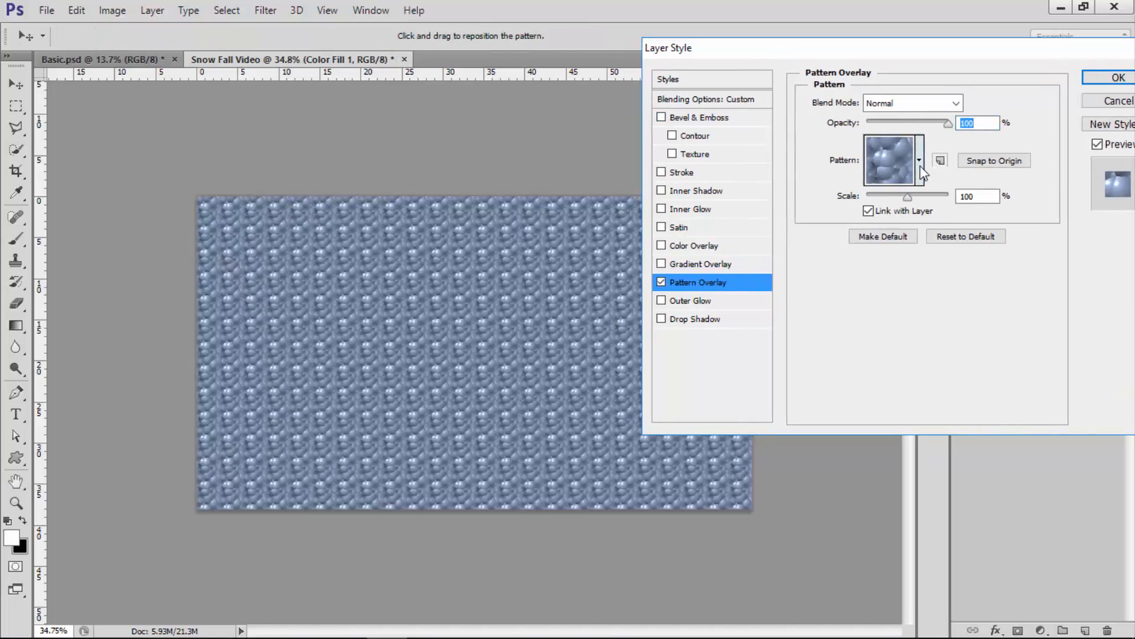
left_click(919, 160)
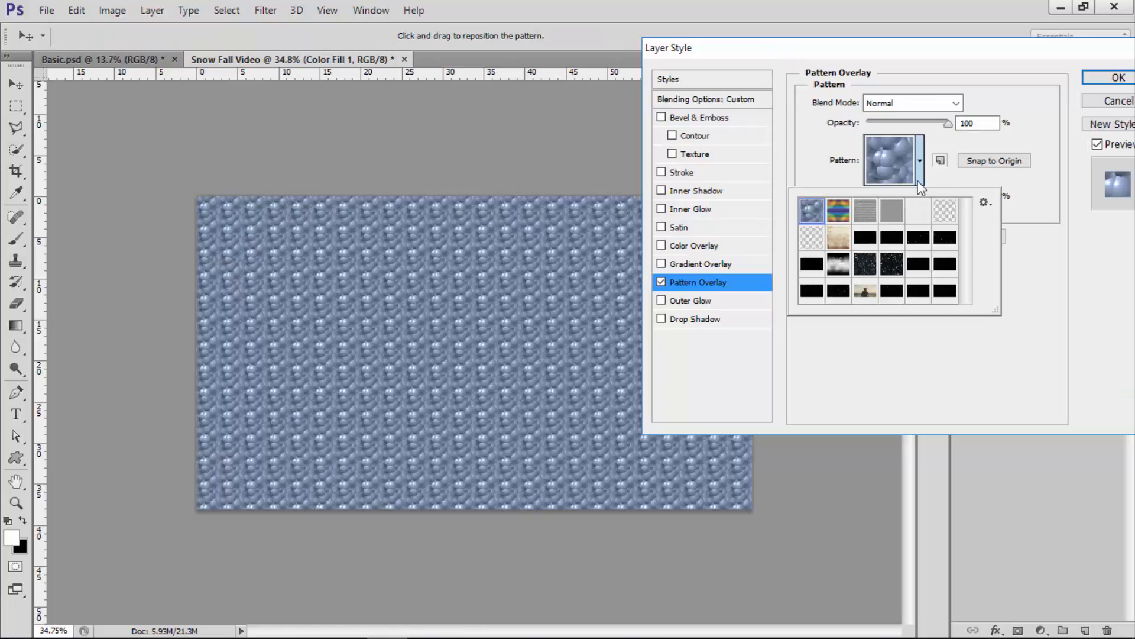
left_click(921, 296)
left_click(1034, 305)
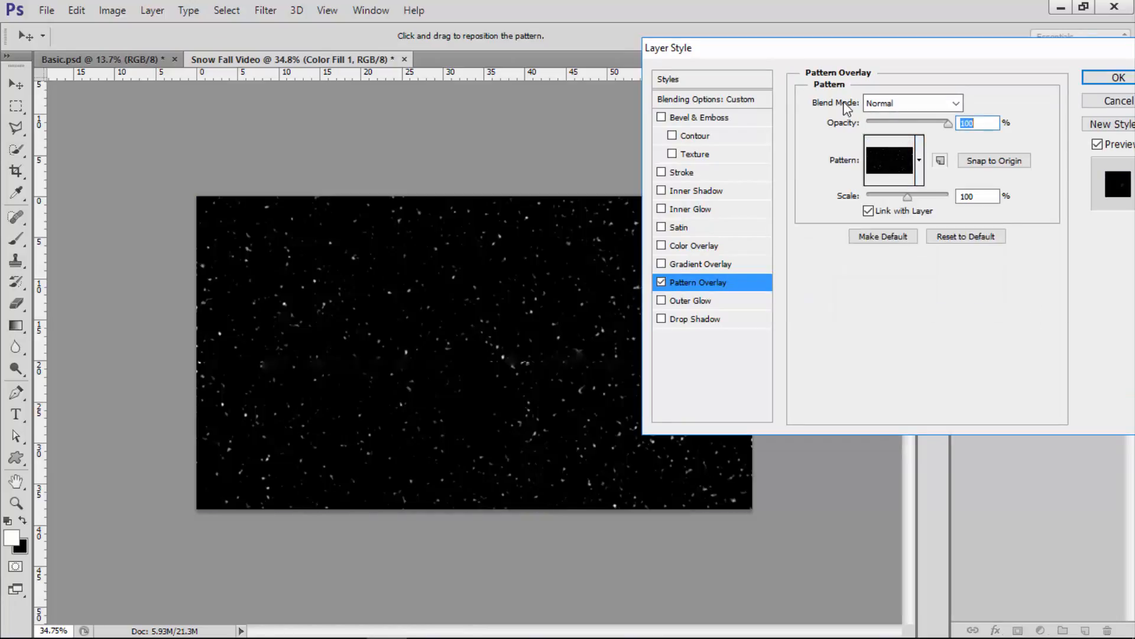
Set the Pattern Overlay's blend mode to Screen and apply the layer style
left_click(897, 109)
left_click(888, 247)
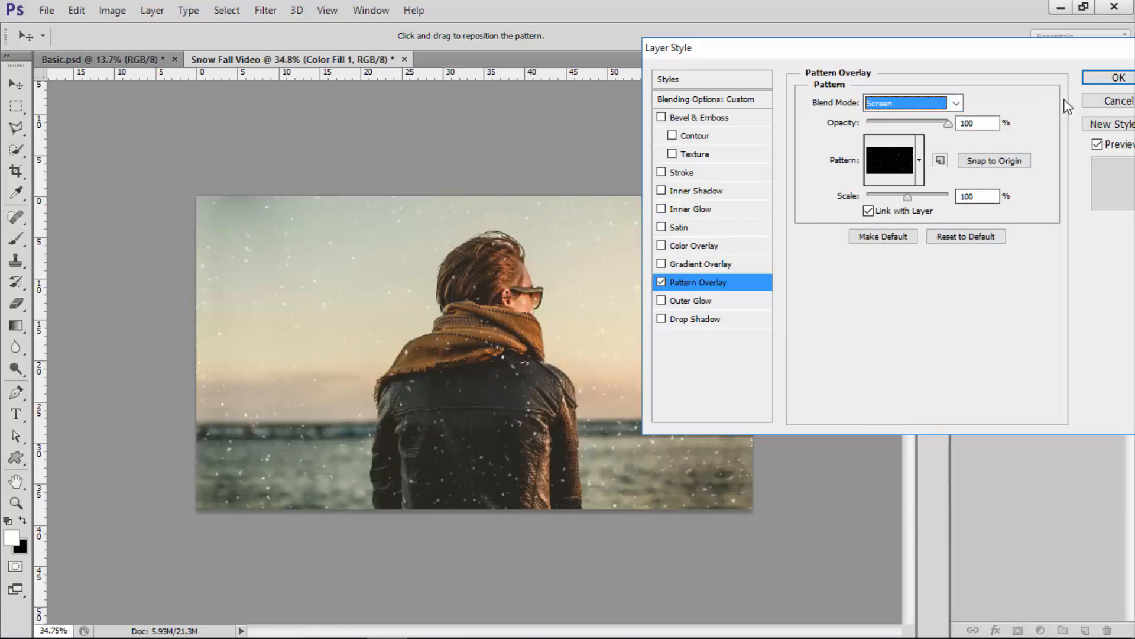
left_click(1096, 82)
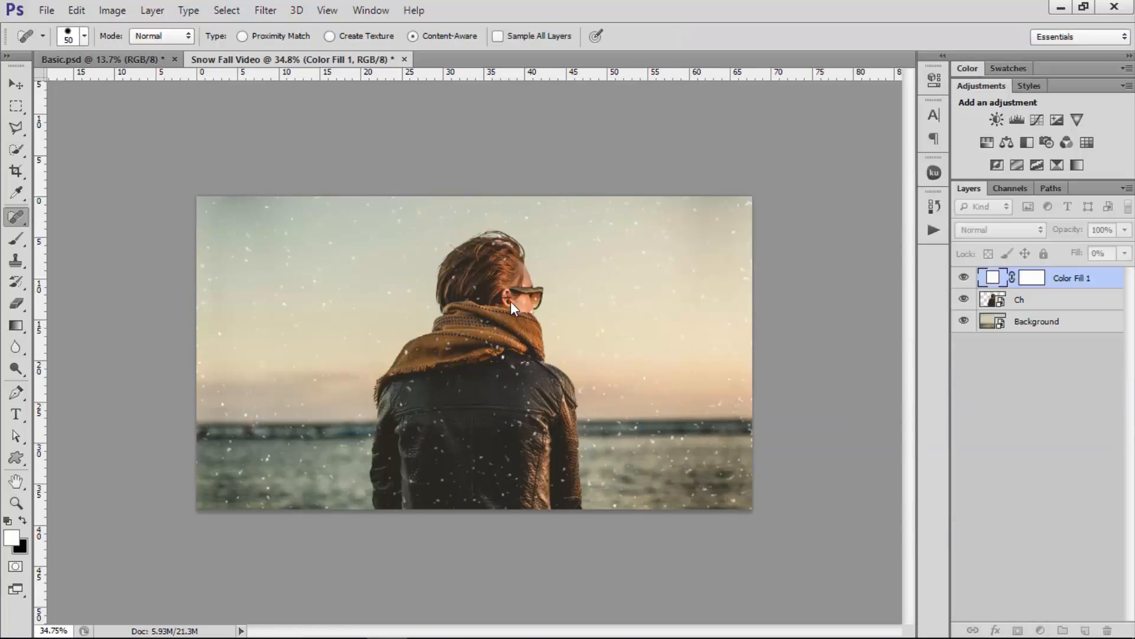
Decline rasterizing the fill layer and switch to the Move tool
left_click(527, 233)
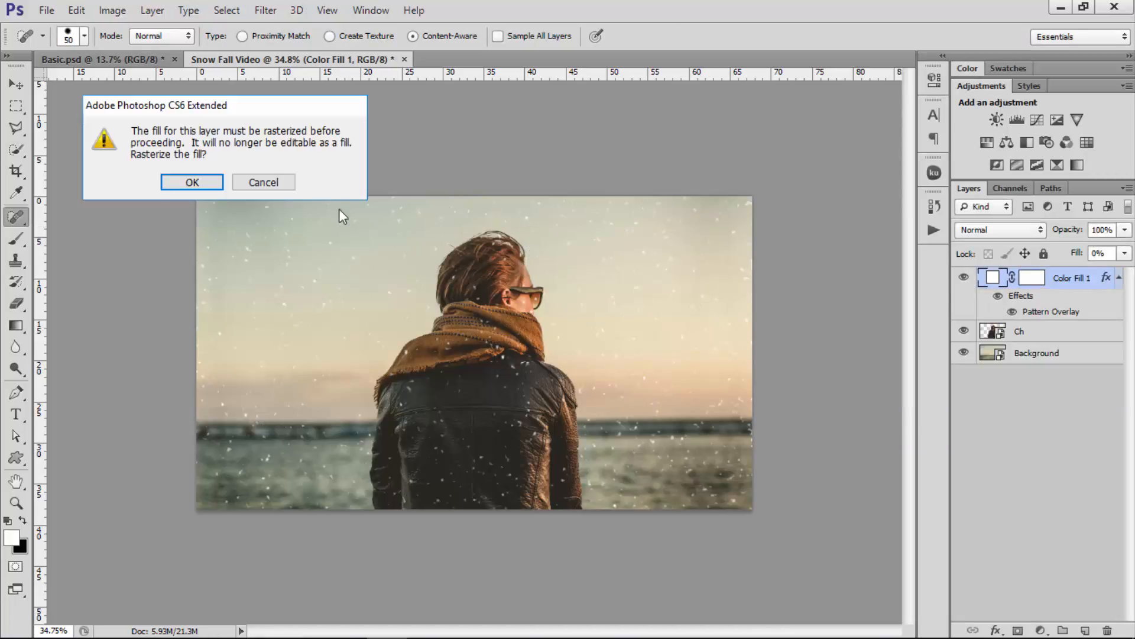
left_click(278, 185)
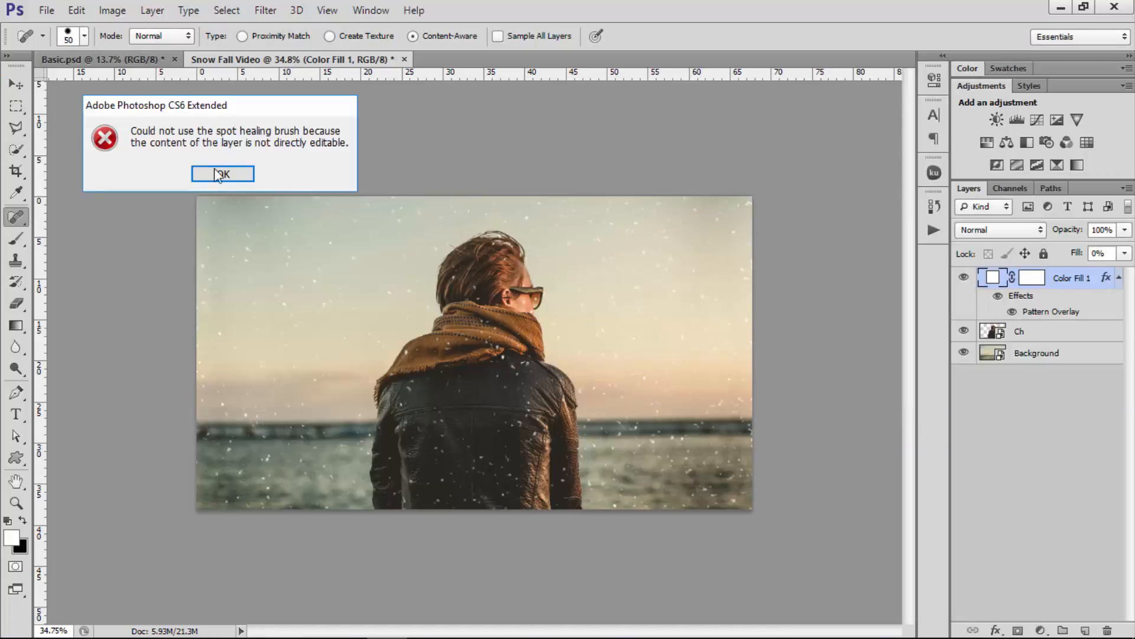
left_click(219, 174)
left_click(16, 84)
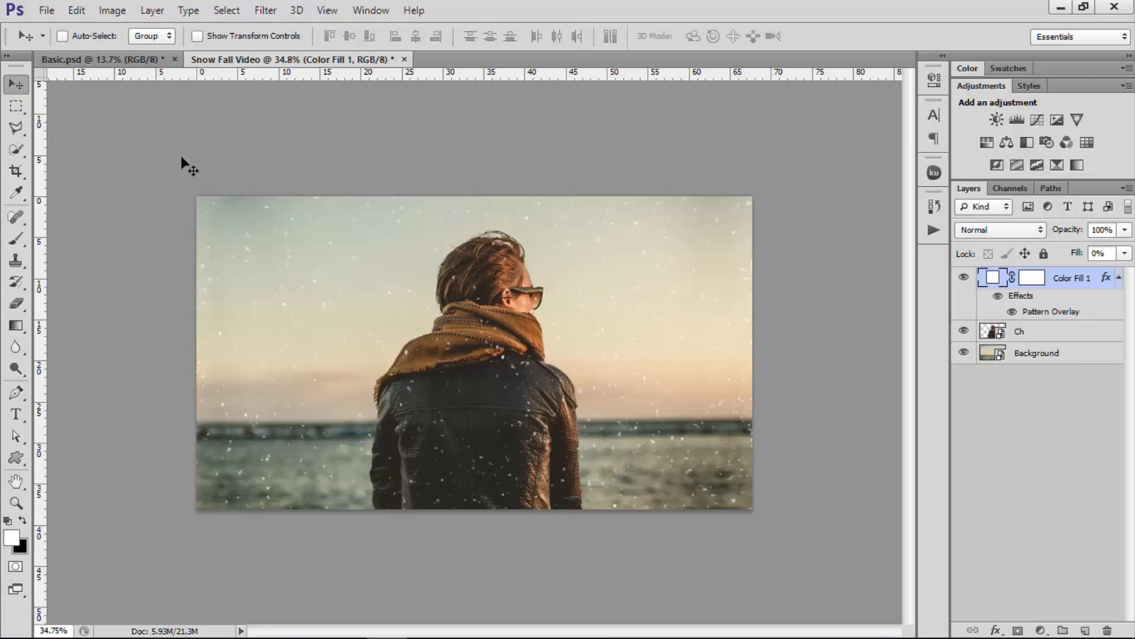
Try shifting the snow pattern fill layer downward over the image, and undo the move
left_click_drag(543, 227, 543, 336)
key("ctrl+alt+z")
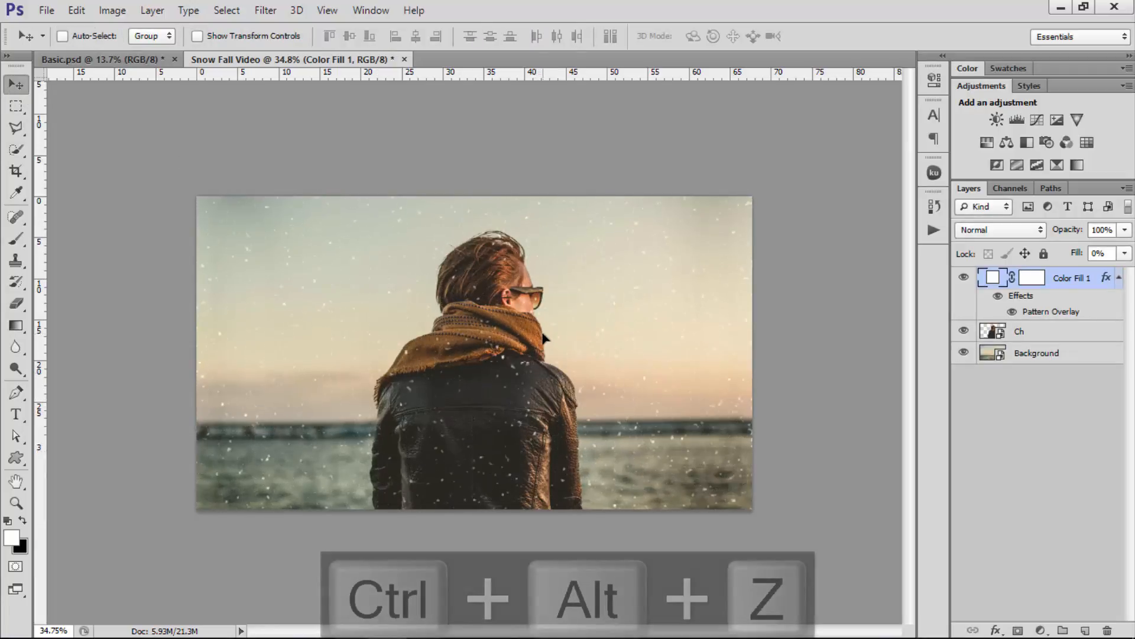
Add a second white (ffffff) Solid Color fill layer above the first and set its Fill to 0%
left_click(1040, 631)
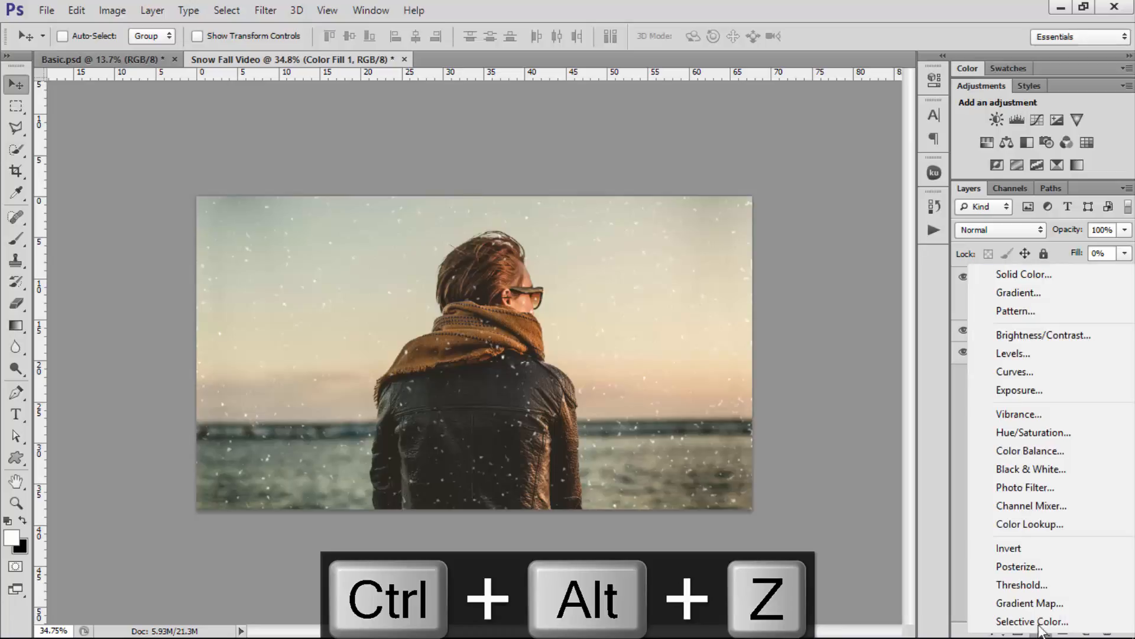
left_click(1033, 276)
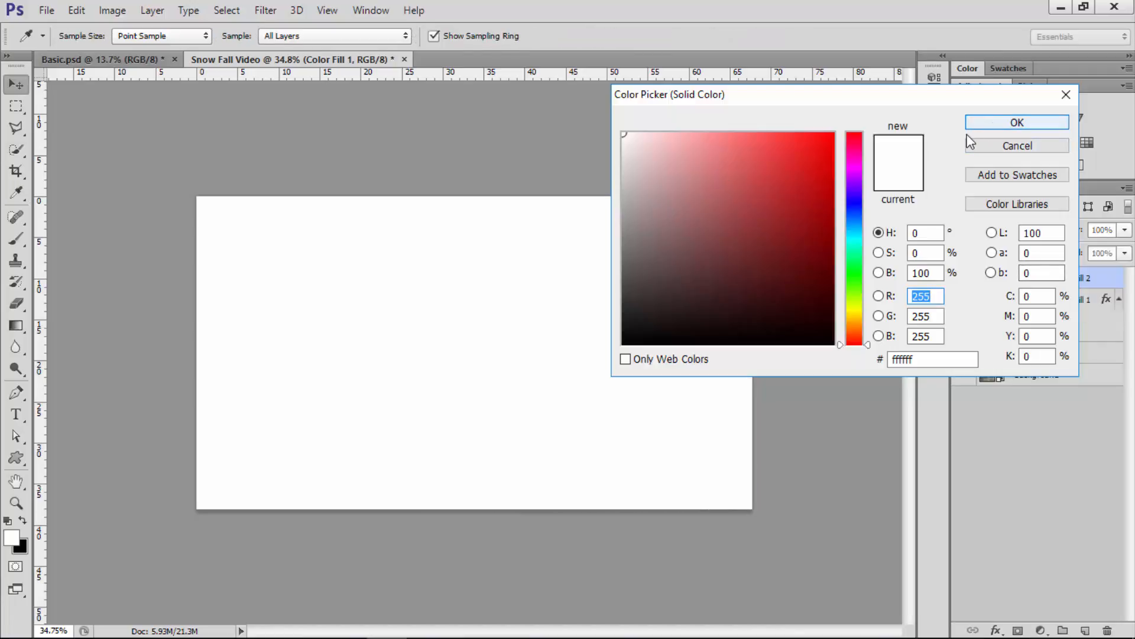
left_click(1005, 124)
left_click_drag(1075, 257, 892, 255)
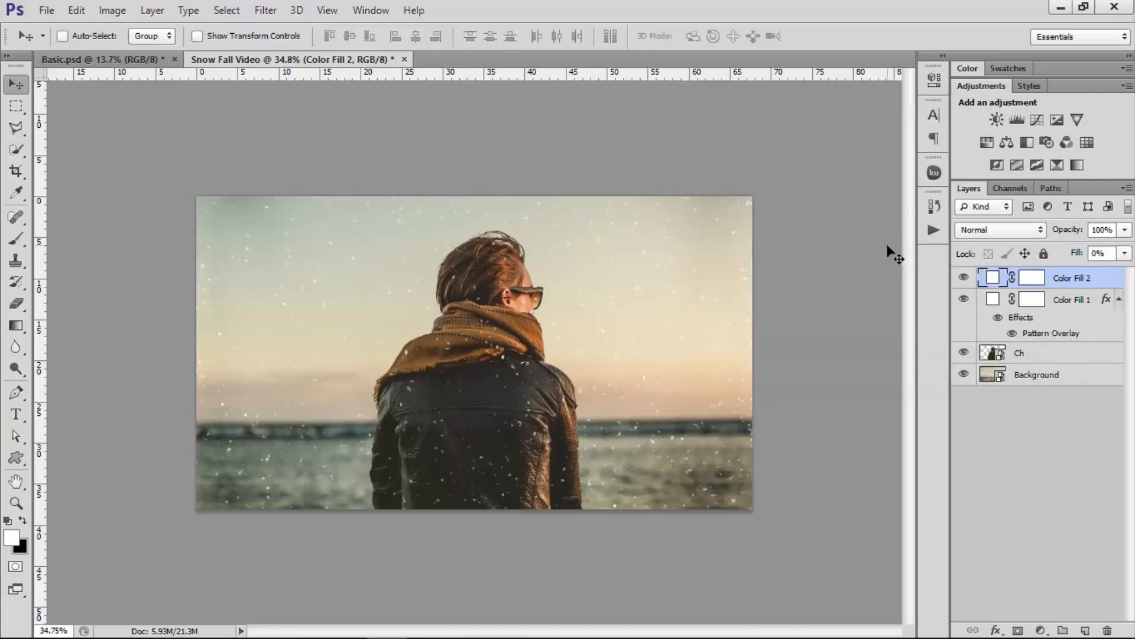
Add a Pattern Overlay effect to the second white fill layer using the soft snow pattern S2, the last in the pattern library
left_click(1042, 630)
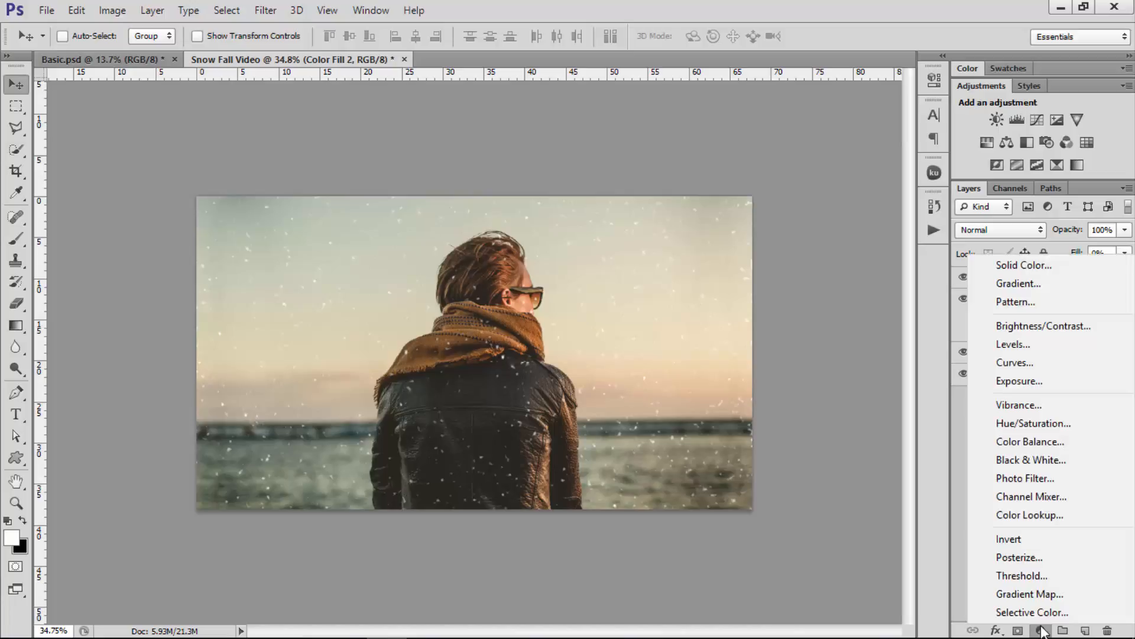
left_click(1041, 630)
left_click(996, 630)
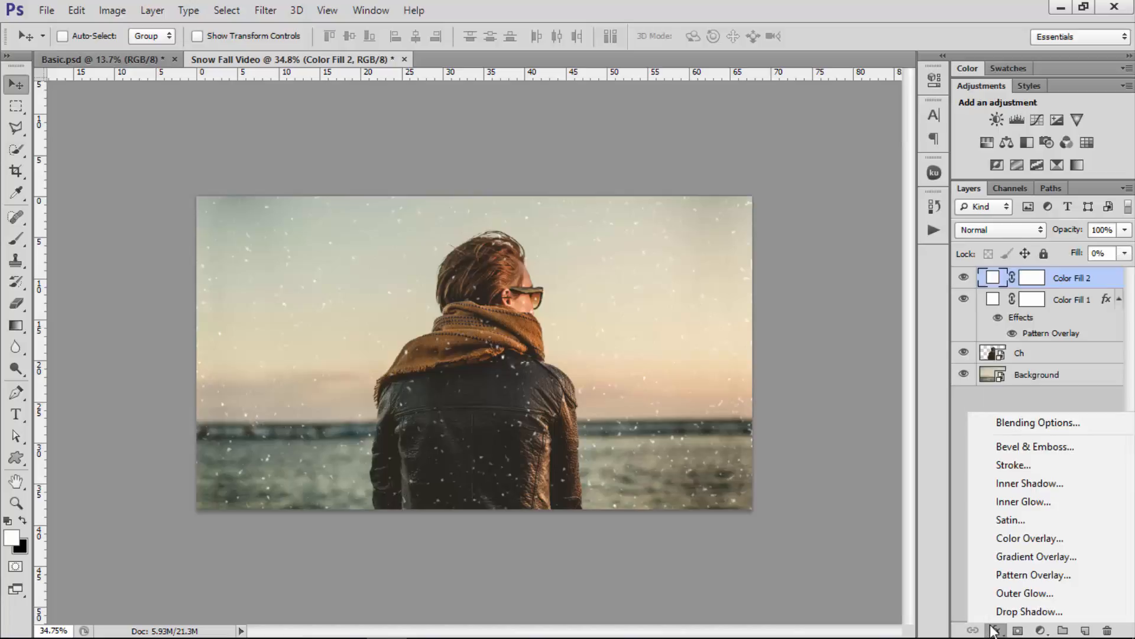
left_click(1014, 575)
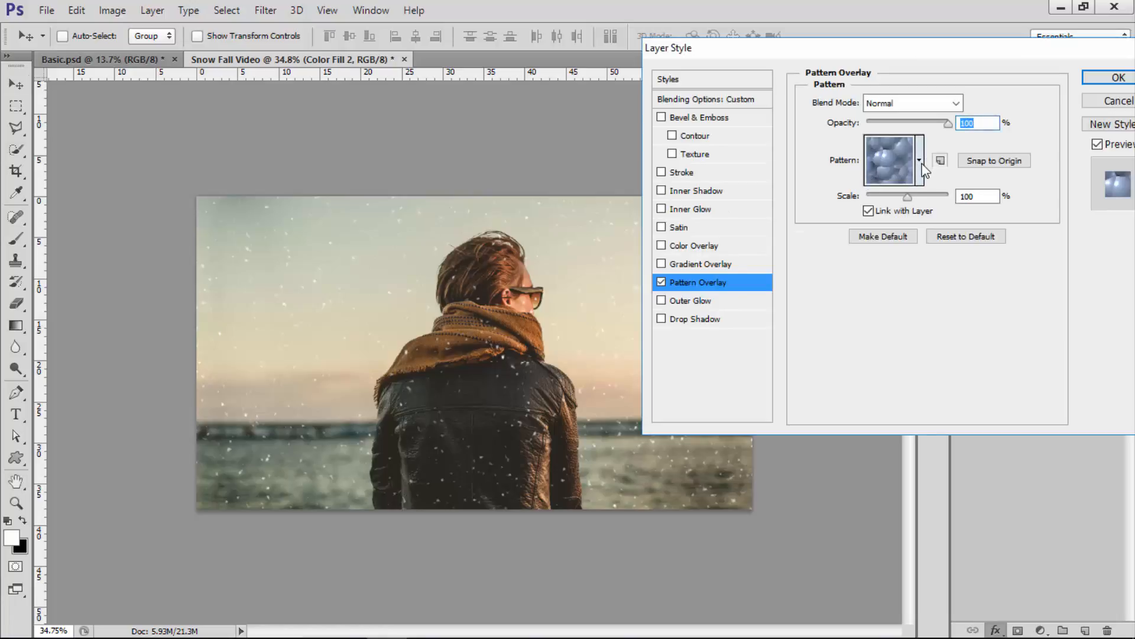
left_click(920, 161)
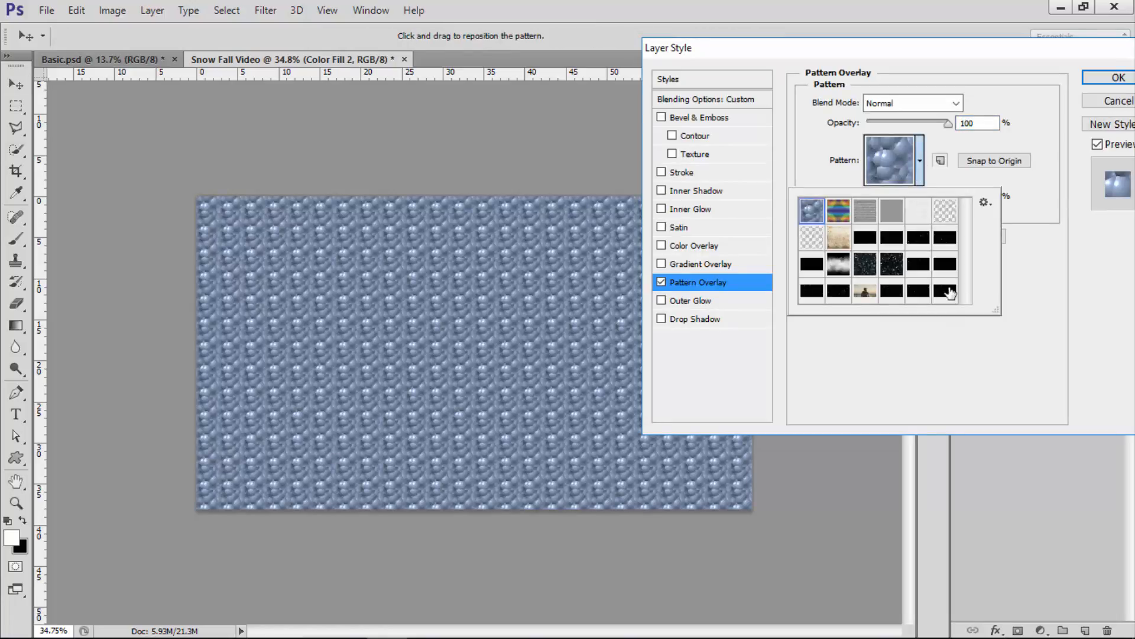
left_click(946, 290)
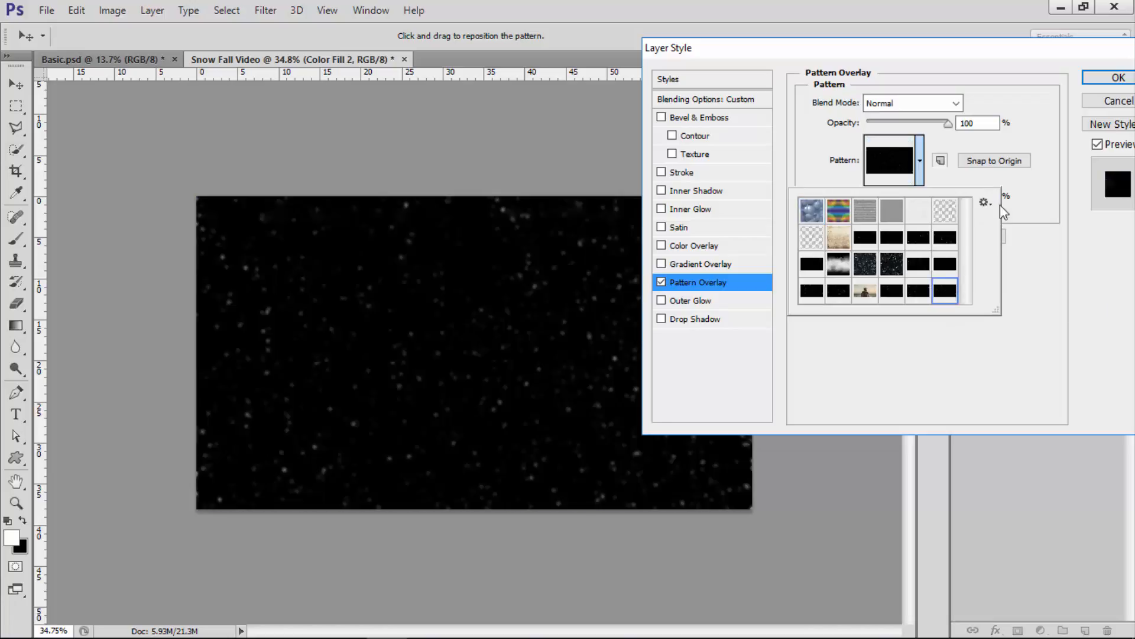
left_click(1039, 195)
Set the second fill layer's Pattern Overlay blend mode to Screen and apply the layer style
left_click(875, 106)
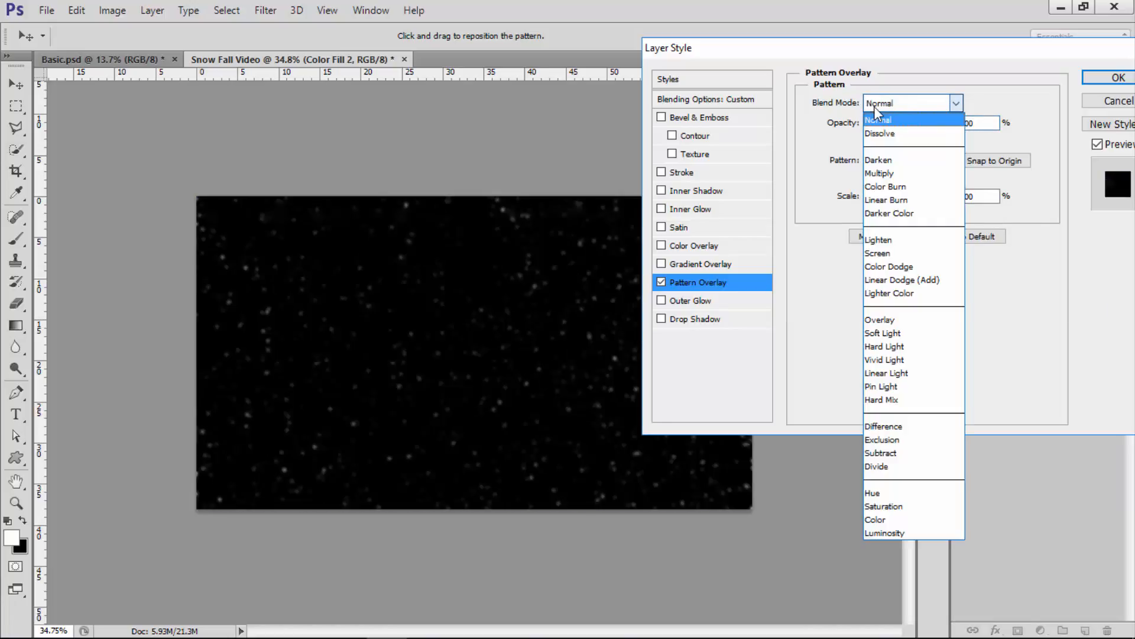
left_click(886, 253)
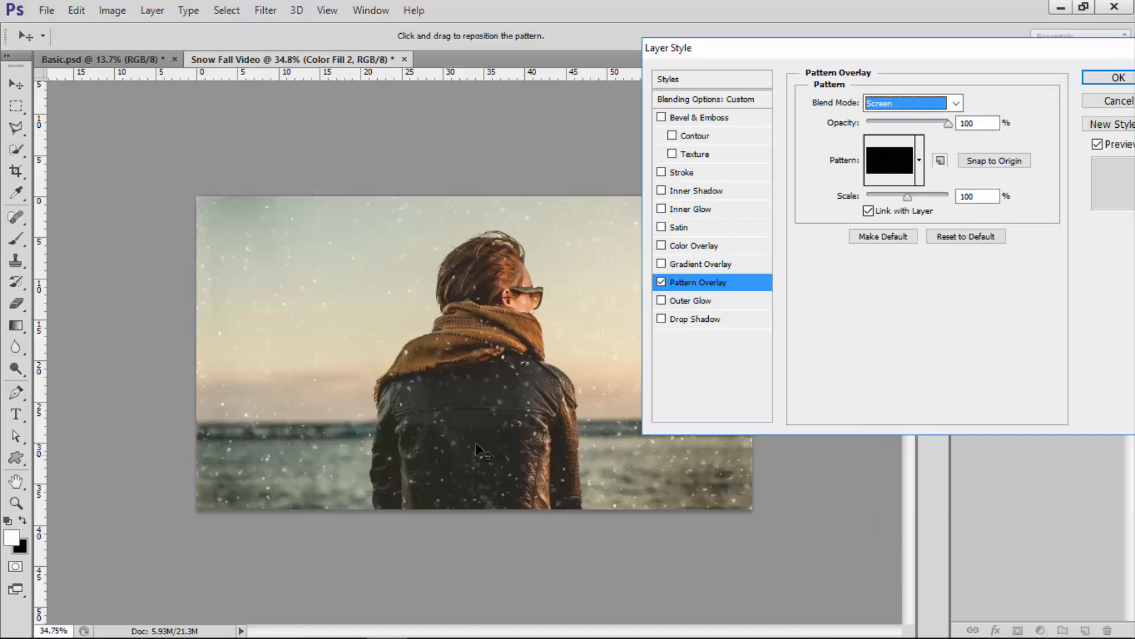
left_click(1116, 79)
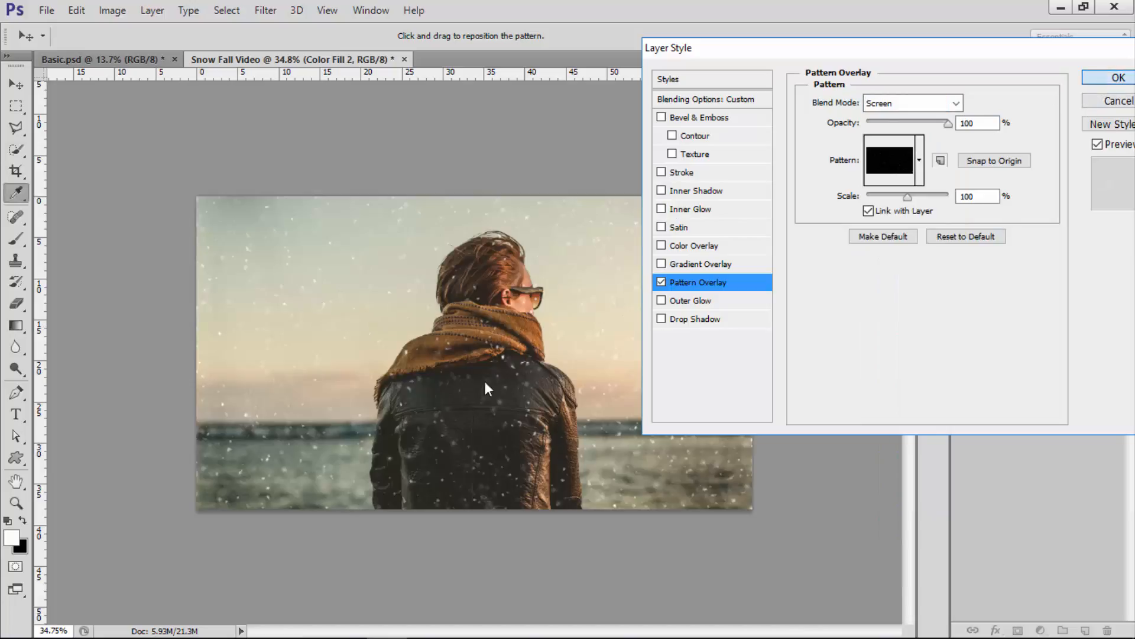
Collapse the effects of both fill layers and rename the lower one S1 and the upper one S2
left_click_drag(1107, 300, 1104, 278)
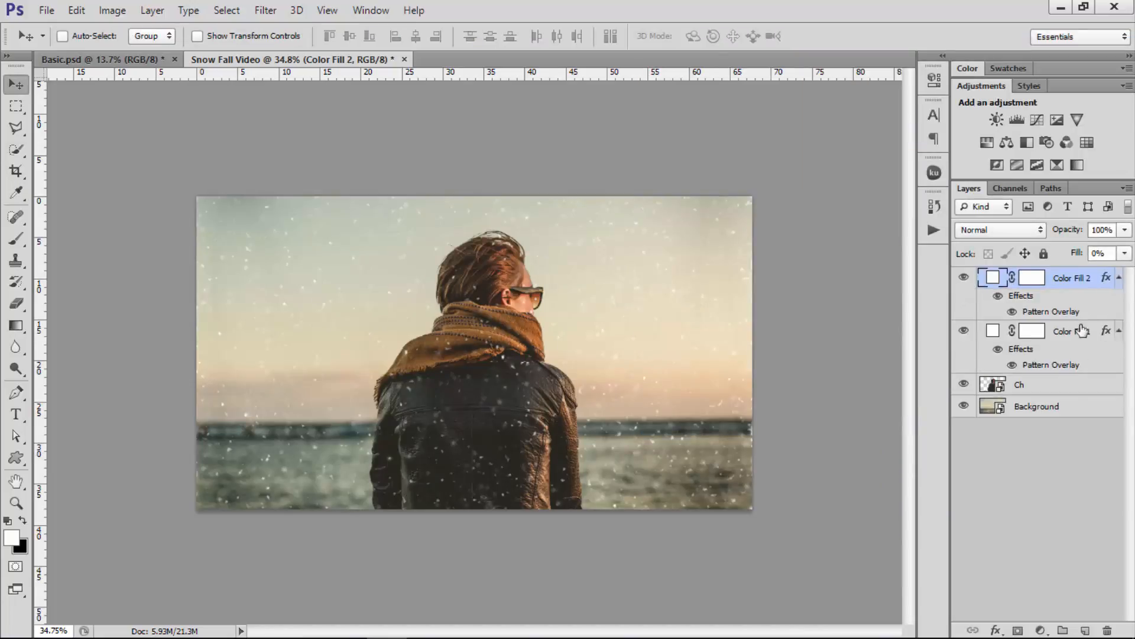
left_click(1119, 278)
left_click(1119, 299)
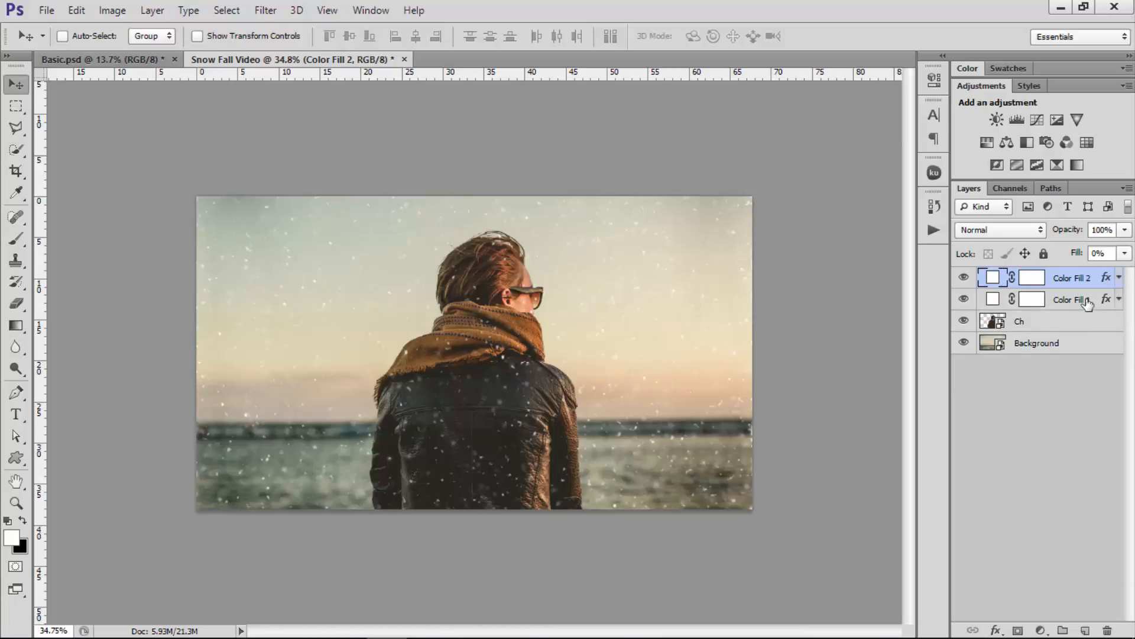
double_click(1087, 300)
type("S1")
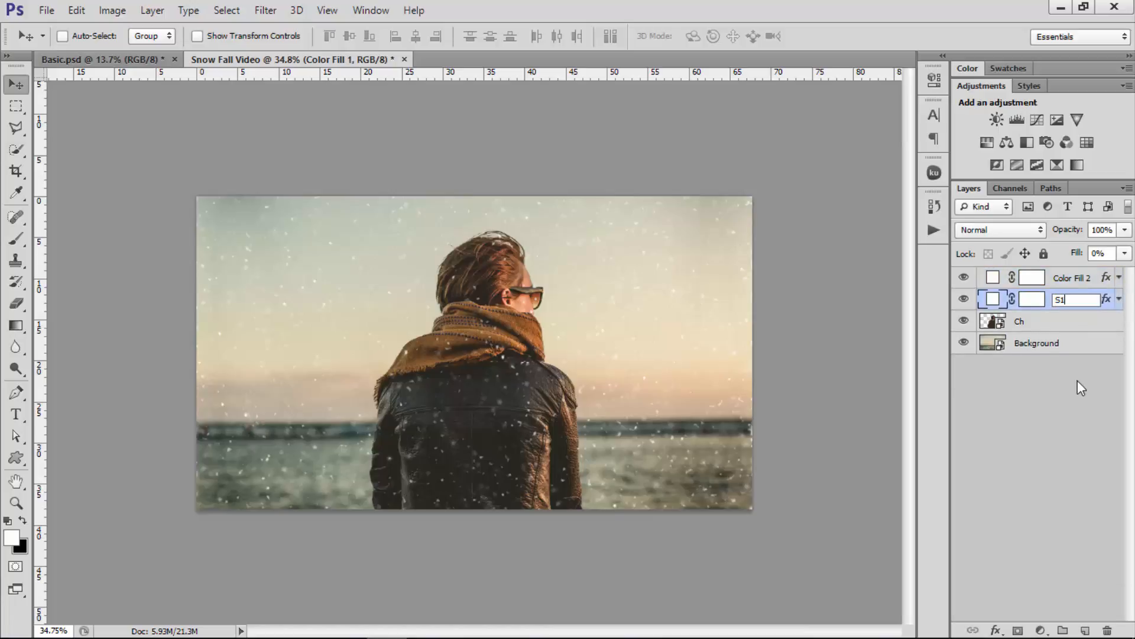
double_click(1072, 277)
type("S")
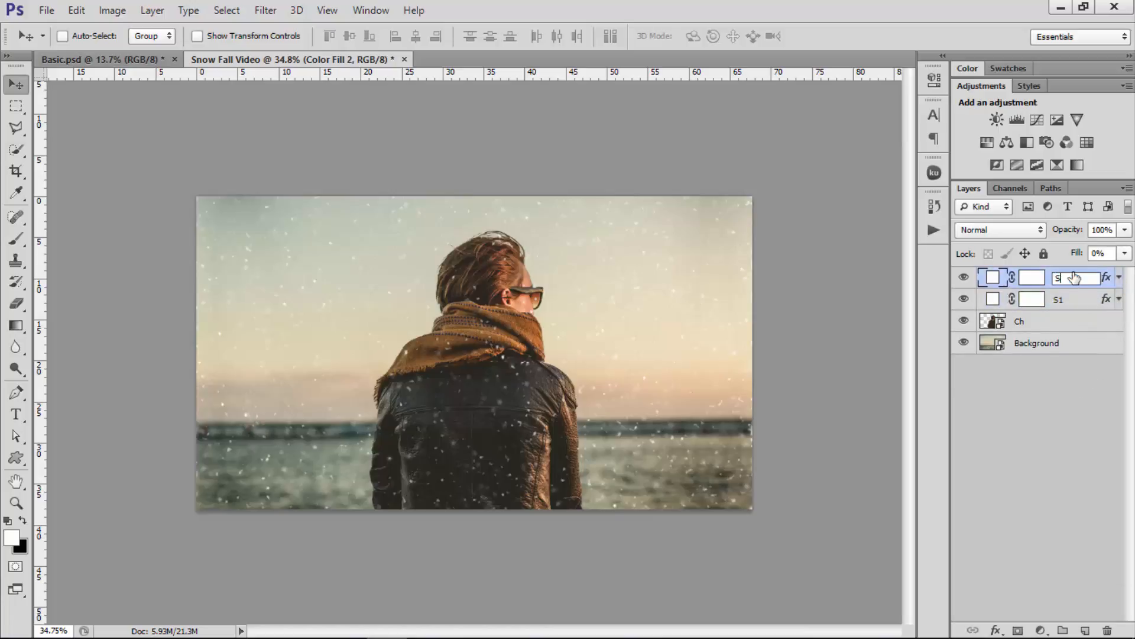
type("2")
key("Return")
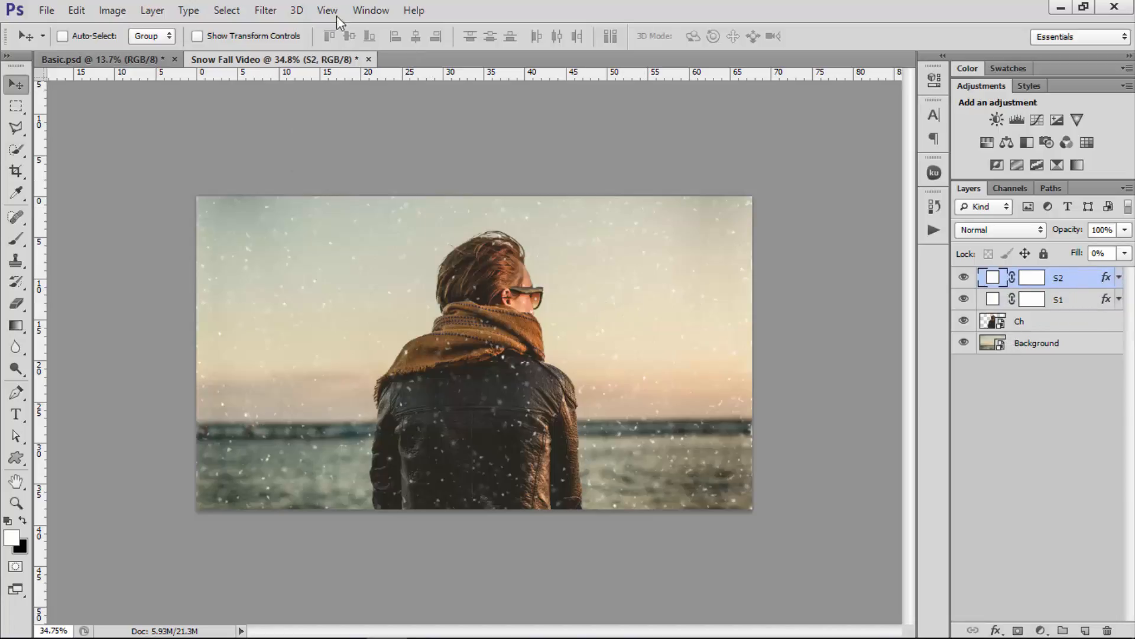
left_click(369, 10)
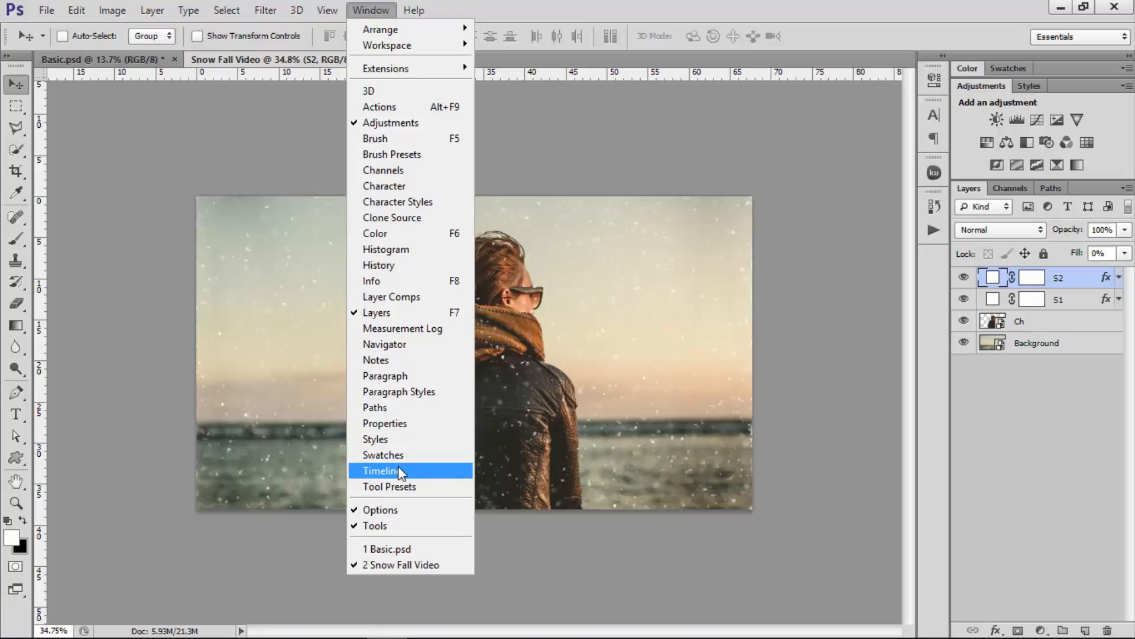
left_click(386, 5)
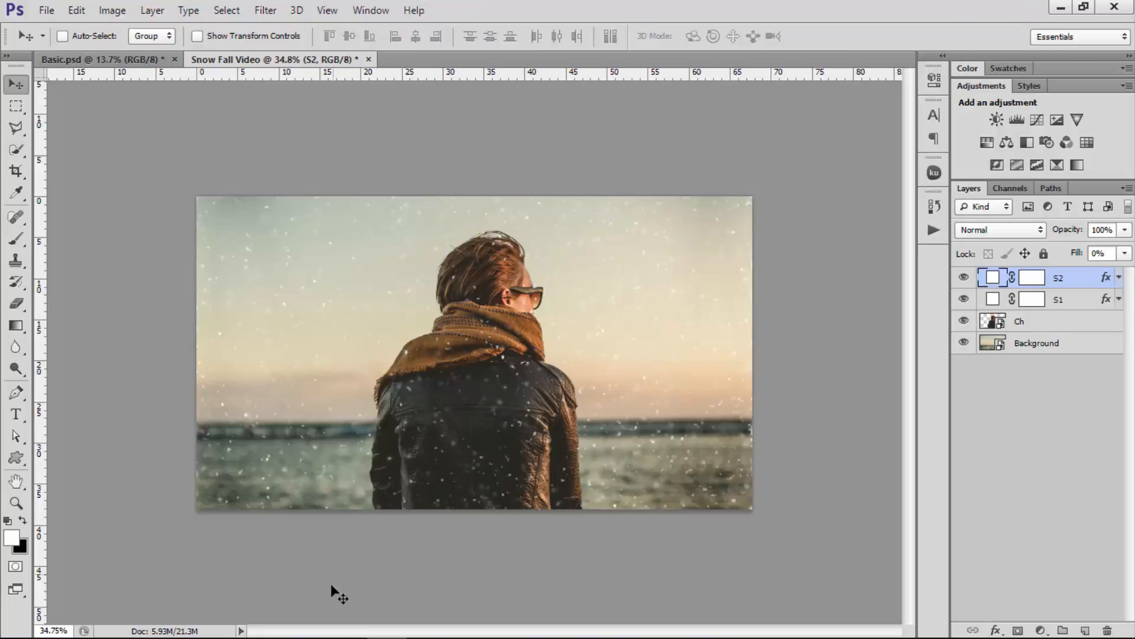
Switch to File Explorer and open the JPG Stock folder under D: > Graphics Designs > Textures and Flares > Flares
mouse_move(305, 636)
left_click(223, 622)
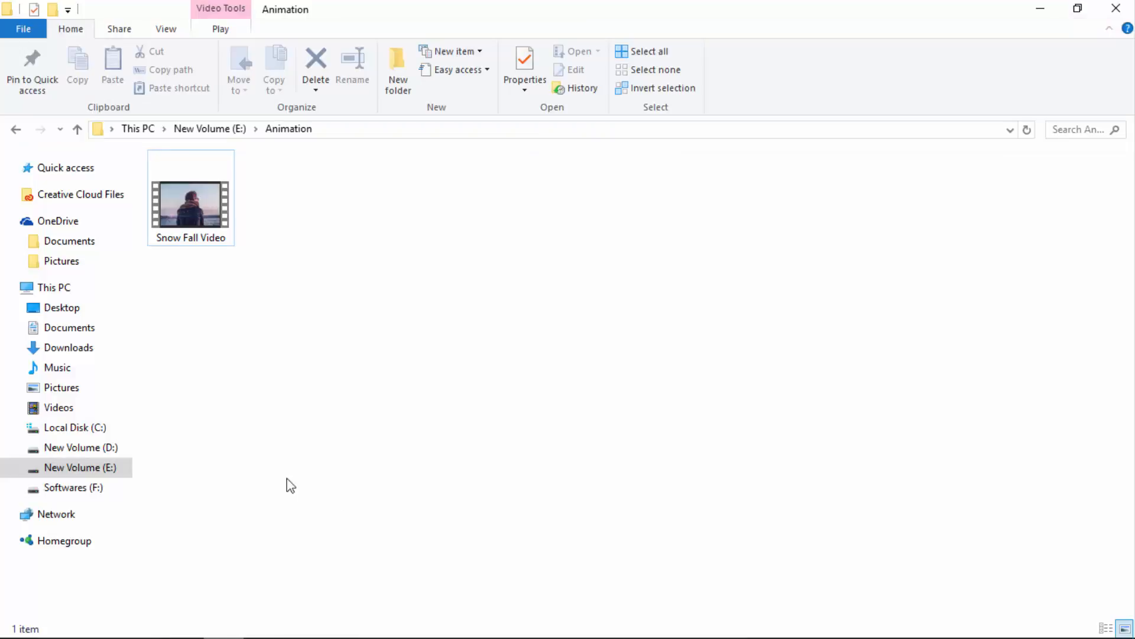
left_click(85, 449)
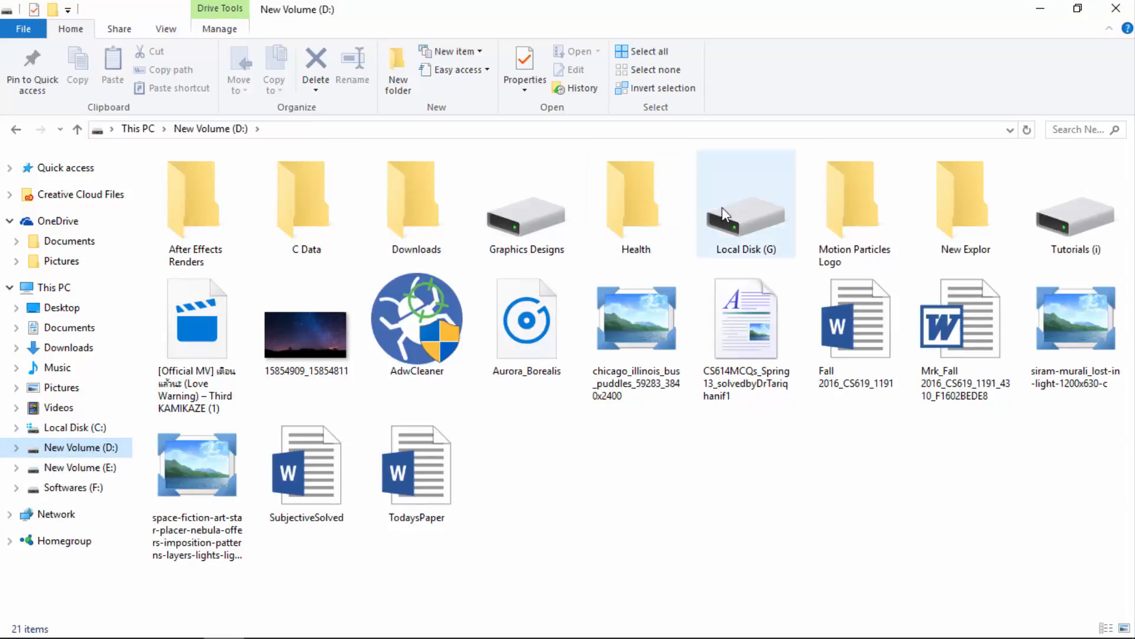
double_click(519, 215)
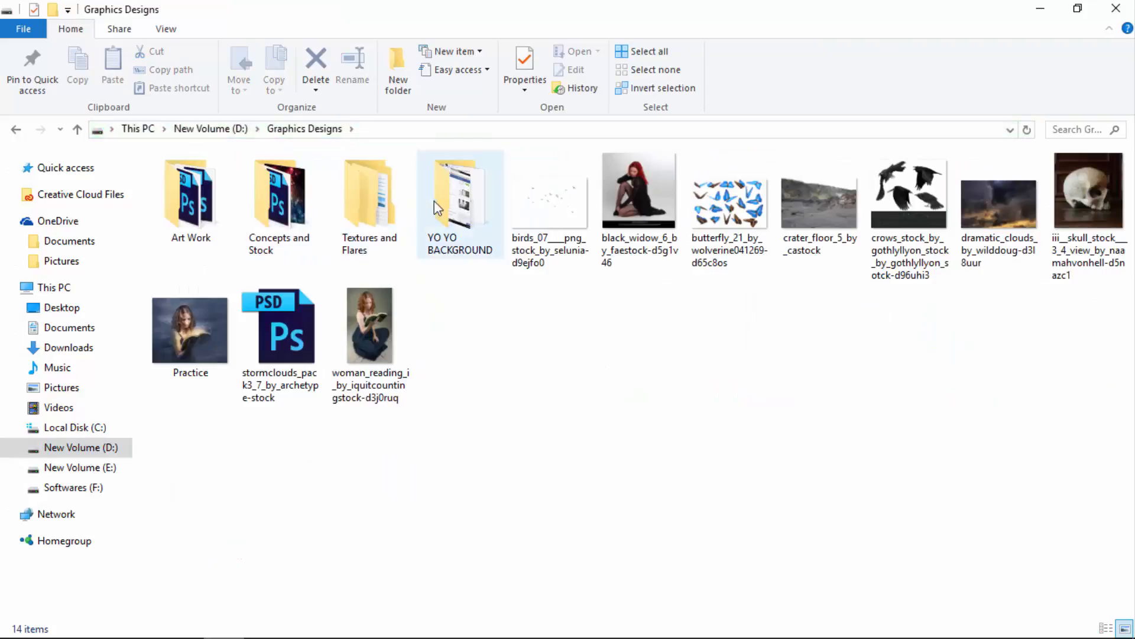
double_click(369, 198)
double_click(251, 198)
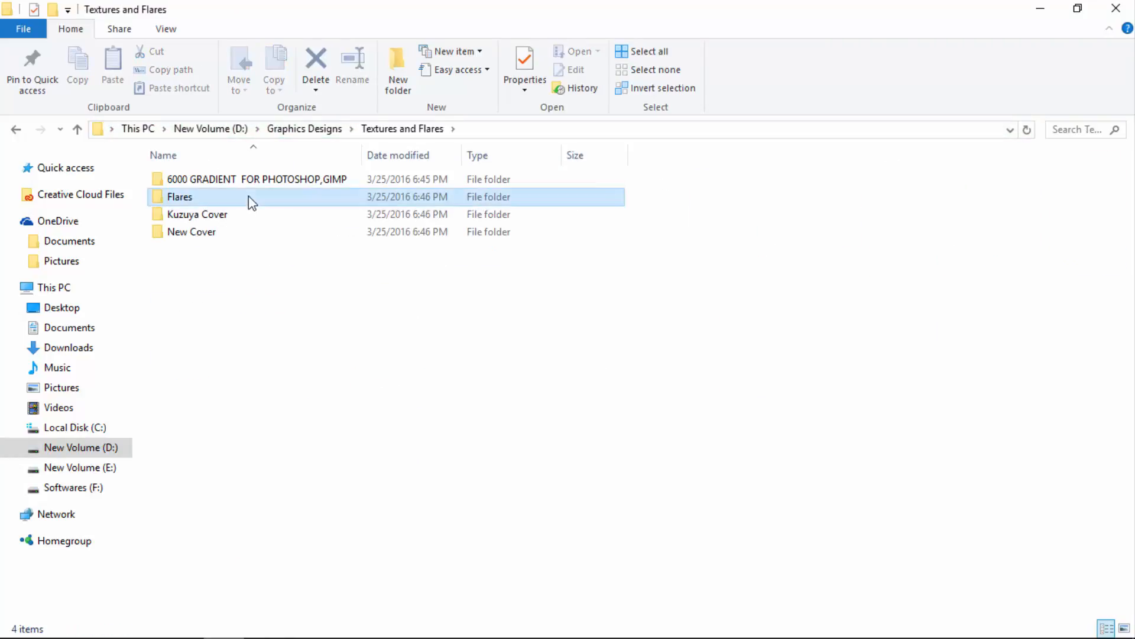
left_click(380, 197)
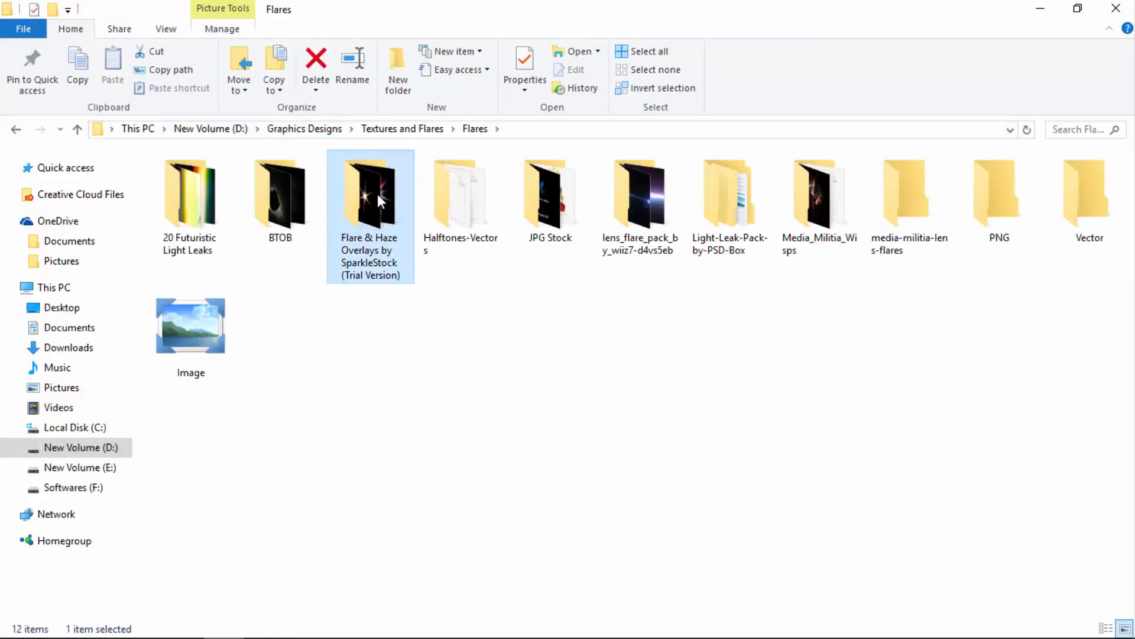
double_click(569, 204)
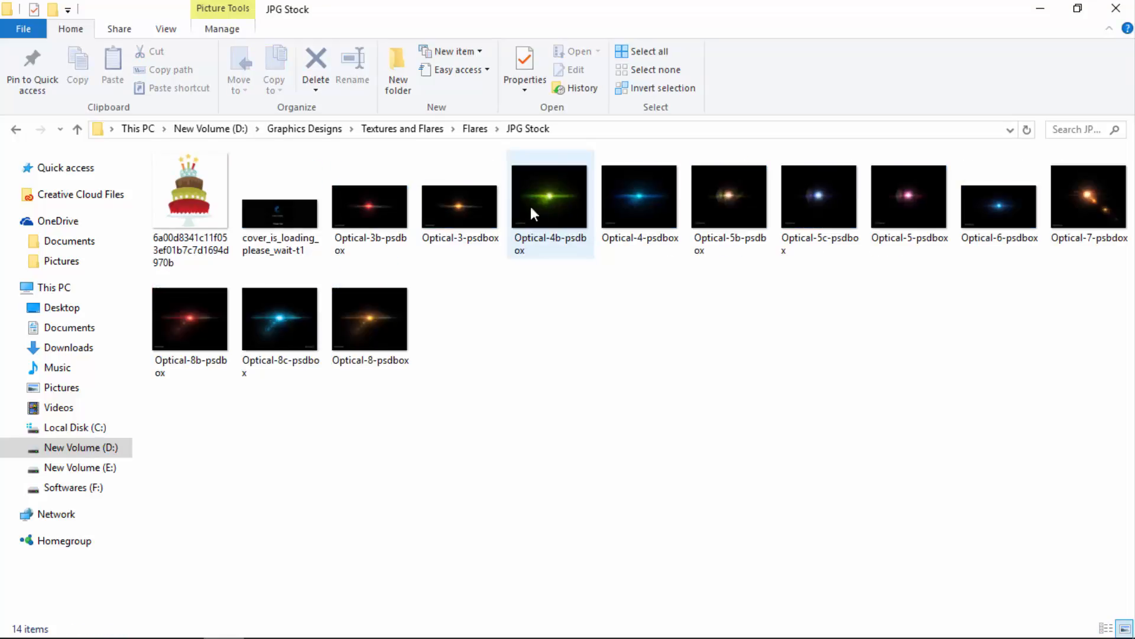
Place the Optical-3b-psdbox and Optical-5-psdbox flare images into the Snow Fall Video document in Photoshop at their default placement
left_click(380, 200)
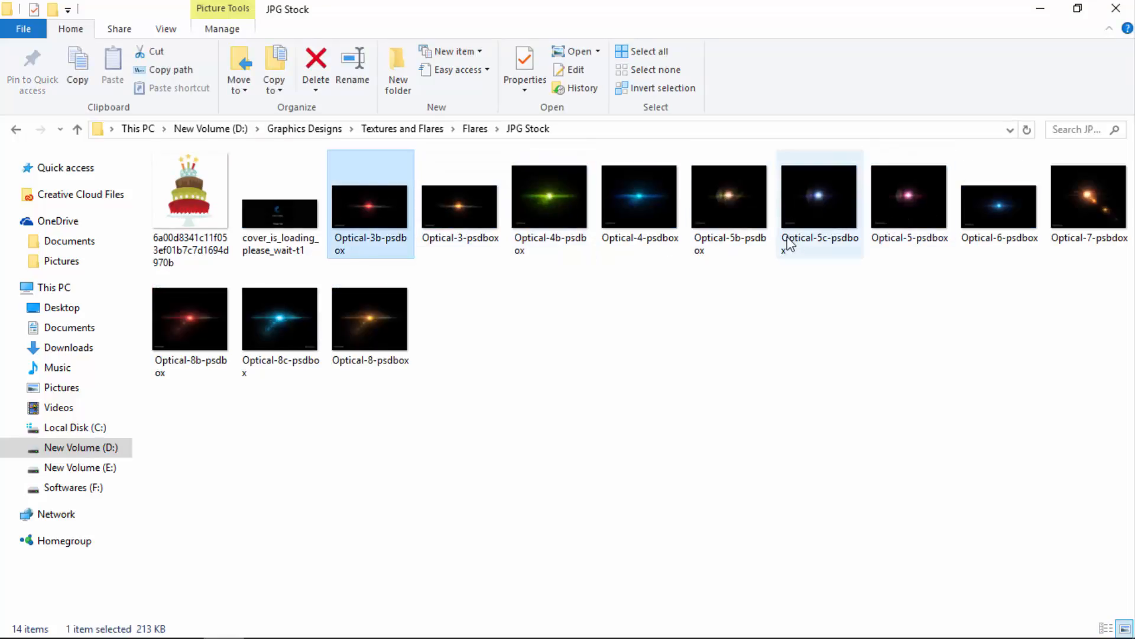
left_click(903, 193, "ctrl")
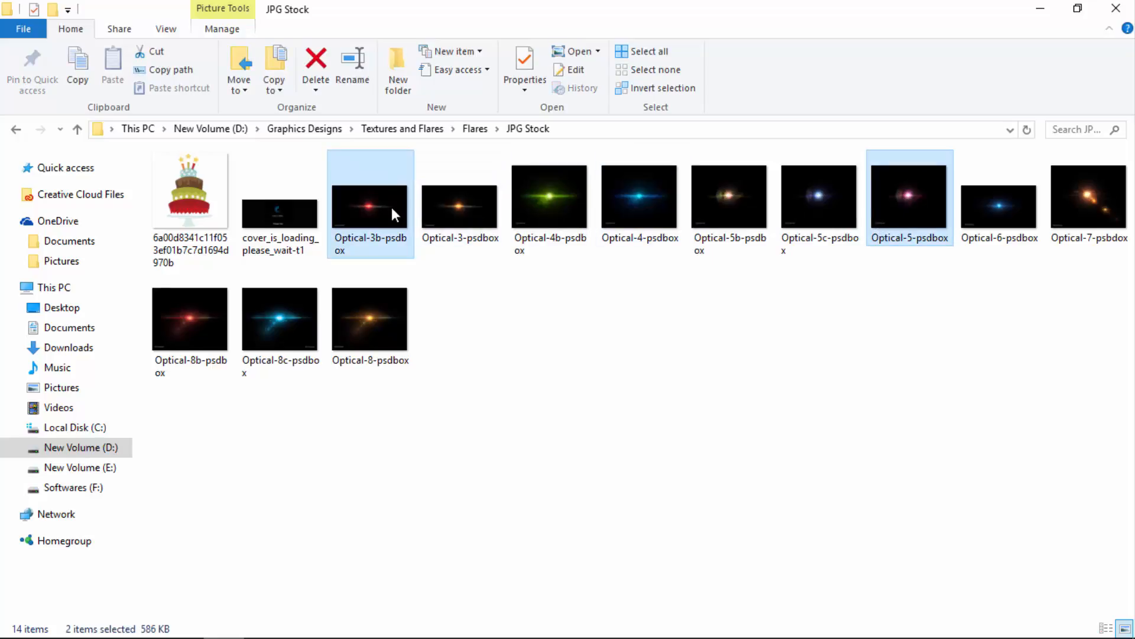
left_click_drag(883, 236, 453, 354)
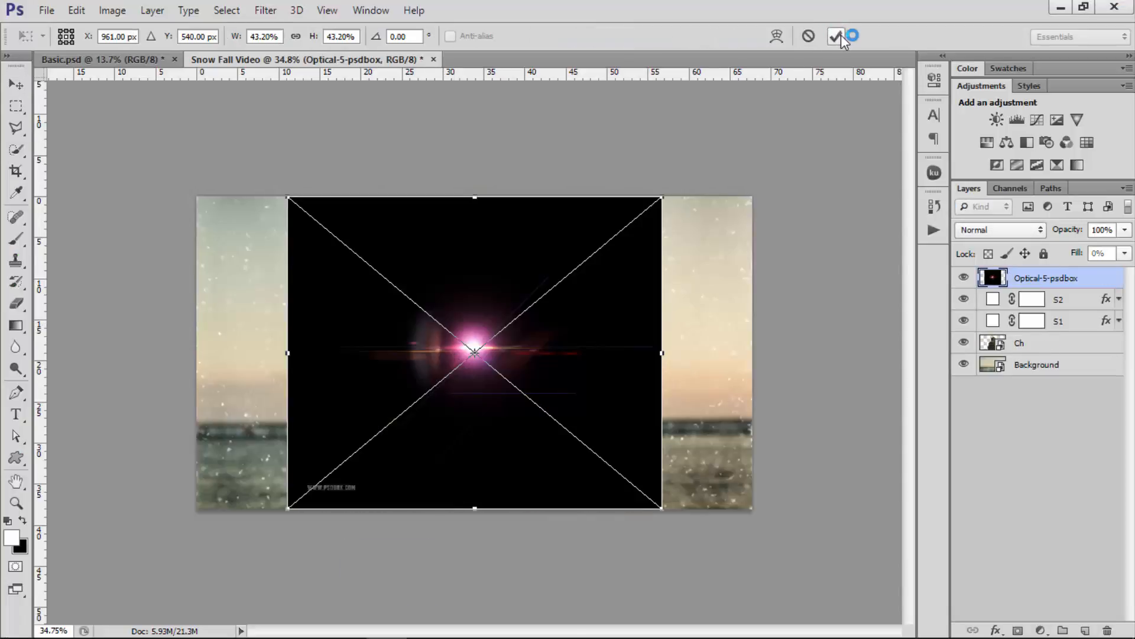
left_click(837, 36)
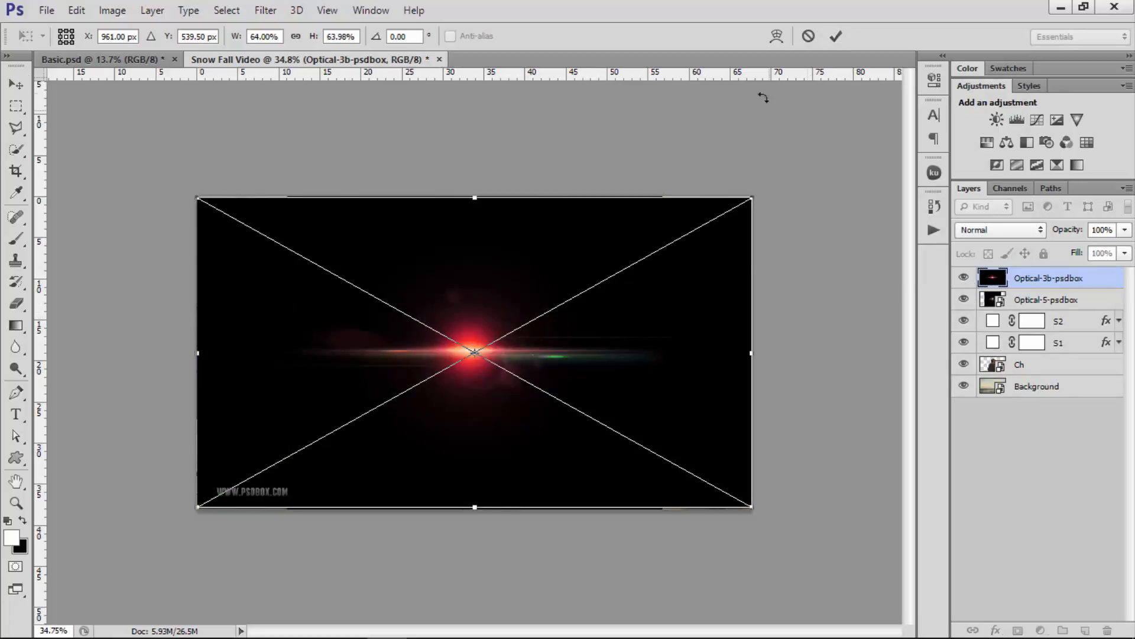
key("Return")
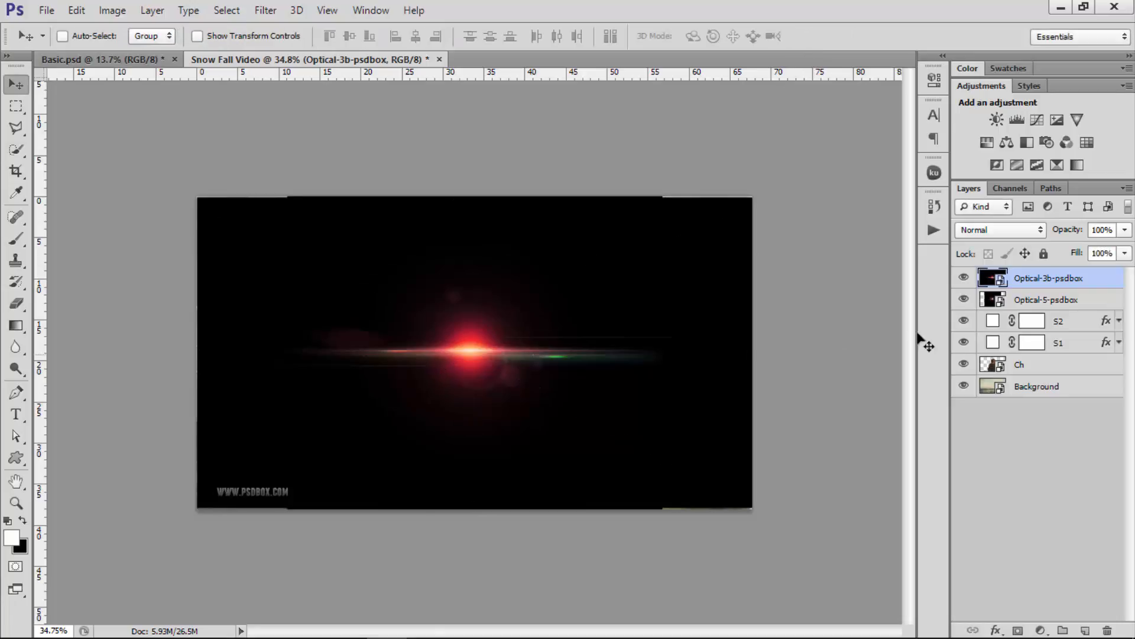
Hide the Optical-3b-psdbox flare layer and keep only the Optical-5-psdbox flare layer shown
left_click(964, 277)
left_click(964, 299)
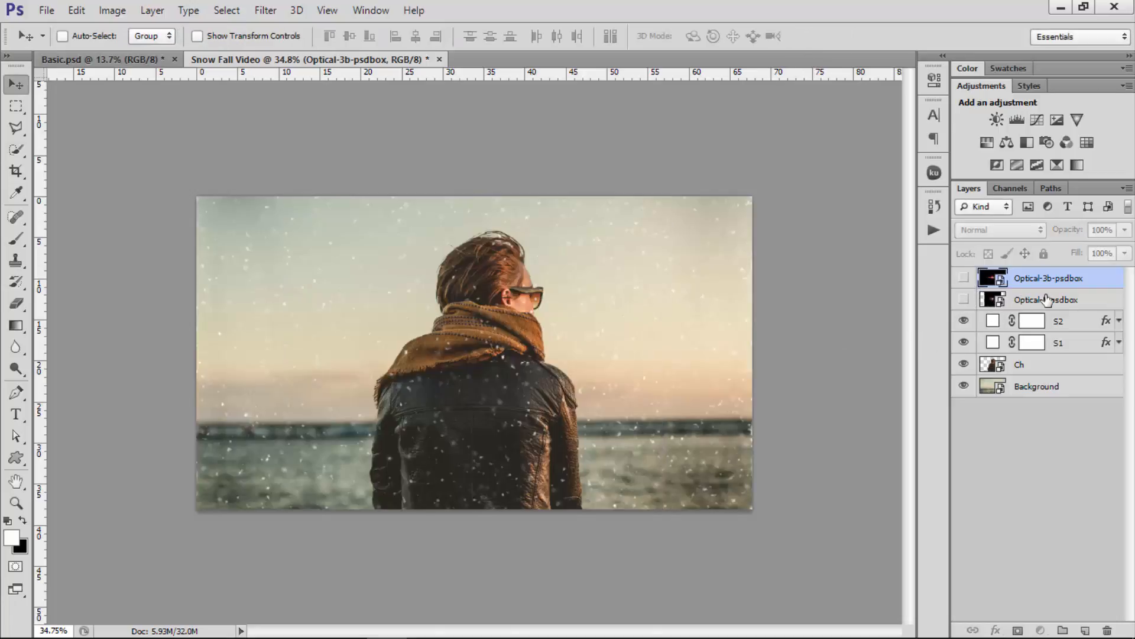
left_click(970, 300)
left_click(963, 299)
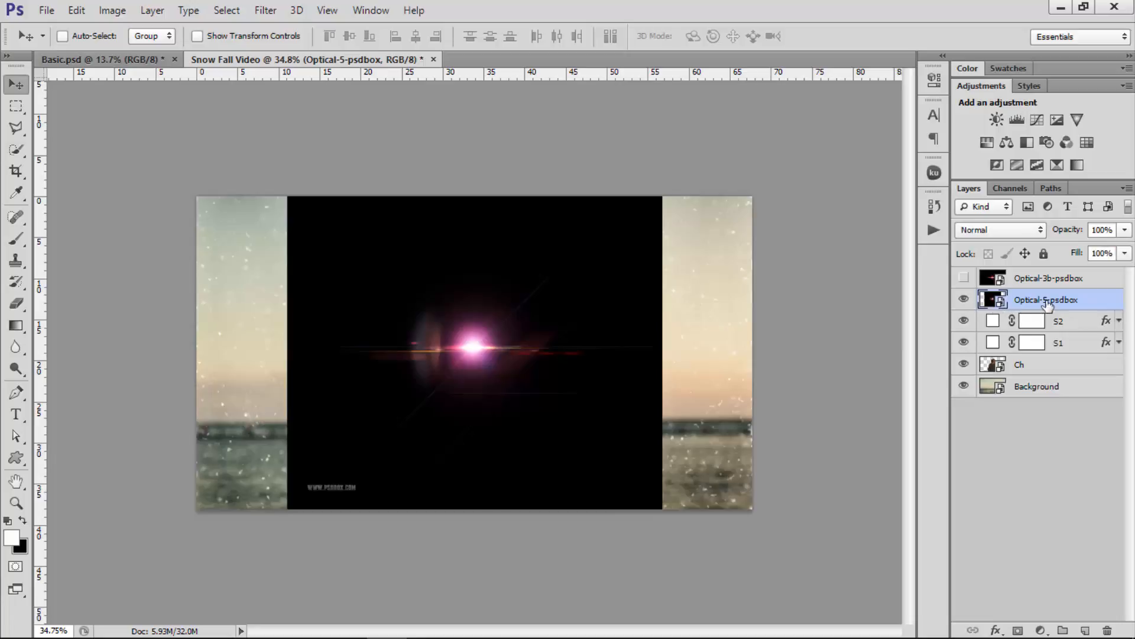
Rename the Optical-5-psdbox layer Small Flayer and the Optical-3b-psdbox layer Big Flayer
double_click(1045, 300)
type("Small Flayer")
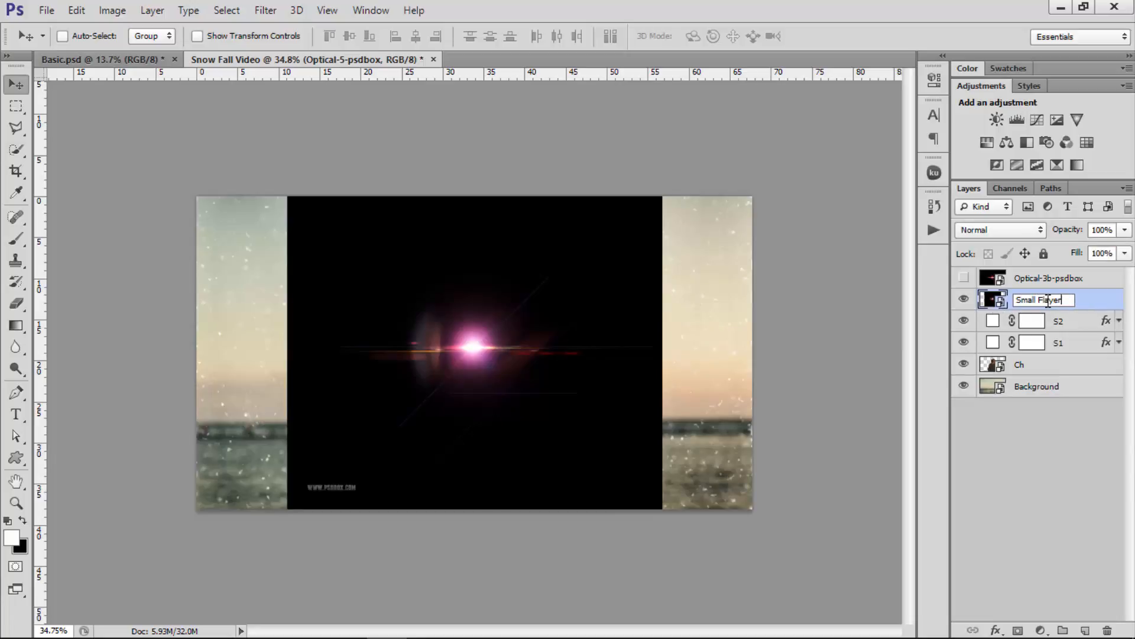
key("Return")
double_click(1060, 279)
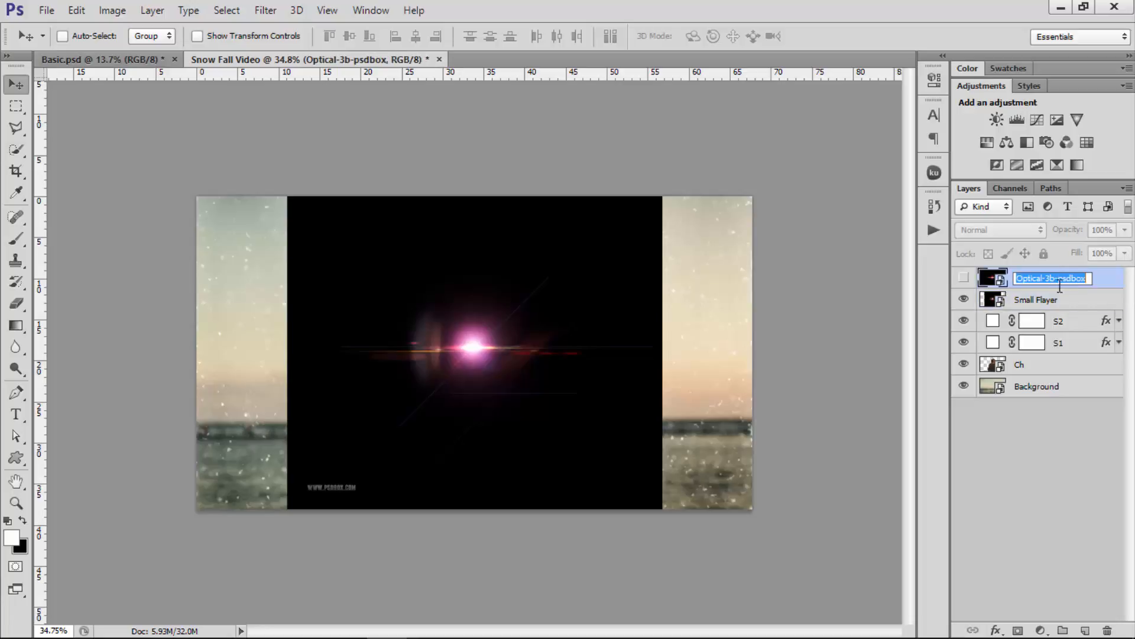
type("Big")
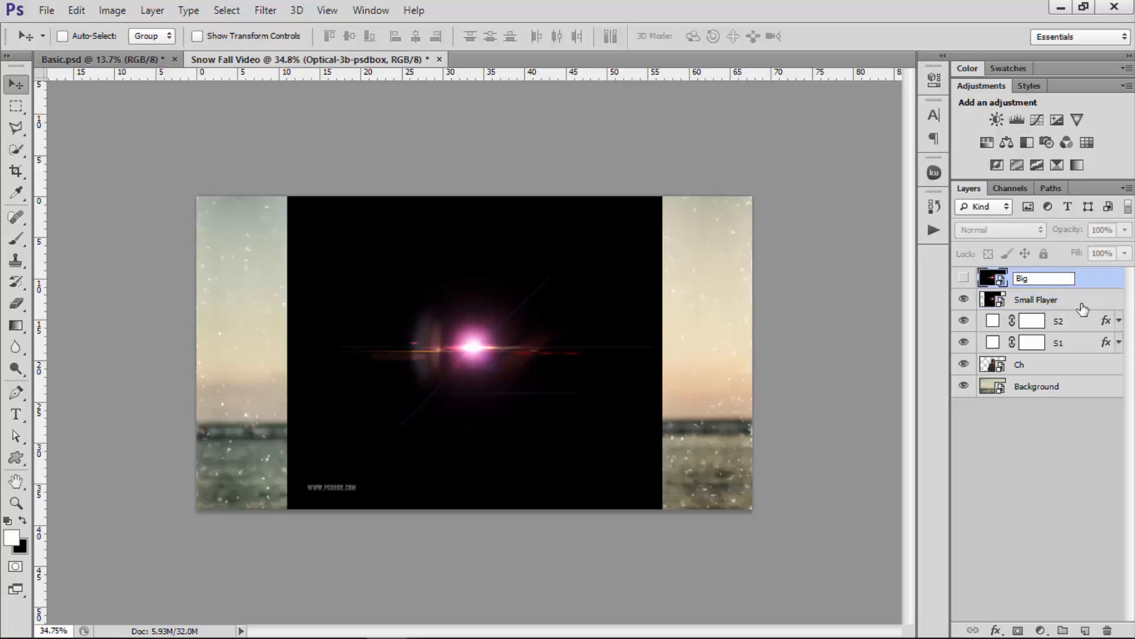
type(" Flayer")
key("Return")
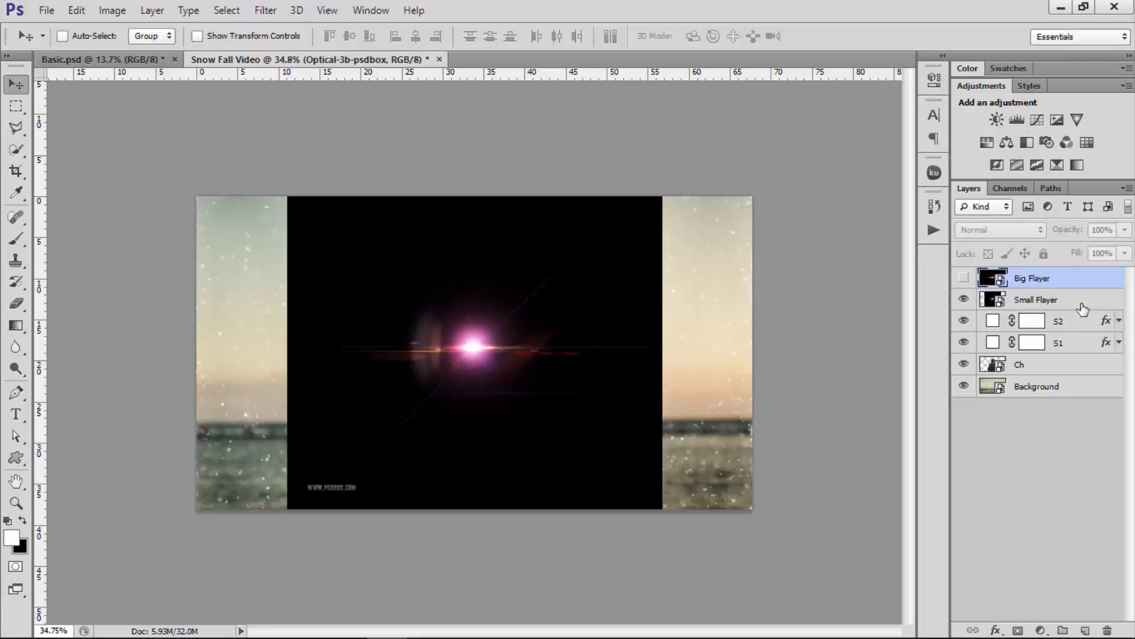
Move the Big Flayer layer below Small Flayer and hide the Small Flayer, S2 and S1 layers
left_click_drag(1054, 294, 1053, 309)
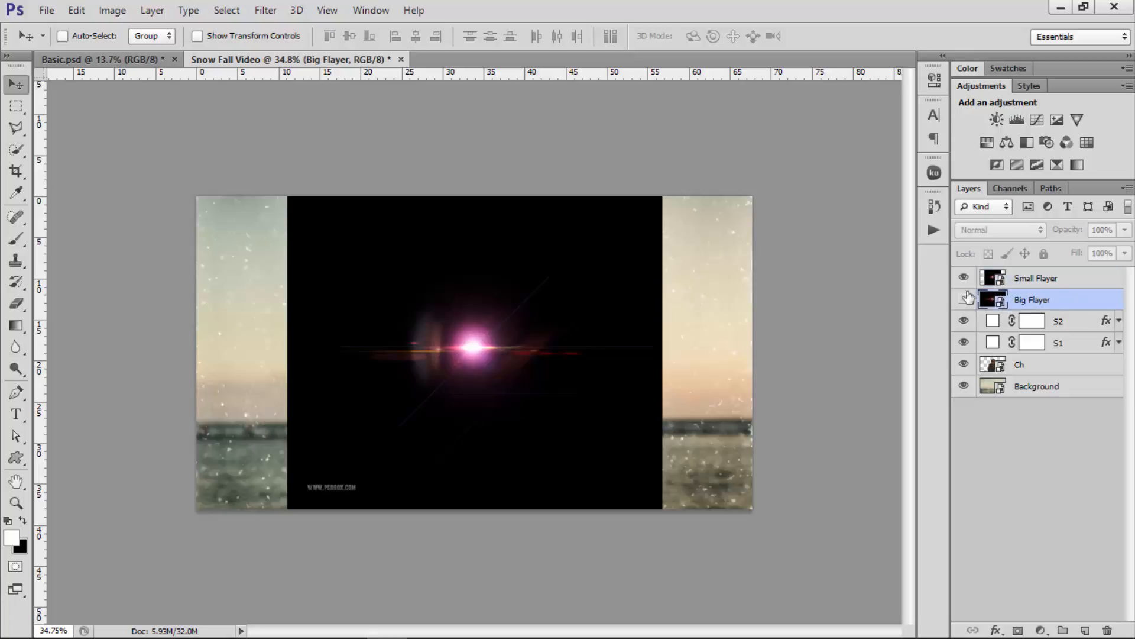
left_click(964, 278)
scroll(792, 385, "down", 1)
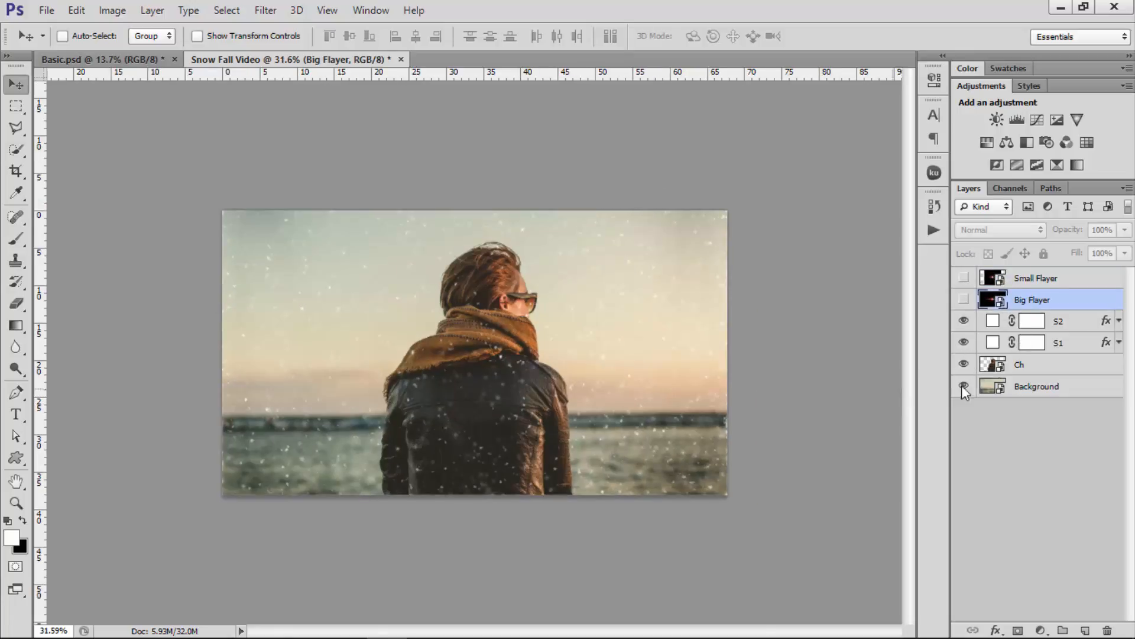
left_click(964, 321)
left_click(962, 343)
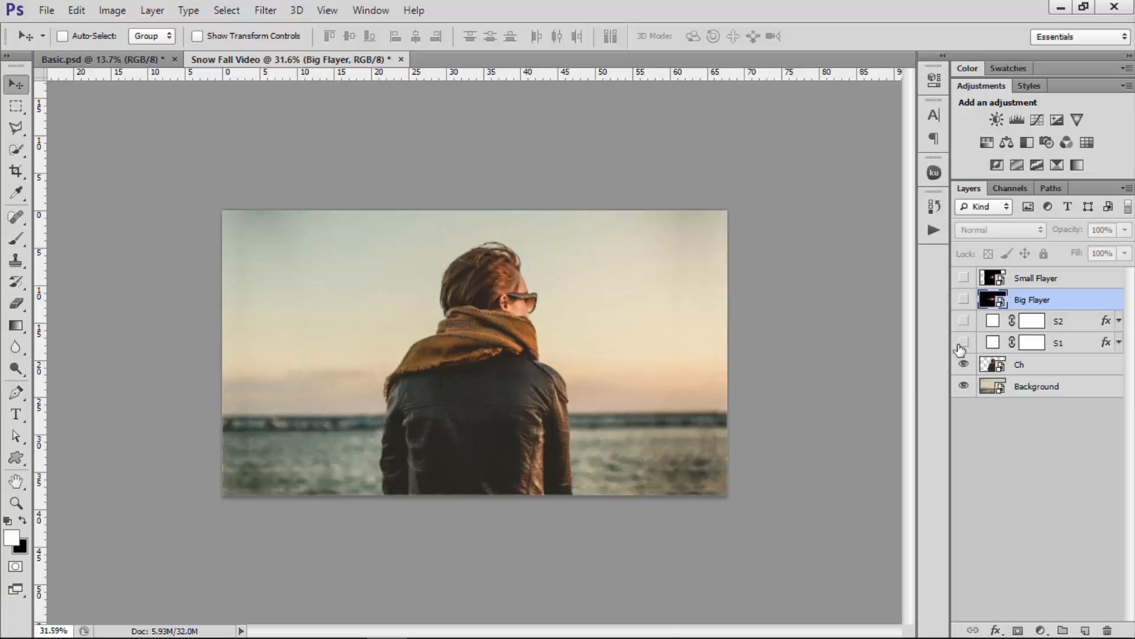
Show the Timeline and create a video timeline for the Snow Fall Video document
left_click(370, 10)
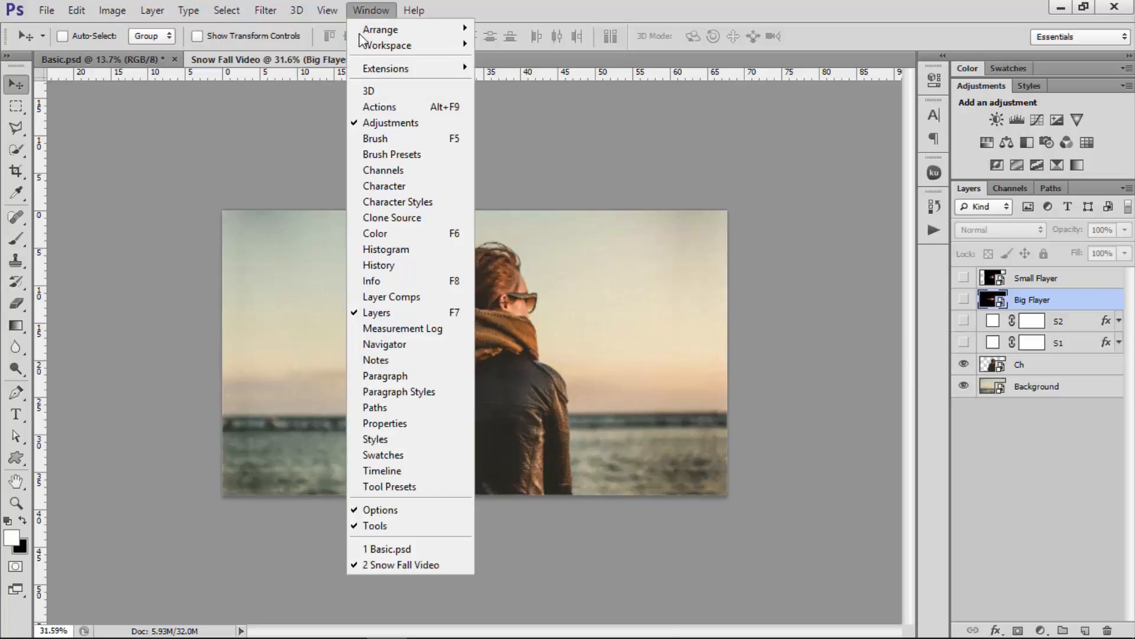
left_click(417, 471)
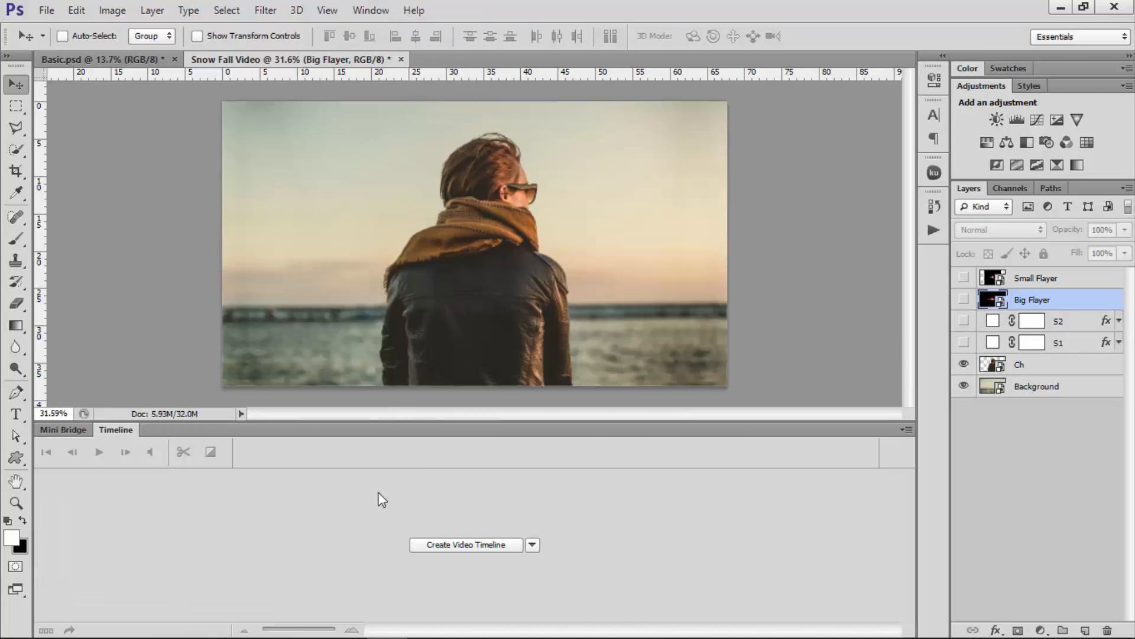
left_click(436, 547)
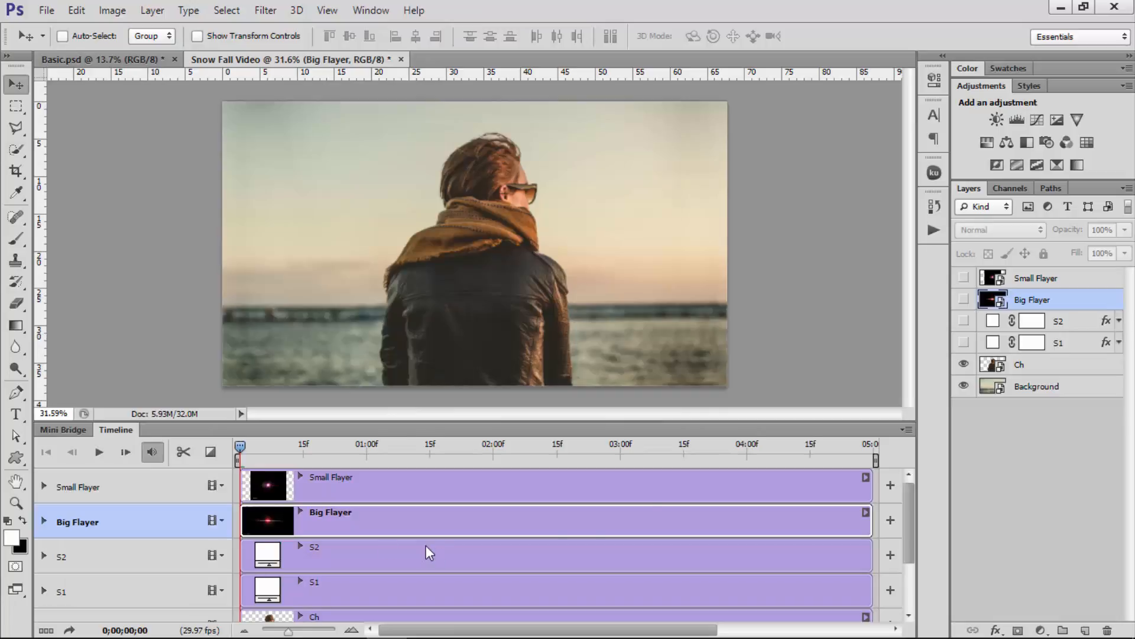
Expand the Ch layer's track in the timeline and add a starting Transform keyframe at 0;00;00;00
left_click_drag(913, 537, 911, 618)
left_click(1035, 367)
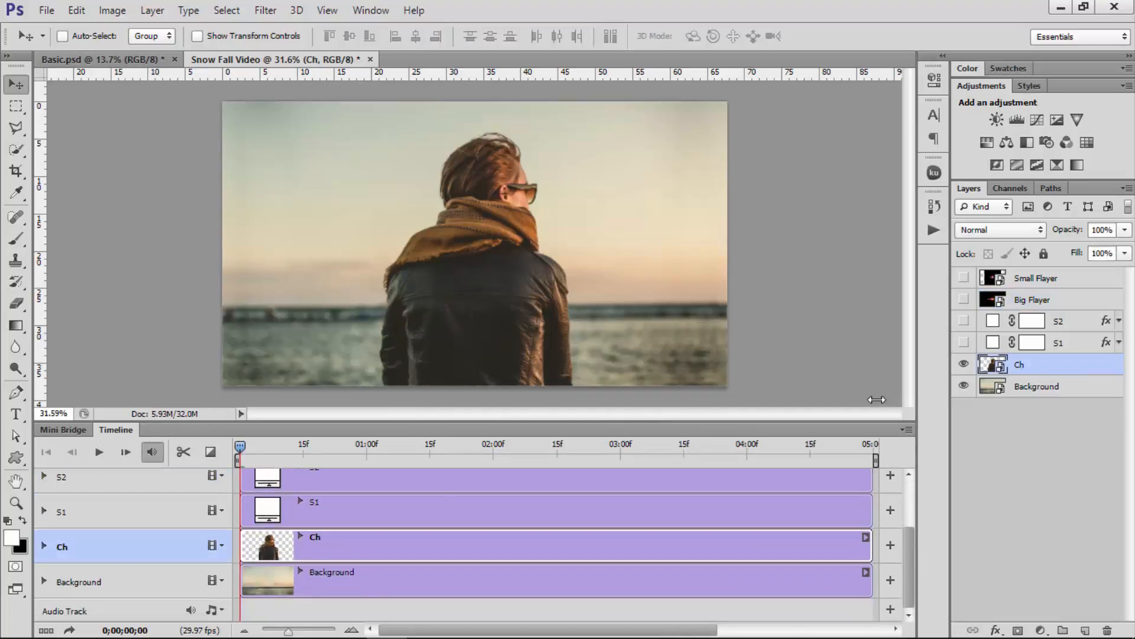
left_click(43, 544)
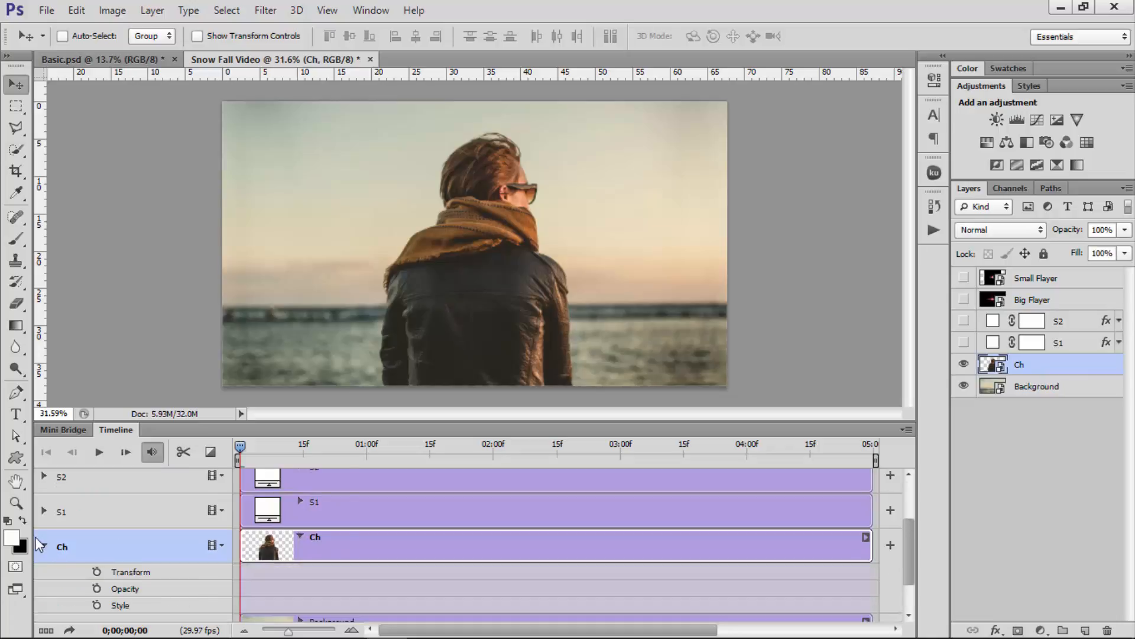
scroll(103, 548, "down", 1)
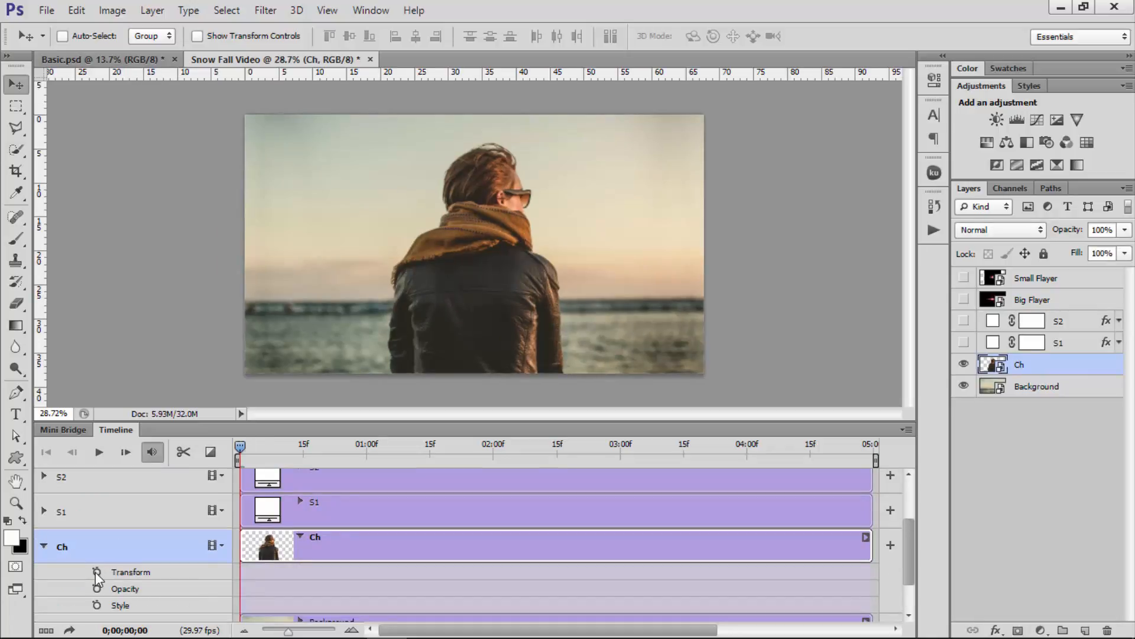
left_click(97, 572)
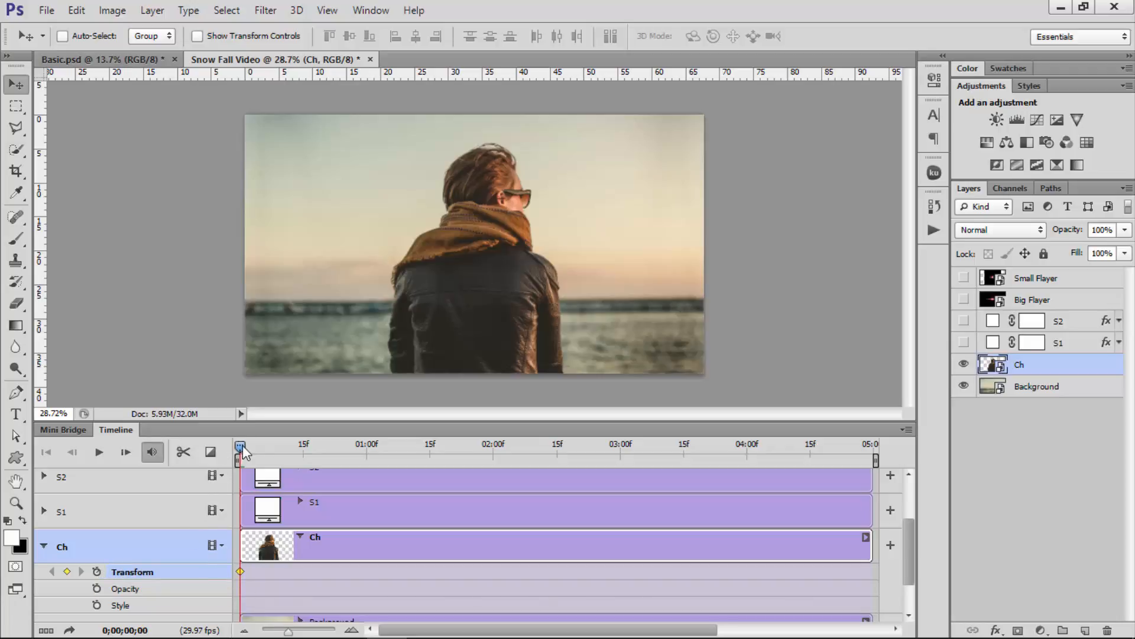
At 0;00;04;29, scale the Ch subject down proportionally to about 26%, keeping its base on the canvas's lower edge
left_click_drag(242, 445, 874, 493)
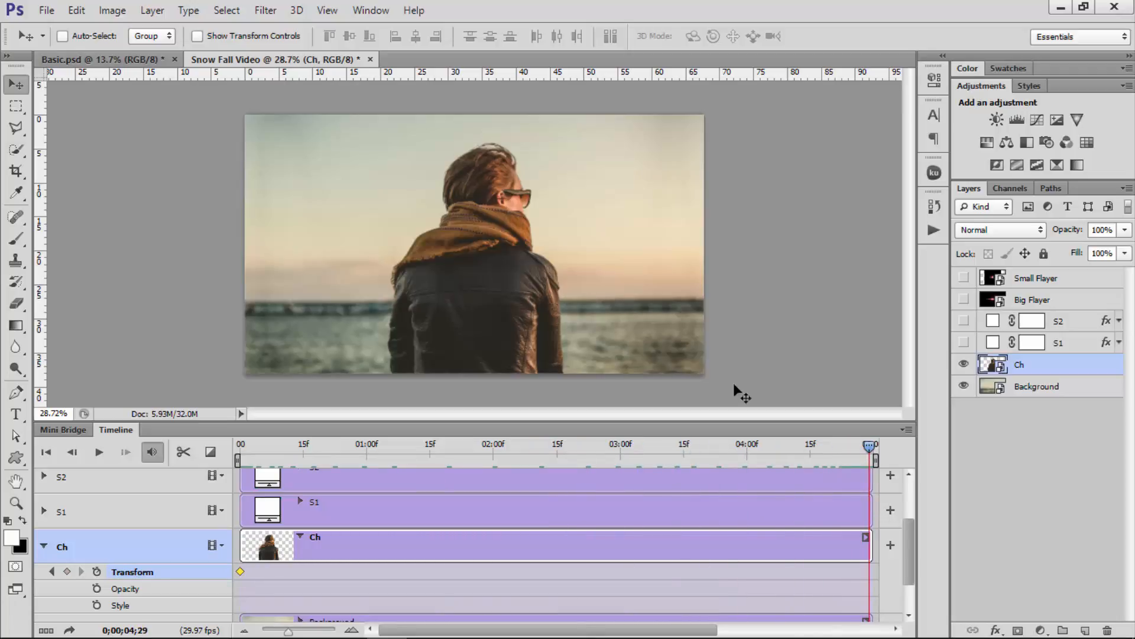
key("ctrl+t")
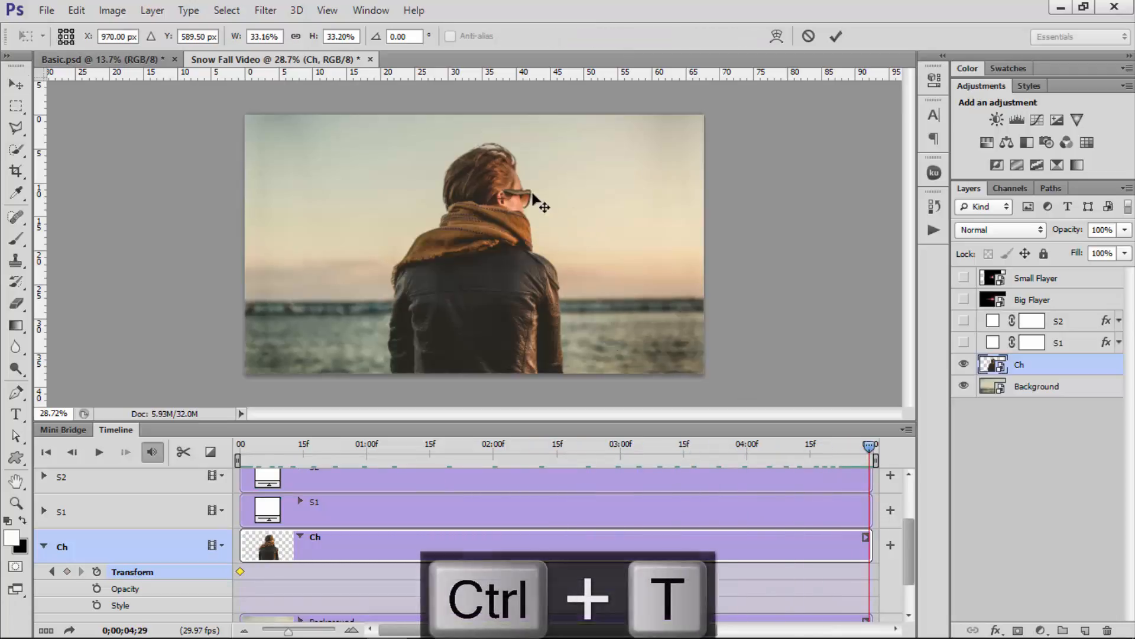
left_click_drag(550, 145, 545, 167)
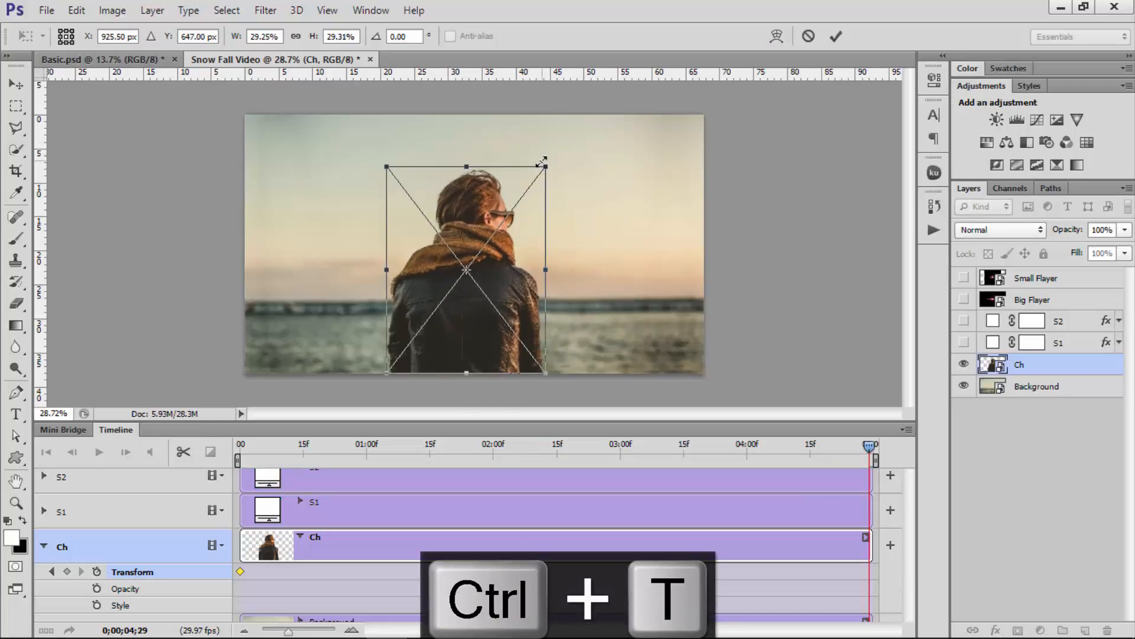
left_click_drag(385, 161, 418, 177)
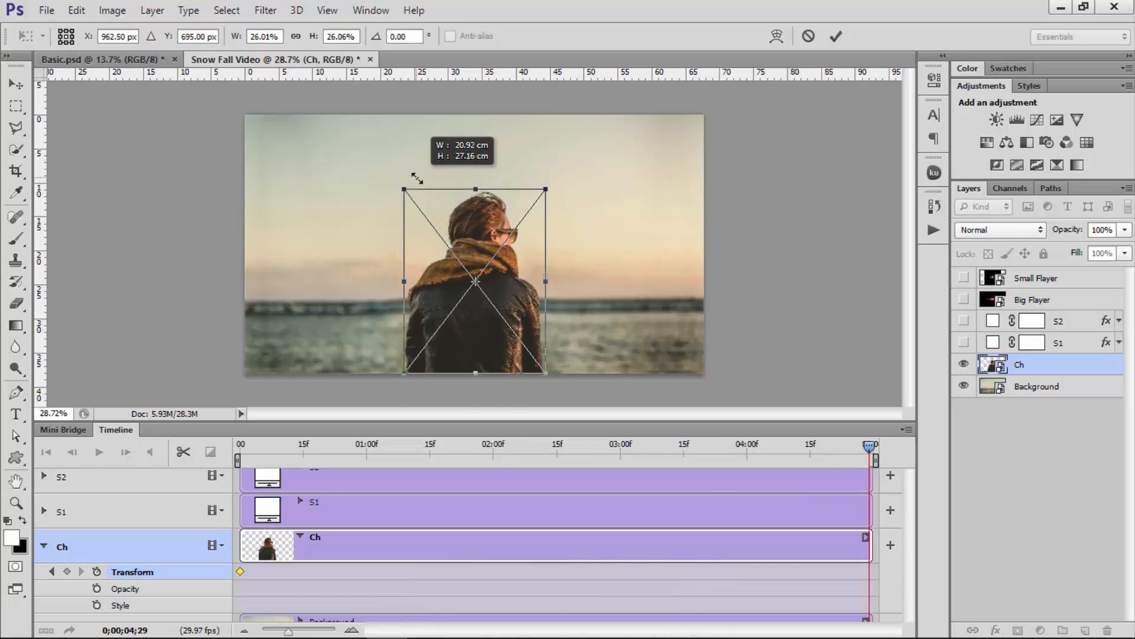
left_click(836, 37)
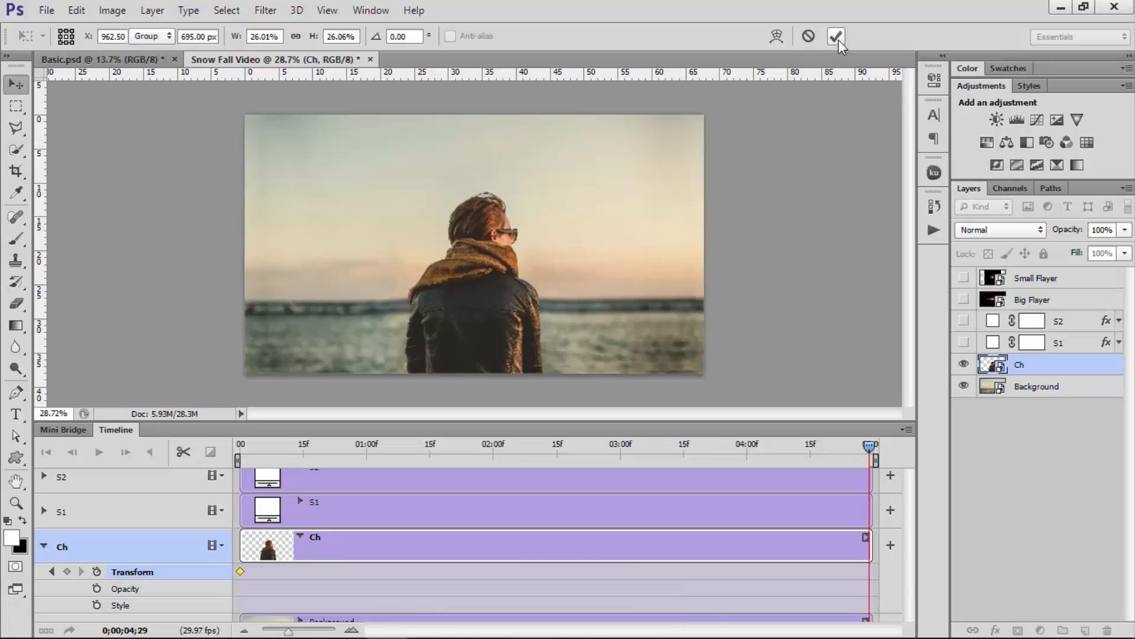
Center the Ch layer horizontally on the whole canvas and remove the selection
key("ctrl+a")
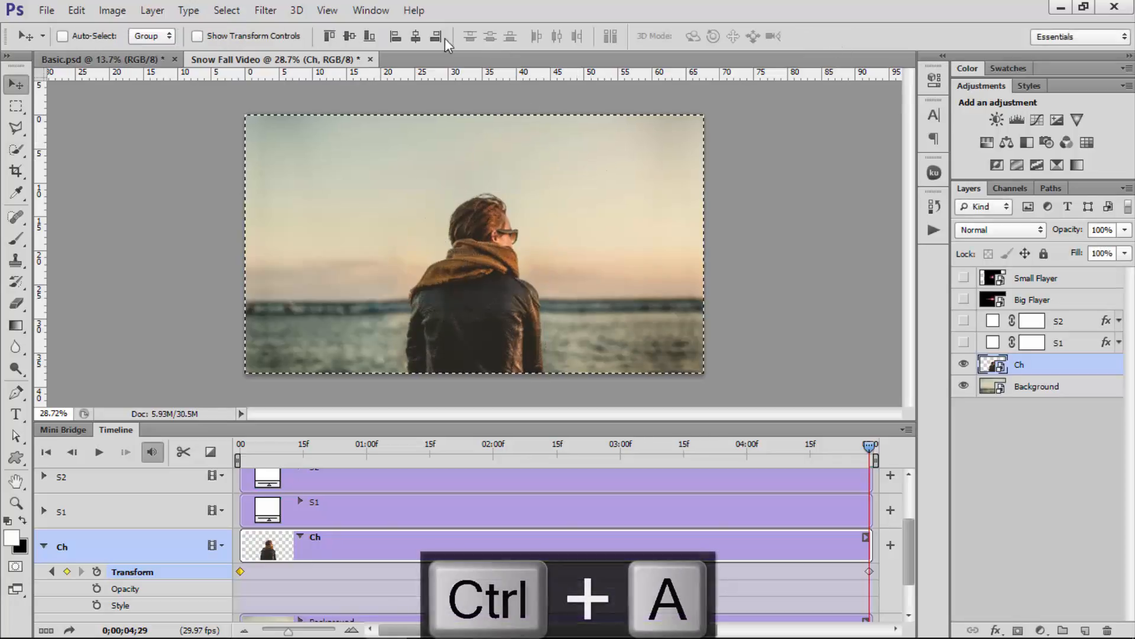
left_click(416, 37)
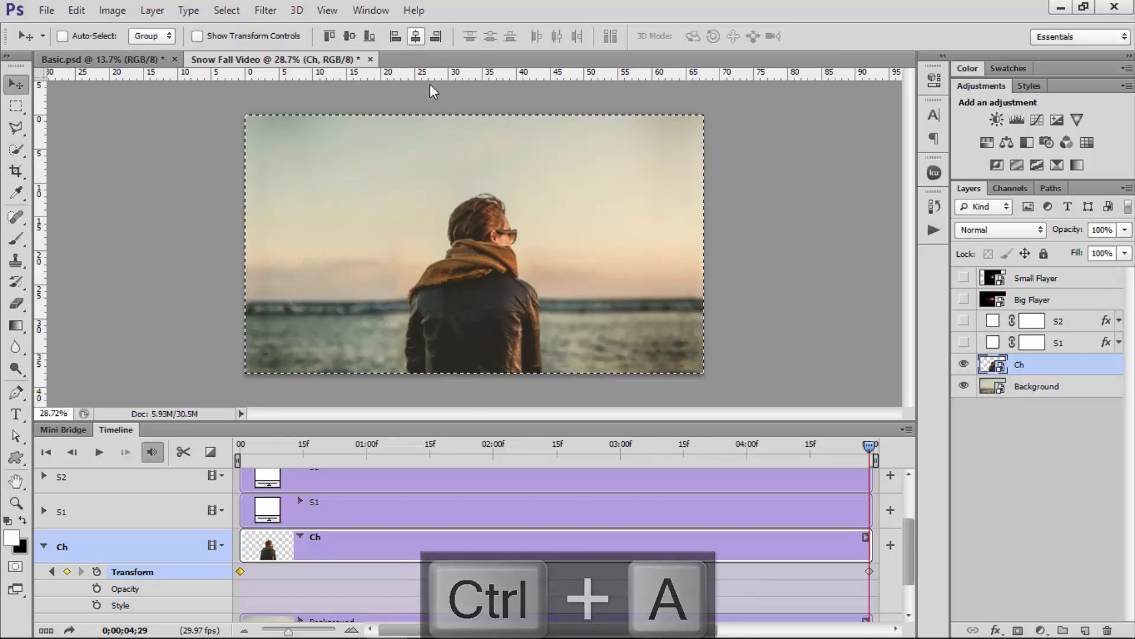
key("ctrl+d")
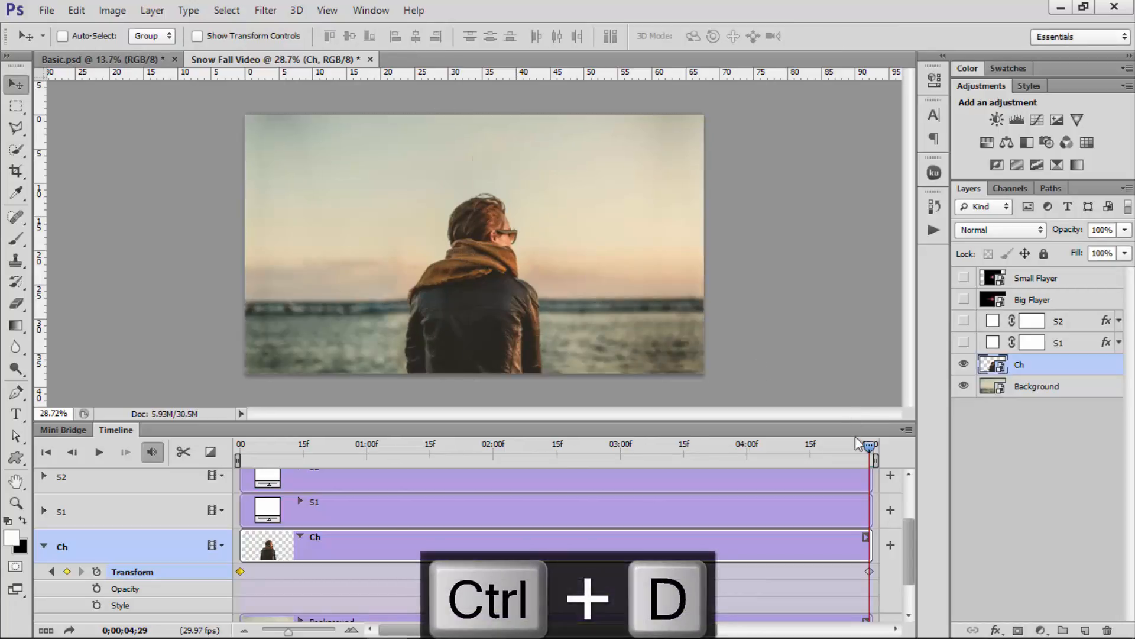
Collapse the Ch track, expand the Background track and add its starting Transform keyframe at 0;00;00;00
left_click_drag(868, 449, 260, 473)
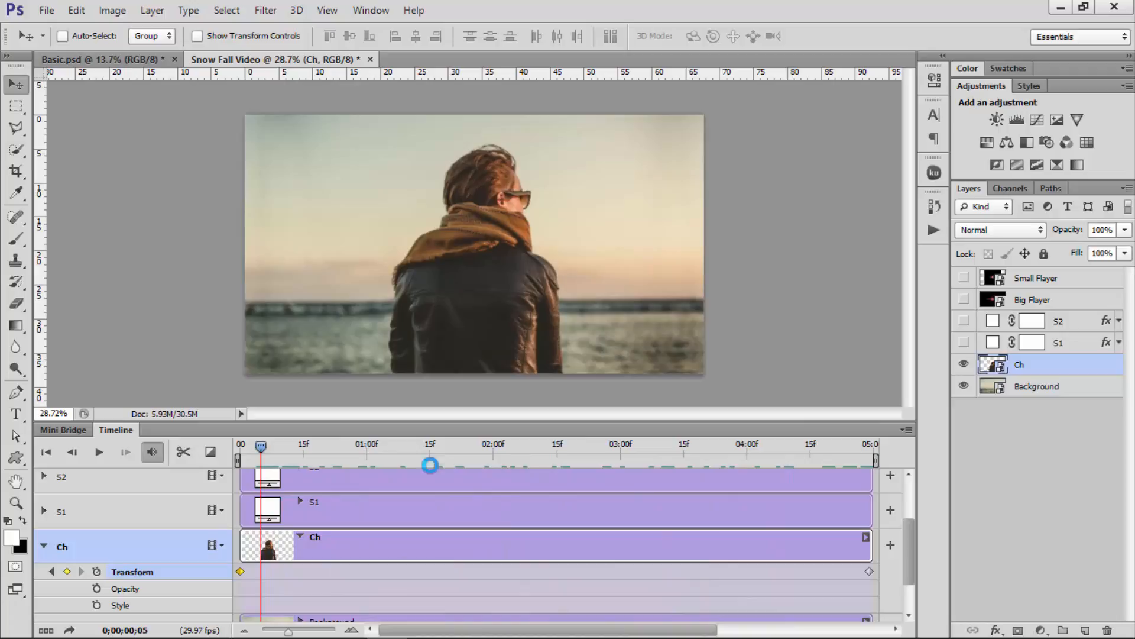
left_click(1024, 392)
left_click(43, 546)
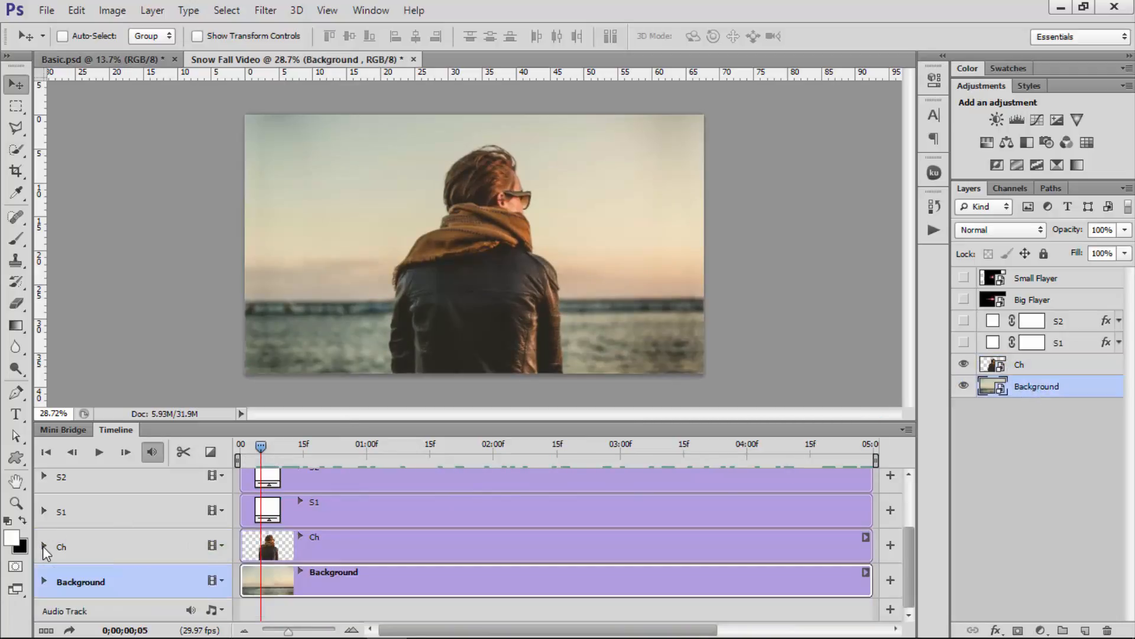
left_click(43, 582)
scroll(114, 574, "down", 3)
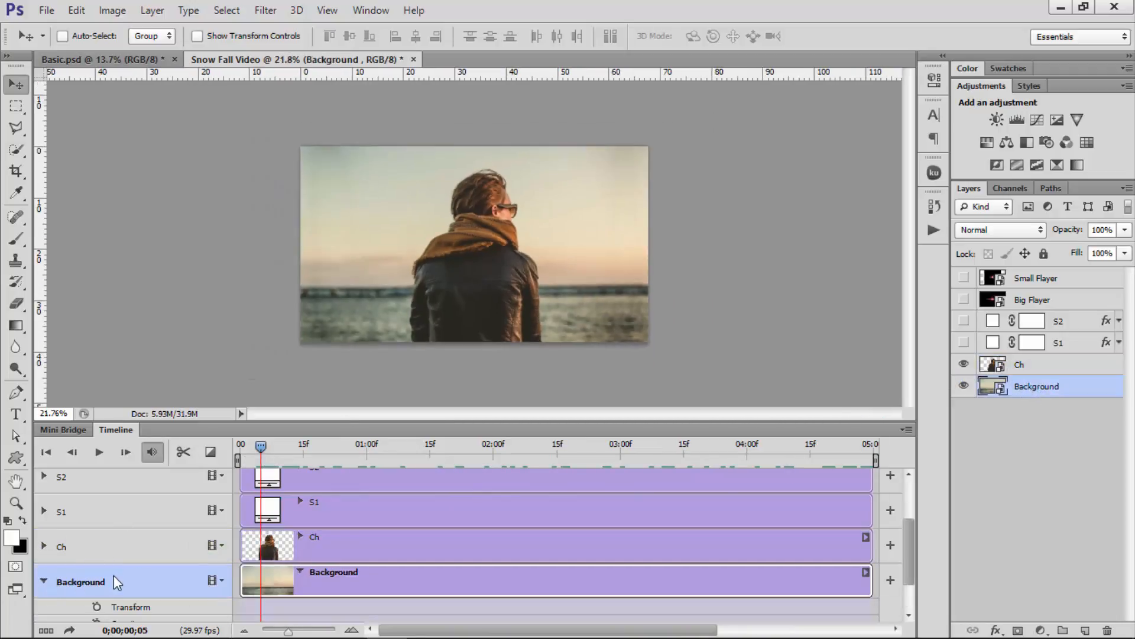
scroll(123, 572, "up", 2)
left_click_drag(907, 553, 908, 586)
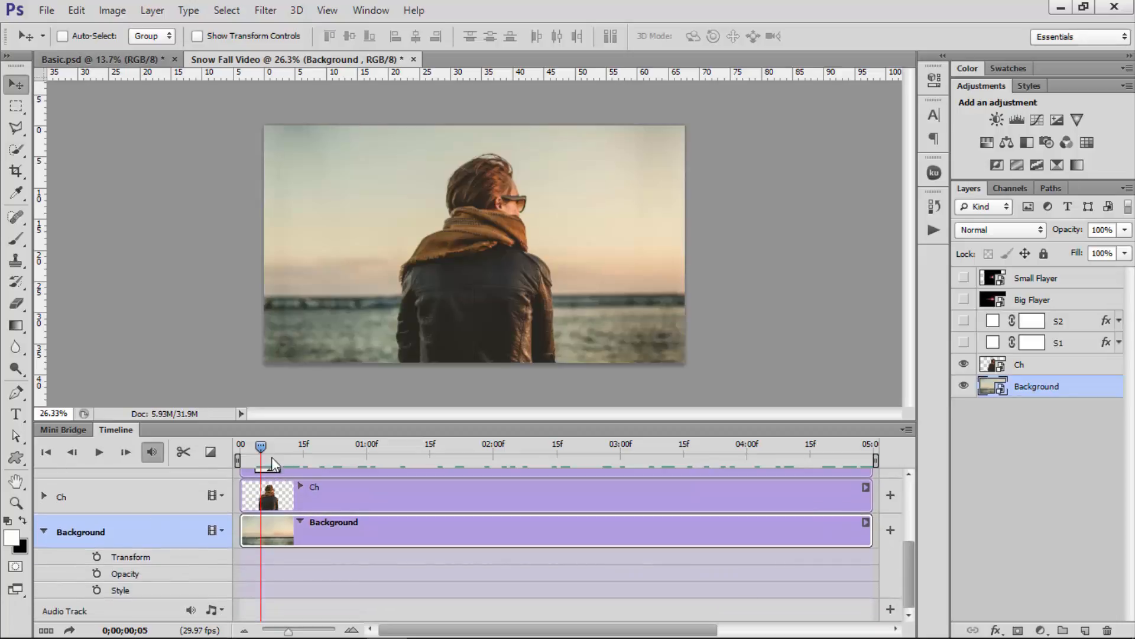
left_click_drag(260, 449, 224, 454)
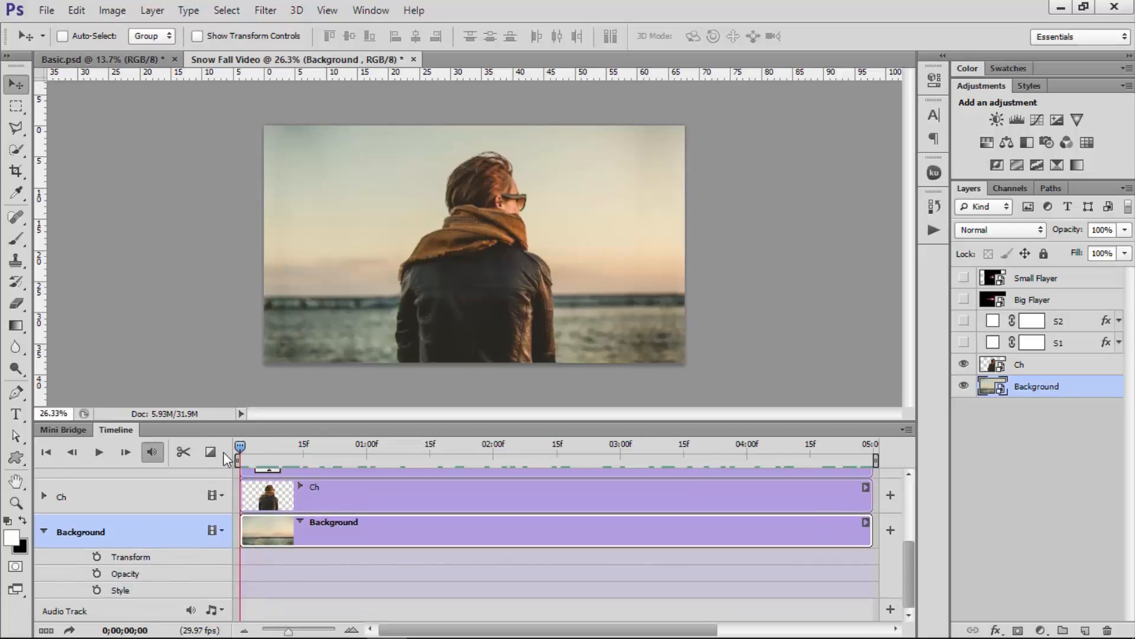
left_click(97, 557)
At 0;00;04;29, scale the Background layer up proportionally around its center to about 140.5%
left_click_drag(242, 449, 867, 489)
left_click_drag(872, 449, 857, 450)
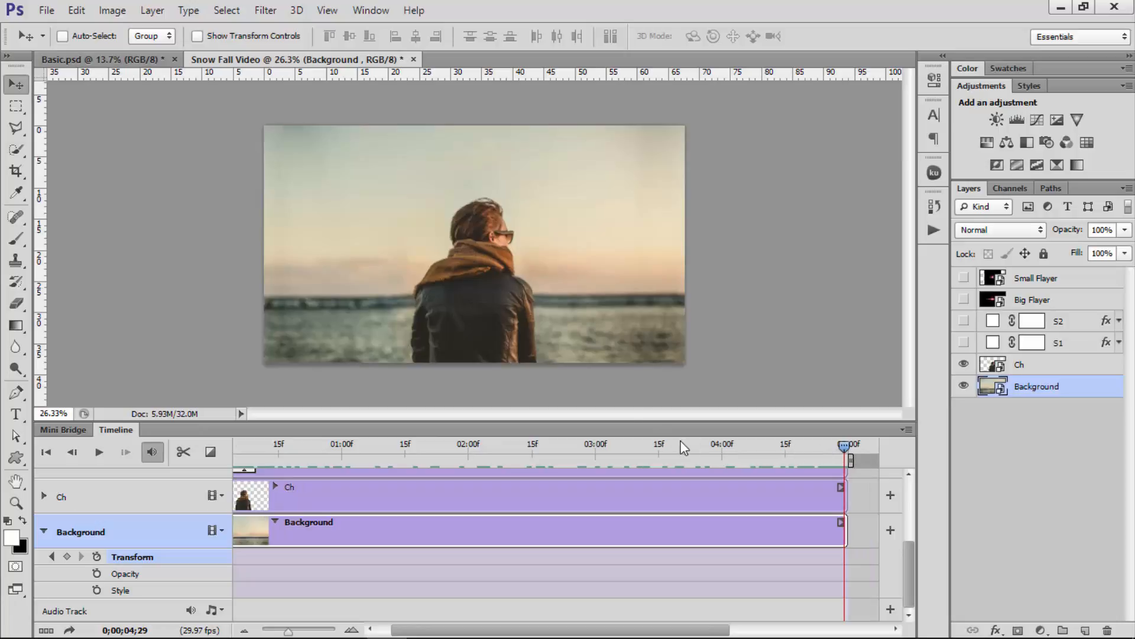
key("ctrl+t")
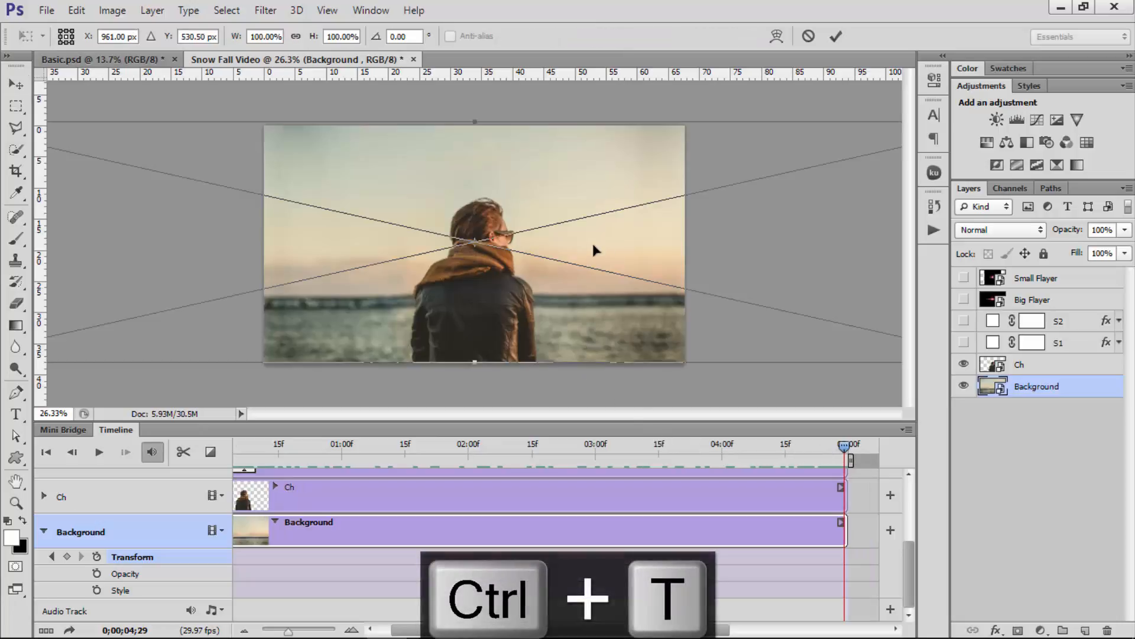
scroll(587, 242, "down", 5)
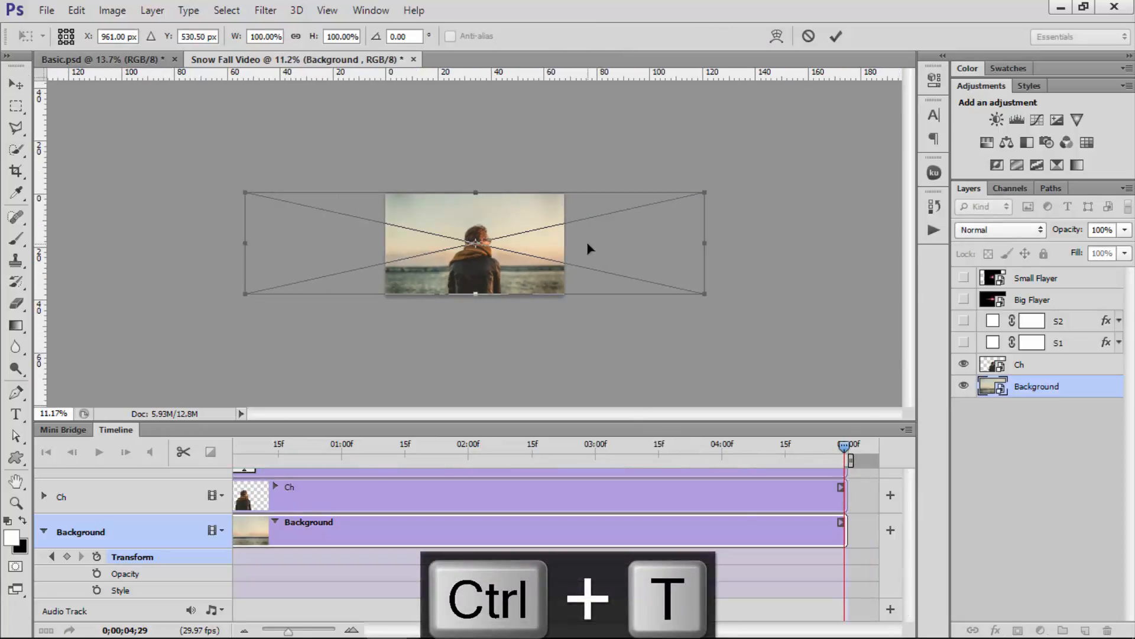
left_click_drag(705, 192, 798, 171)
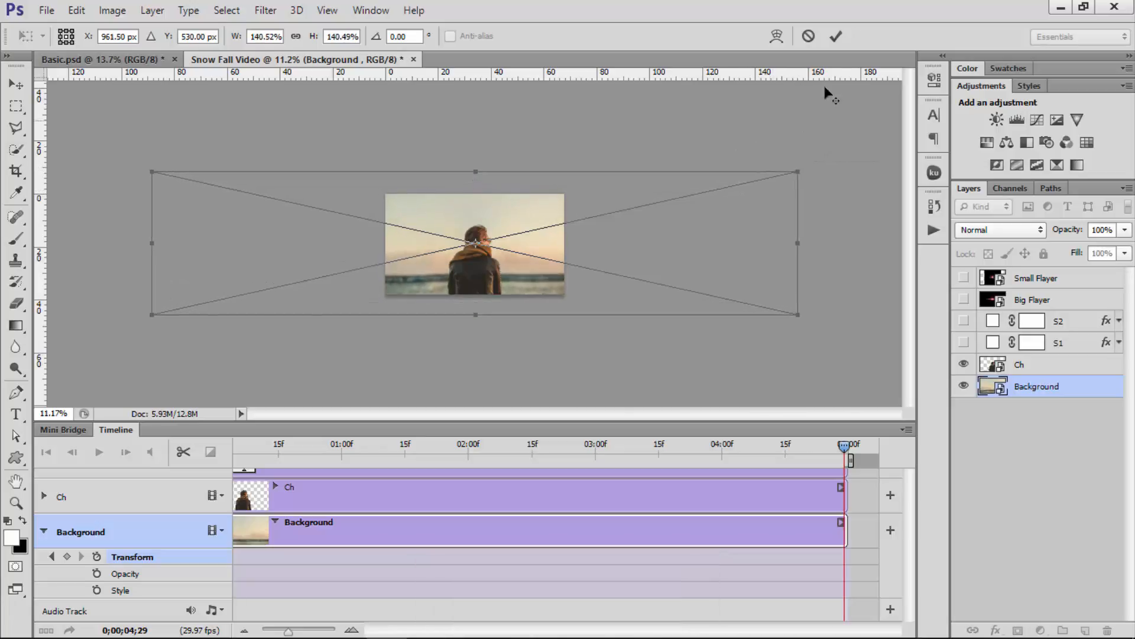
left_click(836, 36)
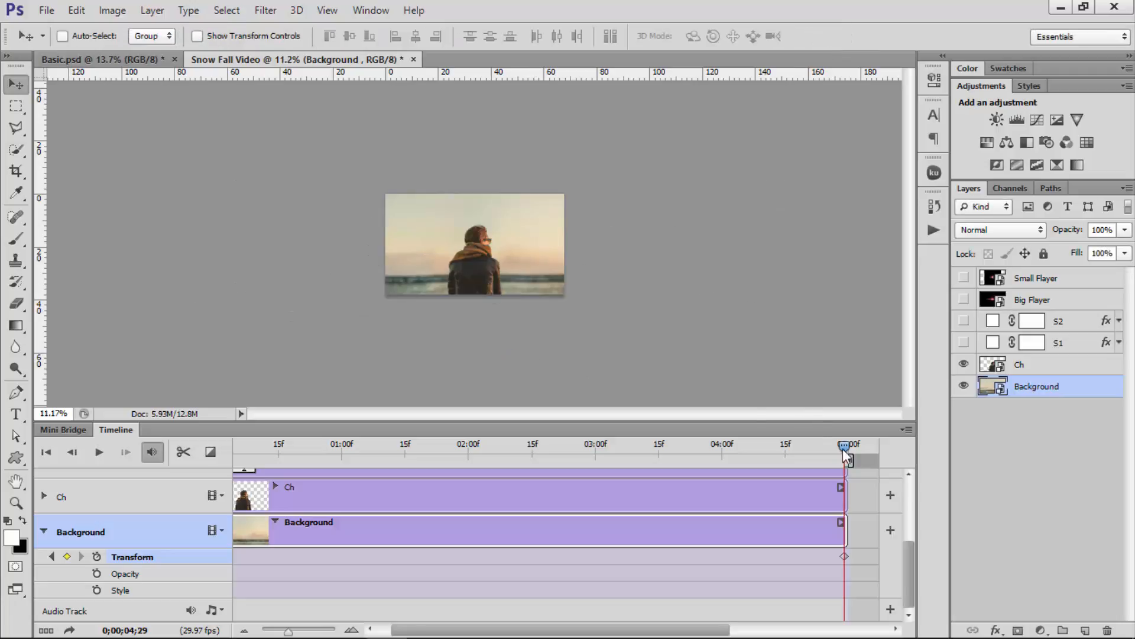
Return the playhead to 0;00;00;00, collapse the Background track and show the S1 snow layer
left_click_drag(846, 456, 209, 471)
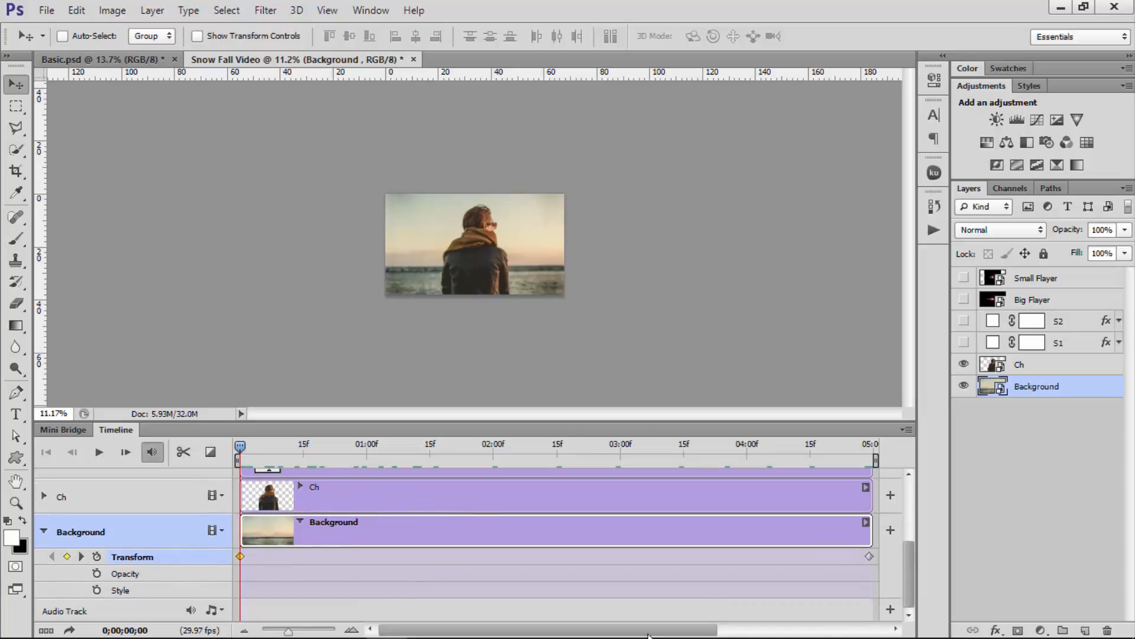
left_click(43, 532)
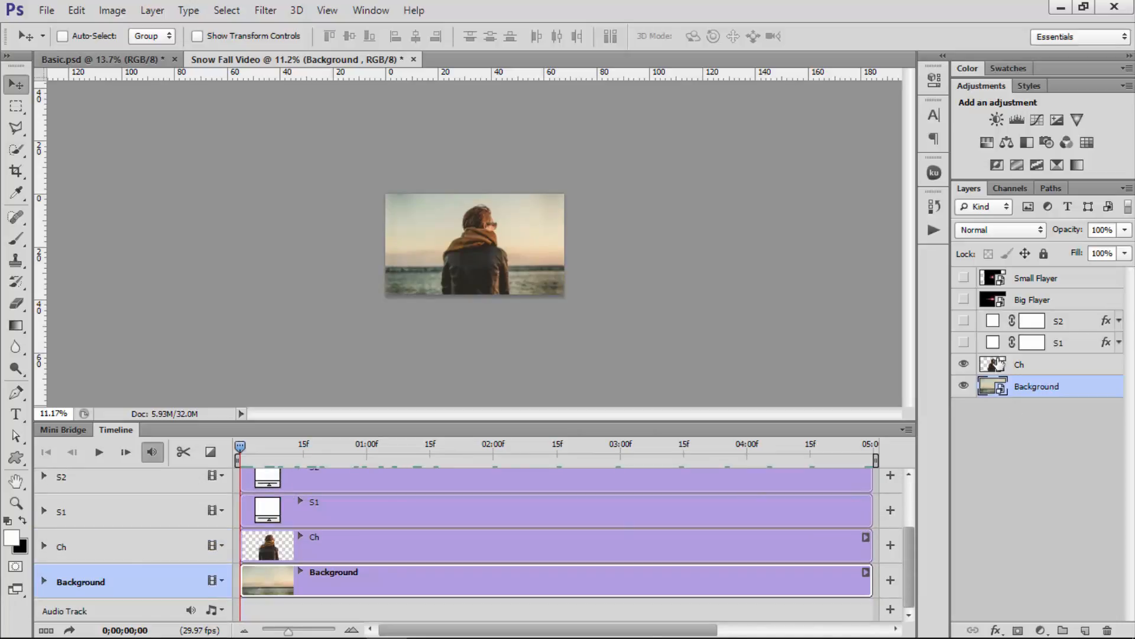
left_click(1072, 342)
left_click(964, 342)
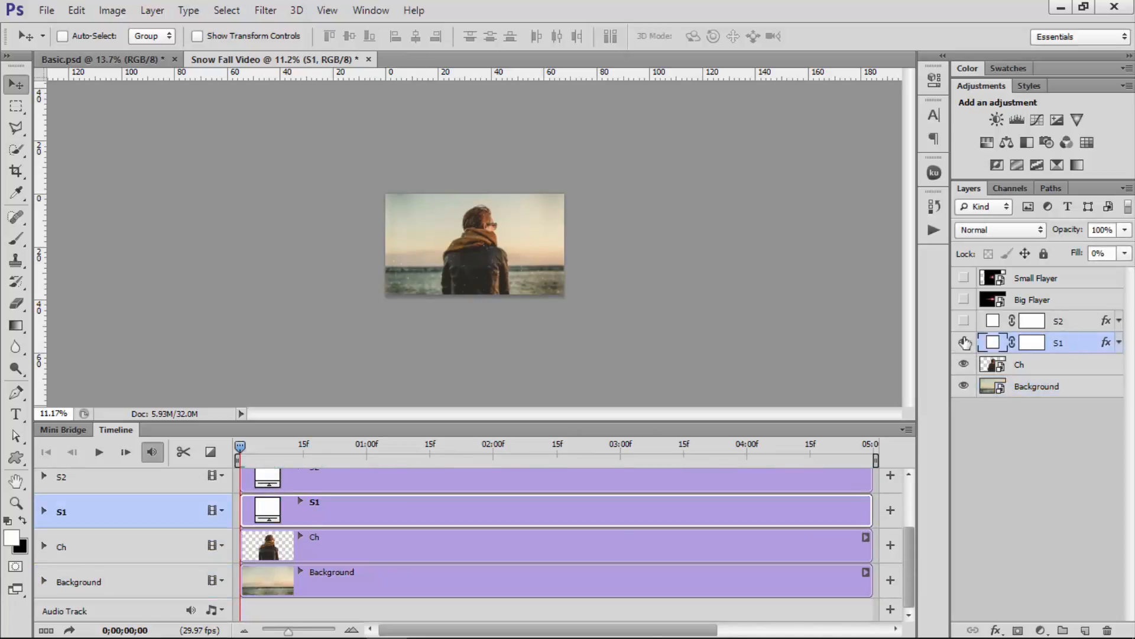
Expand the S1 track and add its starting Position keyframe at 0;00;00;00, dismissing the layer position notice
left_click(44, 511)
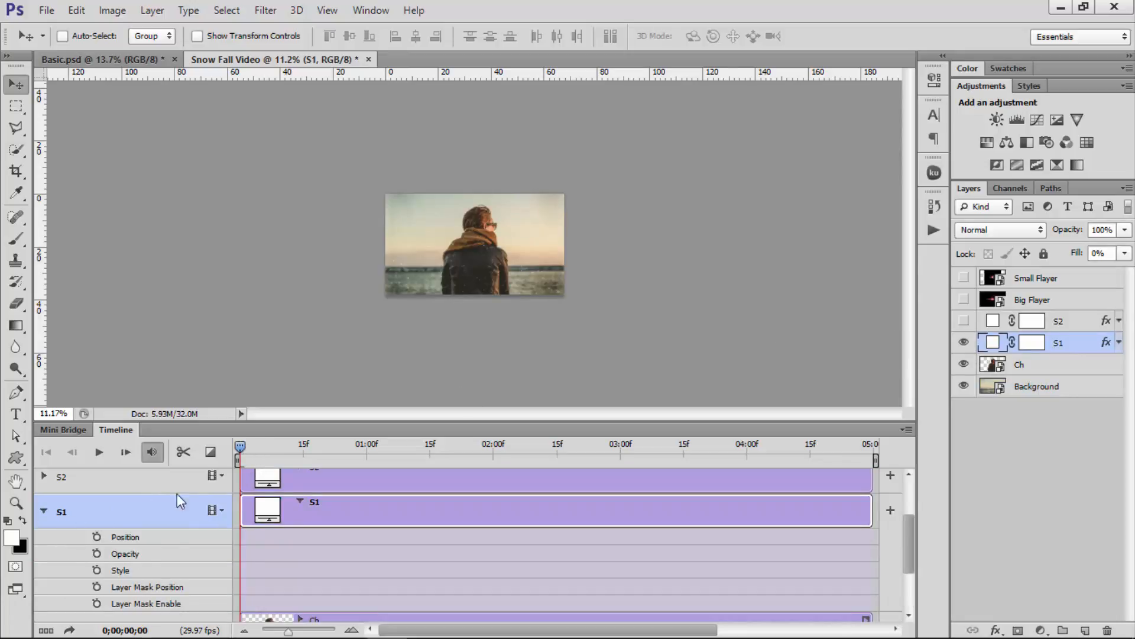
left_click(96, 537)
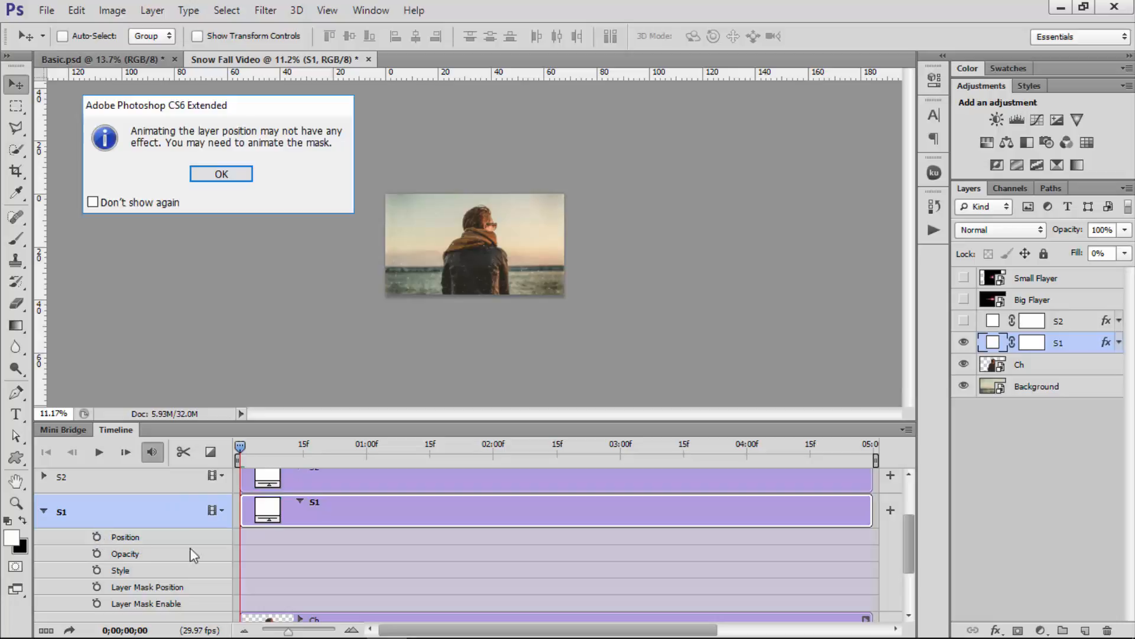
left_click(222, 175)
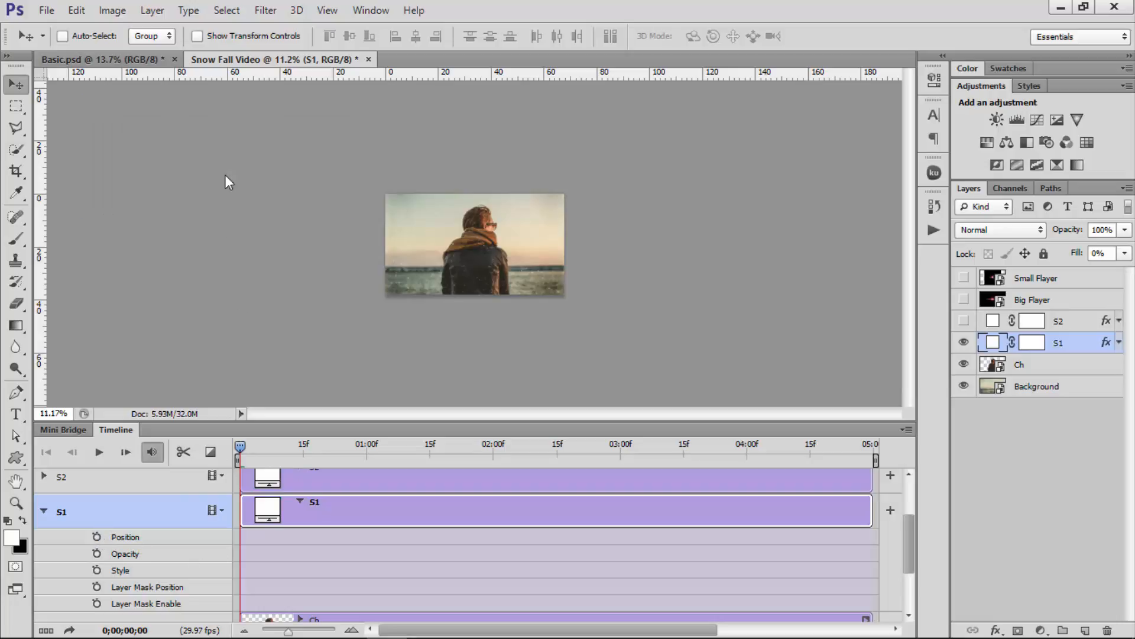
scroll(448, 287, "up", 8)
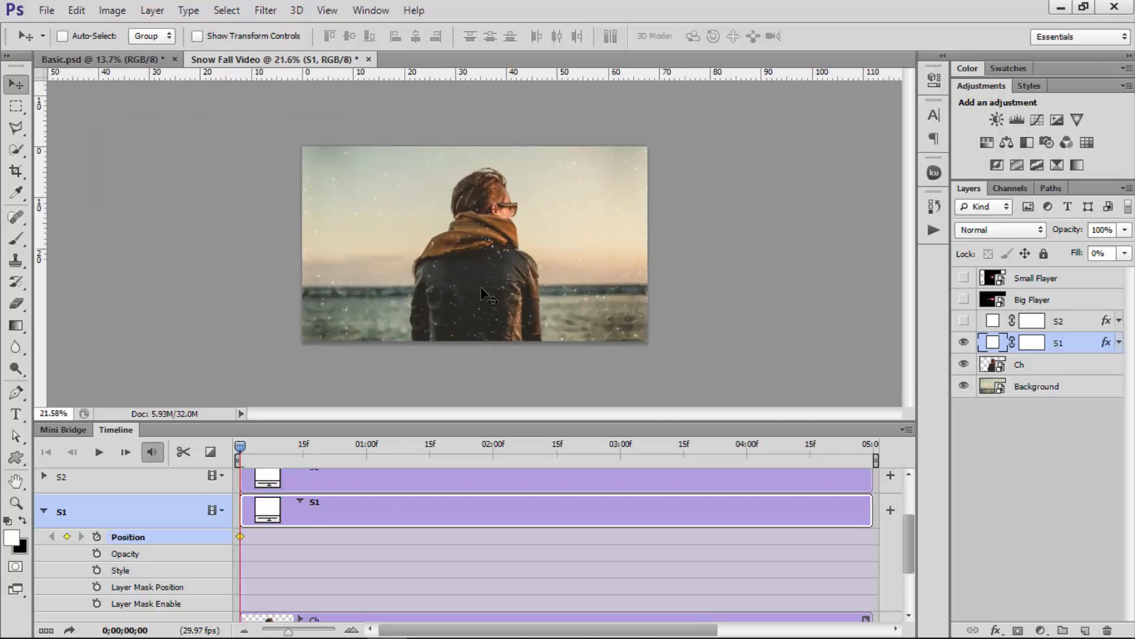
scroll(489, 283, "up", 1)
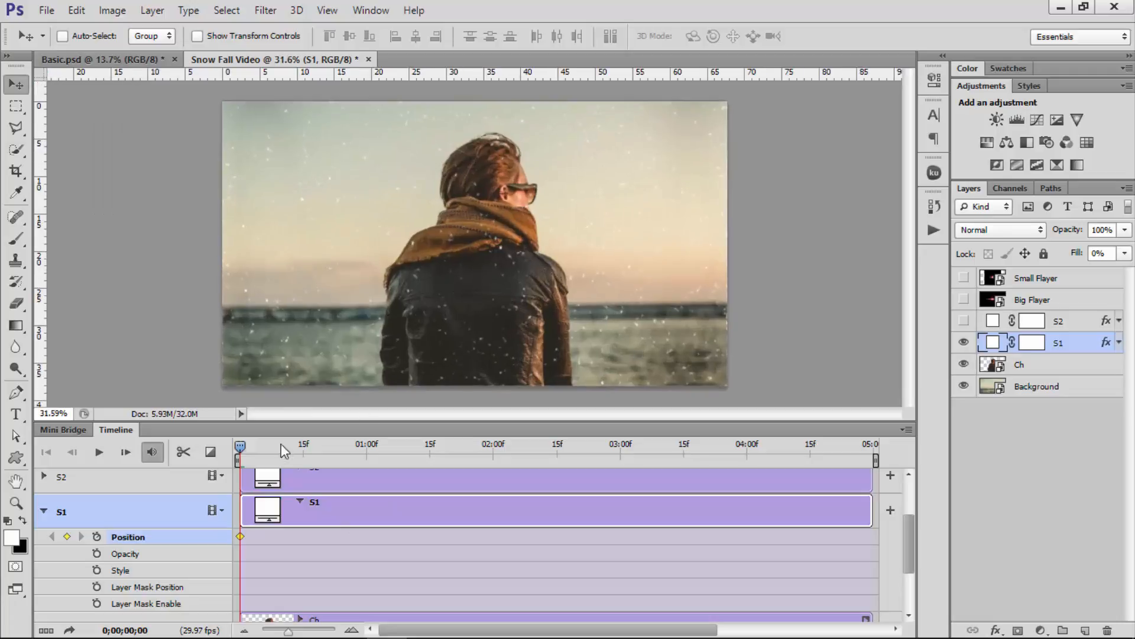
At 0;00;01;15, move the S1 snow downward and shift the resulting Position keyframe to the end of the timeline
left_click_drag(241, 452, 430, 459)
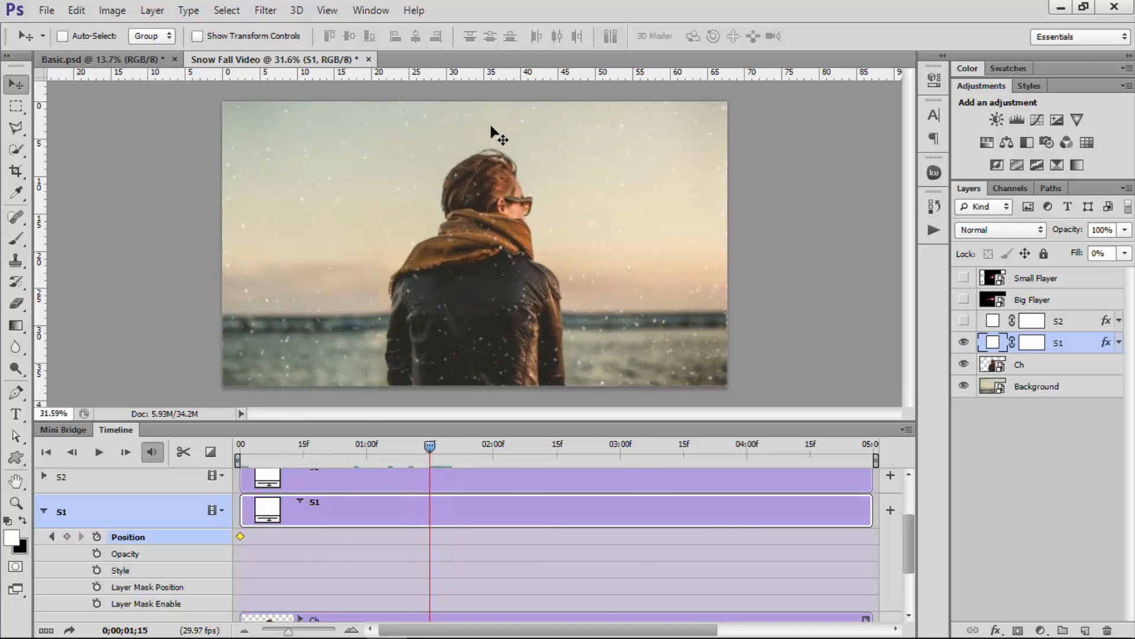
left_click_drag(491, 126, 478, 165)
left_click_drag(433, 536, 876, 559)
Preview the S1 snowfall from just after the one-second mark, then return the playhead to 0;00;00;02
left_click_drag(421, 448, 379, 449)
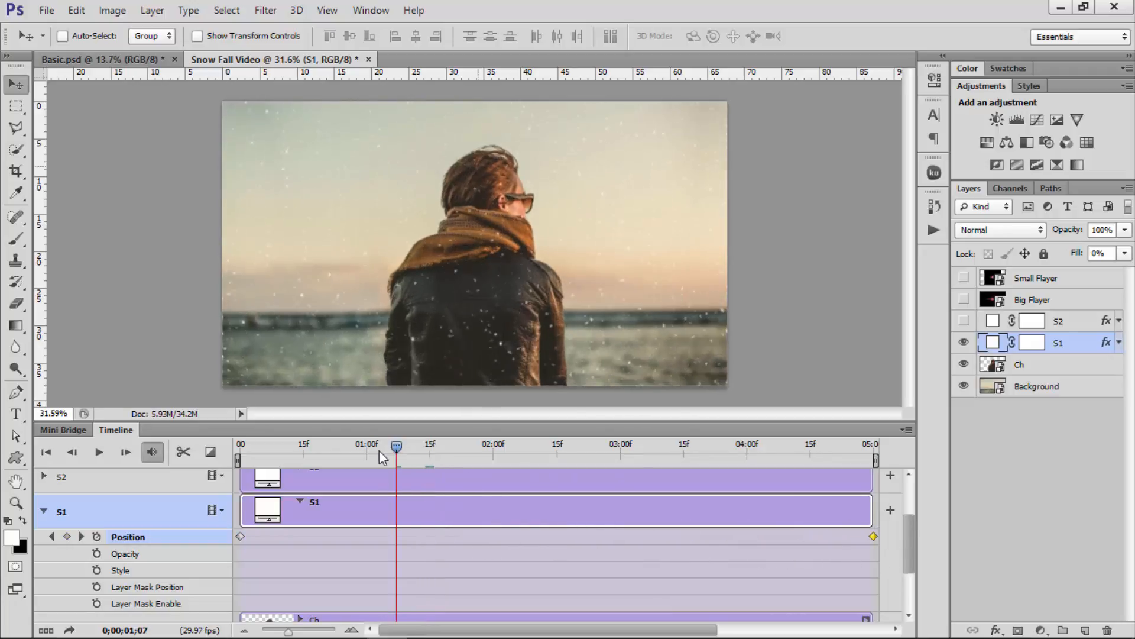
key("space")
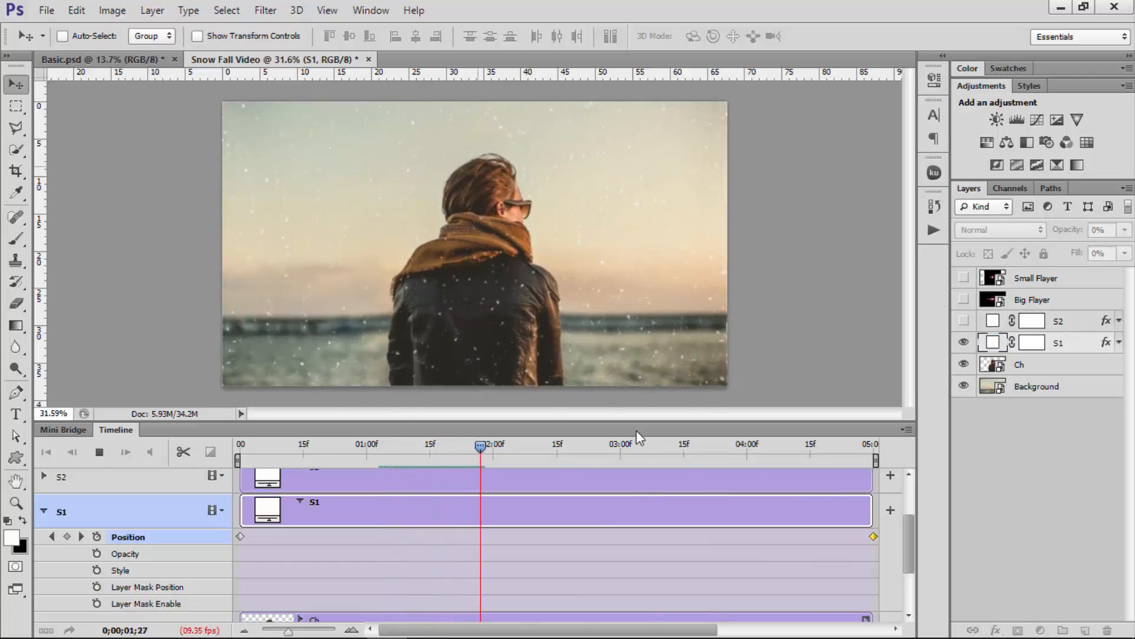
left_click_drag(521, 450, 392, 453)
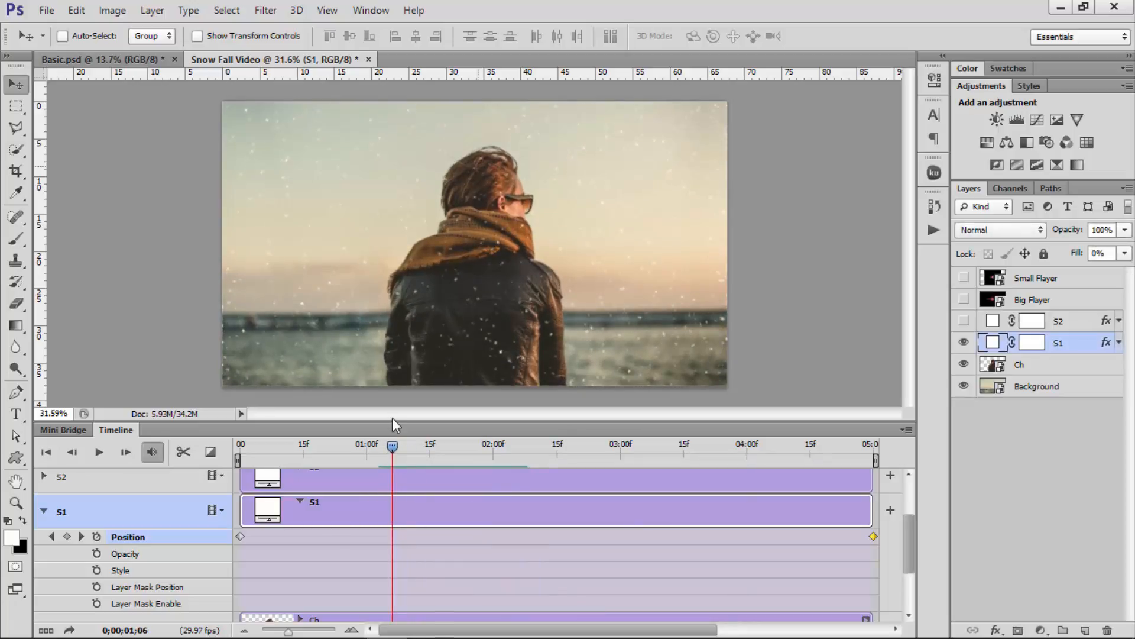
key("space")
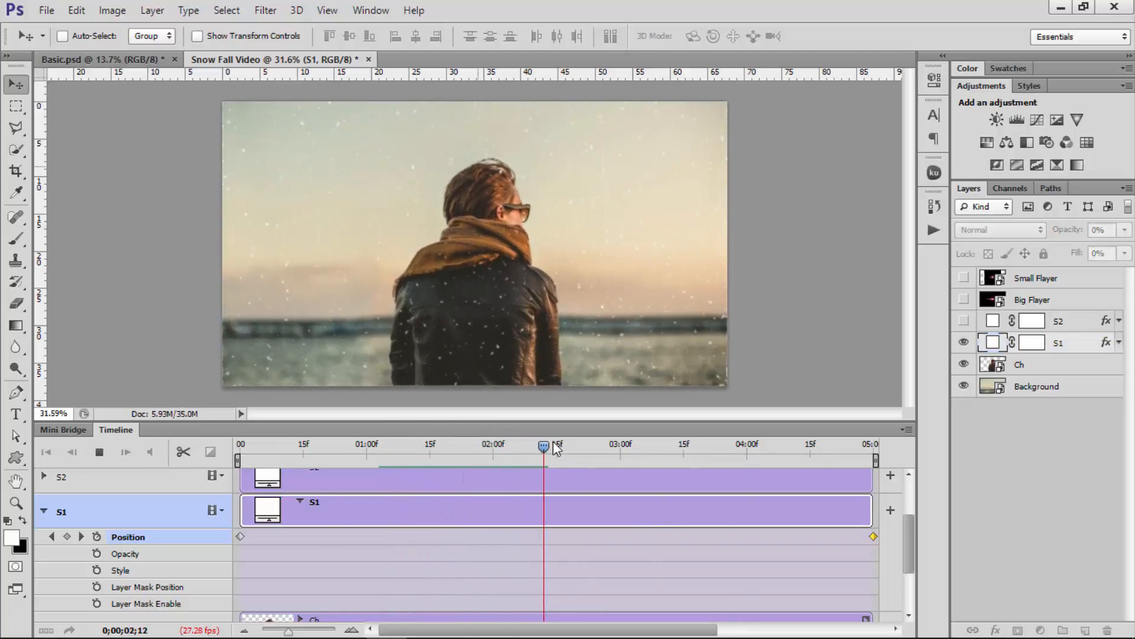
left_click_drag(546, 448, 248, 456)
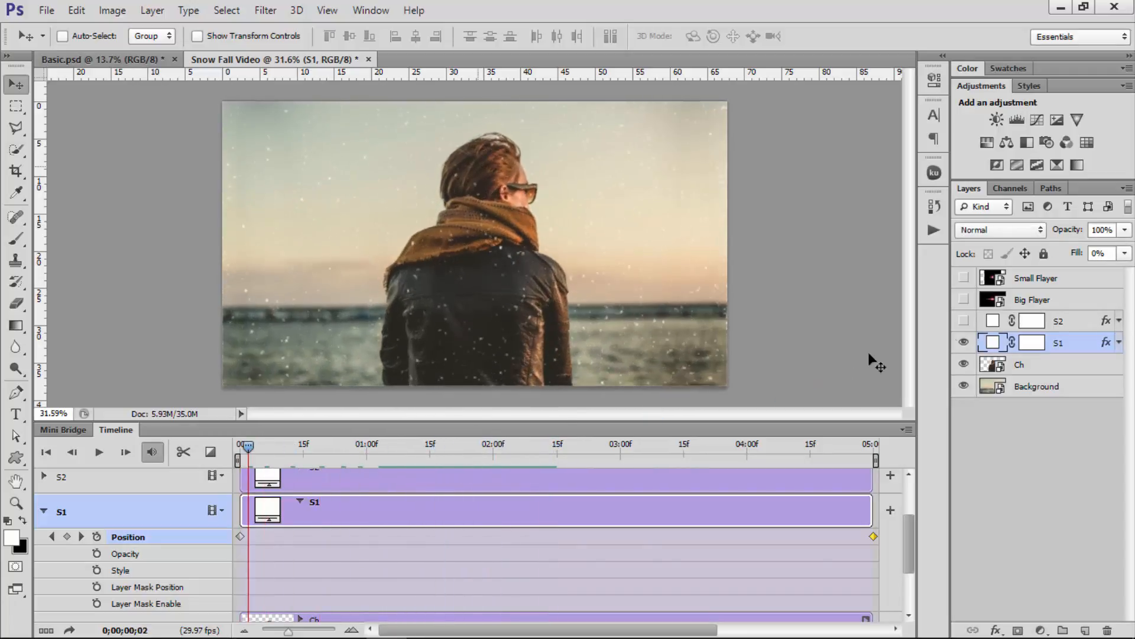
Show and select the S2 snow layer, collapse the S1 track and add S2's starting Position keyframe at 0;00;00;00
left_click(964, 320)
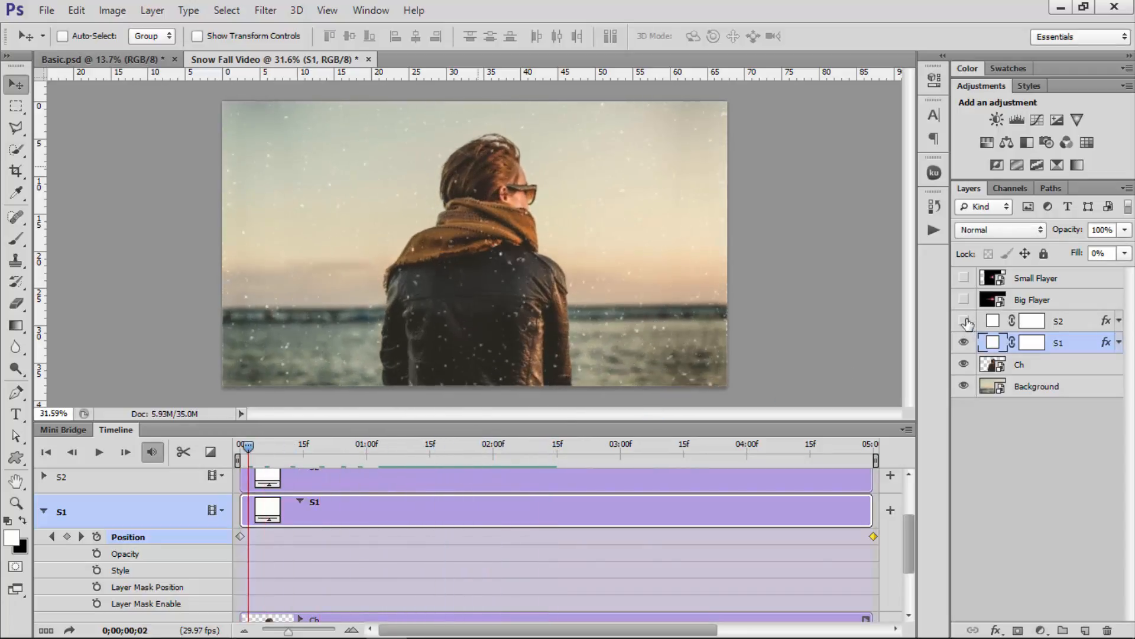
left_click(1060, 322)
left_click(44, 510)
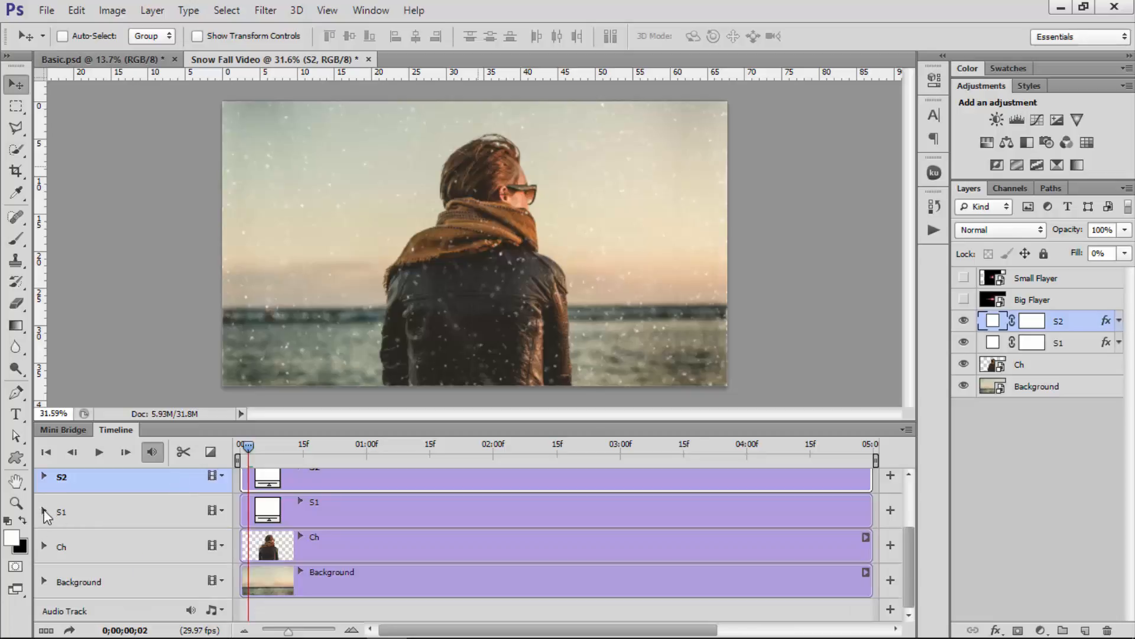
left_click(44, 476)
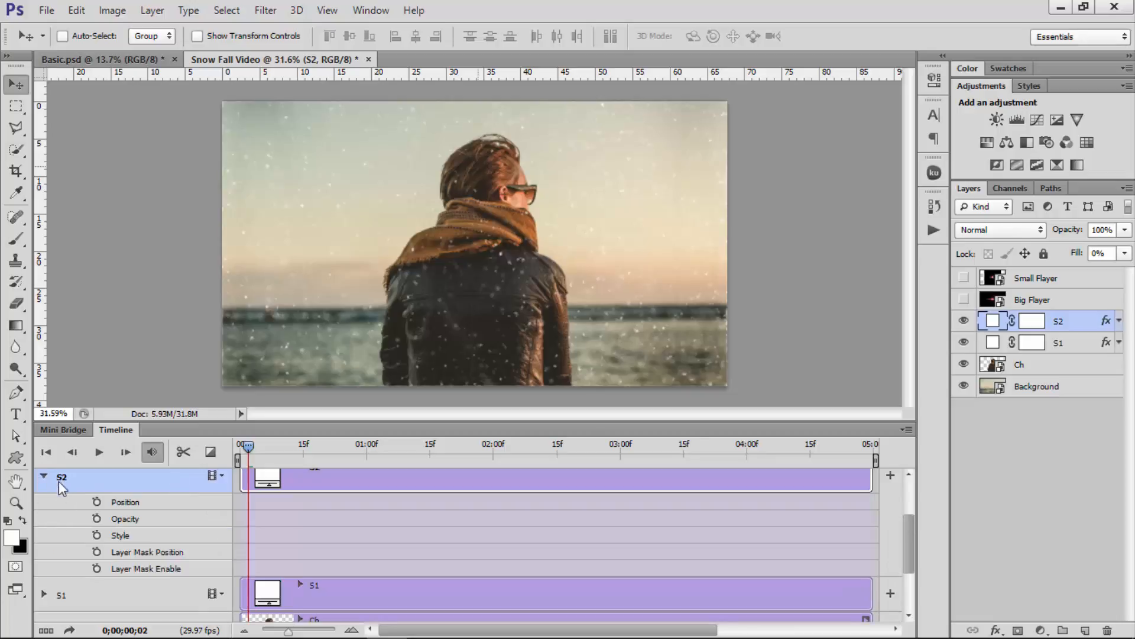
left_click(232, 454)
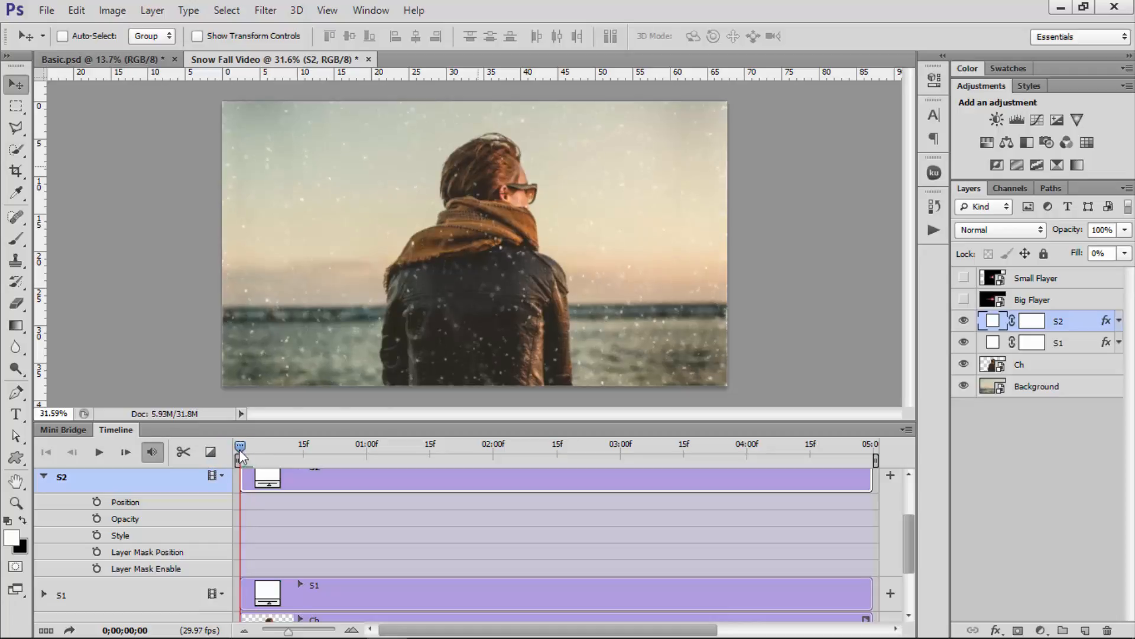
left_click(97, 502)
left_click(221, 173)
At 0;00;01;04, move the S2 snow down by about the canvas height and shift its new Position keyframe to the timeline's end
left_click_drag(241, 452, 384, 460)
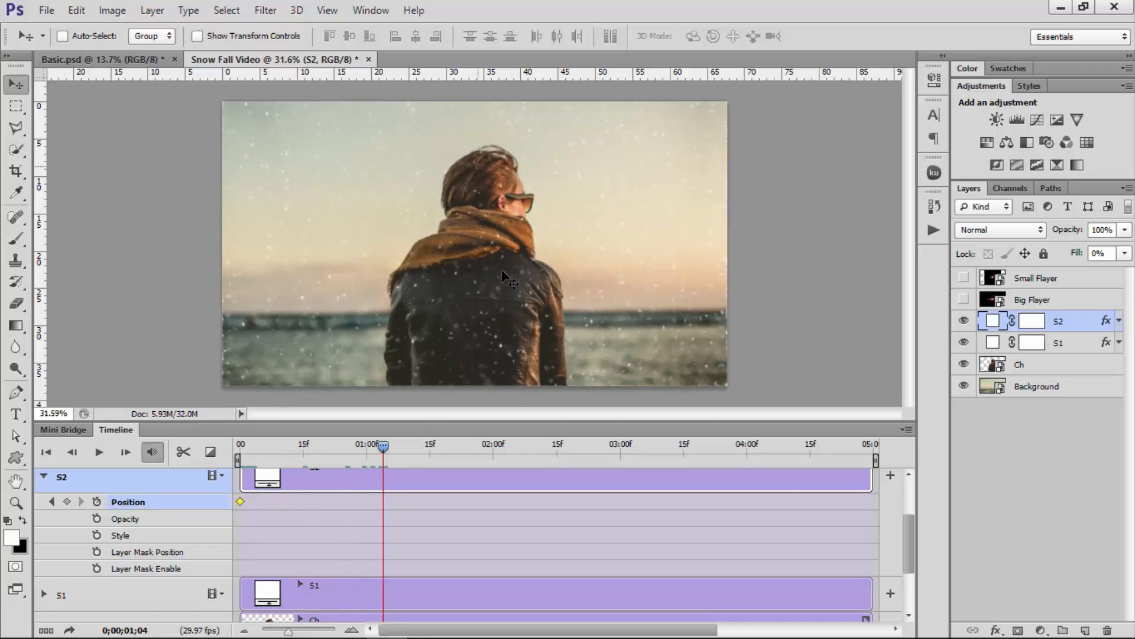
left_click_drag(486, 105, 486, 386)
left_click_drag(383, 502, 867, 499)
Preview the combined S1 and S2 snowfall from about 0;00;01;06 and stop at 0;00;01;29
key("space")
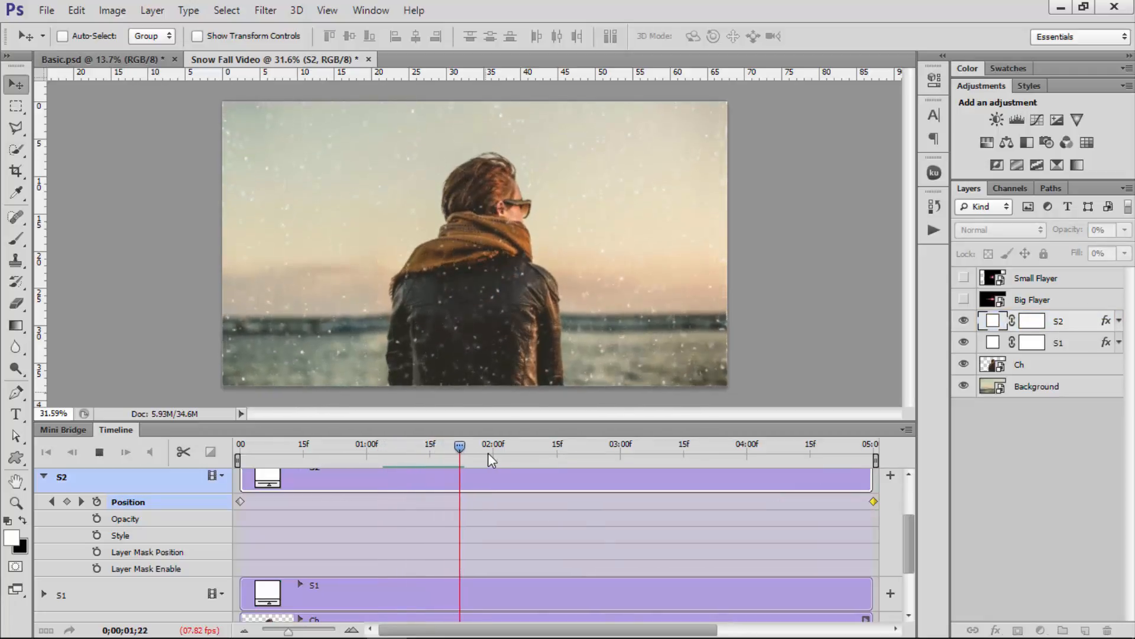
left_click_drag(489, 443, 391, 442)
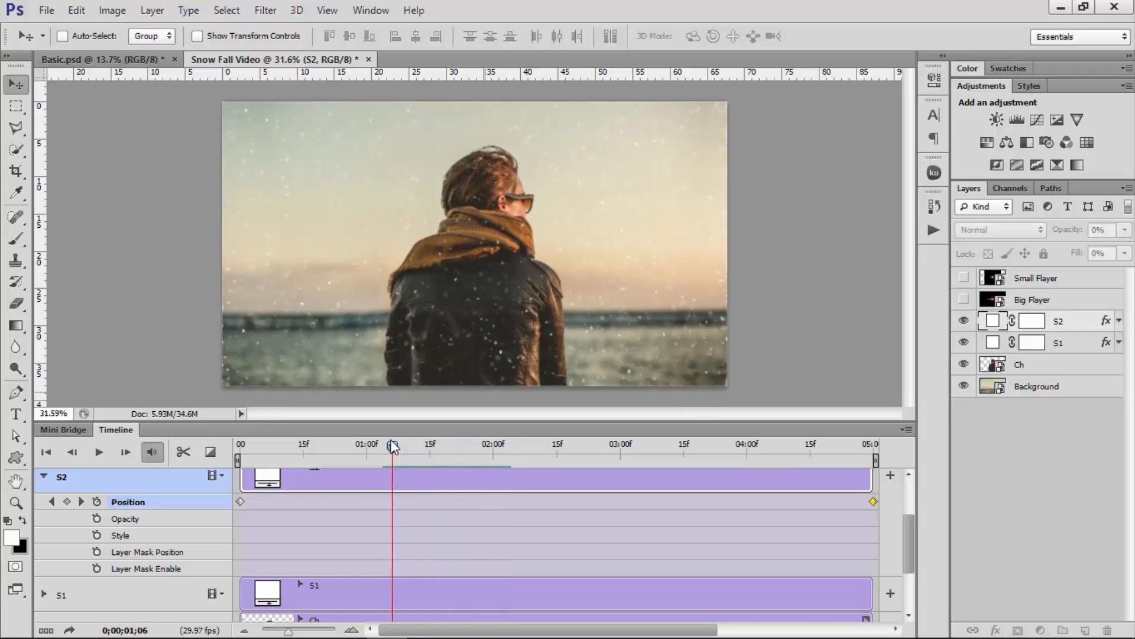
key("space")
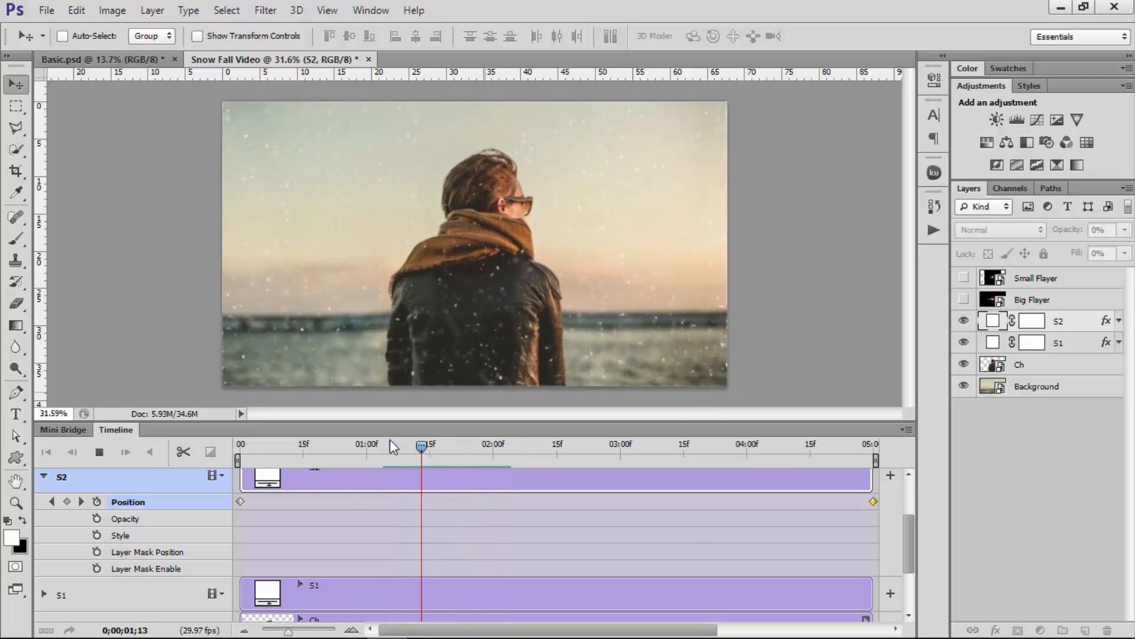
left_click(487, 448)
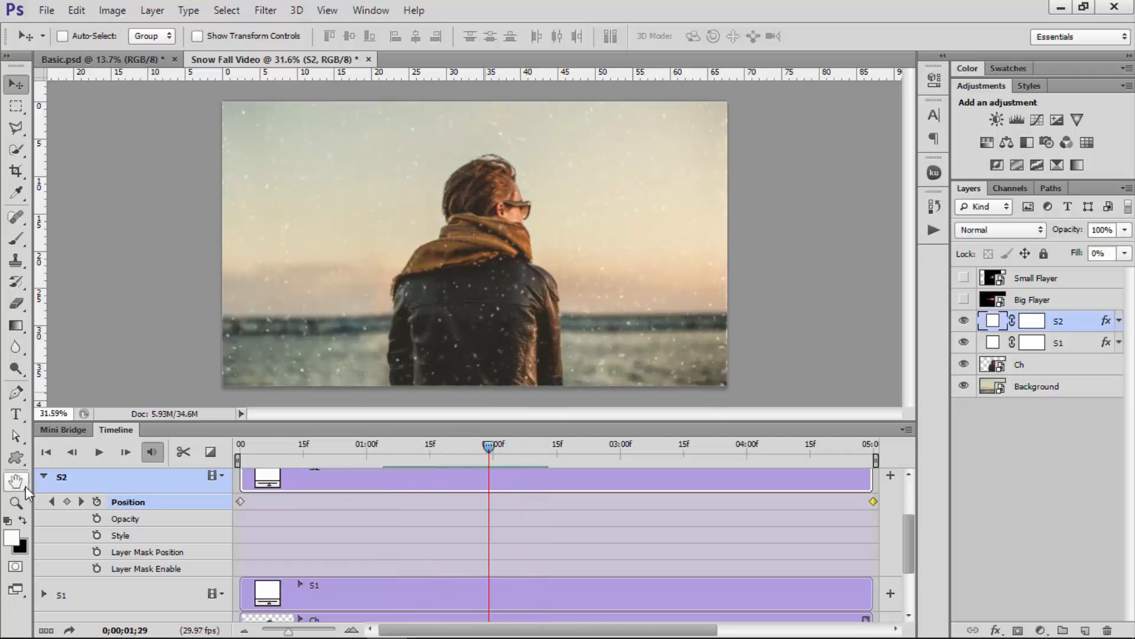
Collapse the S2 track, show the Big Flayer layer in Screen blend mode and move its flare to the horizon left of the subject
left_click(44, 476)
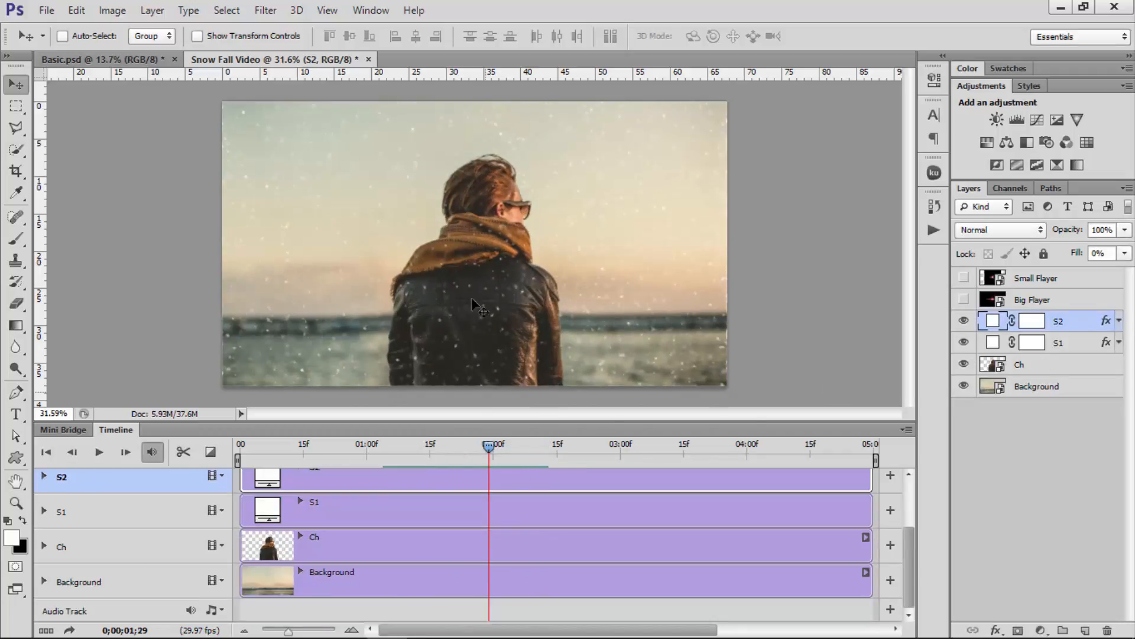
left_click(965, 299)
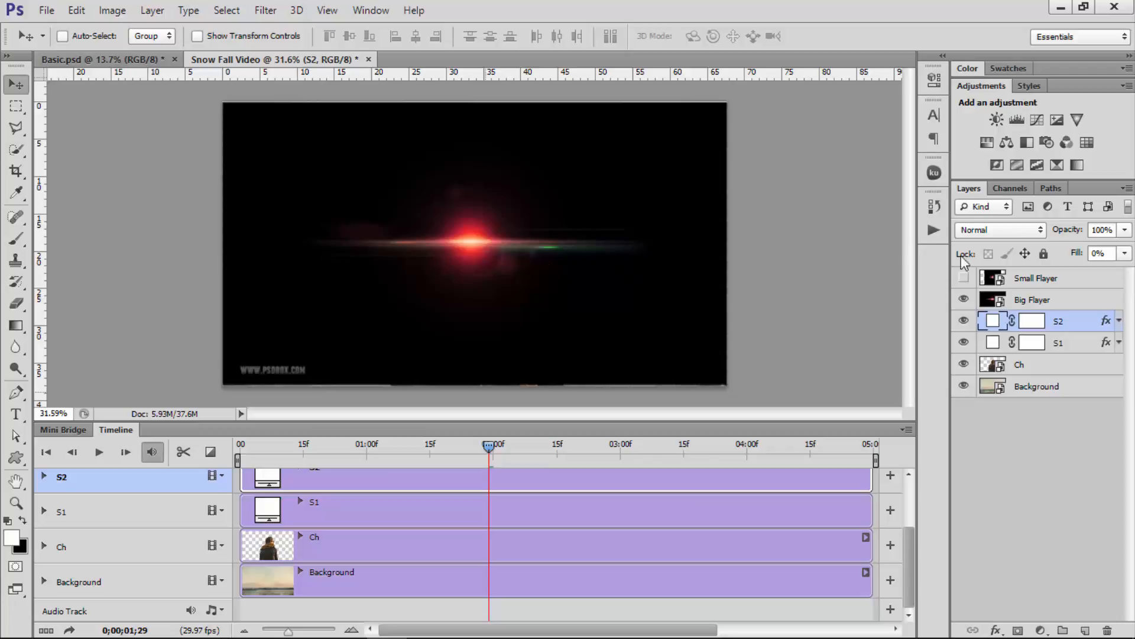
left_click(1021, 300)
left_click(965, 230)
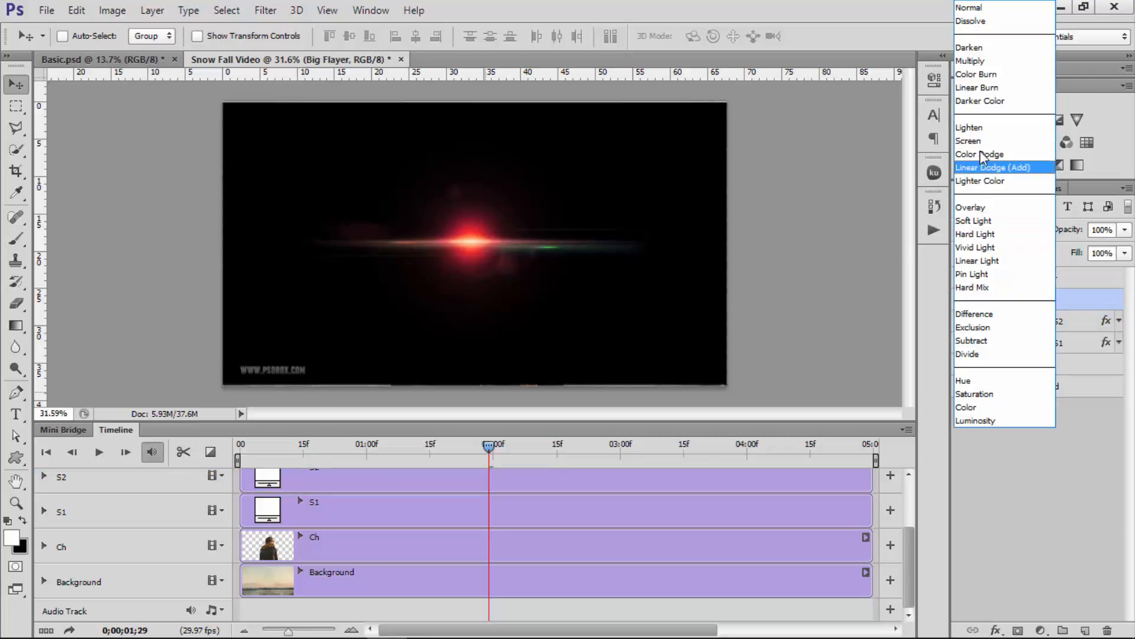
left_click(987, 141)
left_click_drag(484, 244, 361, 324)
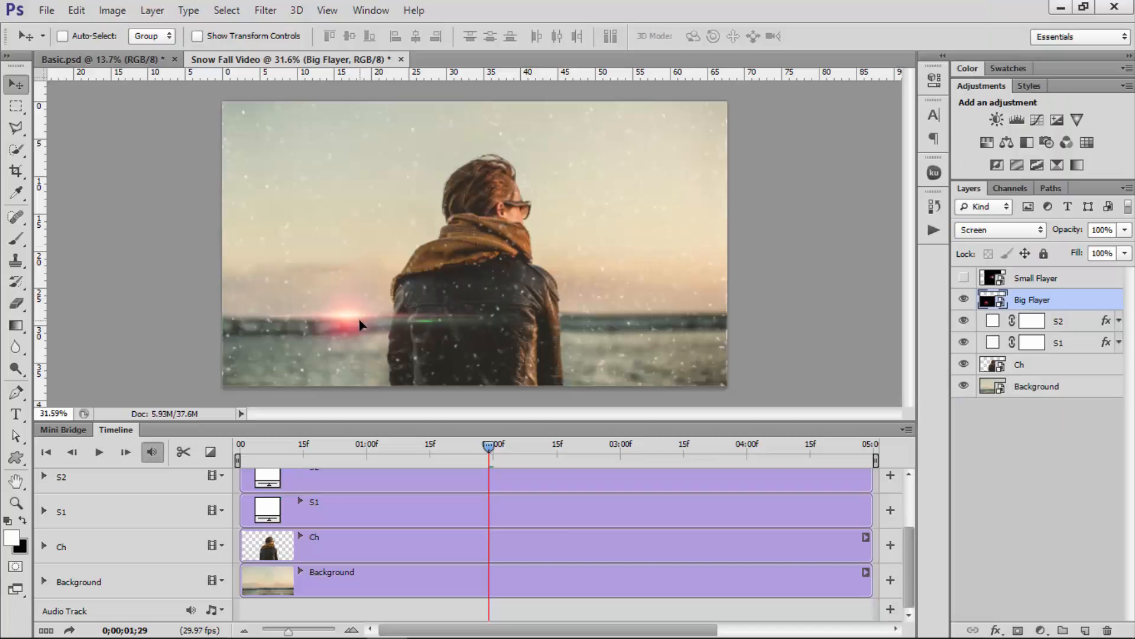
Return the playhead to 0;00;00;00 and align the Big Flayer flare with the horizon line
scroll(365, 314, "down", 2)
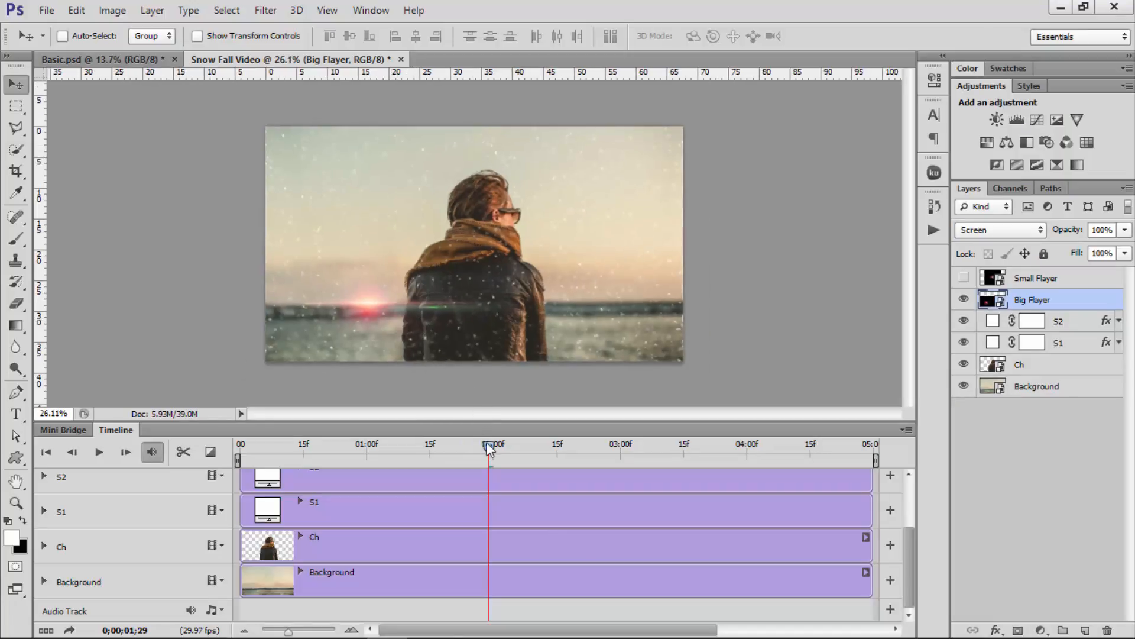
left_click_drag(488, 449, 203, 456)
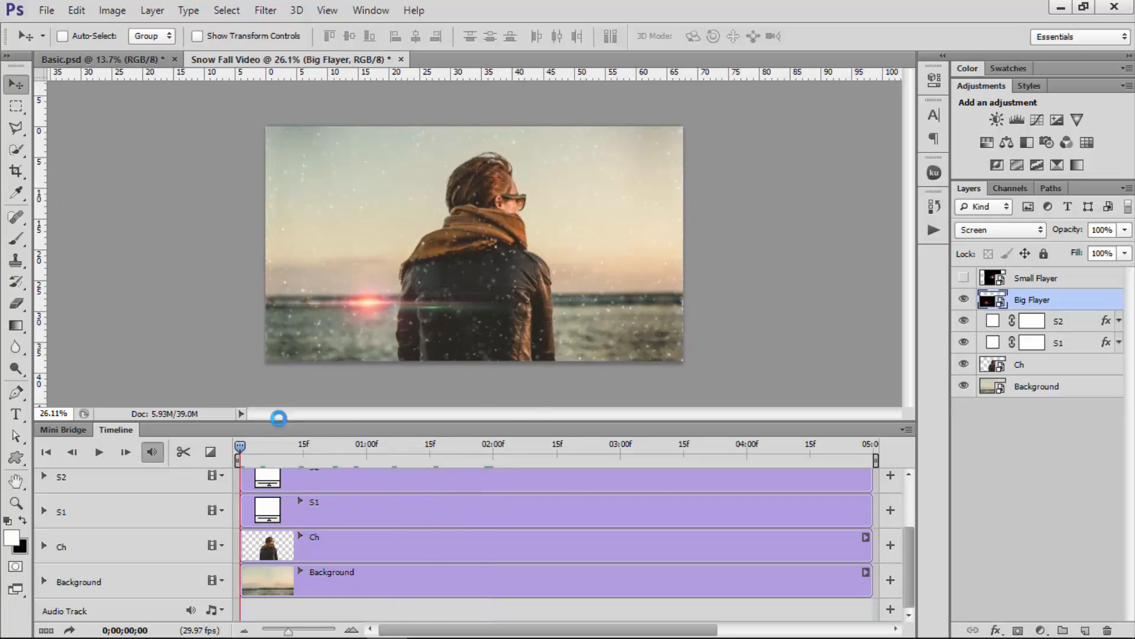
scroll(363, 334, "up", 2)
left_click_drag(332, 349, 340, 335)
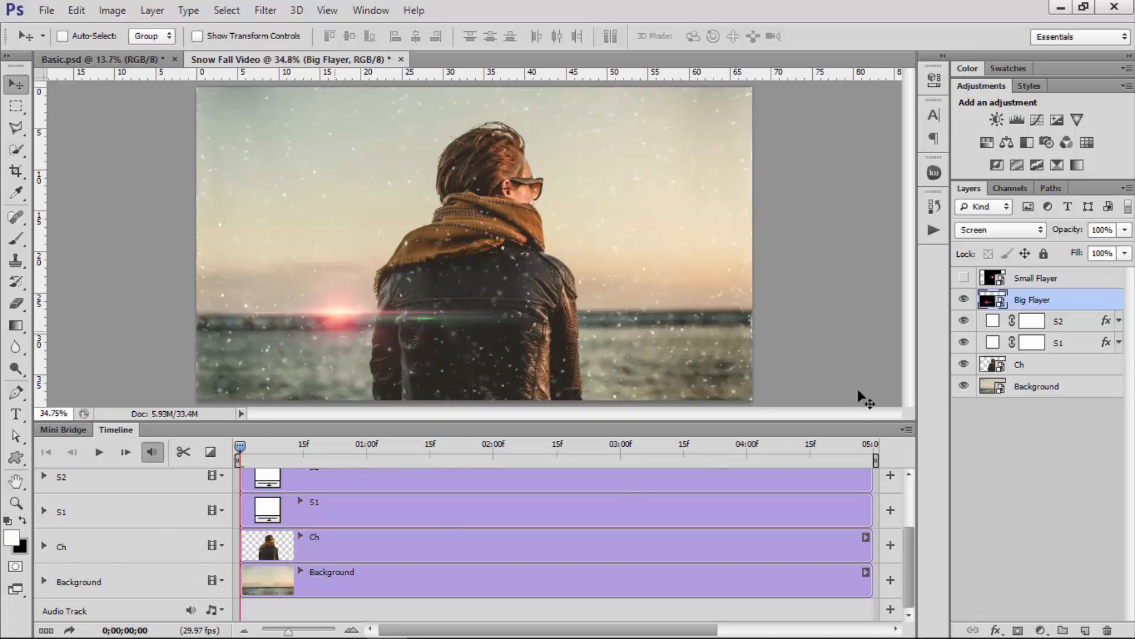
scroll(86, 555, "up", 3)
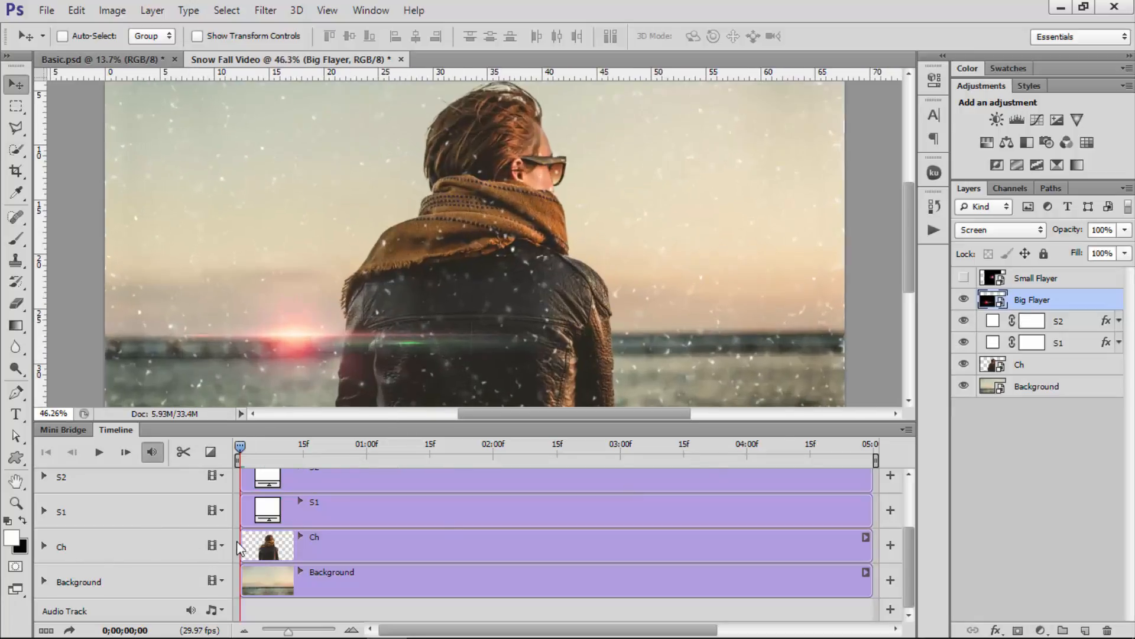
scroll(342, 322, "down", 2)
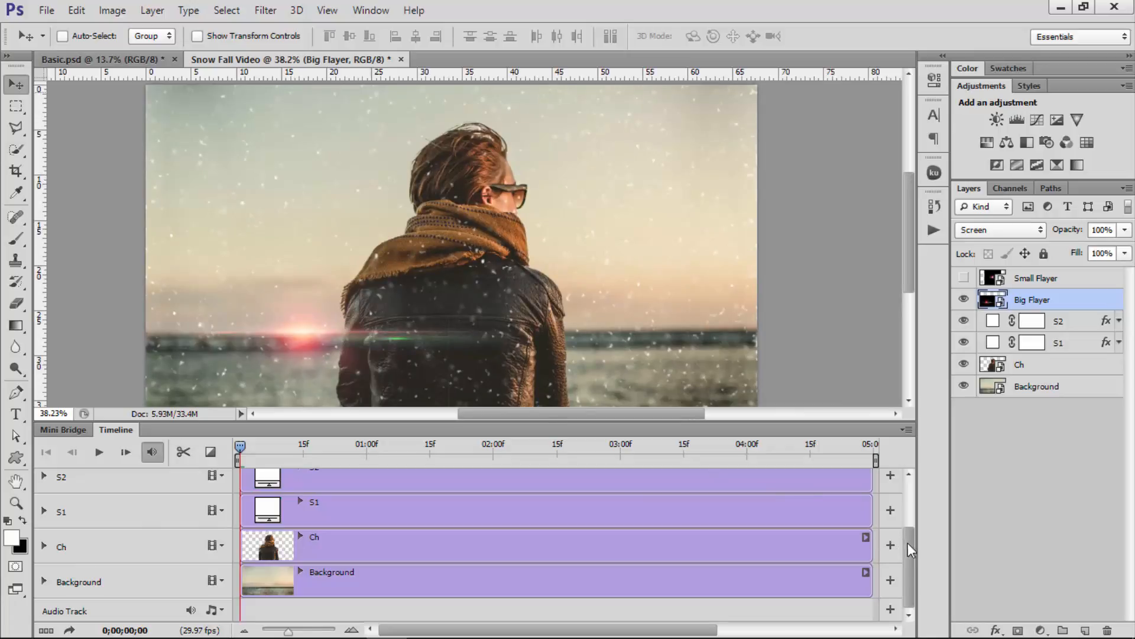
Expand the Big Flayer track and add its starting Transform keyframe at 0;00;00;00
scroll(908, 549, "up", 2)
left_click(44, 520)
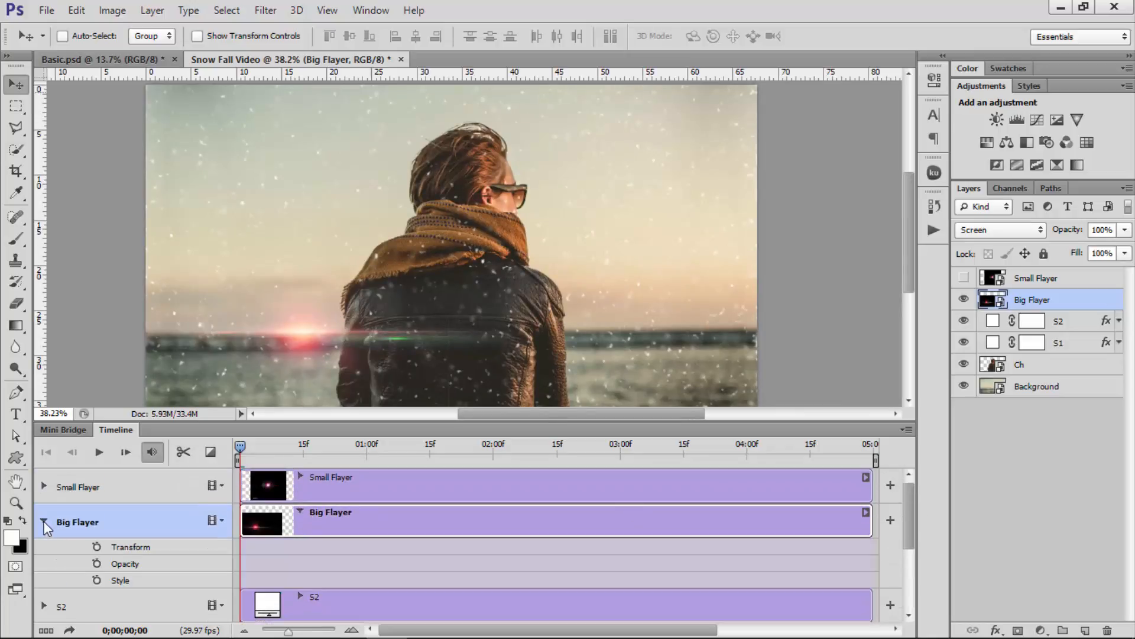
left_click(97, 546)
scroll(271, 343, "down", 2)
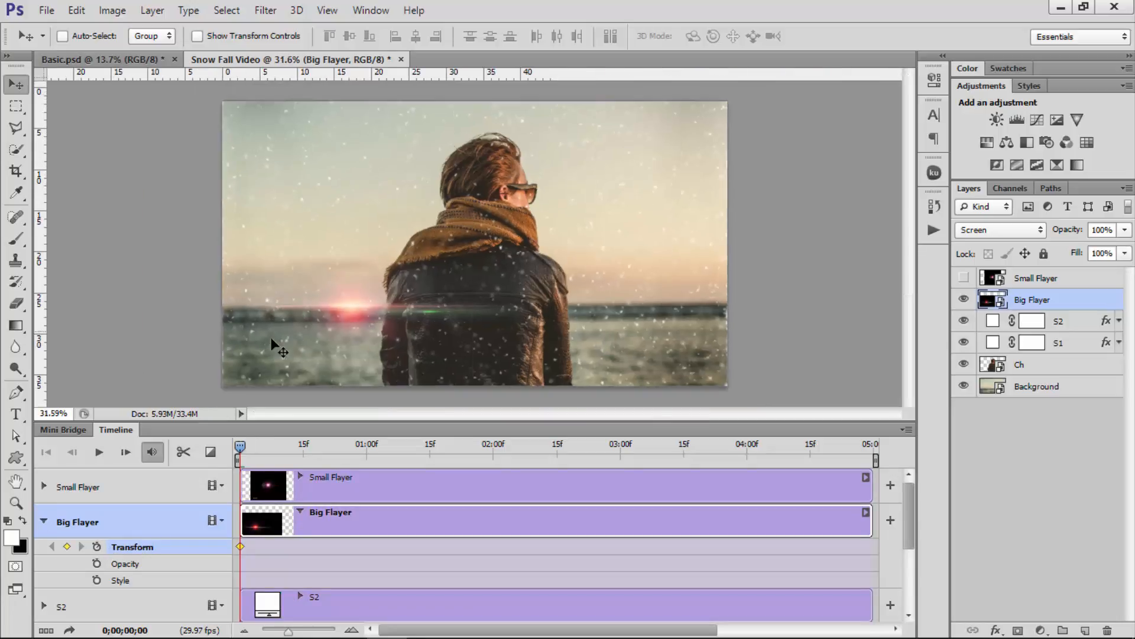
At 0;00;04;29, try moving the Big Flayer flare down onto the horizon to create an ending Transform keyframe
left_click_drag(258, 447, 877, 488)
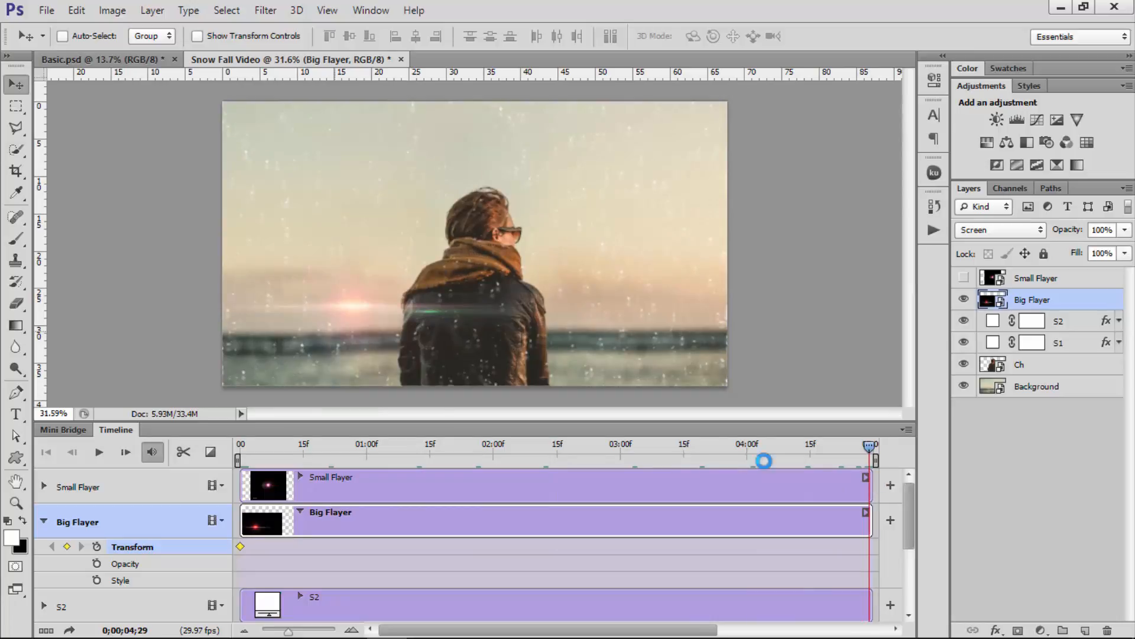
left_click_drag(371, 311, 371, 338)
scroll(346, 348, "down", 1)
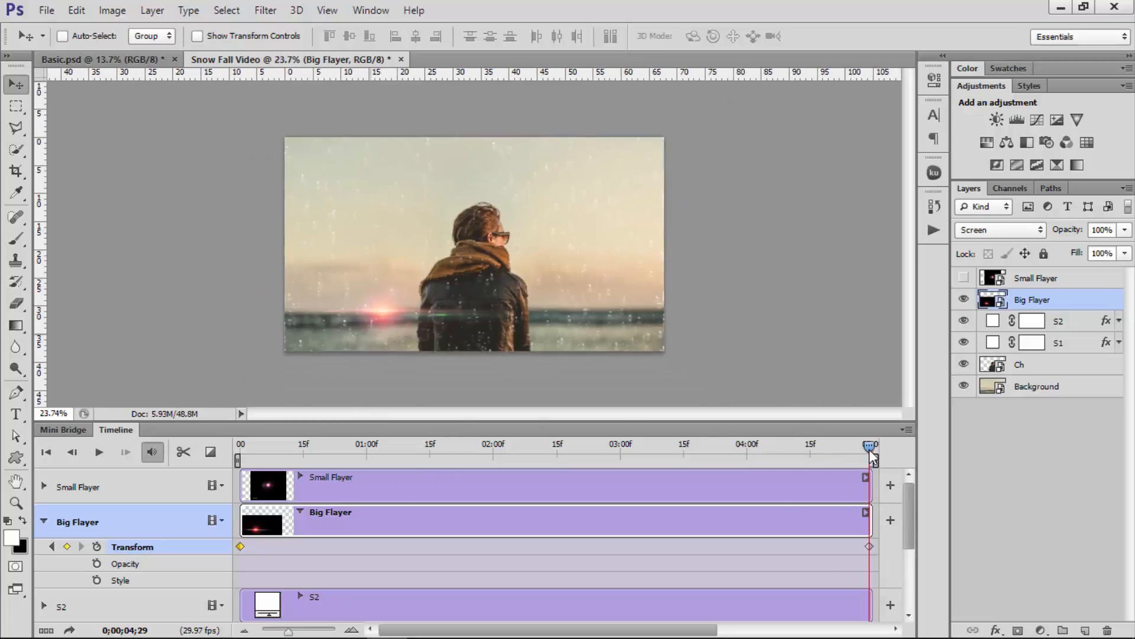
Delete the Big Flayer's ending Transform keyframe and set the playhead to 0;00;00;01
left_click_drag(870, 450, 234, 491)
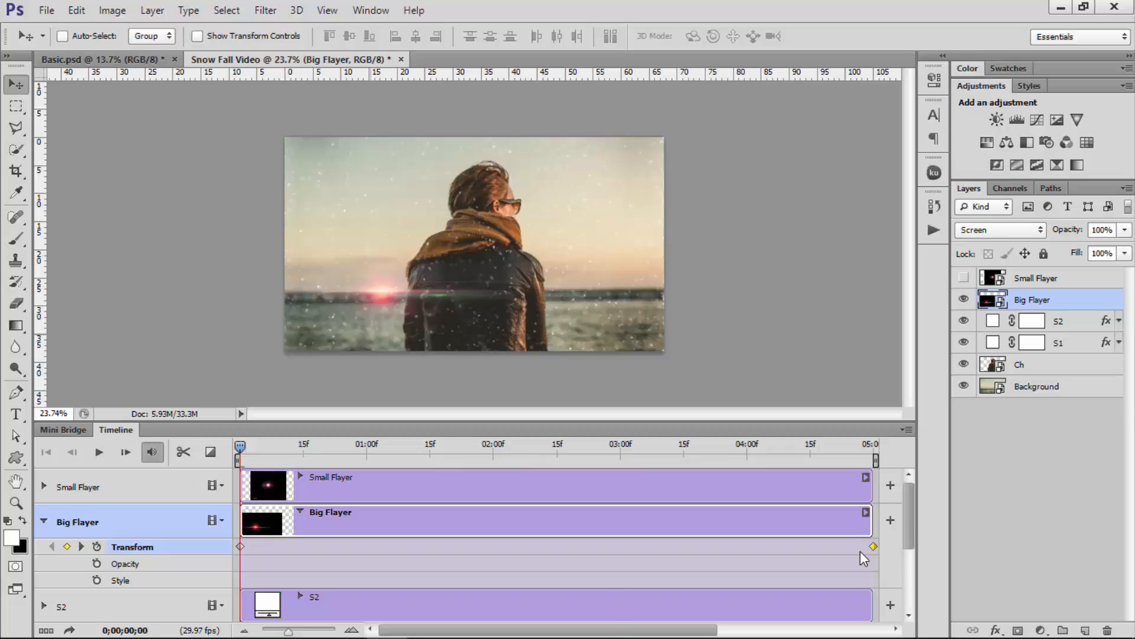
key("Delete")
left_click_drag(239, 444, 243, 444)
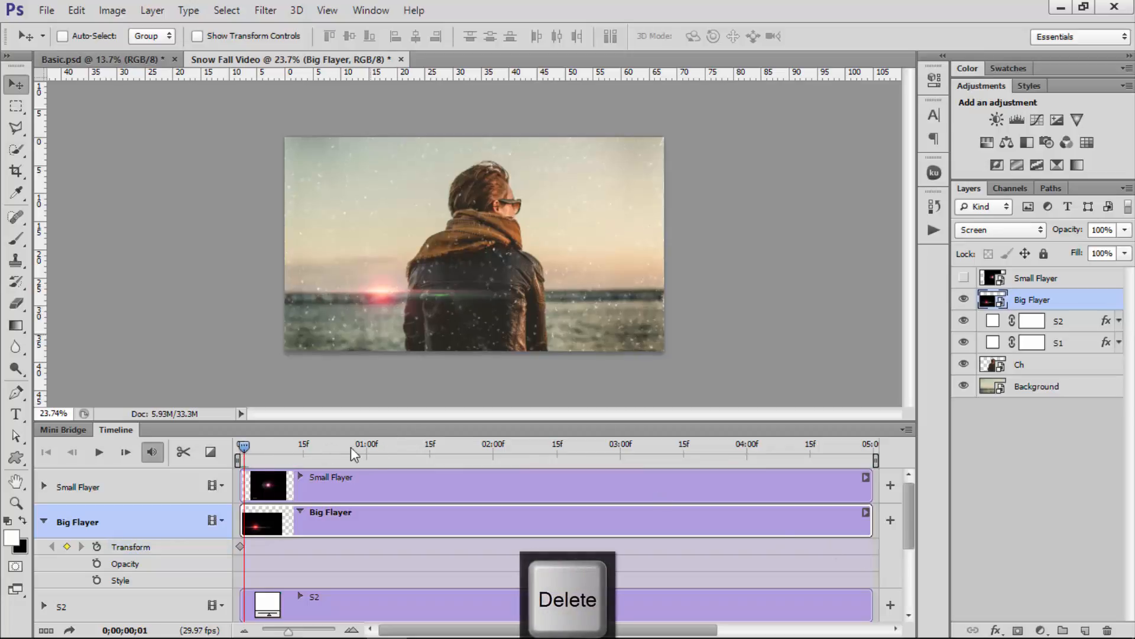
At 0;00;04;29, move the Big Flayer flare down onto the horizon for an ending Transform keyframe, and scrub the timeline to check the motion
left_click_drag(350, 446, 884, 493)
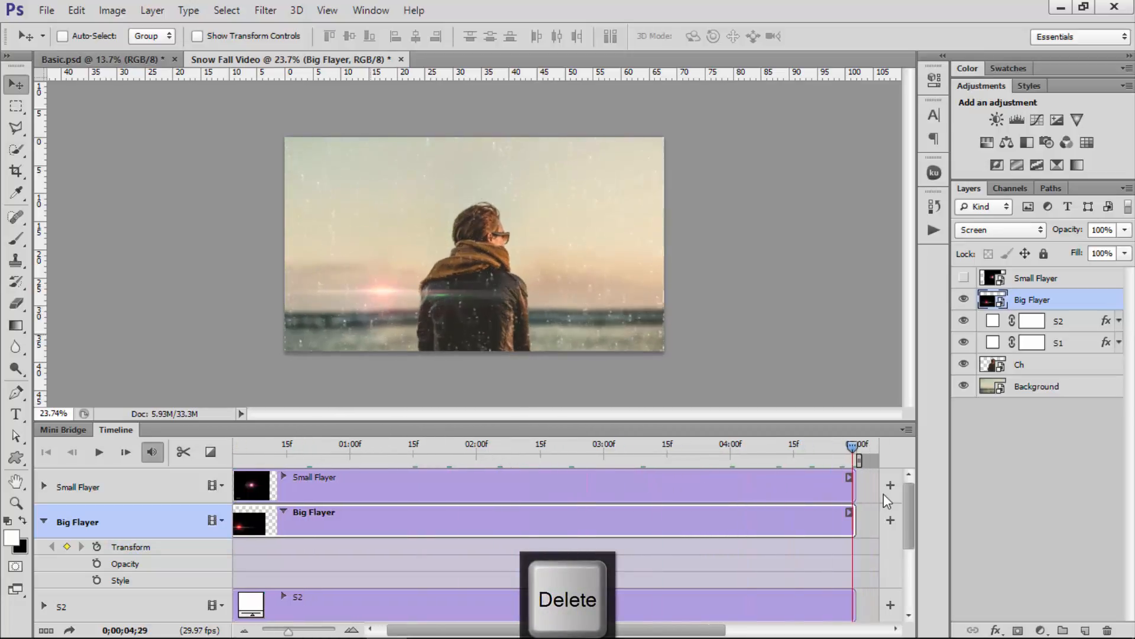
scroll(377, 310, "up", 5)
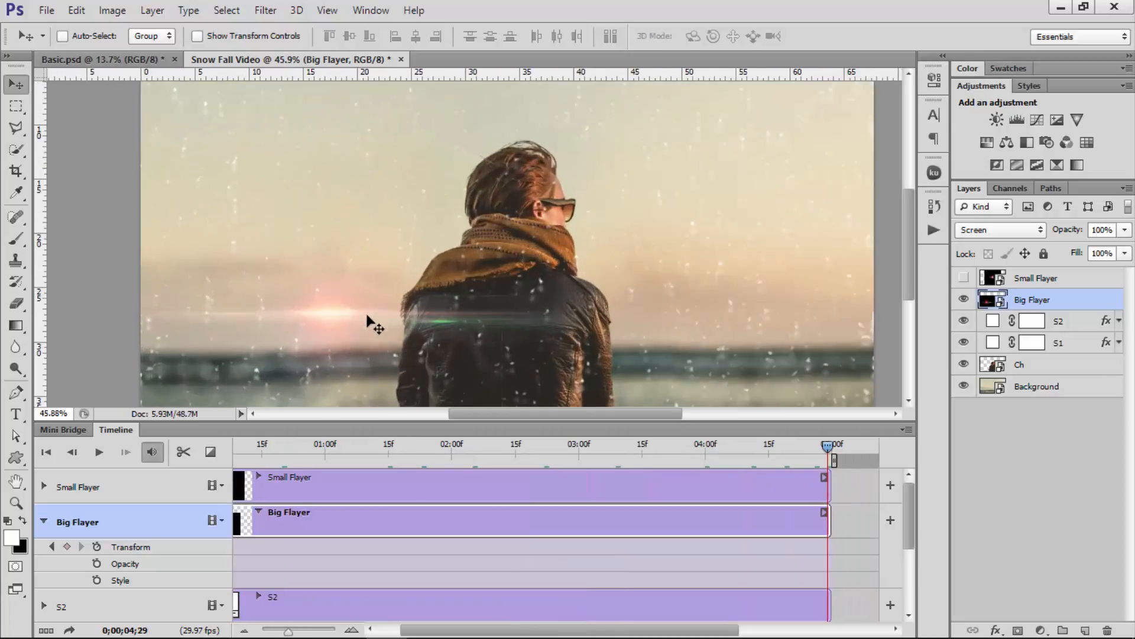
left_click_drag(343, 344, 436, 263)
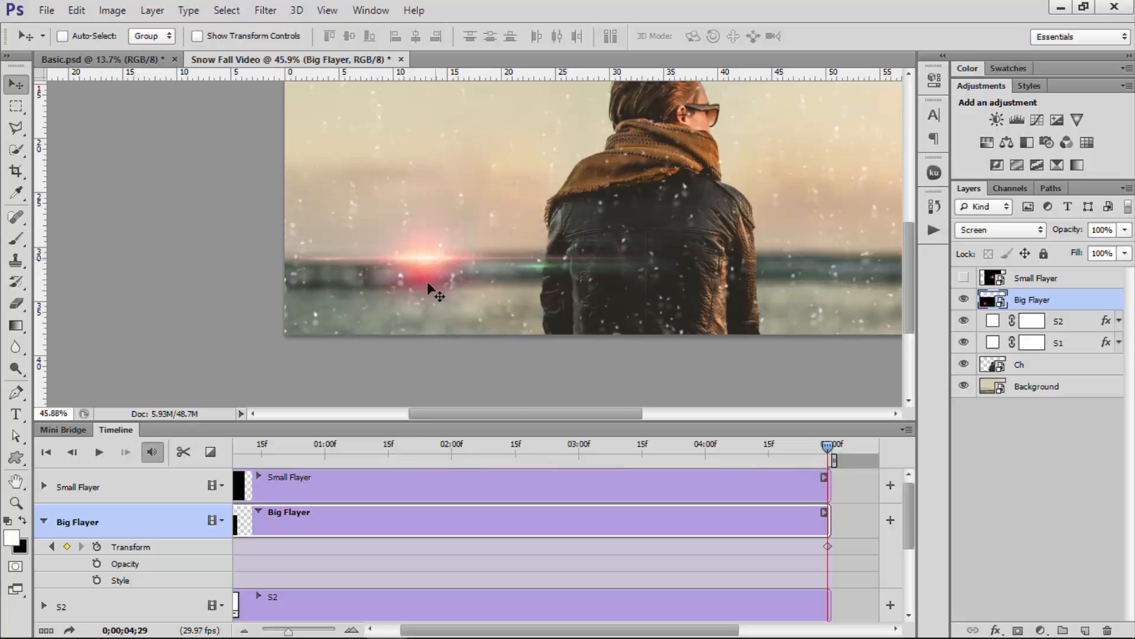
scroll(428, 284, "down", 3)
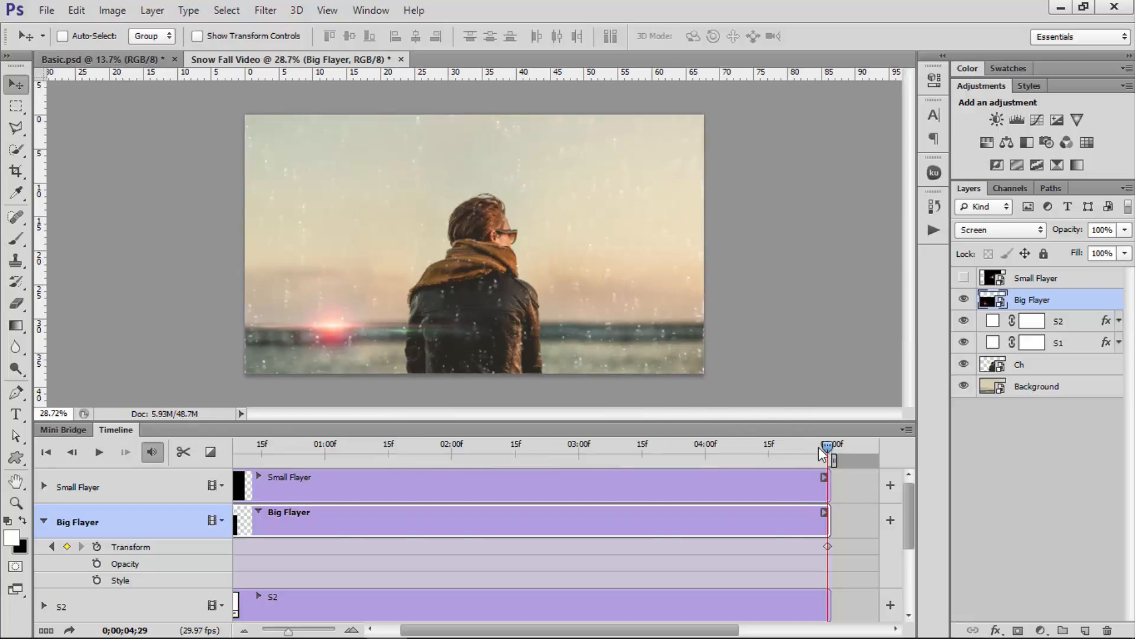
left_click_drag(821, 453, 316, 479)
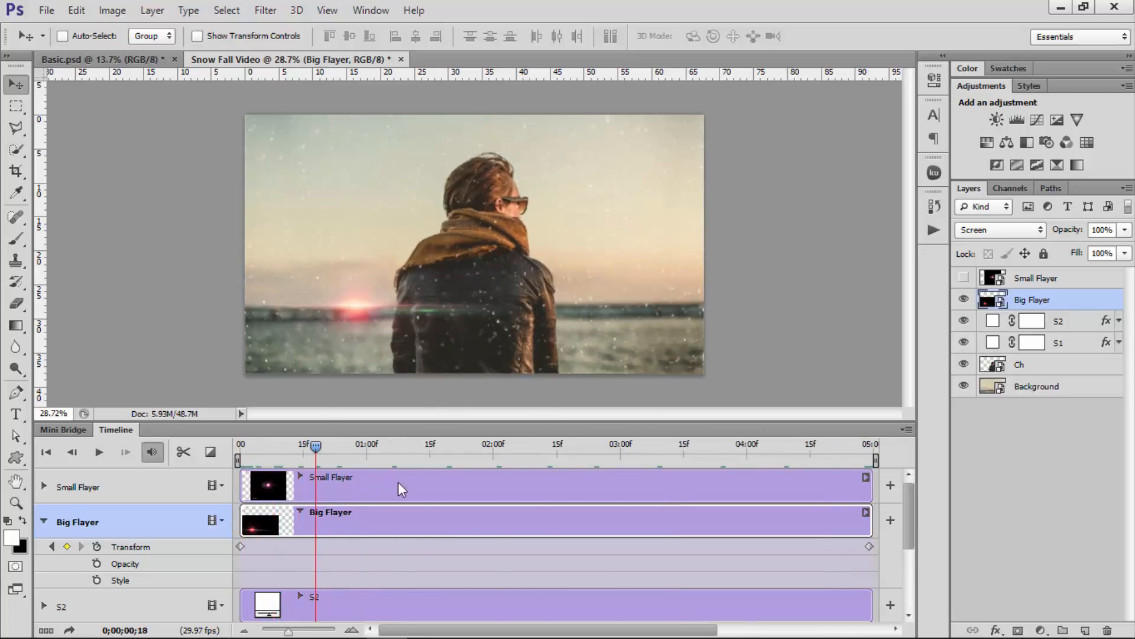
left_click_drag(399, 481, 756, 506)
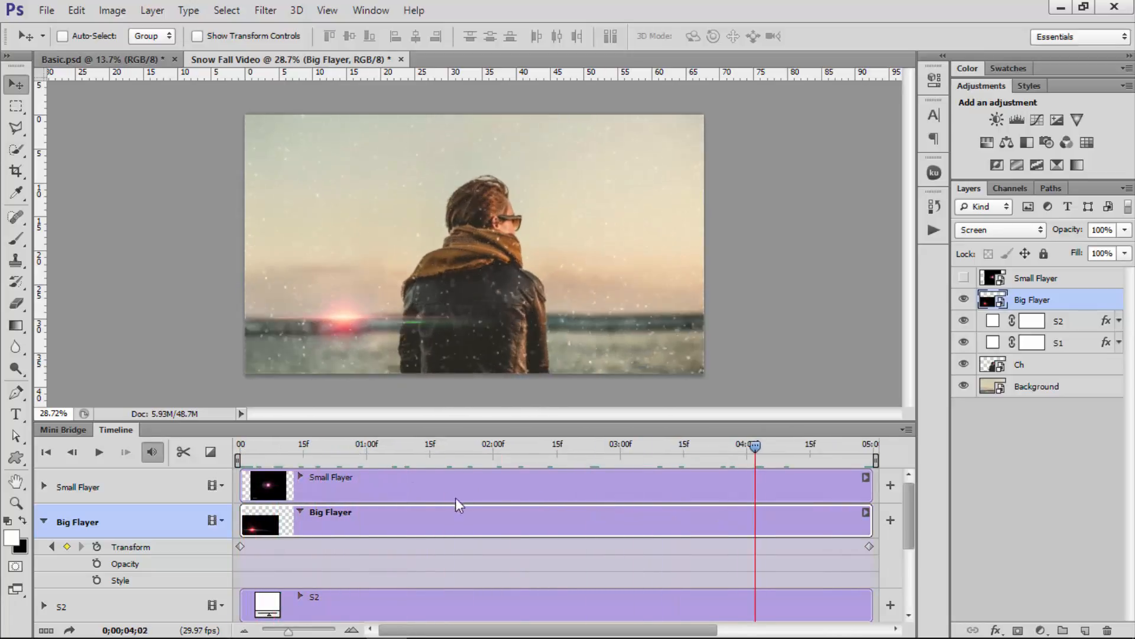
Return the playhead to 0;00;00;00, set the Big Flayer's opacity to 0% and add its starting Opacity keyframe
left_click_drag(455, 497, 194, 491)
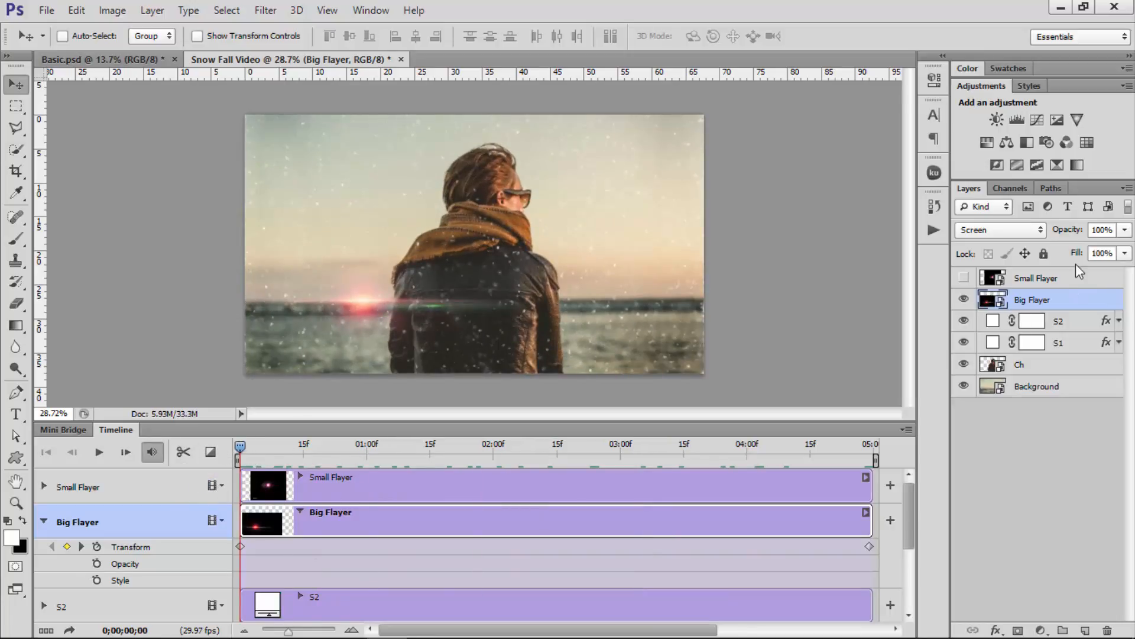
left_click_drag(852, 239, 487, 284)
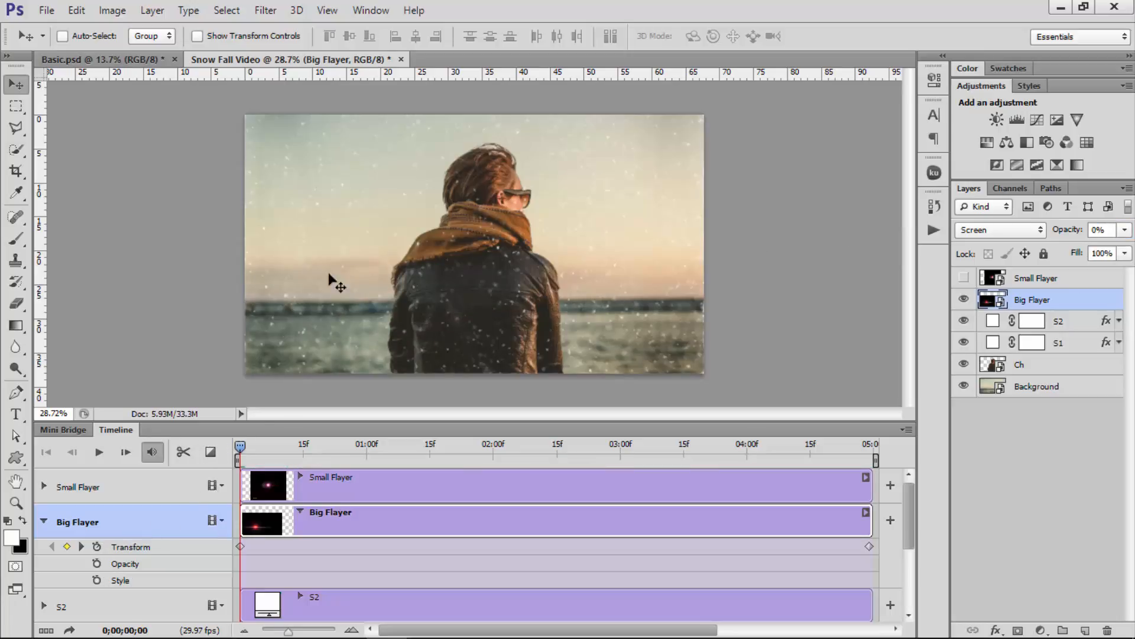
left_click(97, 562)
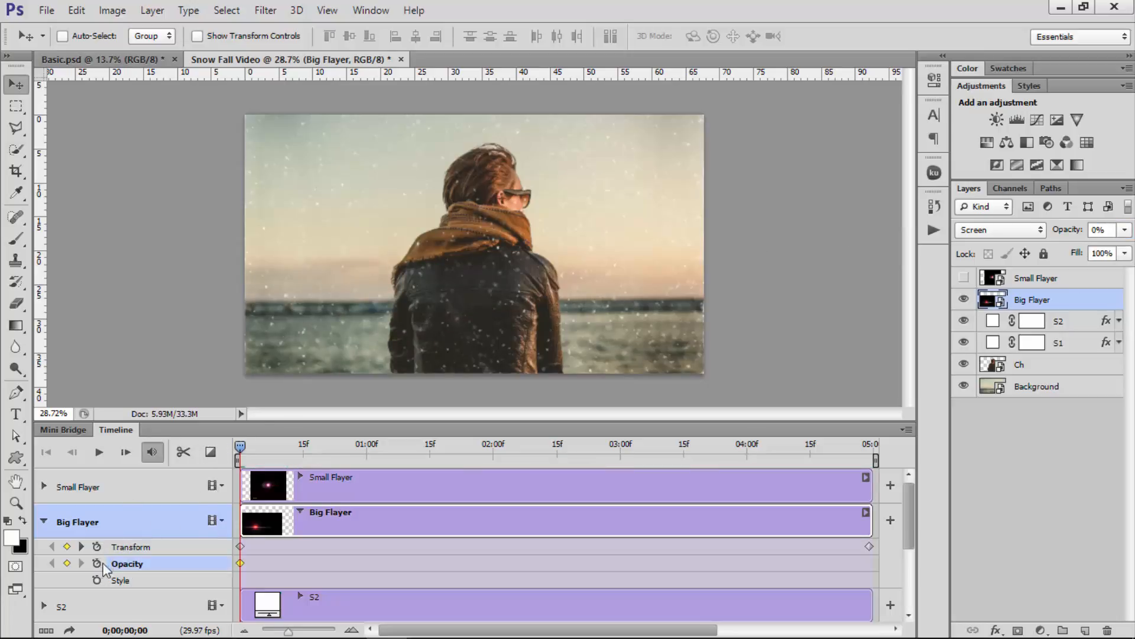
Add an Opacity keyframe holding 0% at 0;00;00;20 and set the Big Flayer's opacity to 53% at 0;00;01;21
left_click_drag(242, 444, 324, 447)
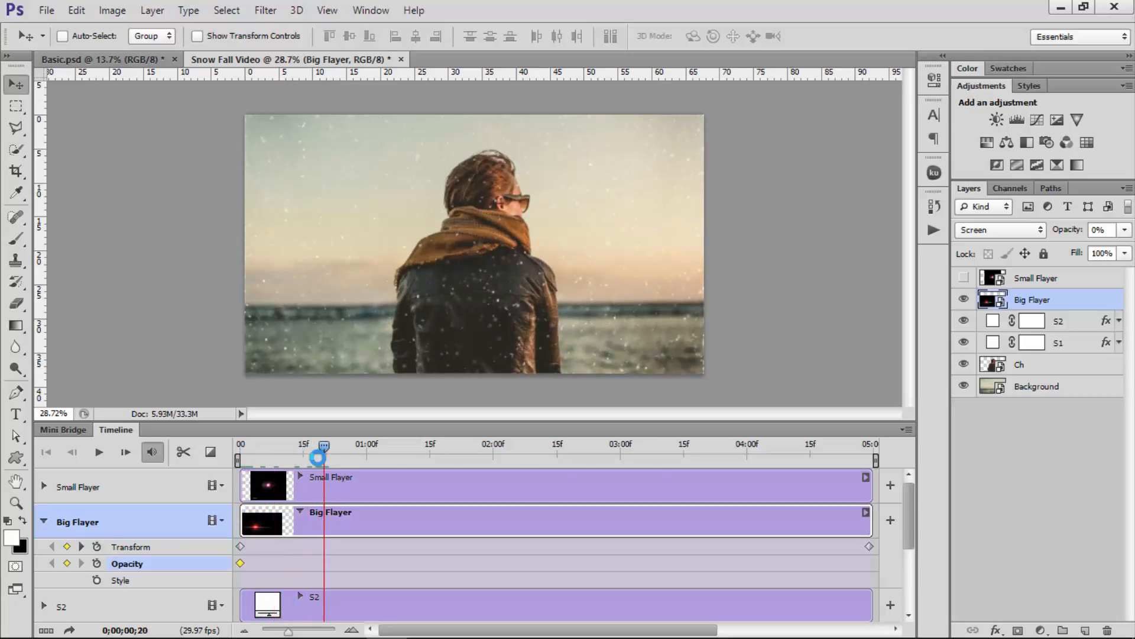
left_click(68, 563)
left_click_drag(324, 446, 465, 456)
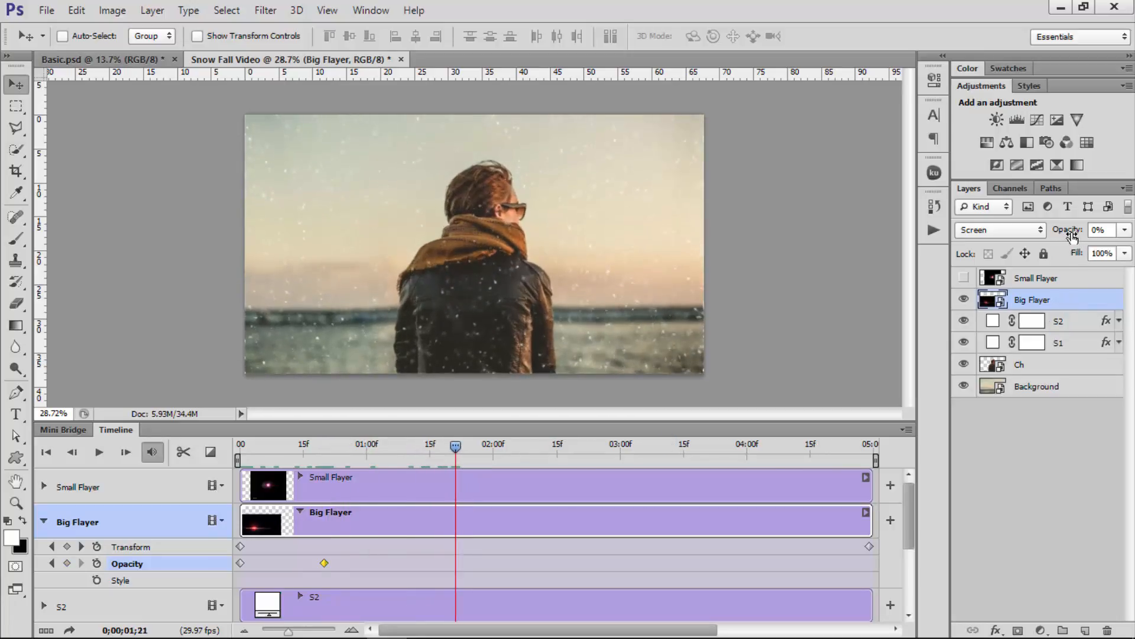
left_click_drag(1072, 235, 1112, 239)
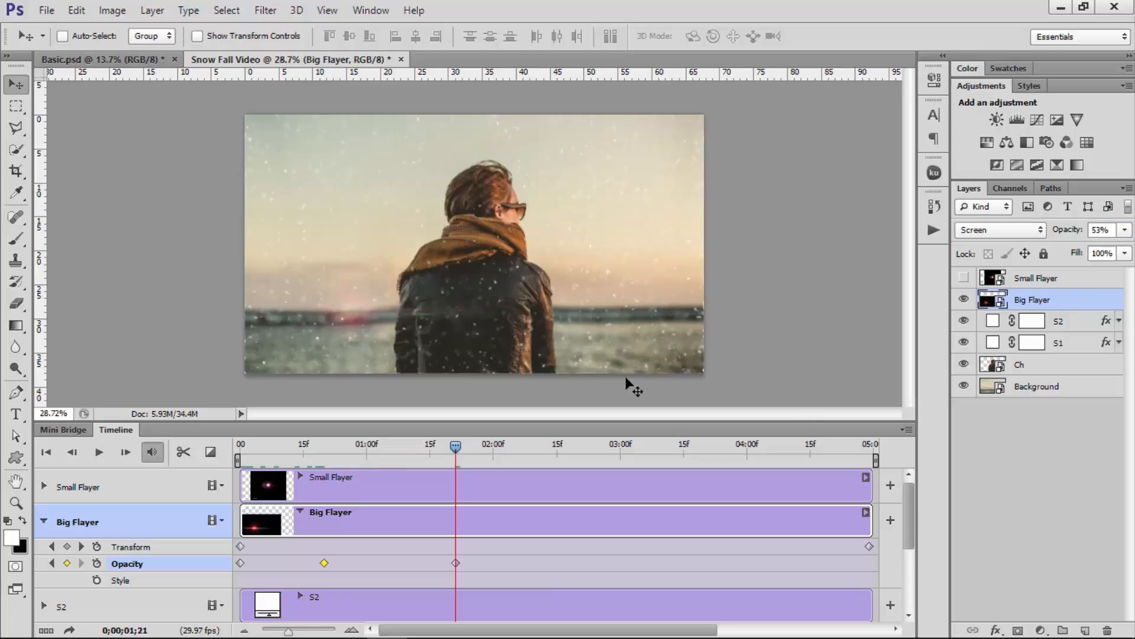
Add an Opacity keyframe holding 53% at 0;00;02;01 and fade the Big Flayer to 0% at 0;00;02;17
left_click_drag(461, 449, 497, 452)
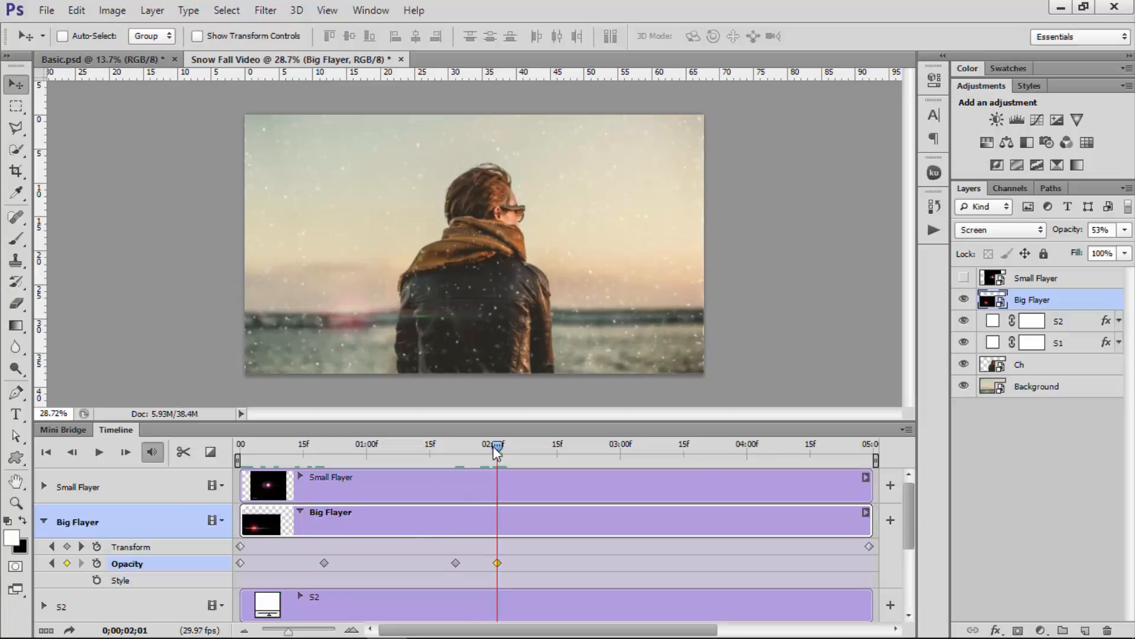
key("space")
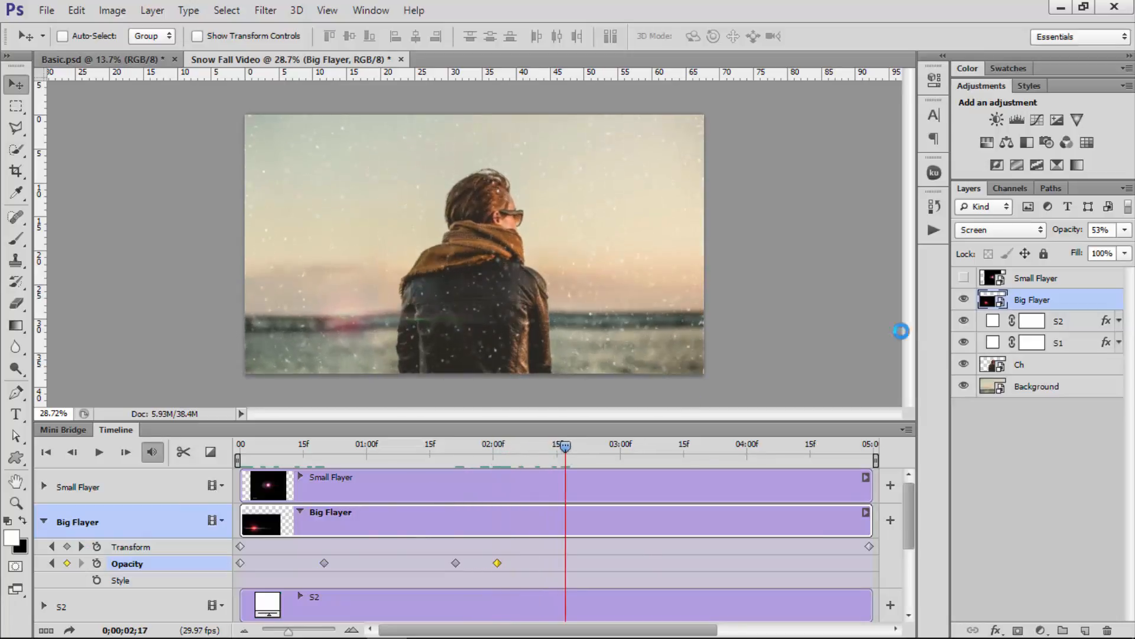
left_click_drag(1065, 230, 1011, 234)
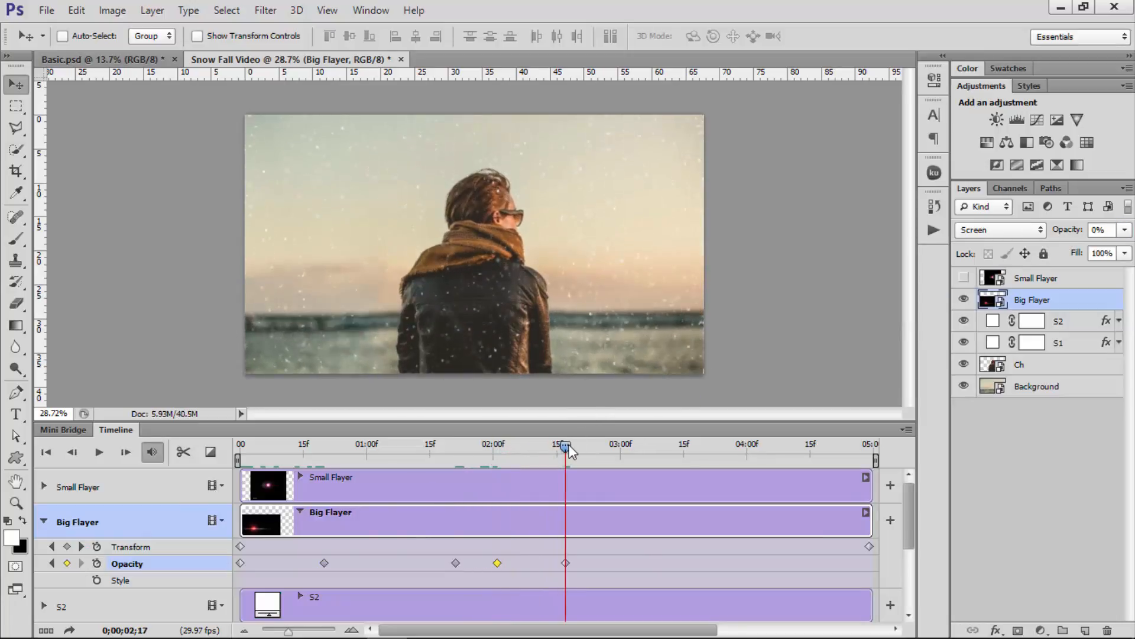
Add an Opacity keyframe holding 0% at 0;00;02;27 and raise the Big Flayer's opacity to 100% at 0;00;04;02
left_click(607, 449)
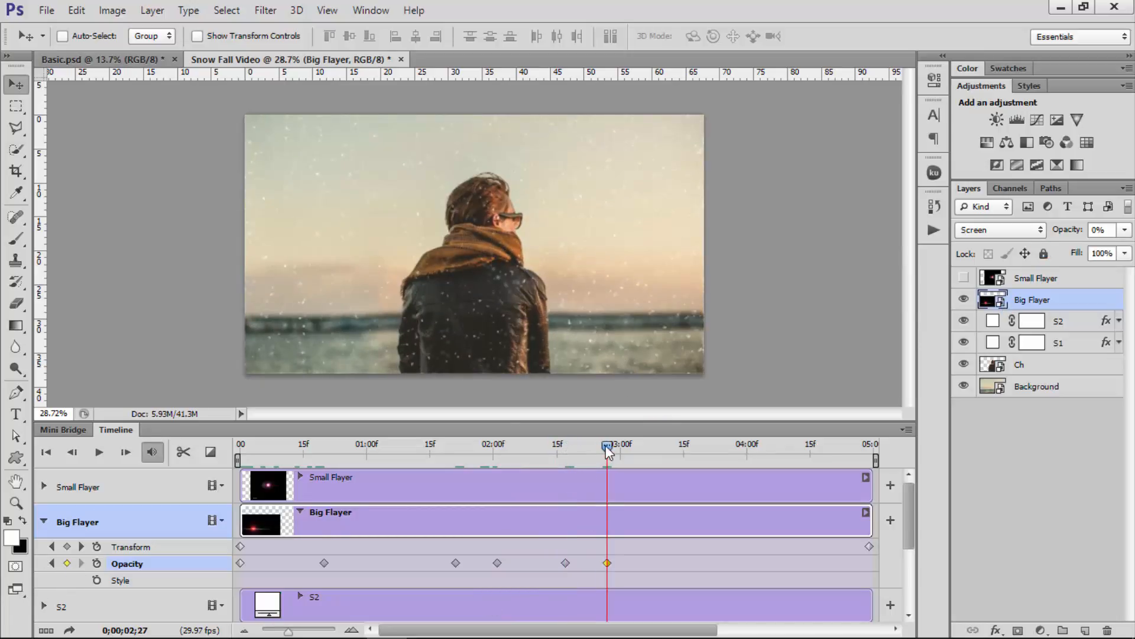
left_click_drag(612, 452, 756, 456)
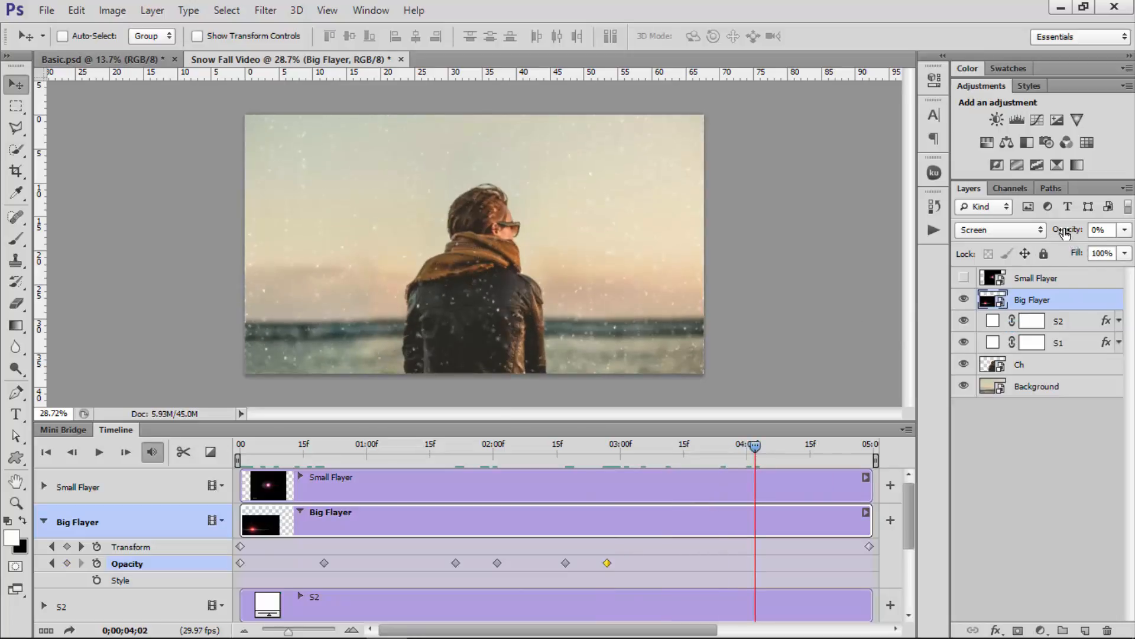
left_click_drag(1064, 232, 1134, 237)
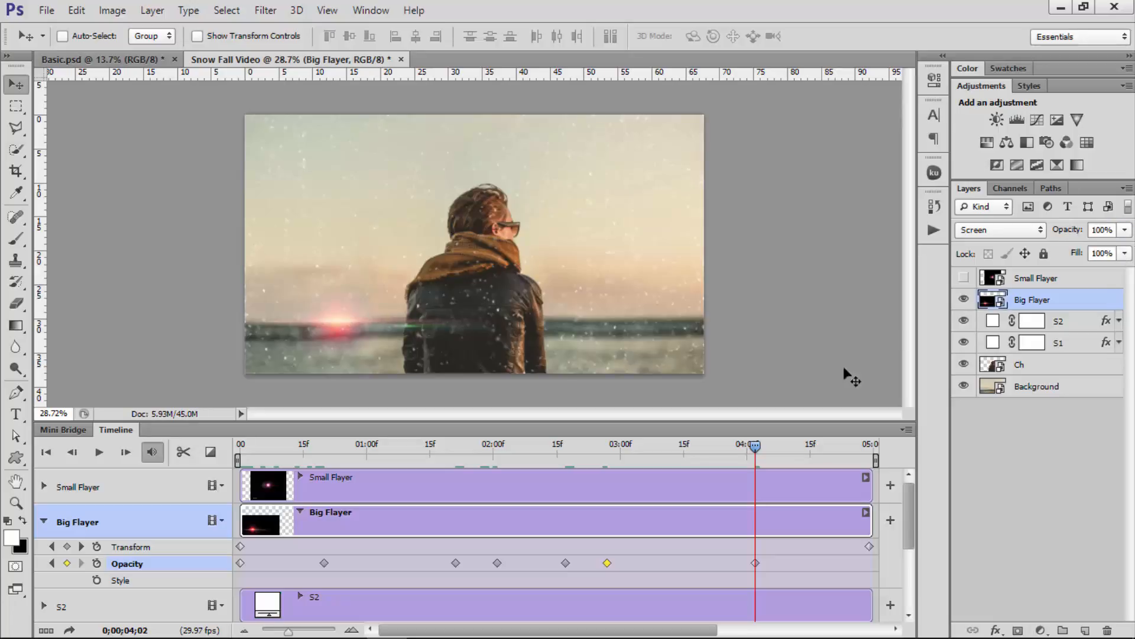
Add a final Opacity keyframe at 0;00;04;29, return the playhead to 0;00;00;00 and collapse the Big Flayer track
left_click_drag(796, 446, 869, 445)
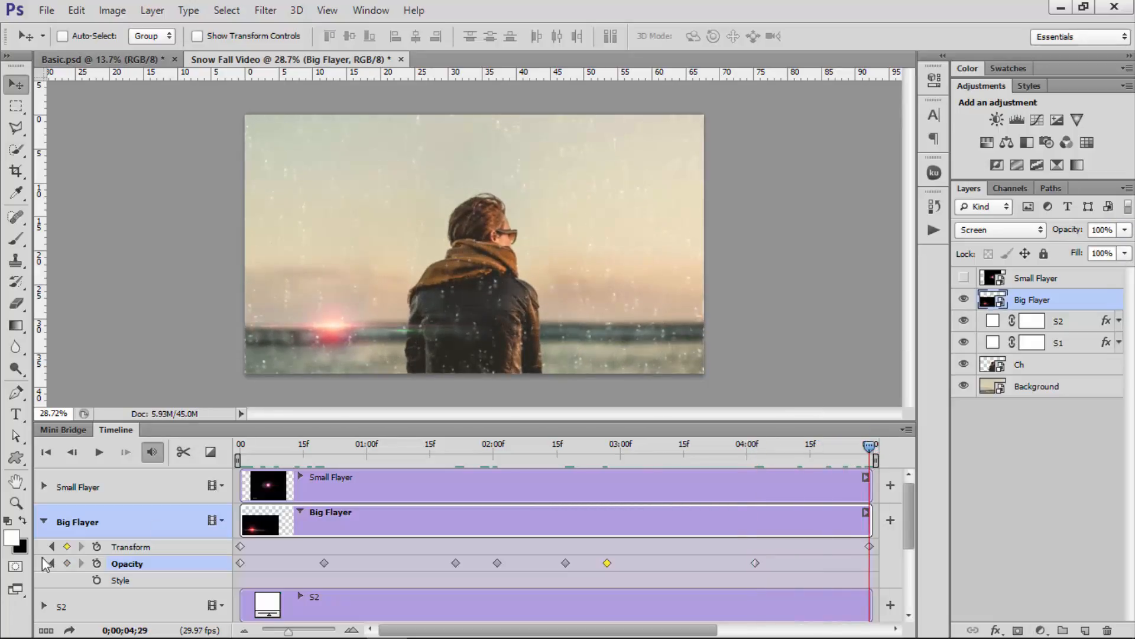
left_click(67, 563)
left_click_drag(869, 451, 42, 529)
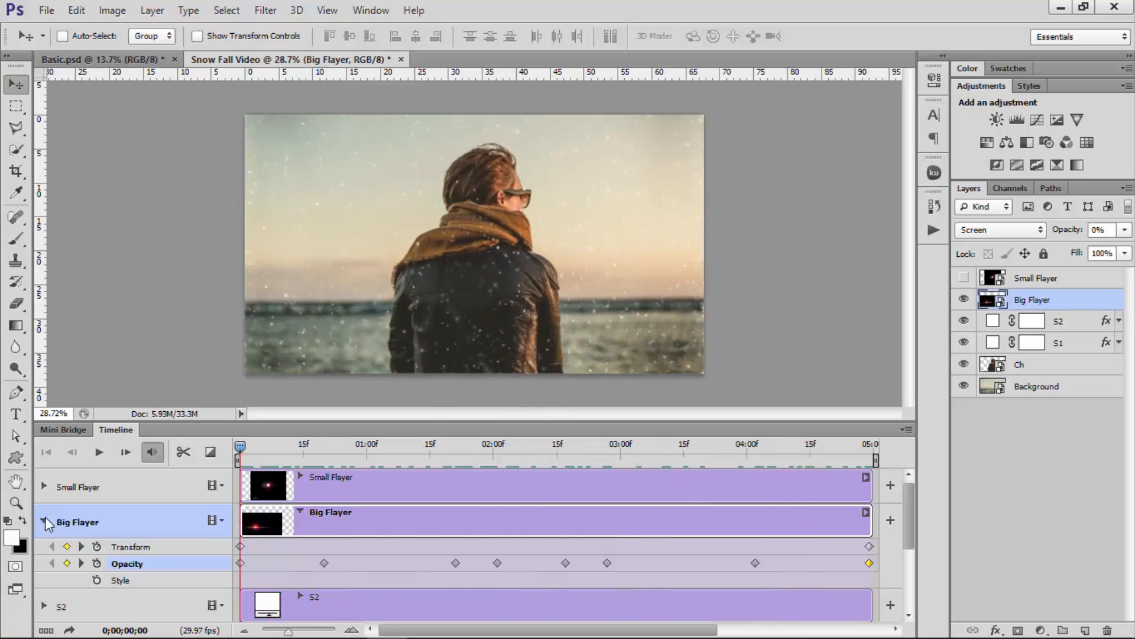
left_click(44, 522)
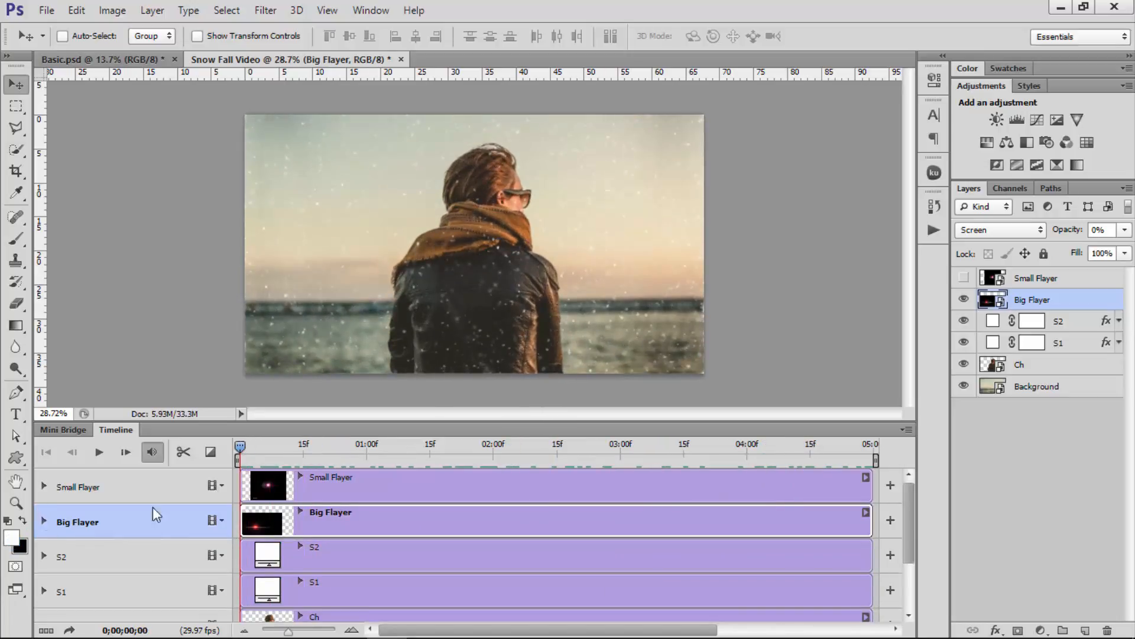
Make the Small Flayer layer visible and rasterize it
left_click(1028, 281)
left_click(964, 278)
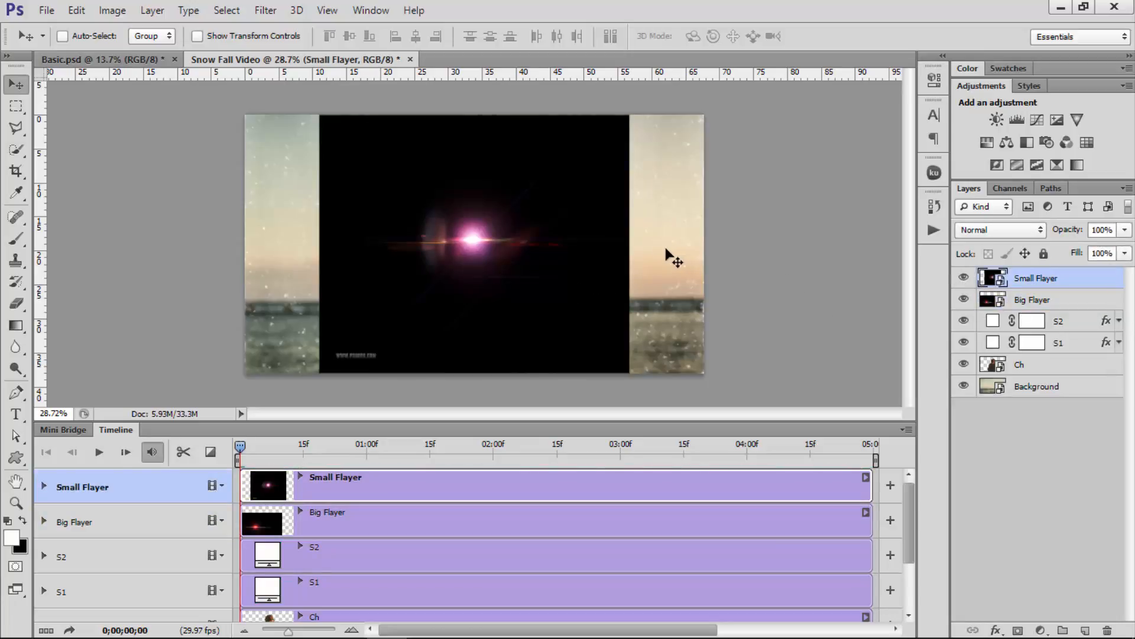
key("ctrl+t")
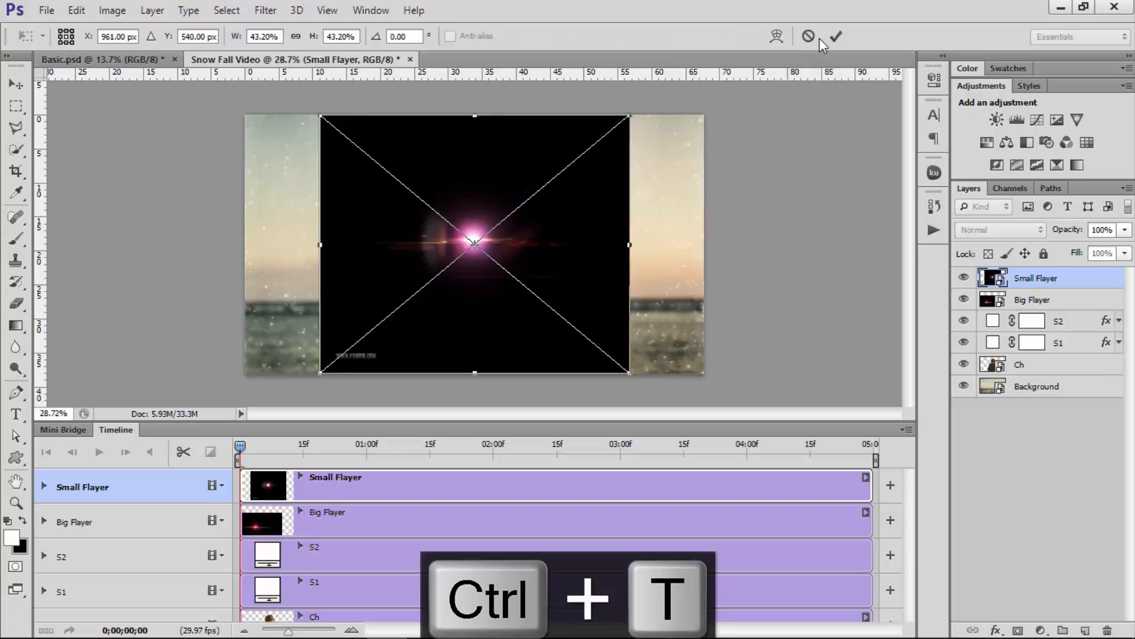
key("Return")
scroll(472, 254, "up", 2)
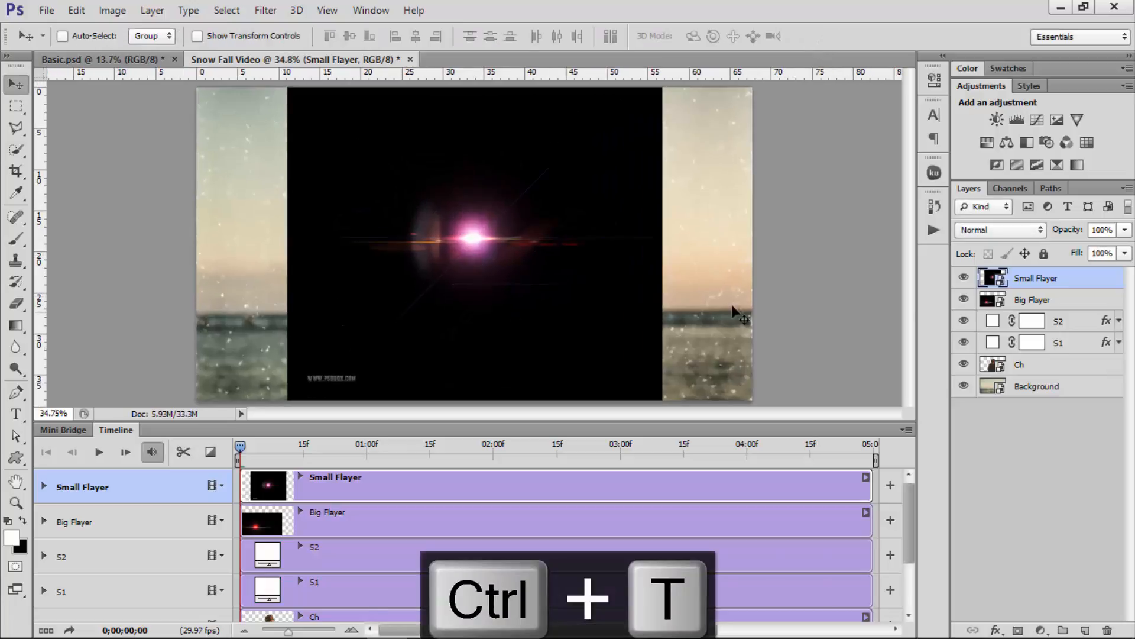
right_click(1039, 276)
left_click(755, 271)
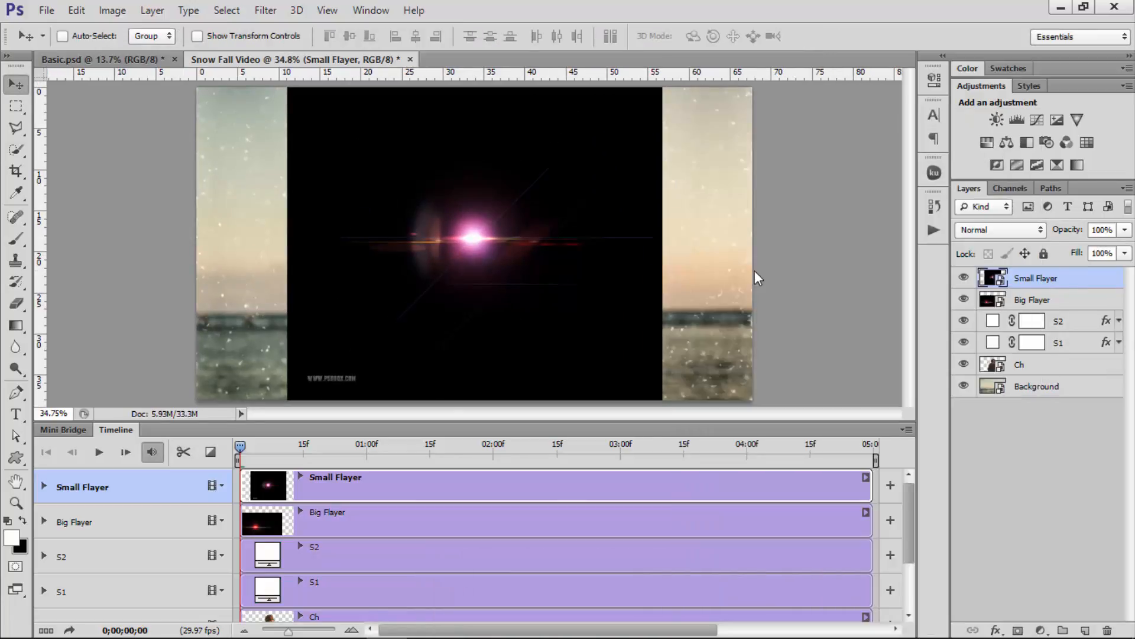
Erase the website watermark from the lower-left corner of the Small Flayer image with a rectangular selection, and deselect
scroll(380, 329, "up", 1)
left_click(16, 106)
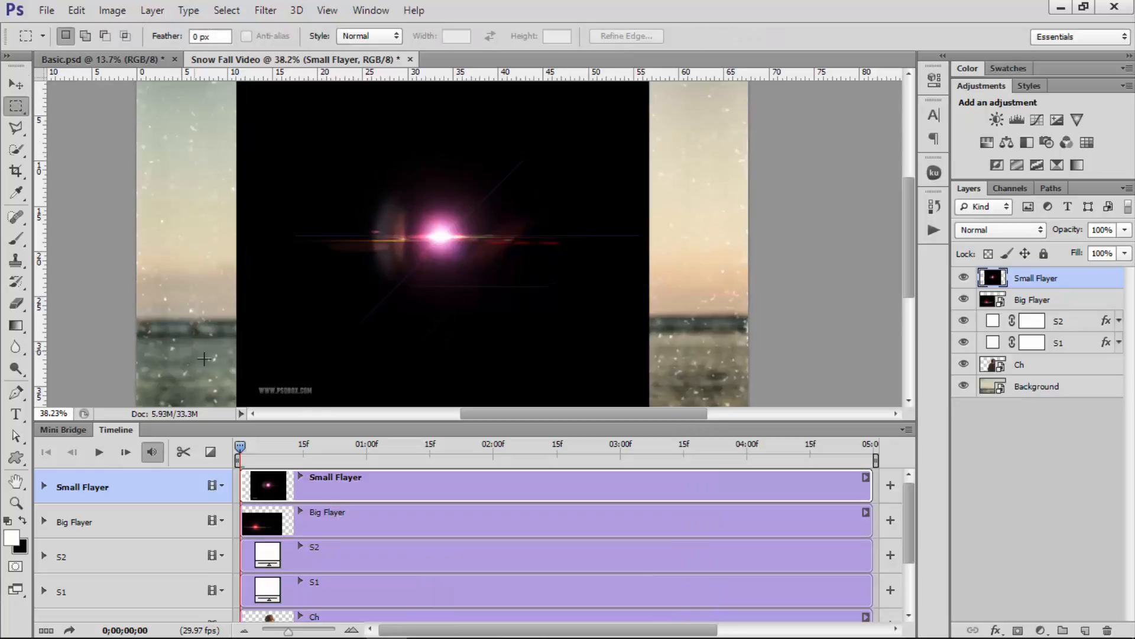
left_click_drag(194, 351, 341, 407)
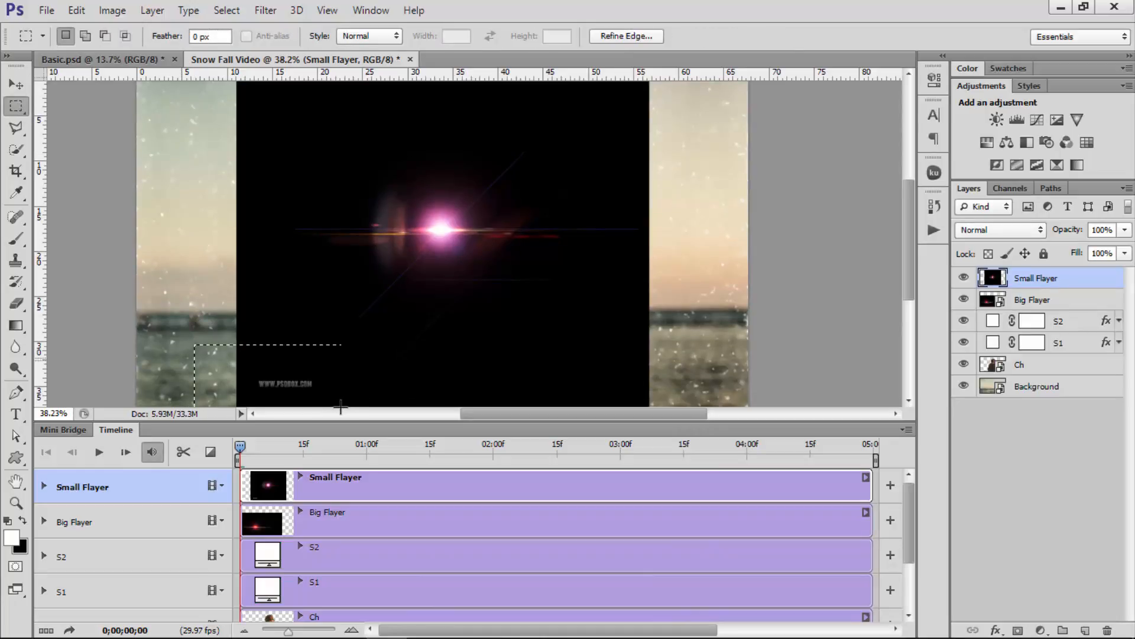
key("Delete")
key("ctrl+d")
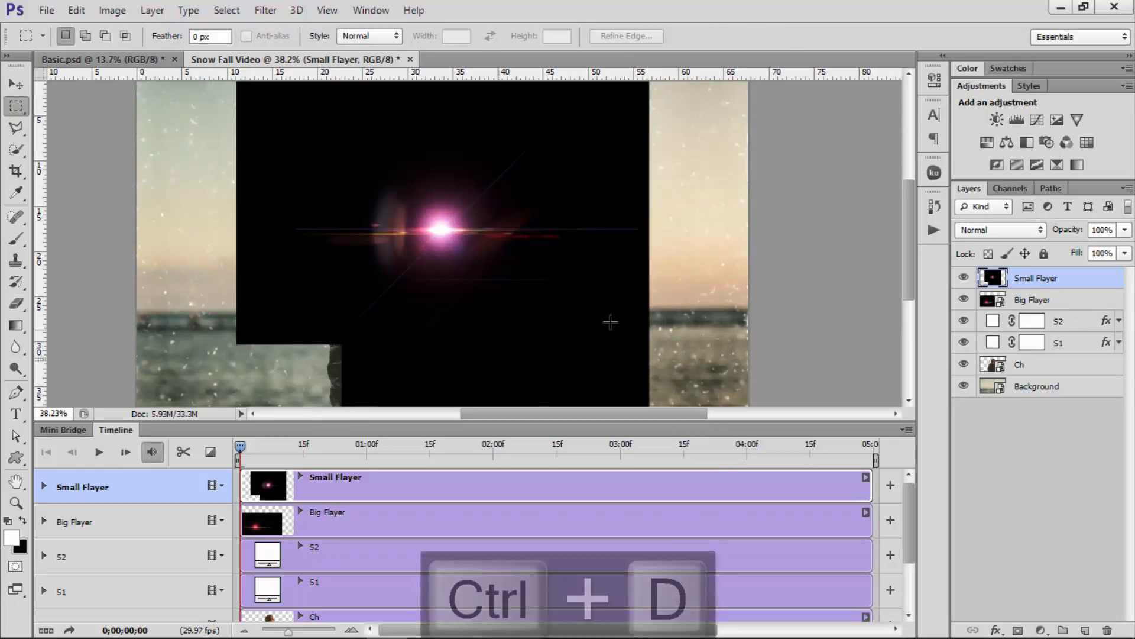
Convert the Small Flayer layer to a smart object and set its blend mode to Screen
right_click(1055, 279)
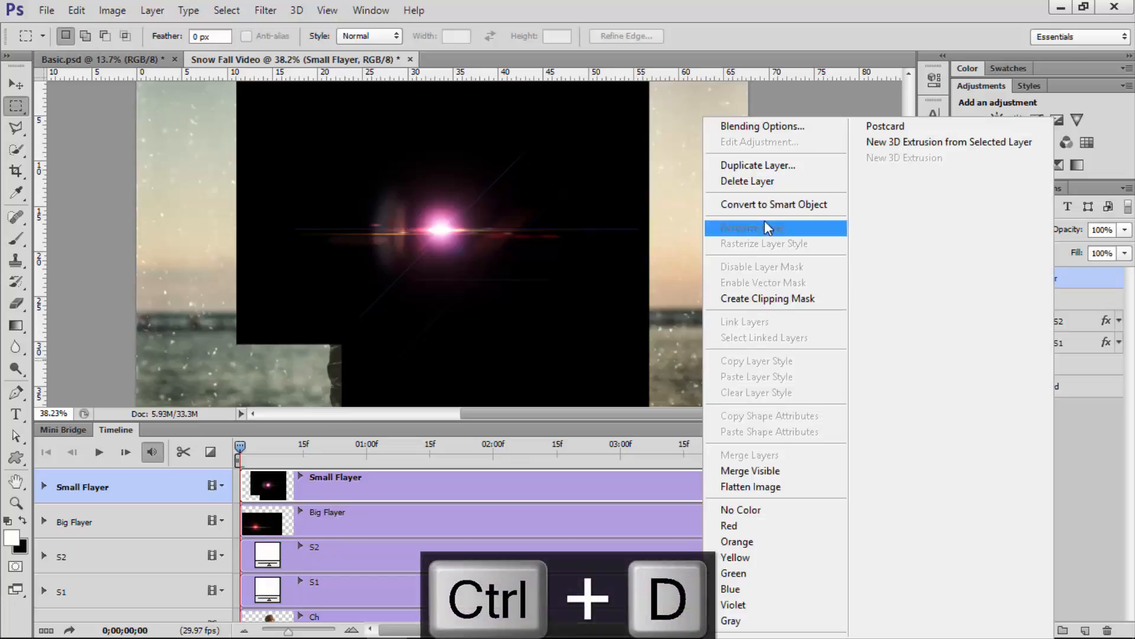
left_click(770, 206)
left_click(999, 231)
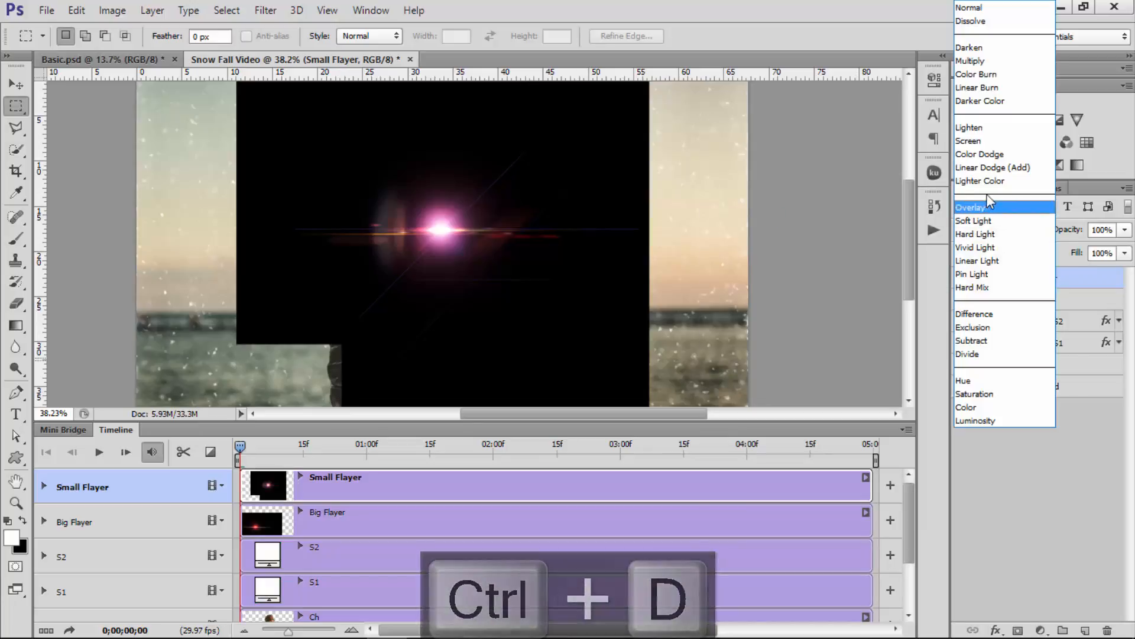
left_click(984, 141)
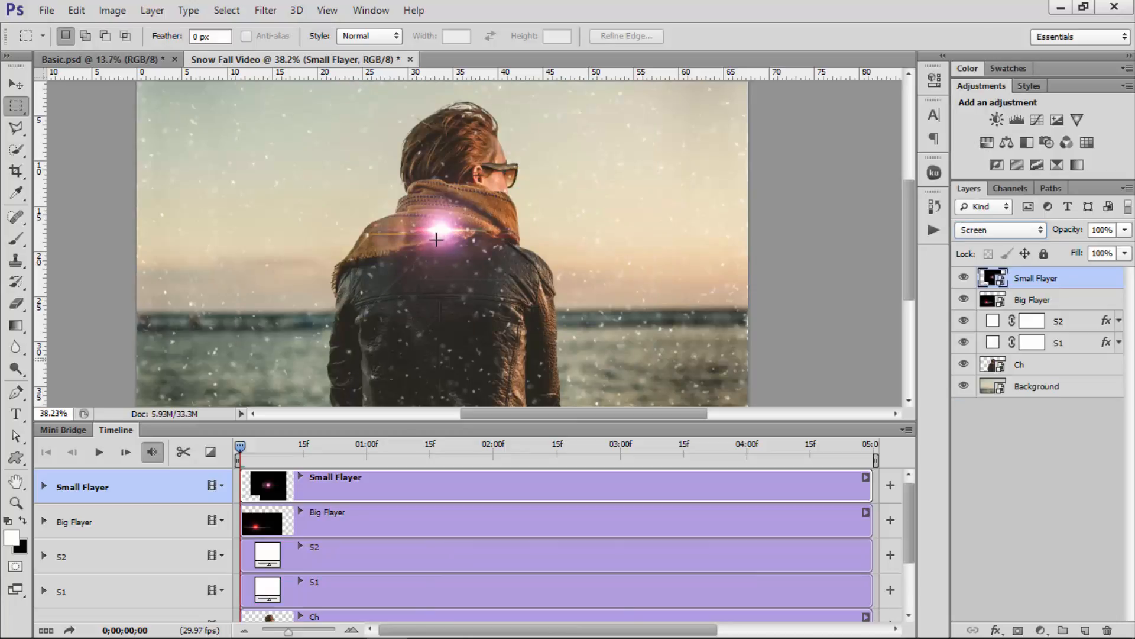
Move the Small Flayer flare onto the subject's sunglasses and scale it down to about 63% with Free Transform
left_click(16, 83)
left_click_drag(428, 256, 525, 186)
key("ctrl+t")
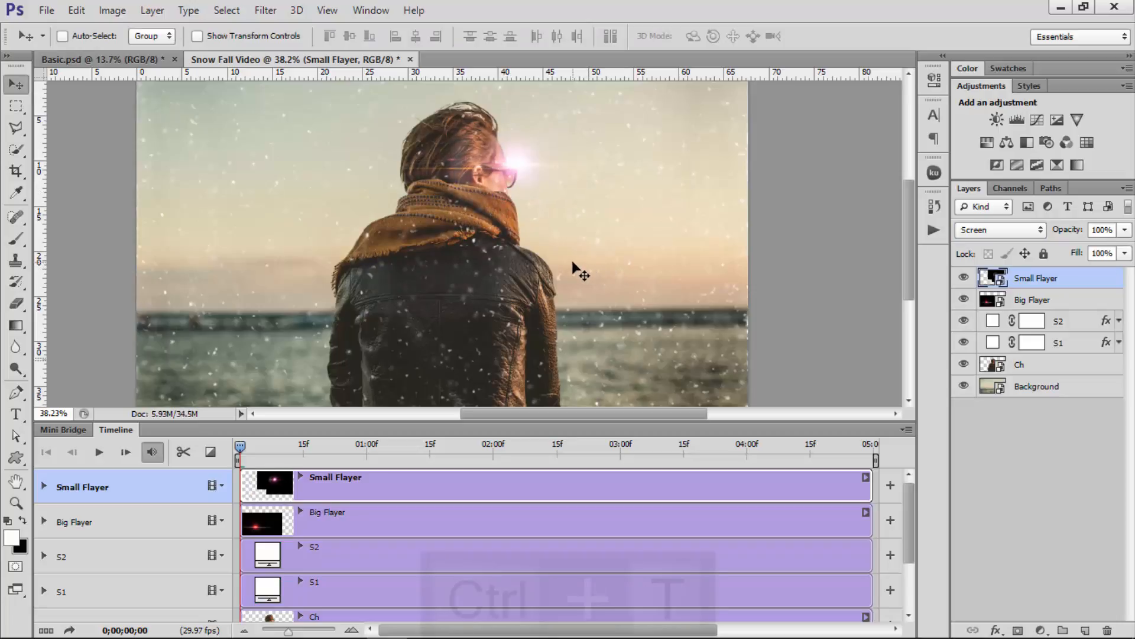
scroll(524, 272, "down", 2)
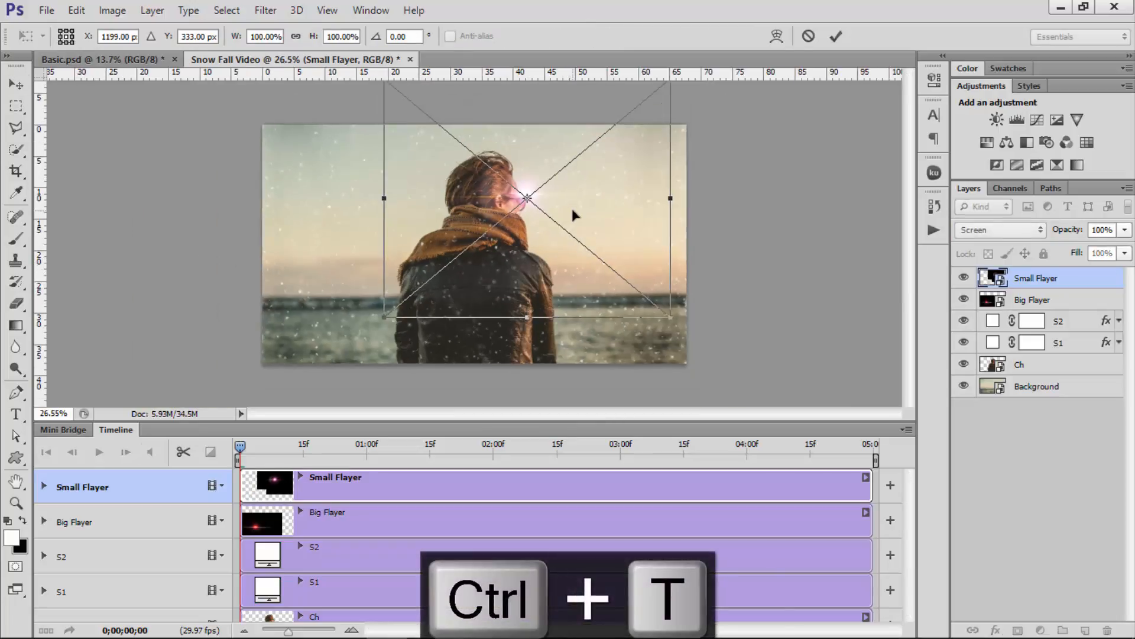
scroll(572, 213, "up", 1)
left_click_drag(718, 337, 648, 279)
scroll(509, 216, "up", 1)
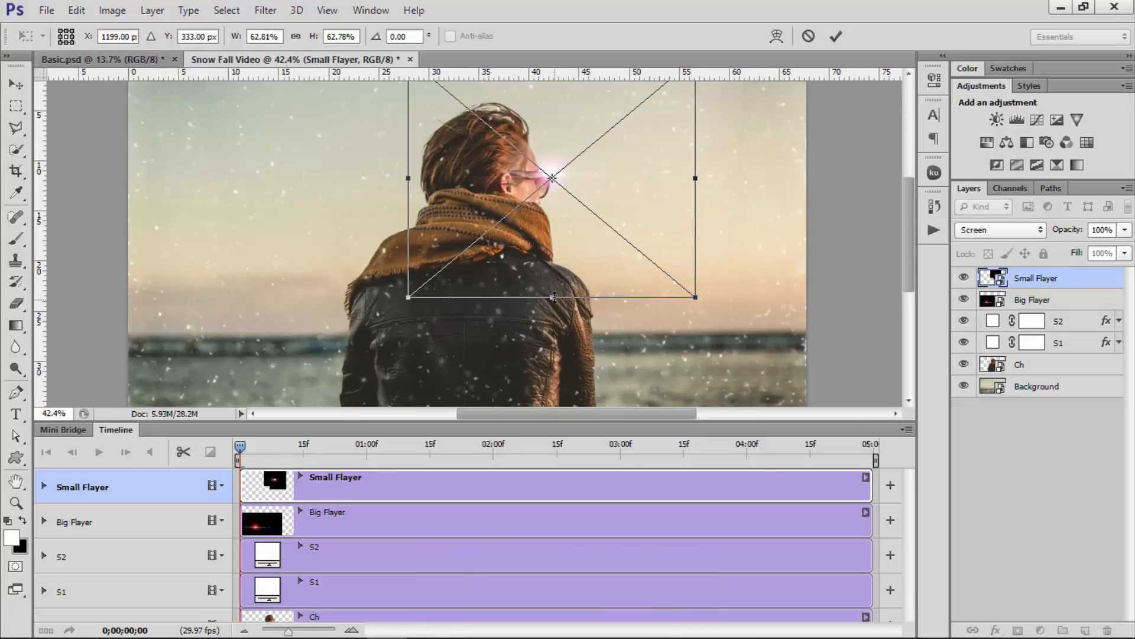
Reshape the flare to 54.55% width and 23.61% height, shift it to the sunglasses' upper corner, and apply the transform
left_click_drag(553, 297, 553, 228)
scroll(548, 196, "up", 3)
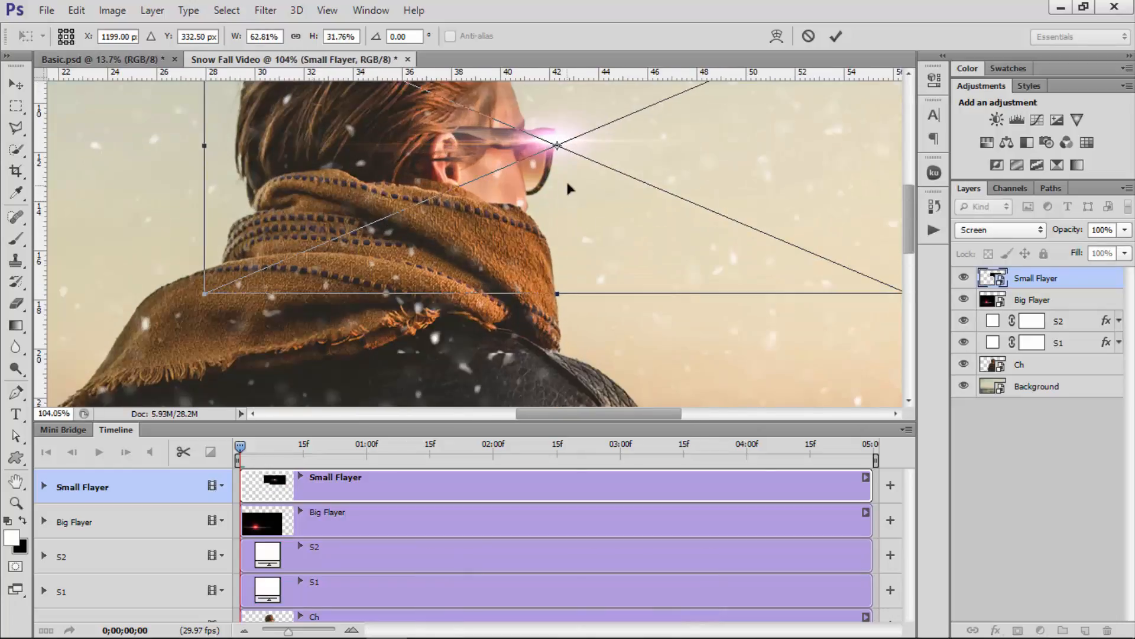
mouse_move(568, 188)
left_mouse_down()
mouse_move(562, 166)
mouse_move(563, 177)
left_mouse_up()
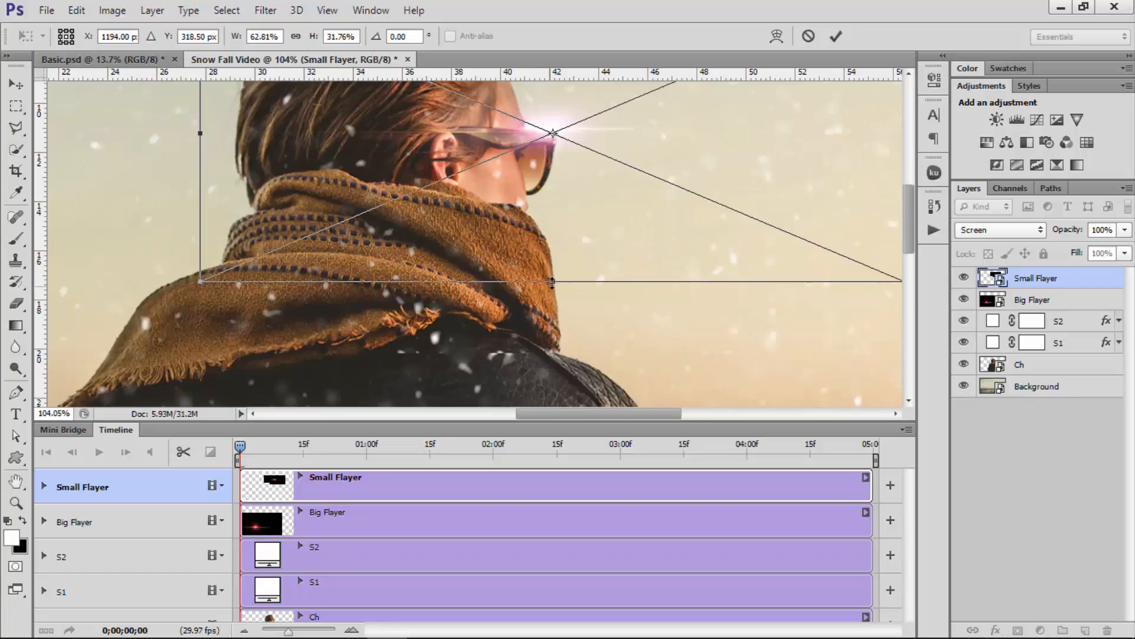
left_click_drag(553, 282, 552, 250)
scroll(643, 196, "down", 1)
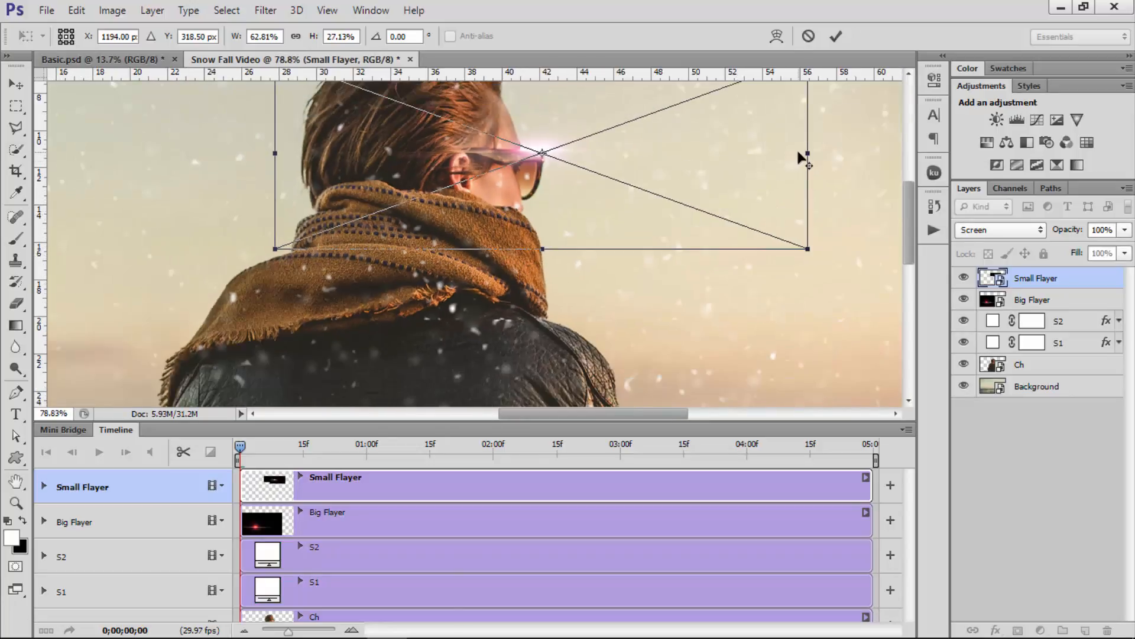
left_click_drag(800, 151, 773, 152)
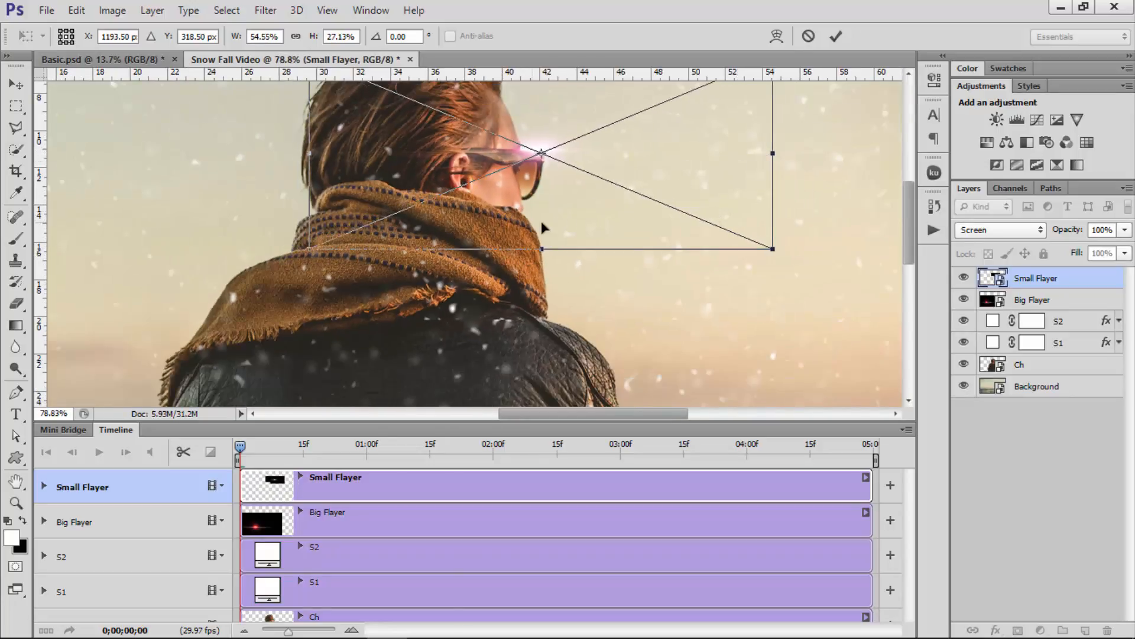
left_click_drag(544, 243, 542, 236)
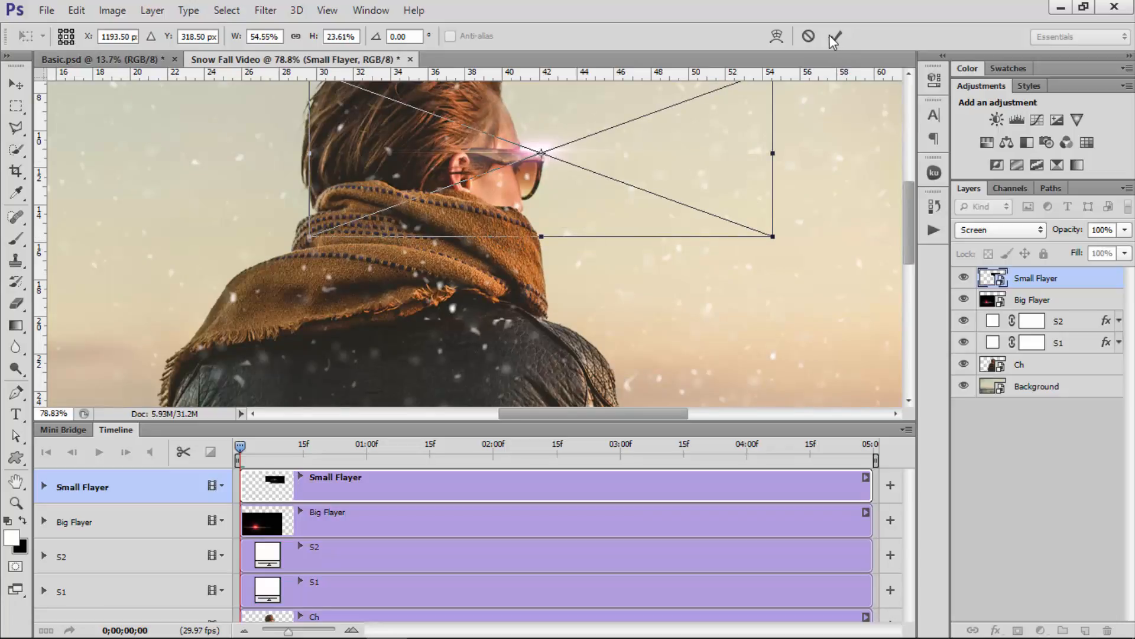
key("Return")
scroll(550, 177, "down", 1)
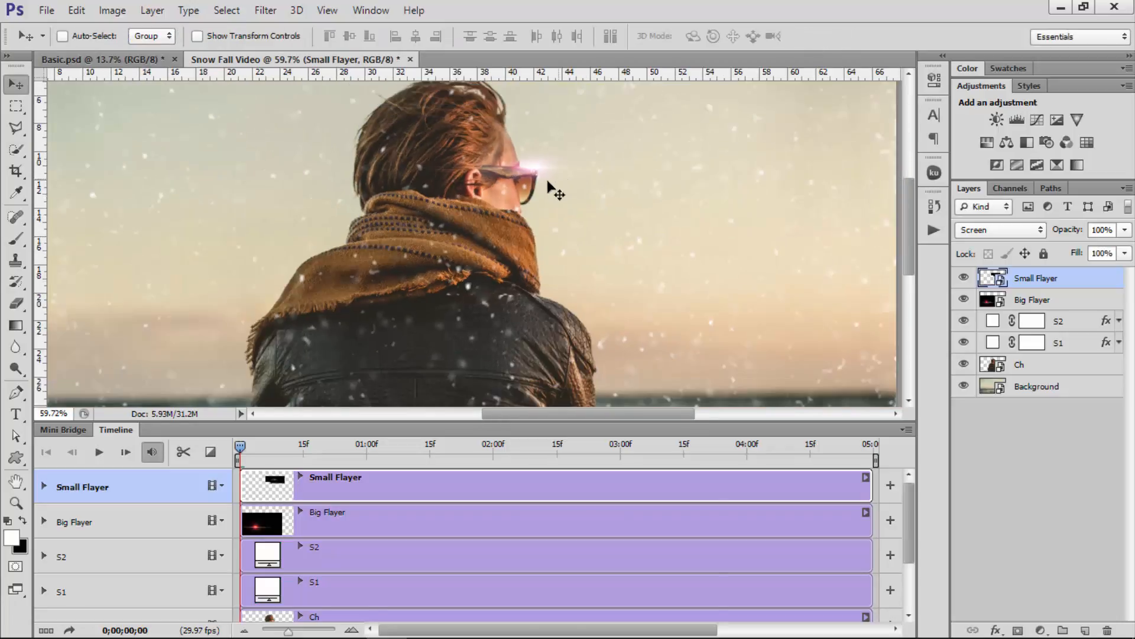
Nudge the Small Flayer flare in small increments until it sits on the front upper edge of the sunglasses
key("Down")
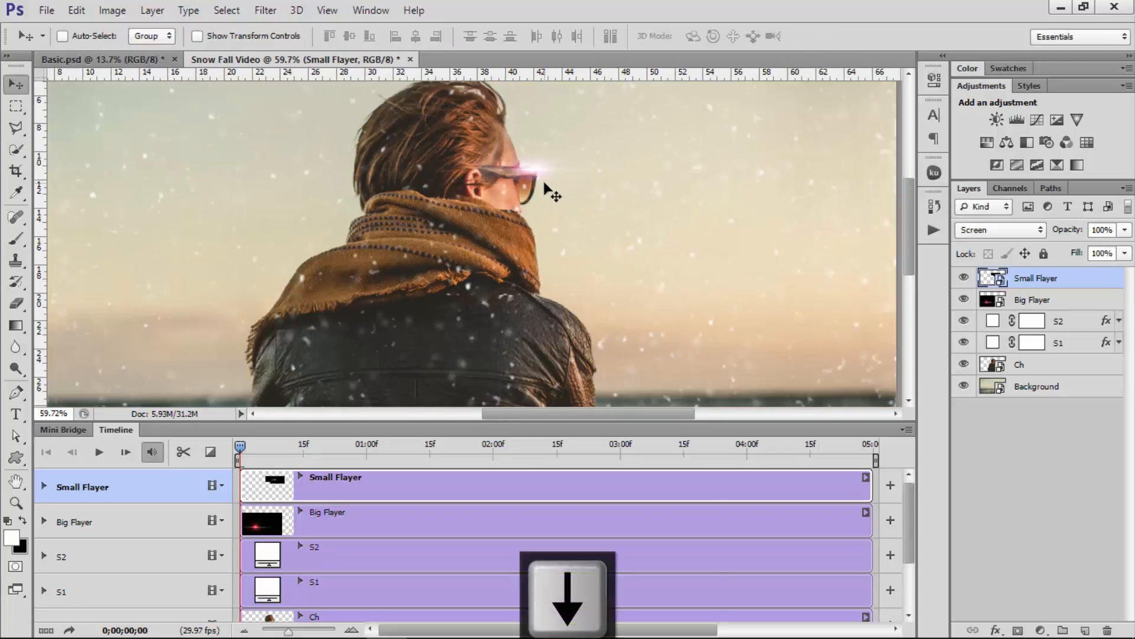
key("Down")
key("Down")
key("Up")
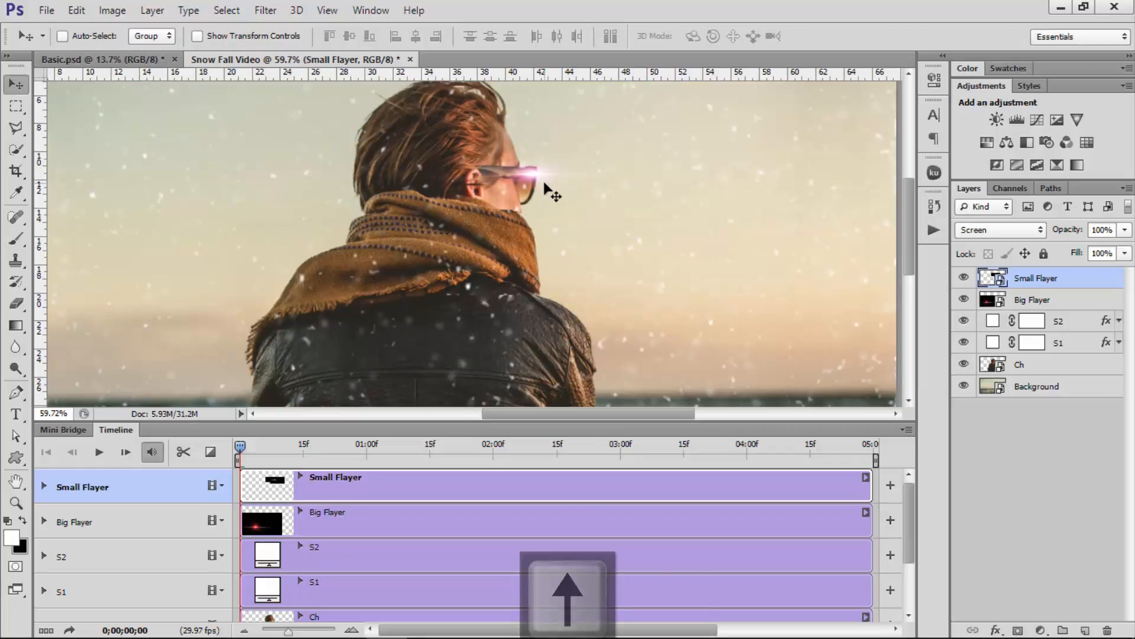
key("Right")
key("Down")
key("Down")
key("Up")
key("Up")
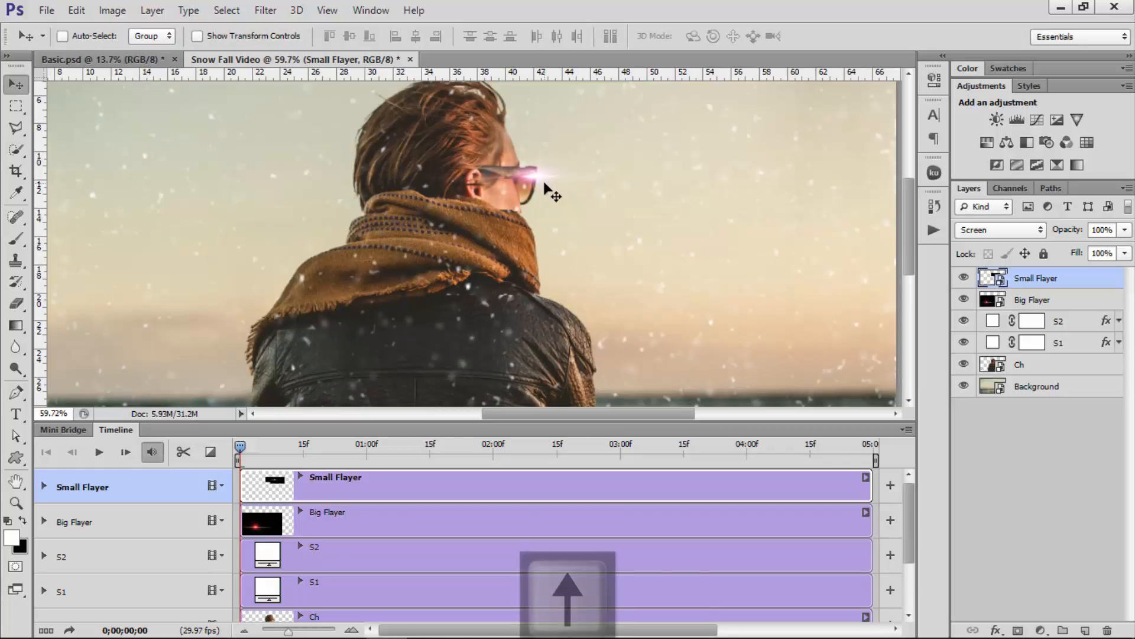
key("Up")
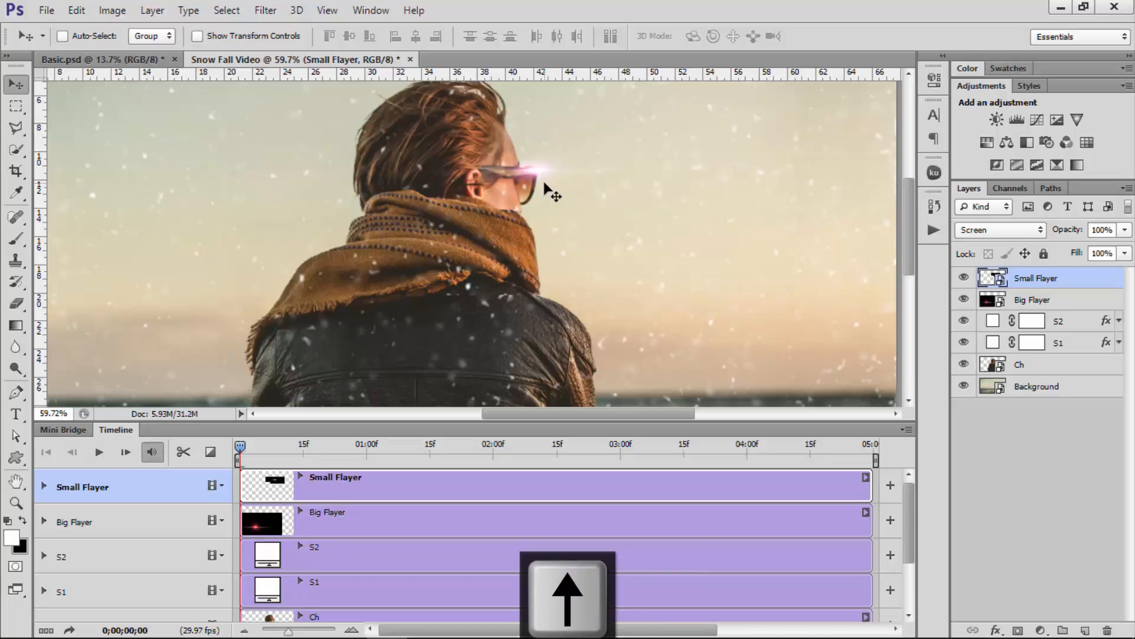
Add a Small Flayer Transform keyframe at 0;00;00;00, then realign the flare with the sunglasses at 0;00;04;29 for the end keyframe
left_click(44, 485)
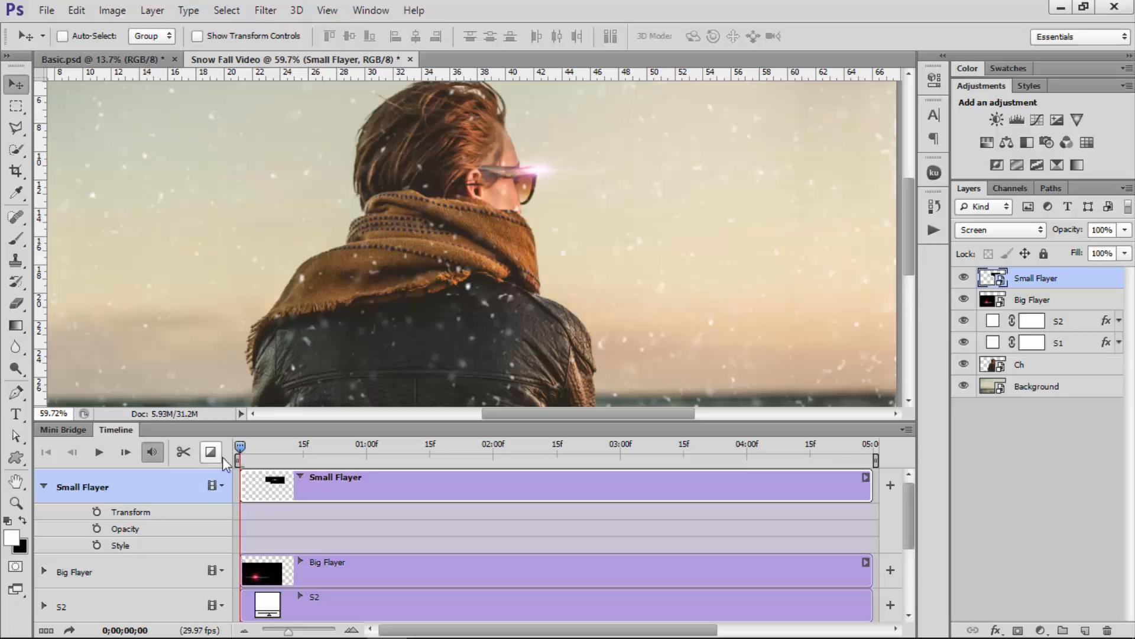
left_click(97, 512)
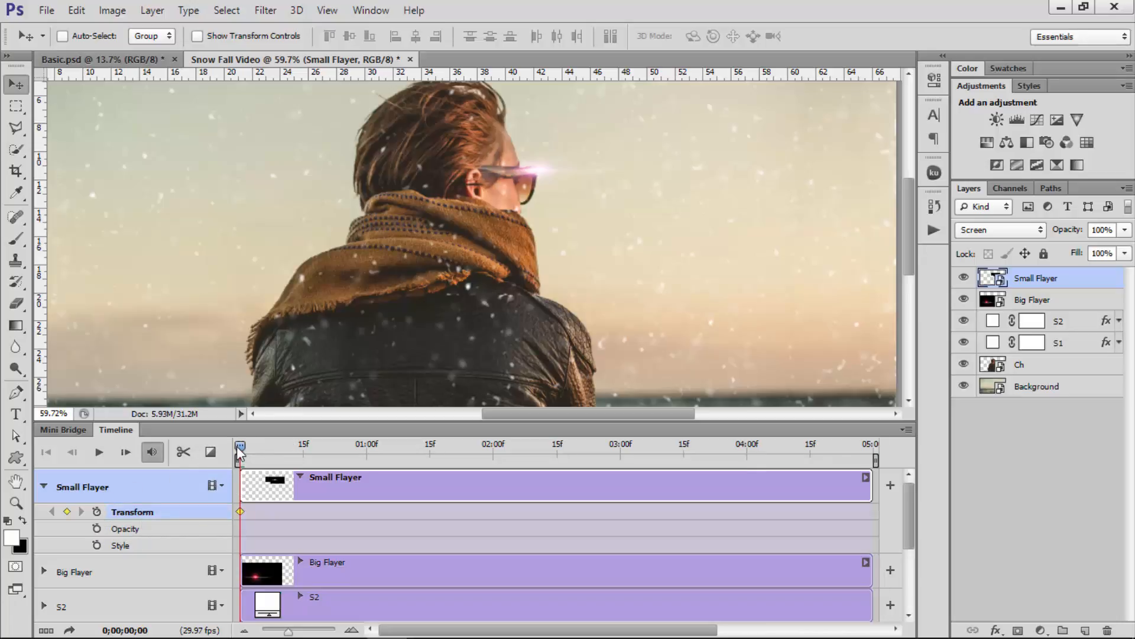
left_click_drag(238, 450, 884, 509)
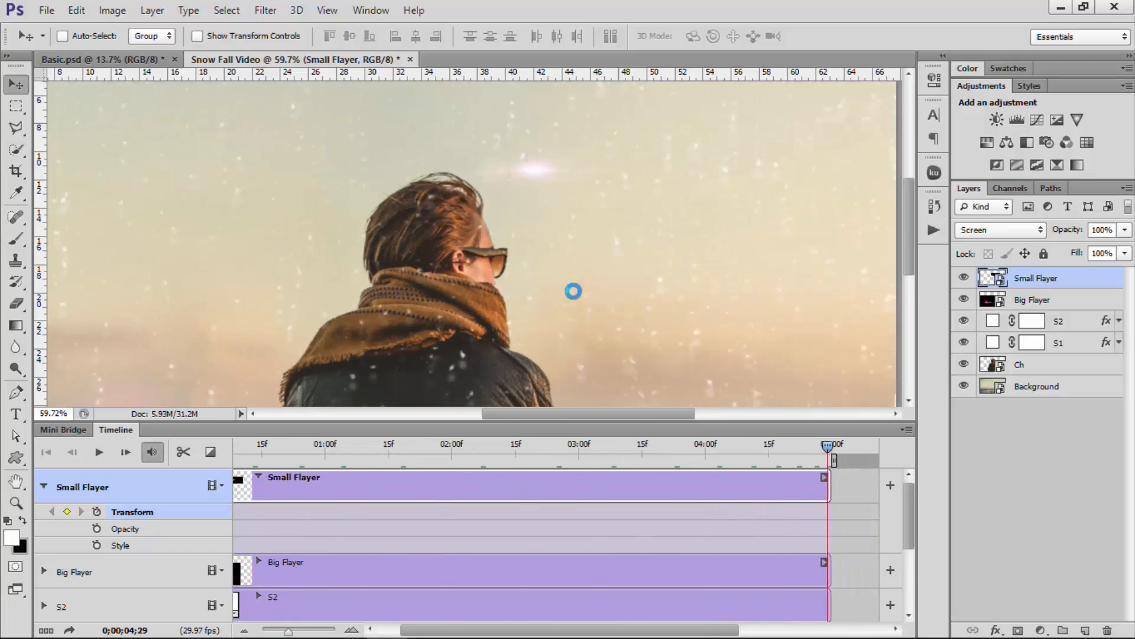
scroll(561, 289, "up", 3)
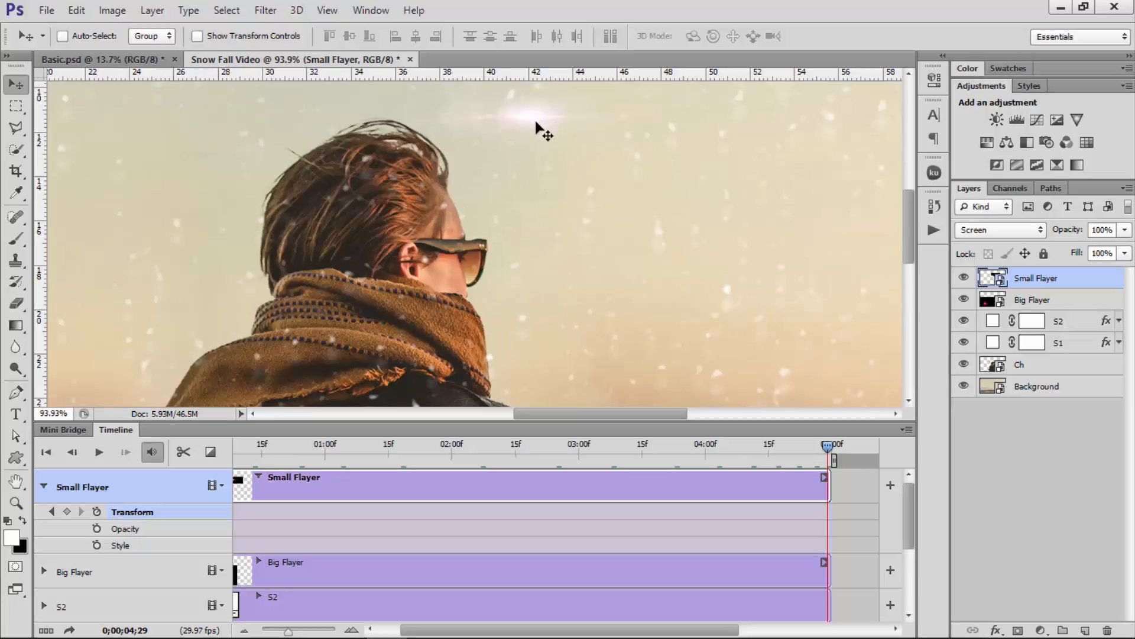
left_click_drag(537, 125, 490, 254)
scroll(499, 248, "up", 3)
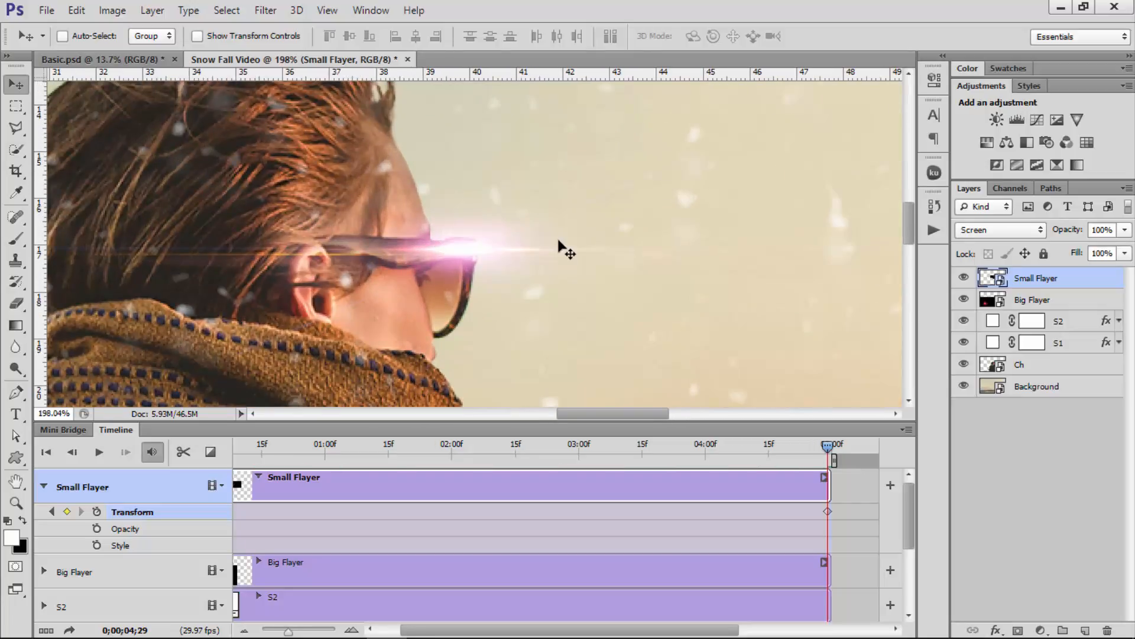
key("Up")
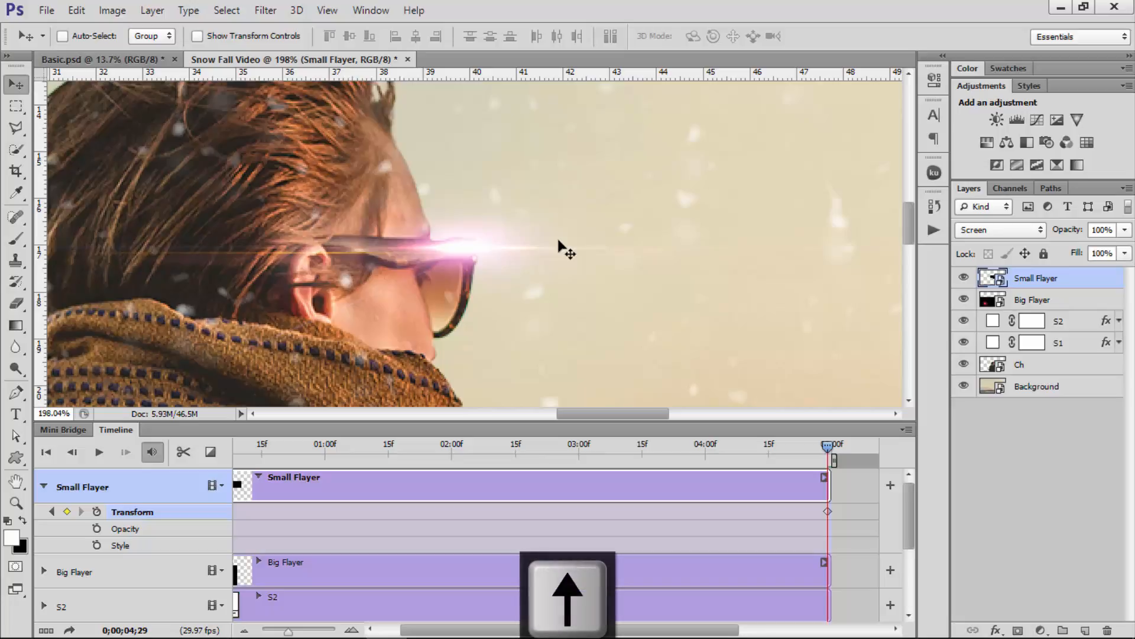
scroll(545, 260, "down", 5)
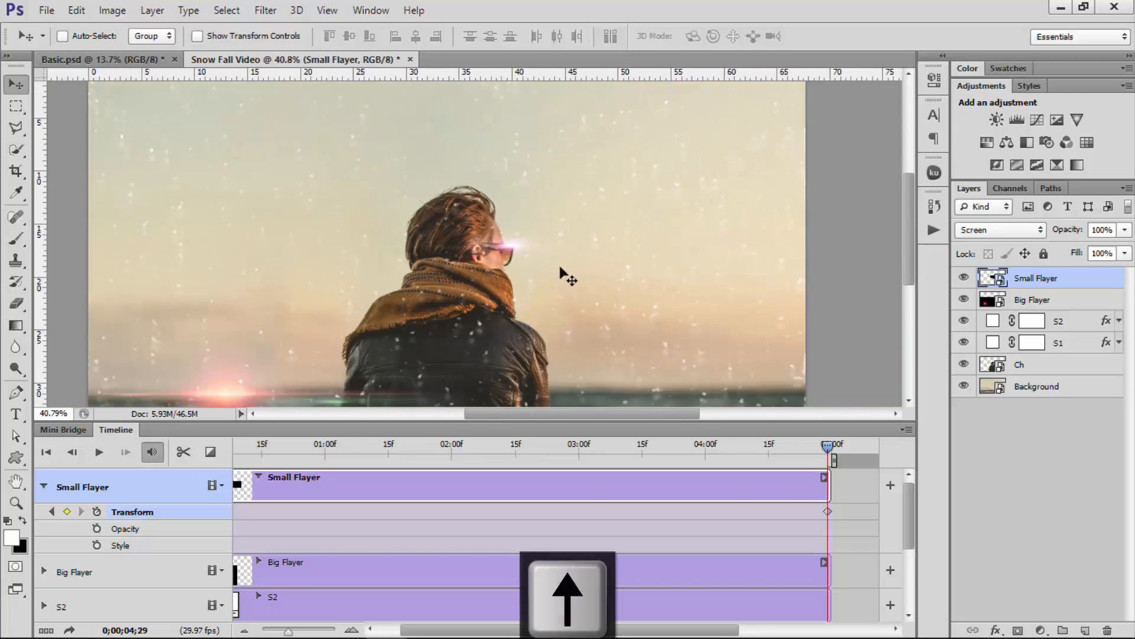
Return the playhead to 0;00;00;00, set the Small Flayer opacity to 0%, and add an Opacity keyframe there
left_click_drag(828, 446, 574, 446)
left_click_drag(463, 471, 197, 492)
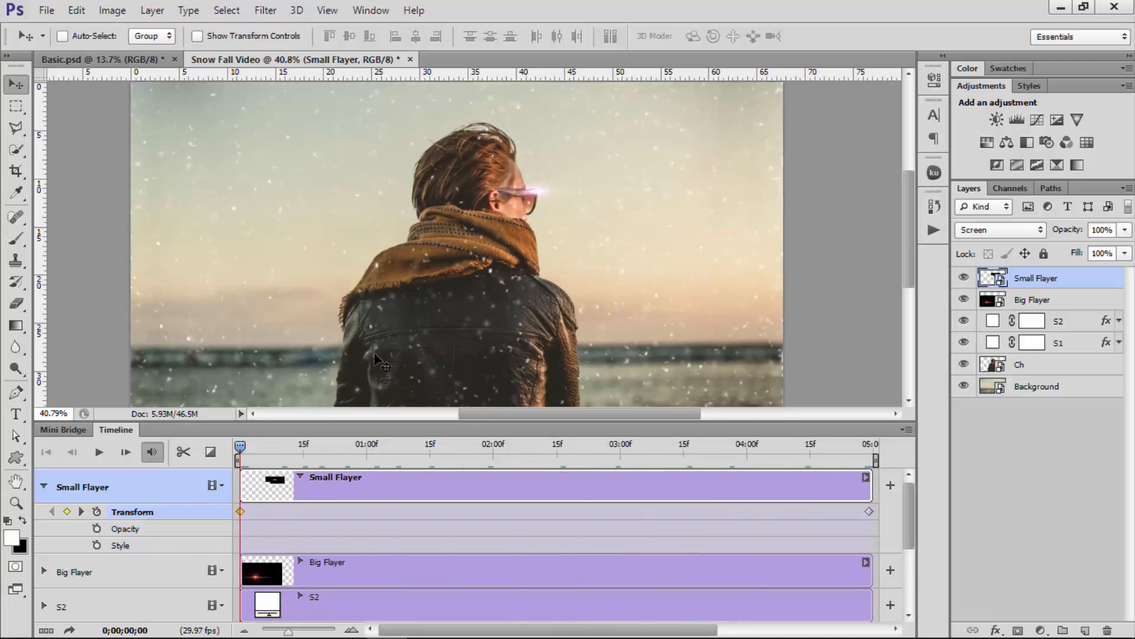
scroll(411, 264, "down", 1)
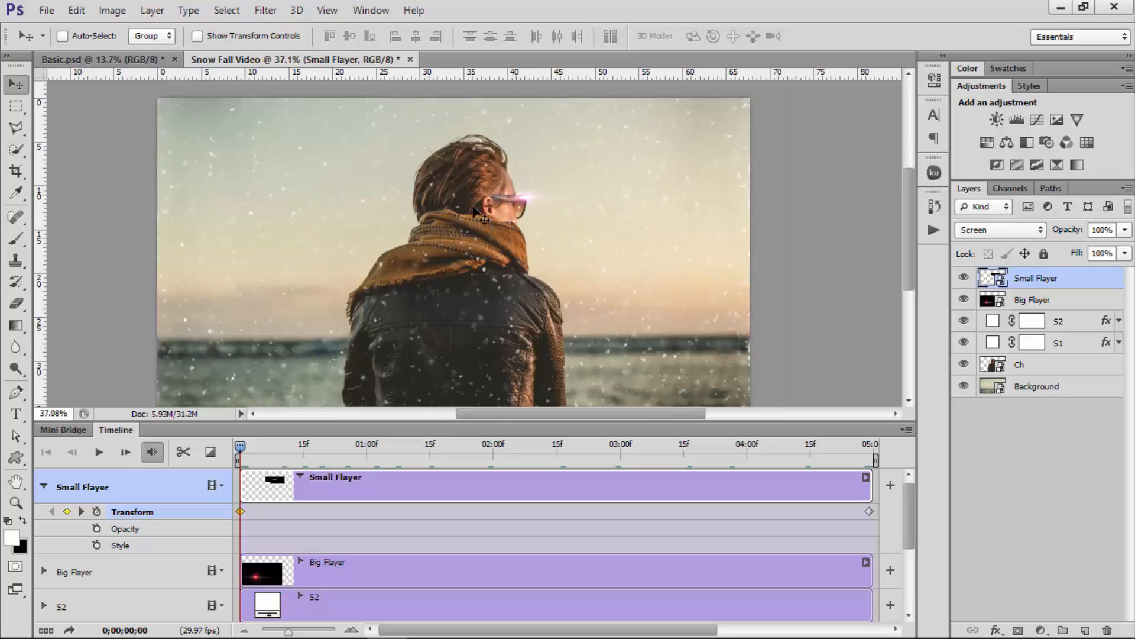
left_click(97, 529)
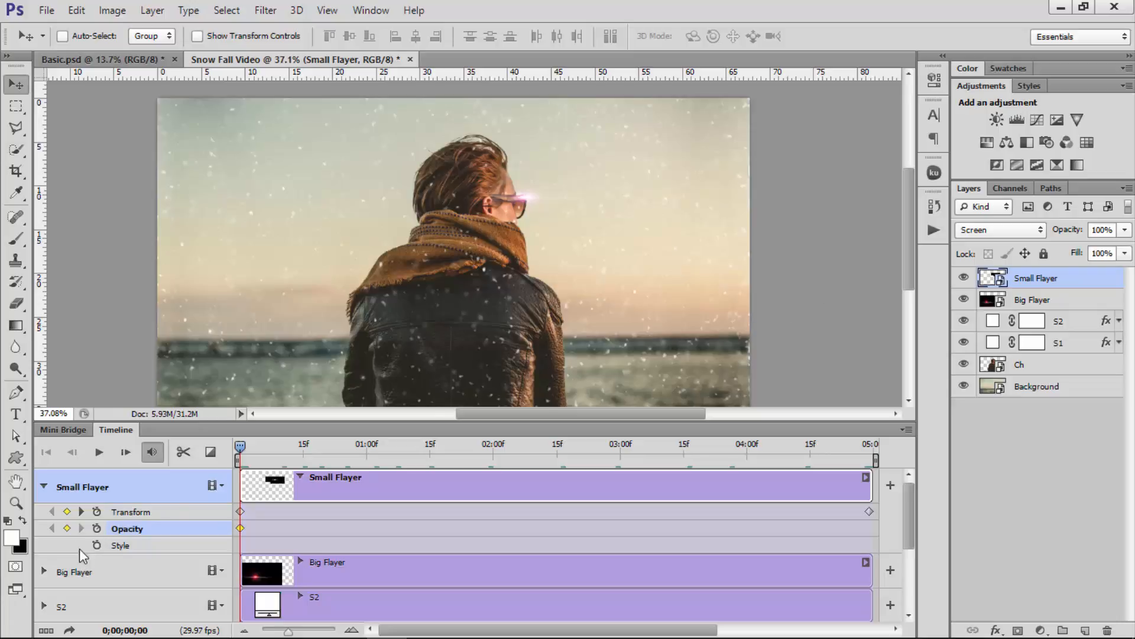
key("ctrl+z")
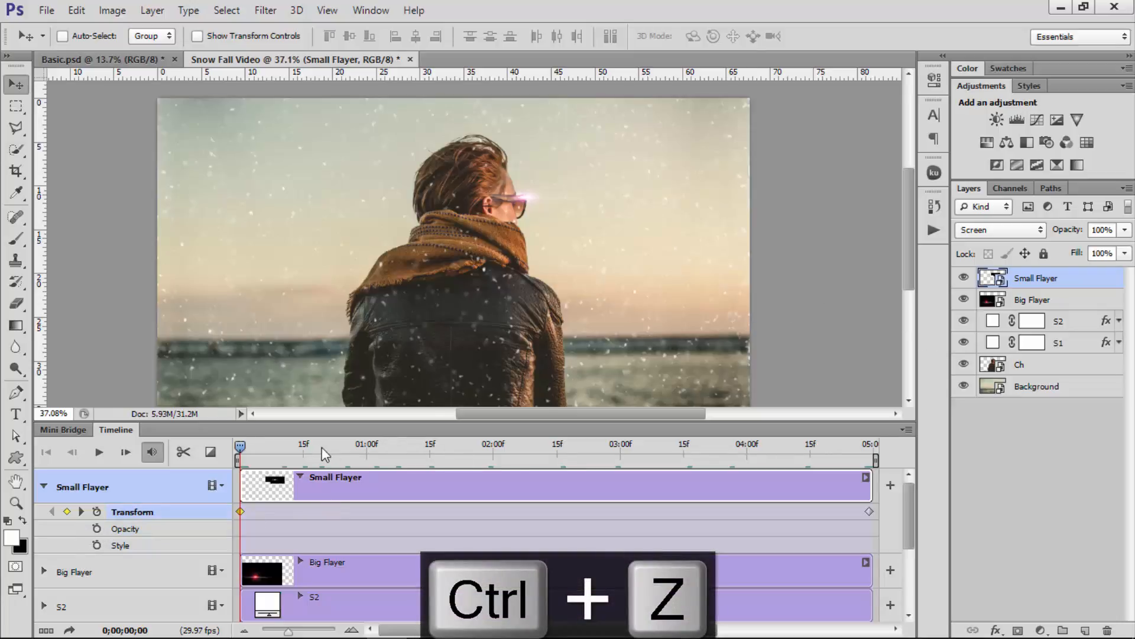
left_click_drag(240, 454, 210, 477)
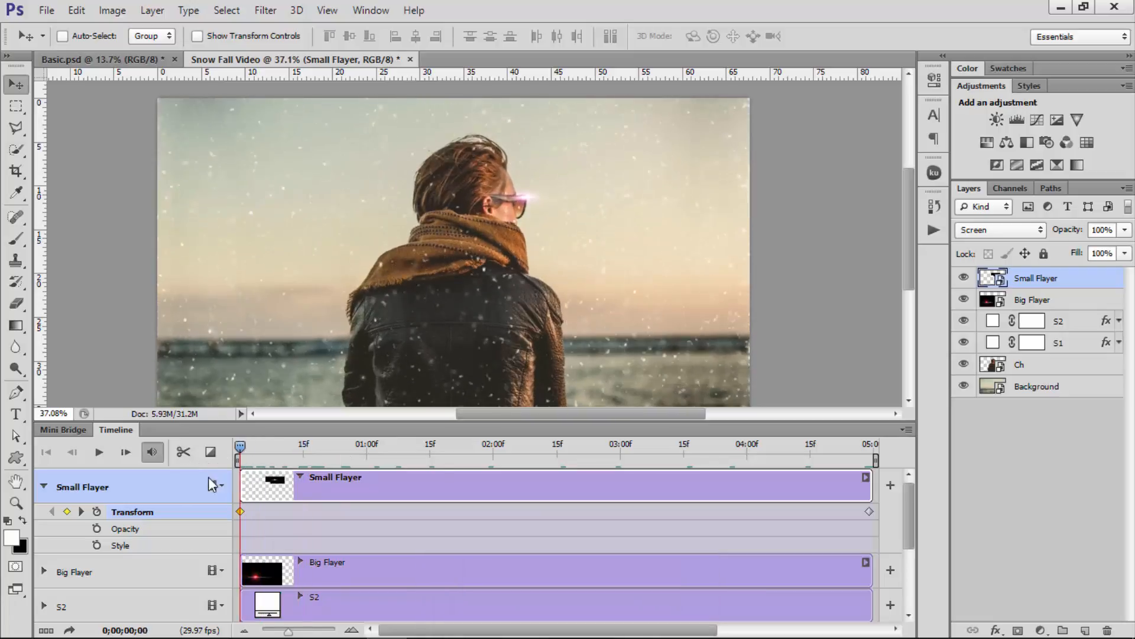
left_click_drag(1064, 230, 798, 254)
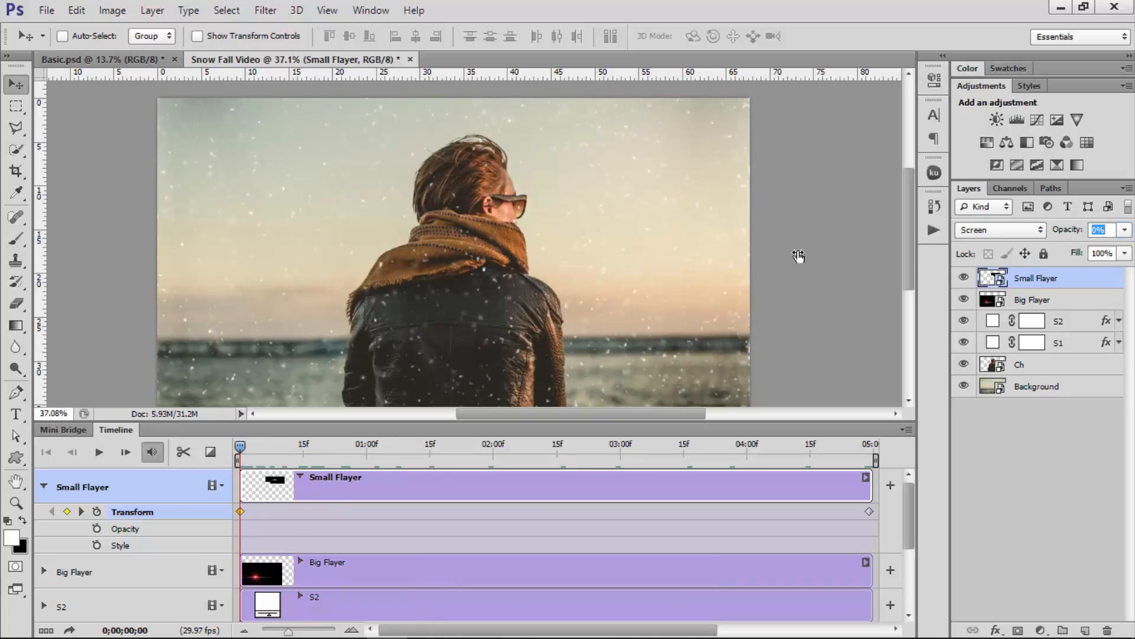
left_click(97, 528)
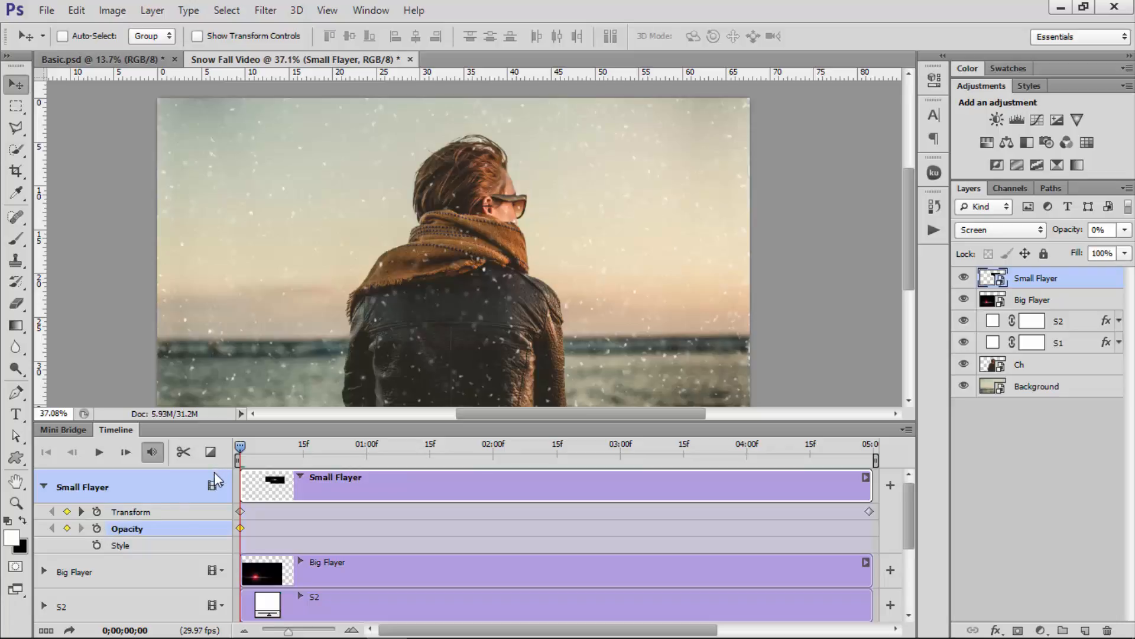
Add Small Flayer Opacity keyframes of 0% at 0;00;00;18 and 83% at 0;00;01;05
left_click_drag(245, 453, 317, 452)
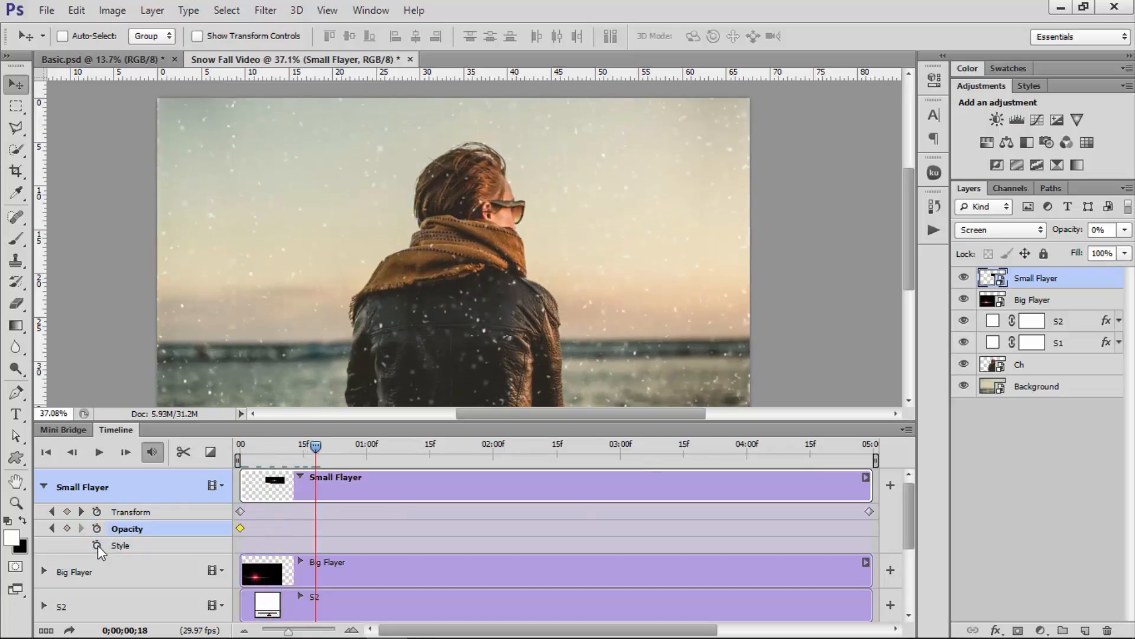
left_click(67, 528)
left_click_drag(316, 446, 400, 454)
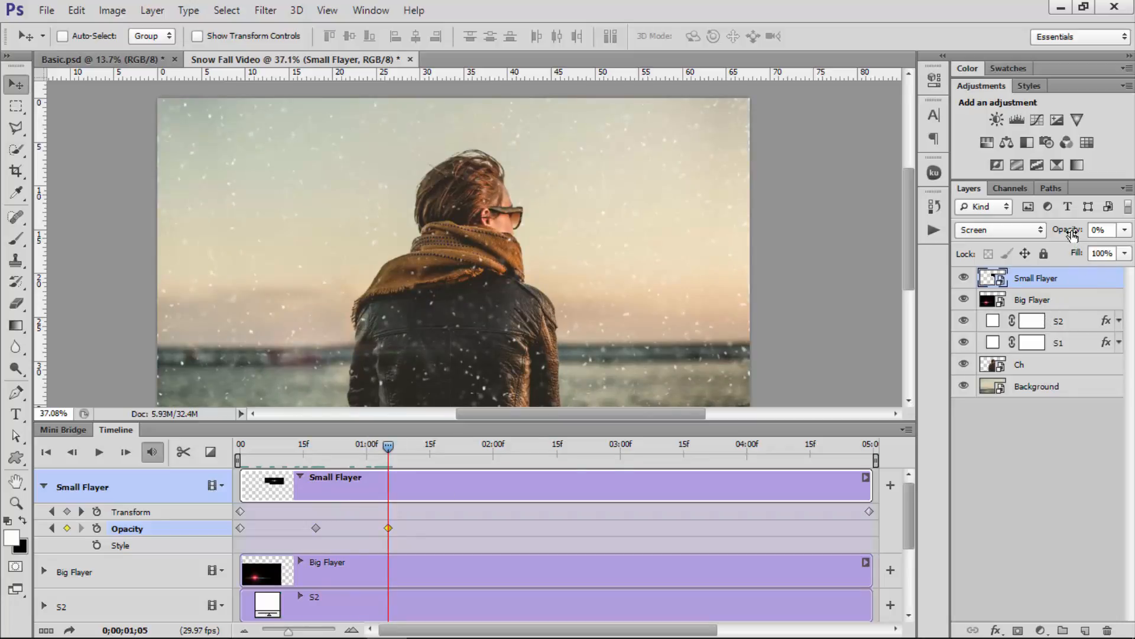
left_click_drag(1069, 233, 1113, 238)
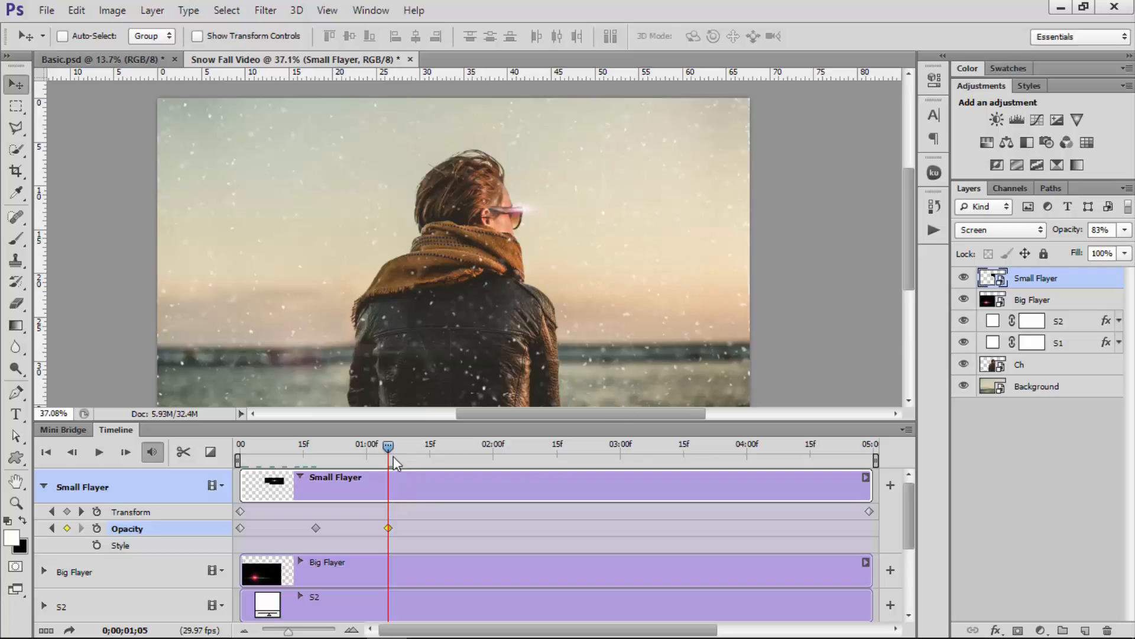
Hold 83% opacity with a keyframe at 0;00;01;20, and set the Small Flayer opacity to 0% at 0;00;02;07
left_click_drag(407, 455, 451, 456)
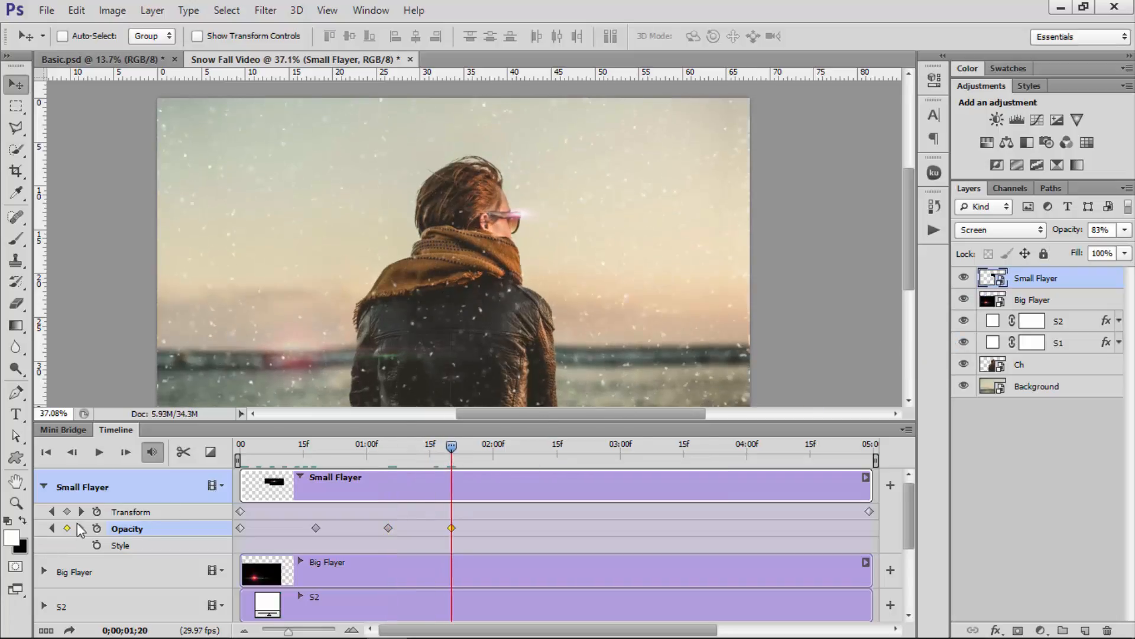
left_click_drag(456, 450, 522, 453)
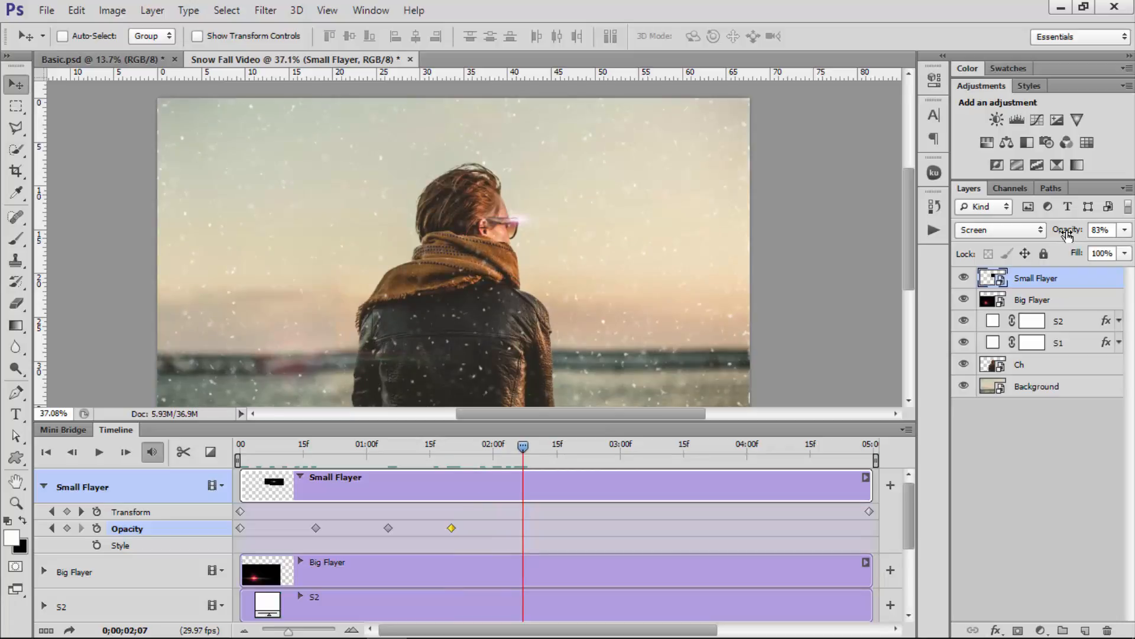
left_click_drag(1067, 235, 900, 270)
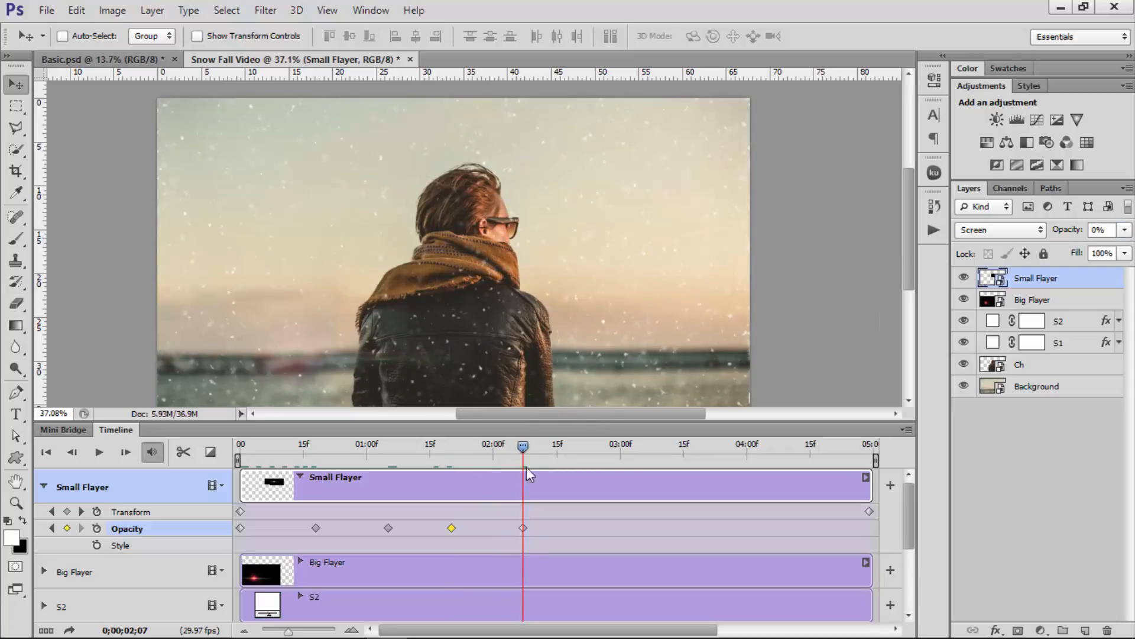
Add Small Flayer Opacity keyframes of 0% at 0;00;02;22 and 100% at 0;00;03;27, and shift the 100% keyframe to just past 04:00f
left_click_drag(531, 455, 586, 450)
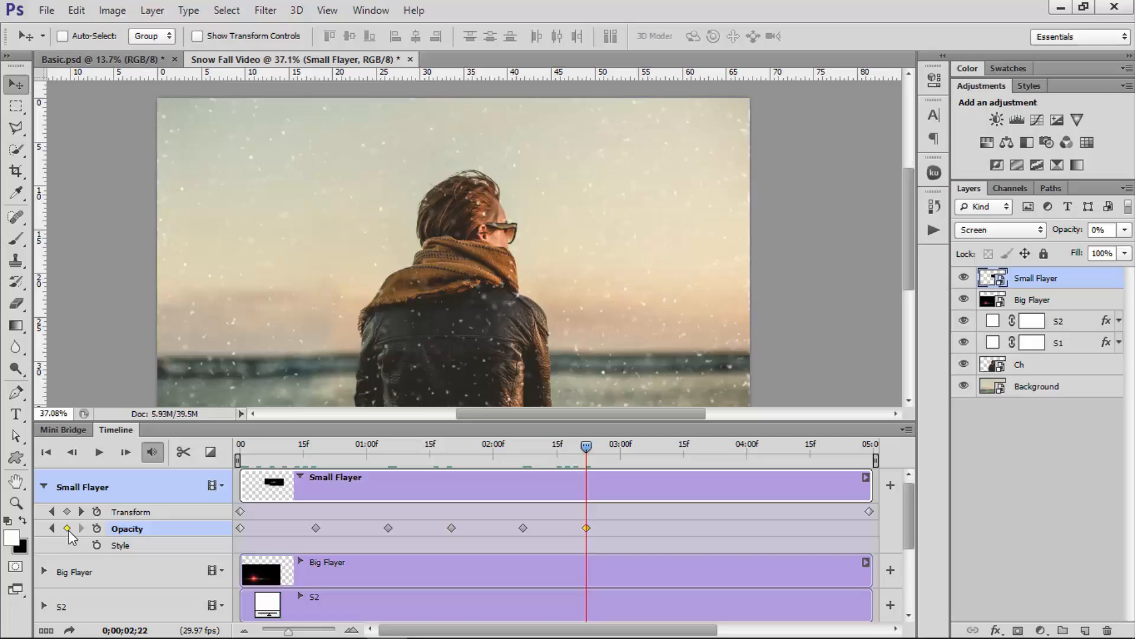
left_click_drag(604, 449, 735, 457)
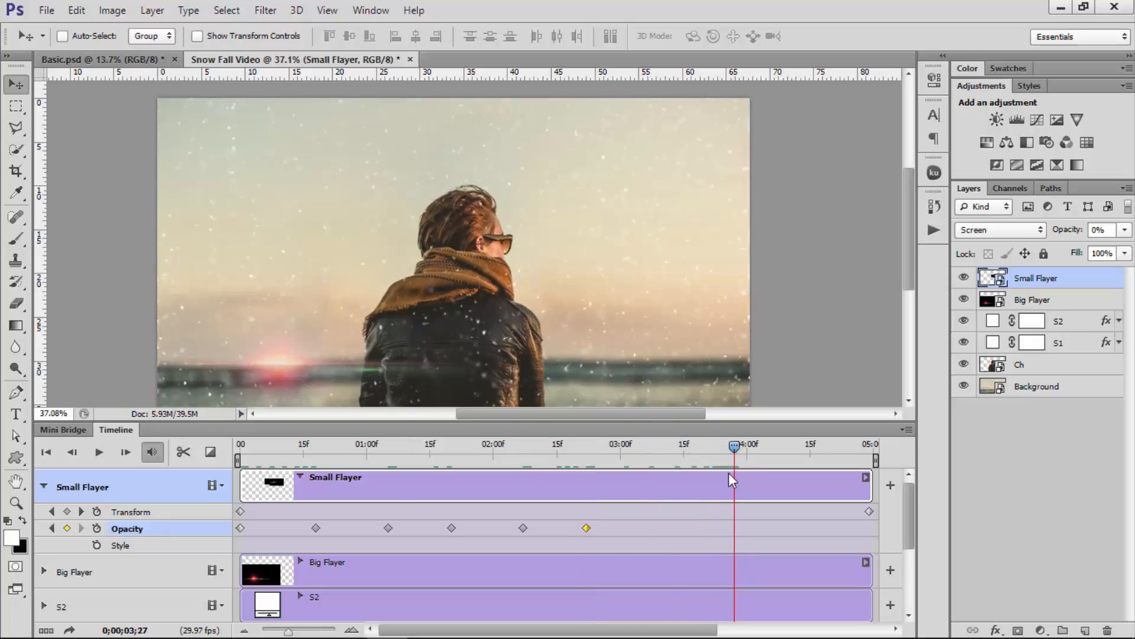
left_click_drag(1064, 230, 1133, 236)
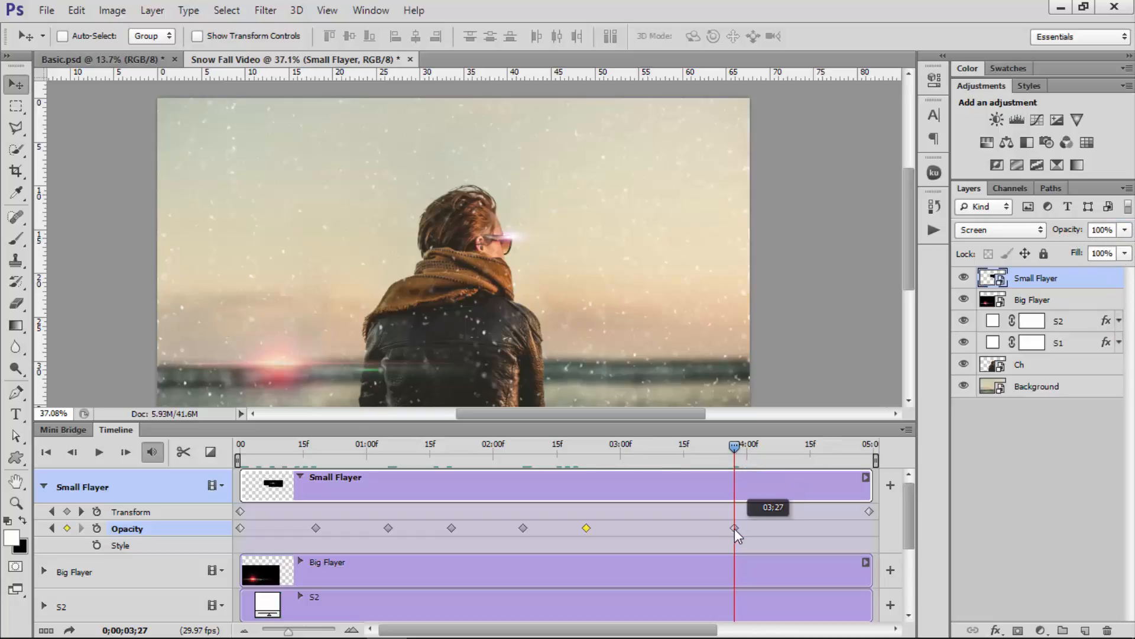
left_click_drag(734, 527, 756, 528)
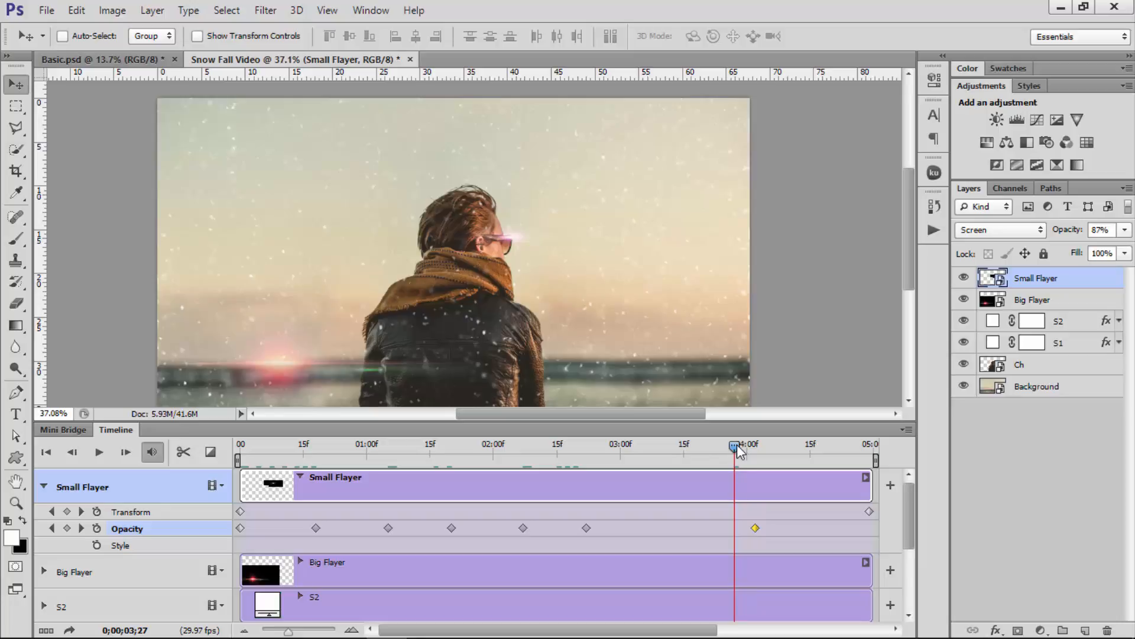
left_click_drag(735, 447, 824, 454)
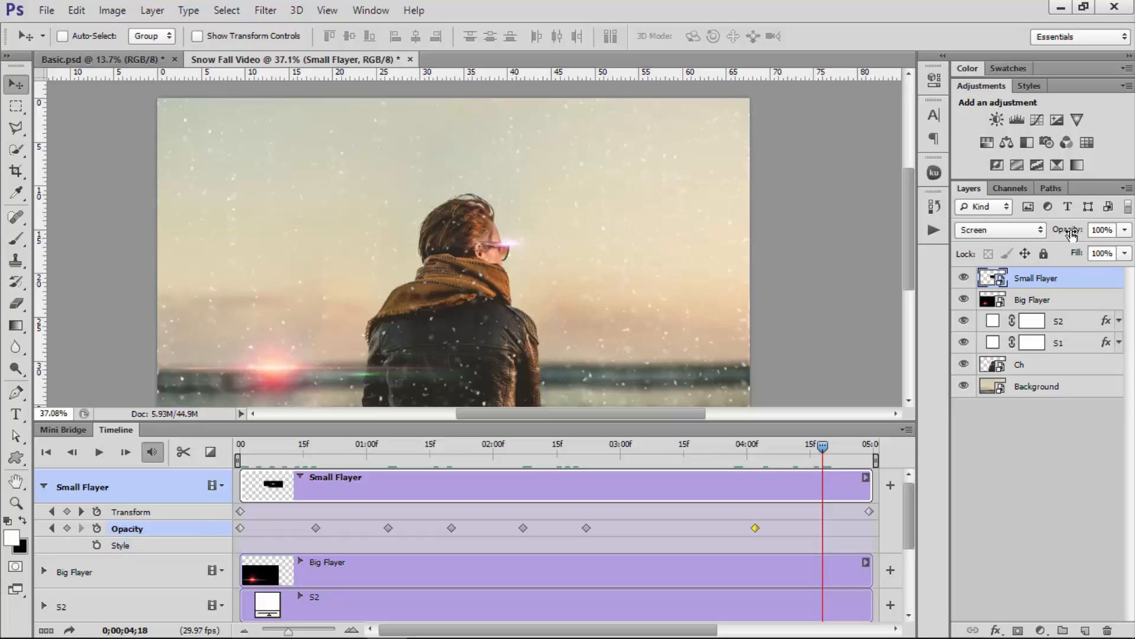
left_click_drag(1072, 234, 1036, 234)
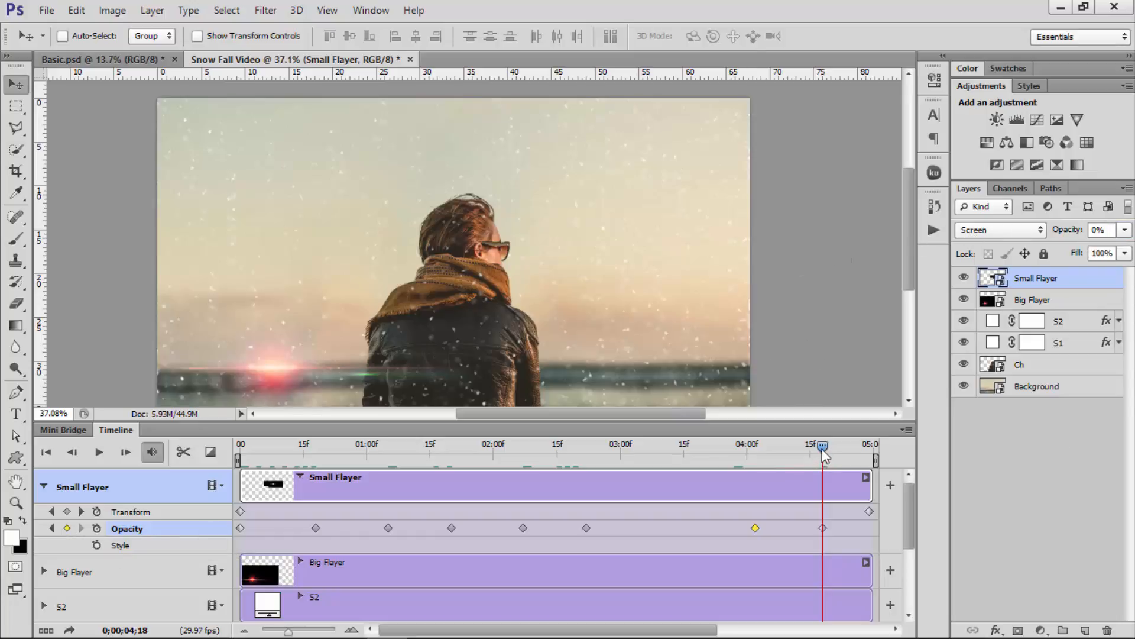
left_click_drag(823, 450, 664, 477)
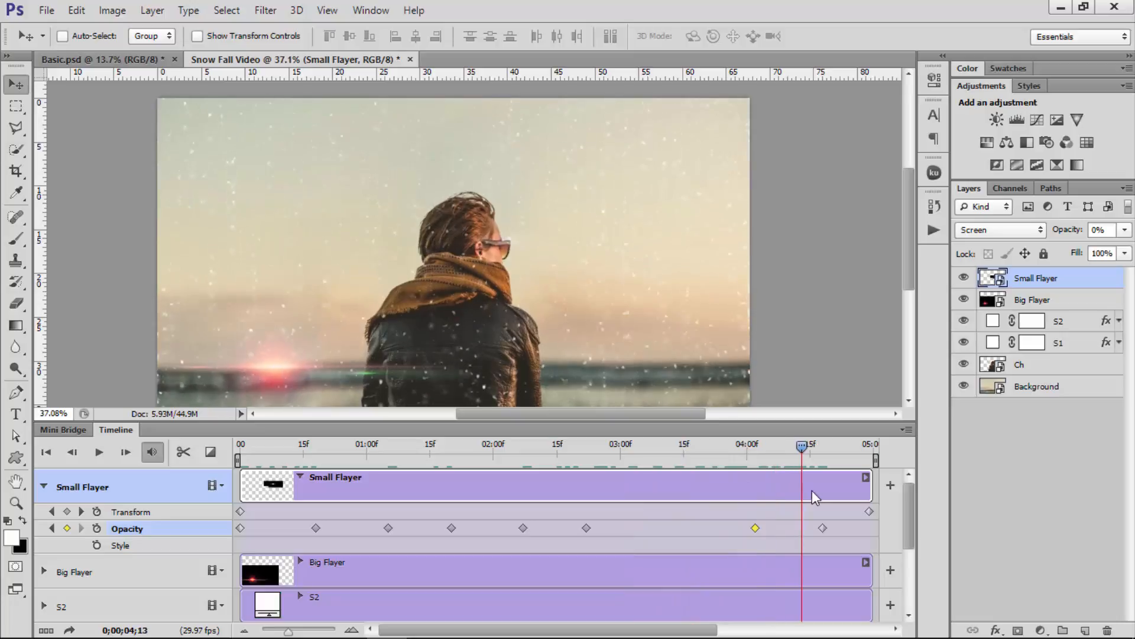
key("space")
left_click_drag(825, 527, 823, 527)
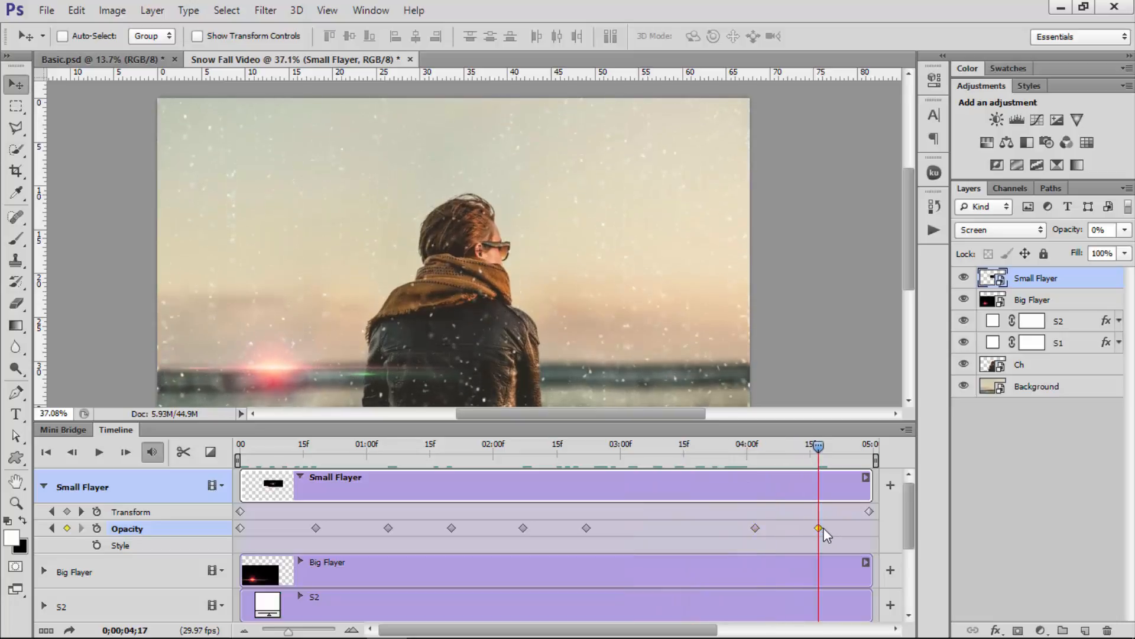
key("Delete")
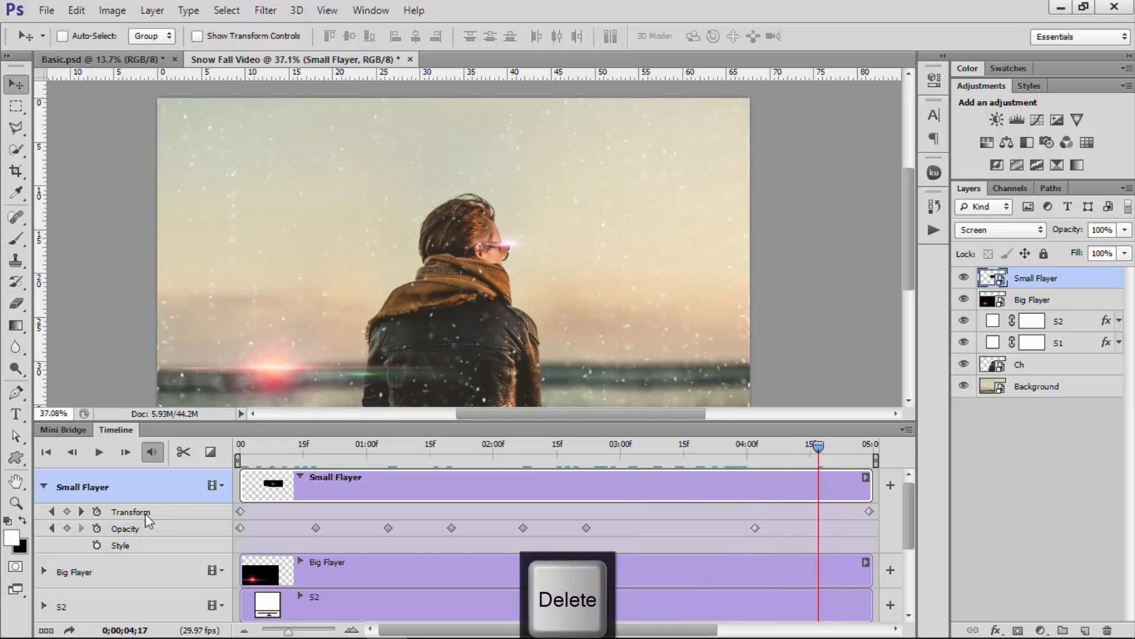
Hold the Small Flayer opacity at 100% with a keyframe at 0;00;04;17, and set it to 0% at 0;00;04;26
left_click(67, 528)
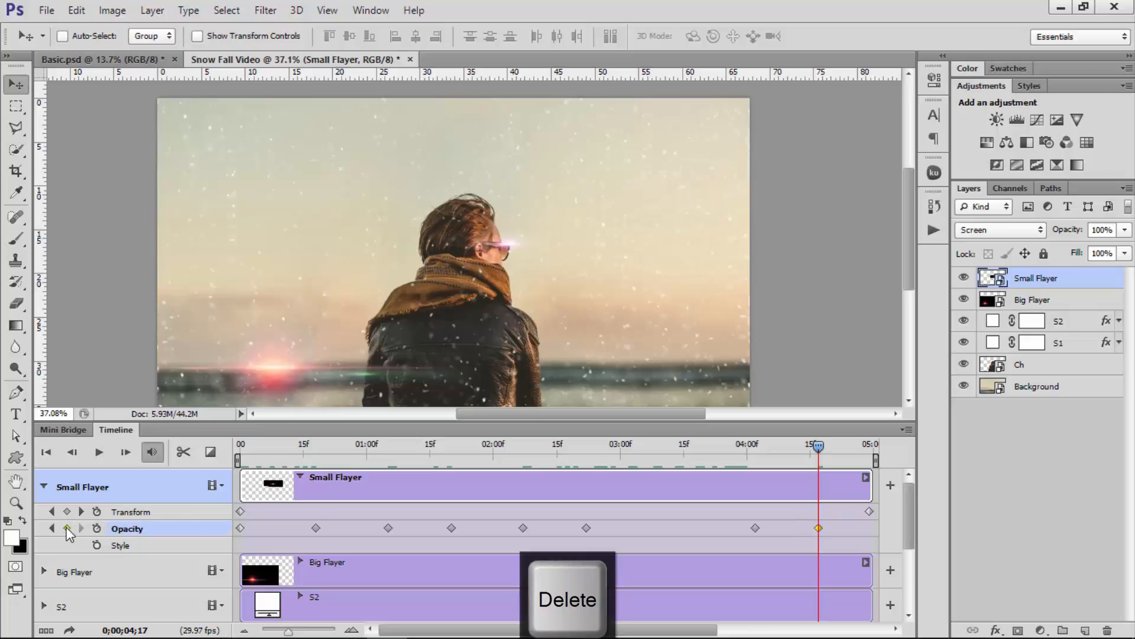
left_click(866, 448)
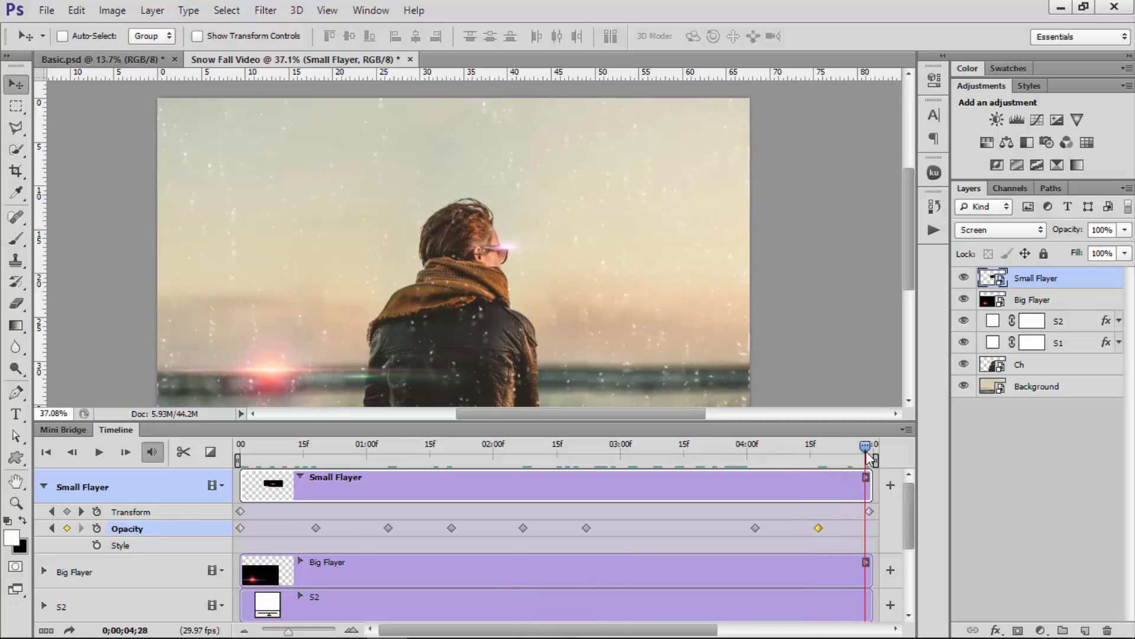
left_click_drag(864, 452, 857, 452)
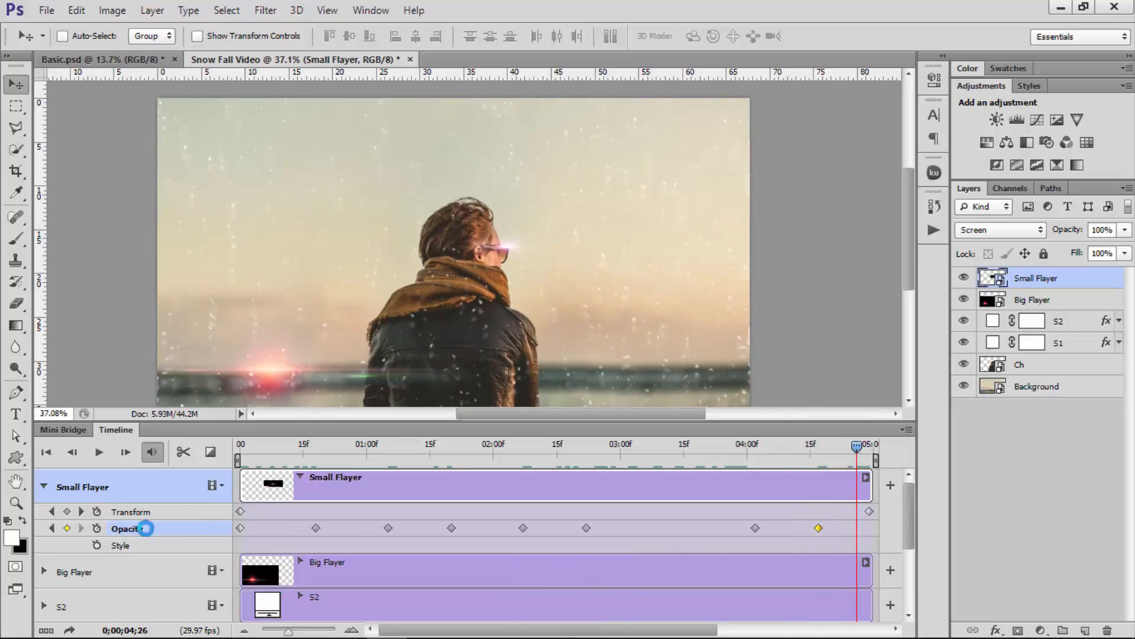
left_click_drag(1069, 236, 768, 380)
Return the playhead to 0;00;00;00 and play the animation to review both lens flares
left_click_drag(862, 449, 171, 429)
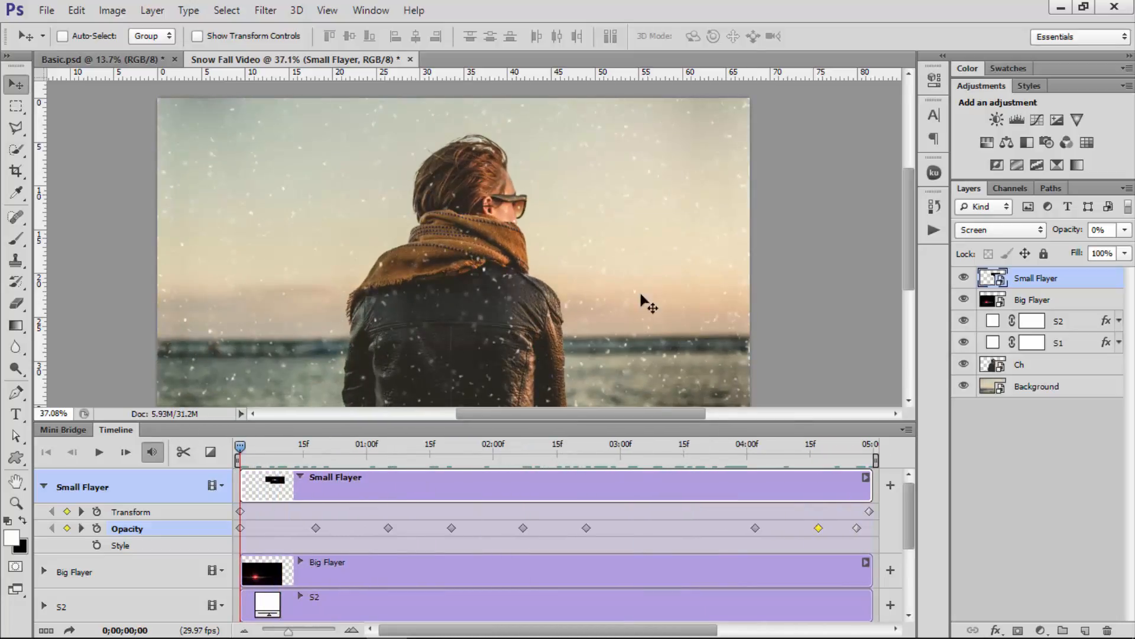
scroll(467, 235, "down", 1)
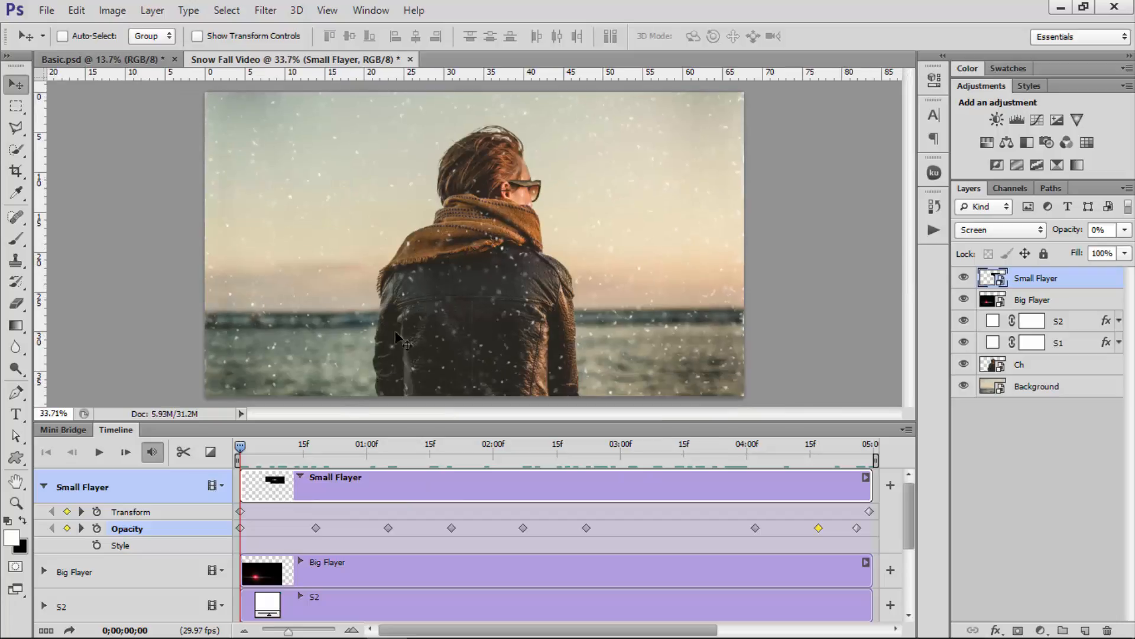
key("space")
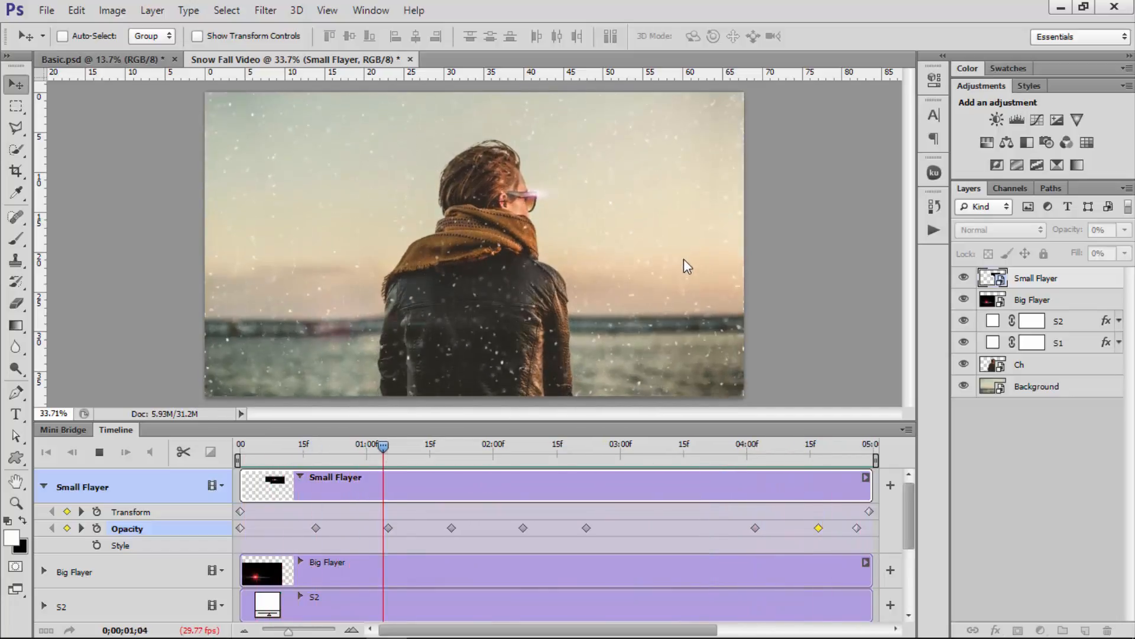
scroll(683, 258, "down", 2)
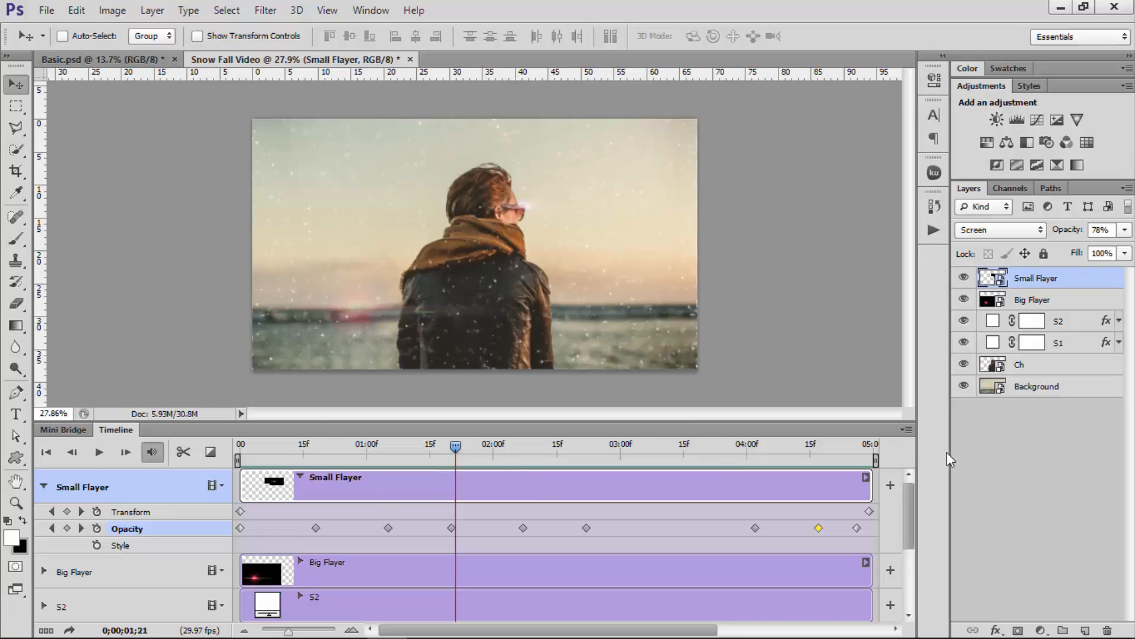
left_click(907, 431)
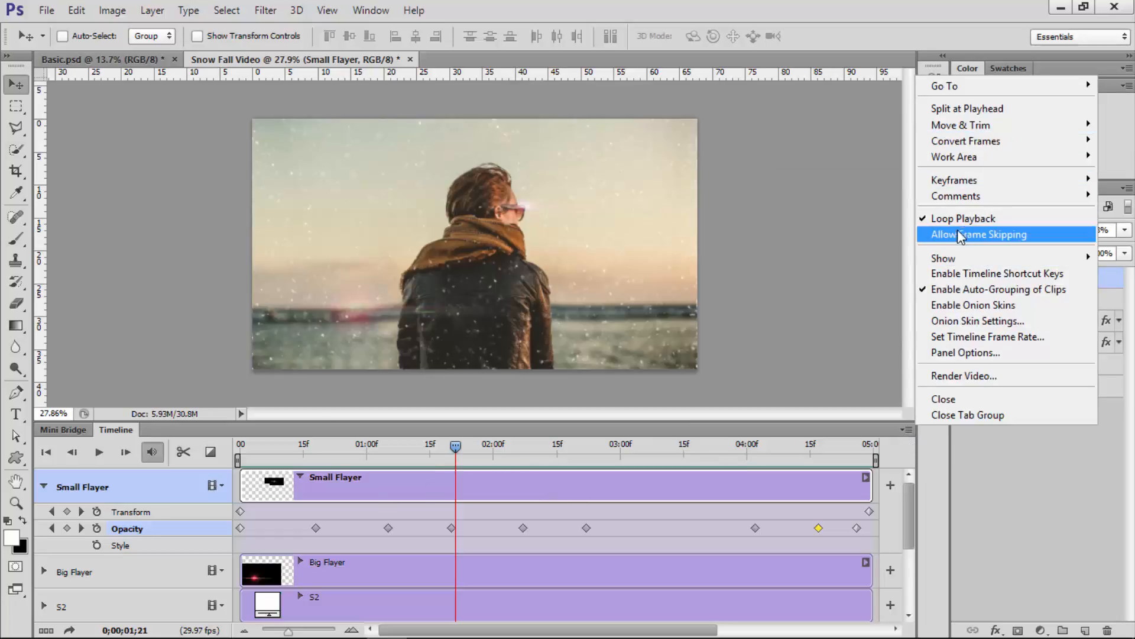
left_click(697, 22)
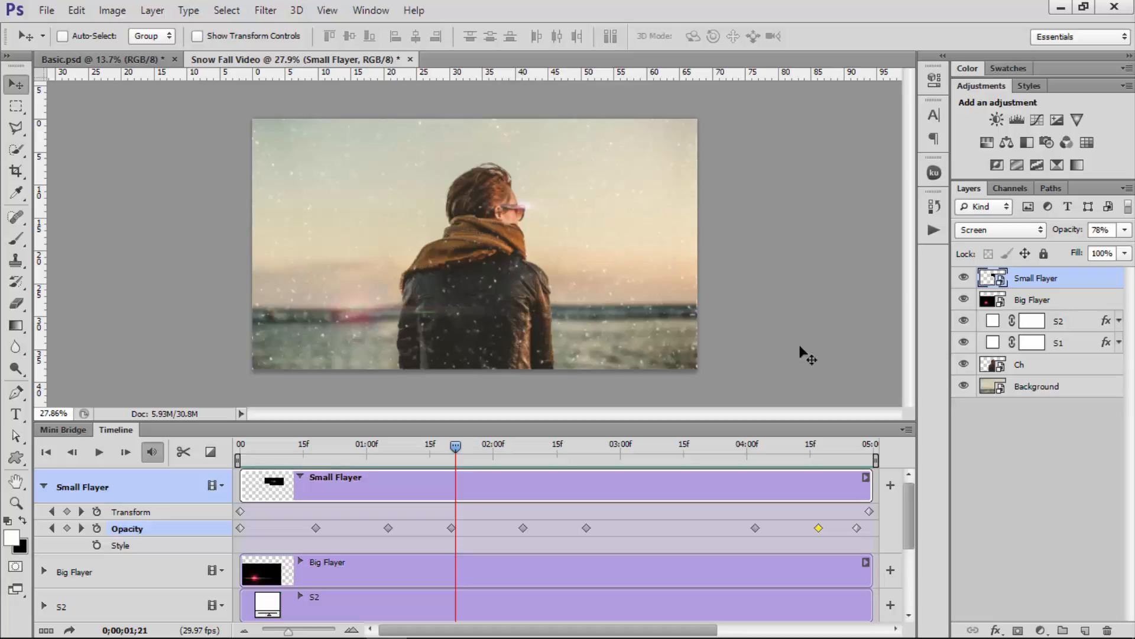
Add a Color Balance adjustment layer above Small Flayer with Midtones at Cyan-Red -6, Magenta-Green -8 and Yellow-Blue +37
left_click(1073, 322)
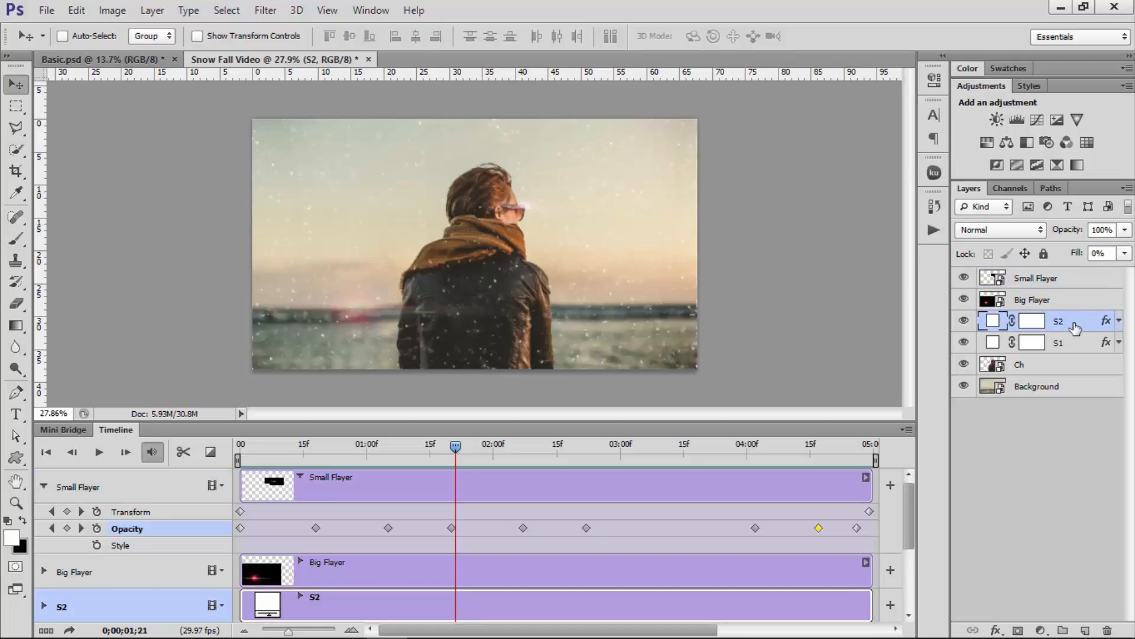
left_click(1055, 278)
left_click(1007, 144)
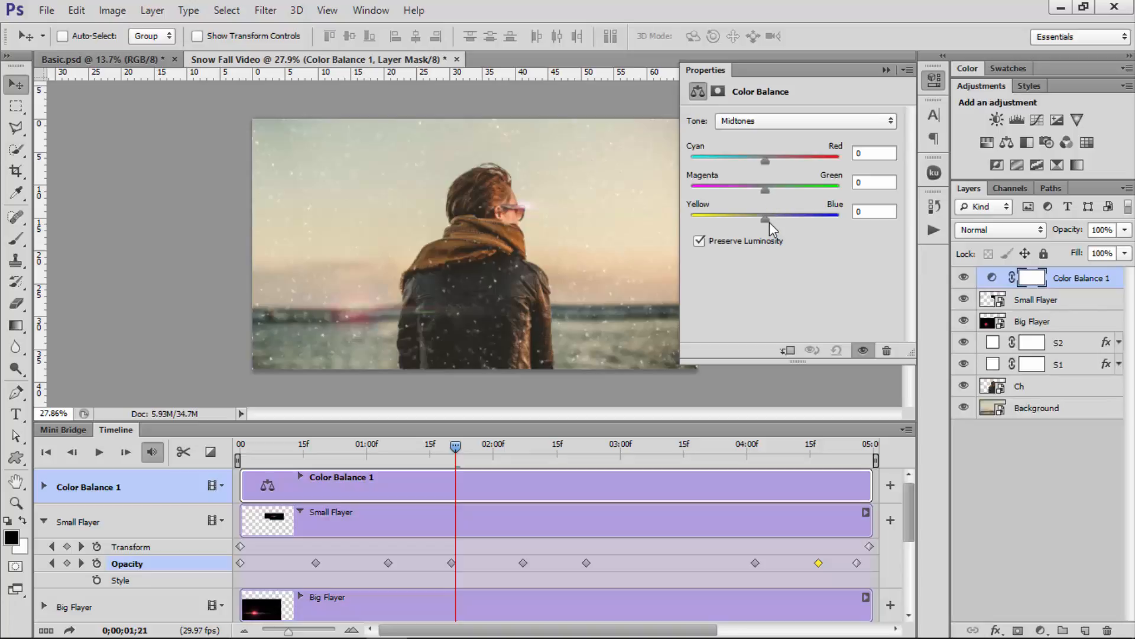
left_click_drag(765, 219, 760, 196)
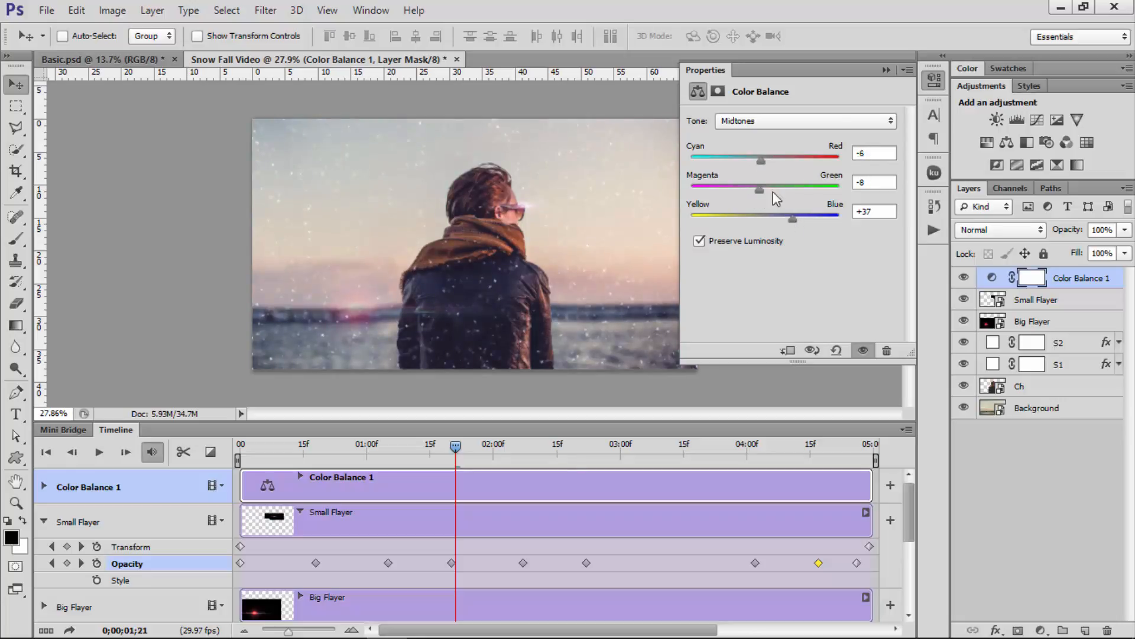
left_click(883, 70)
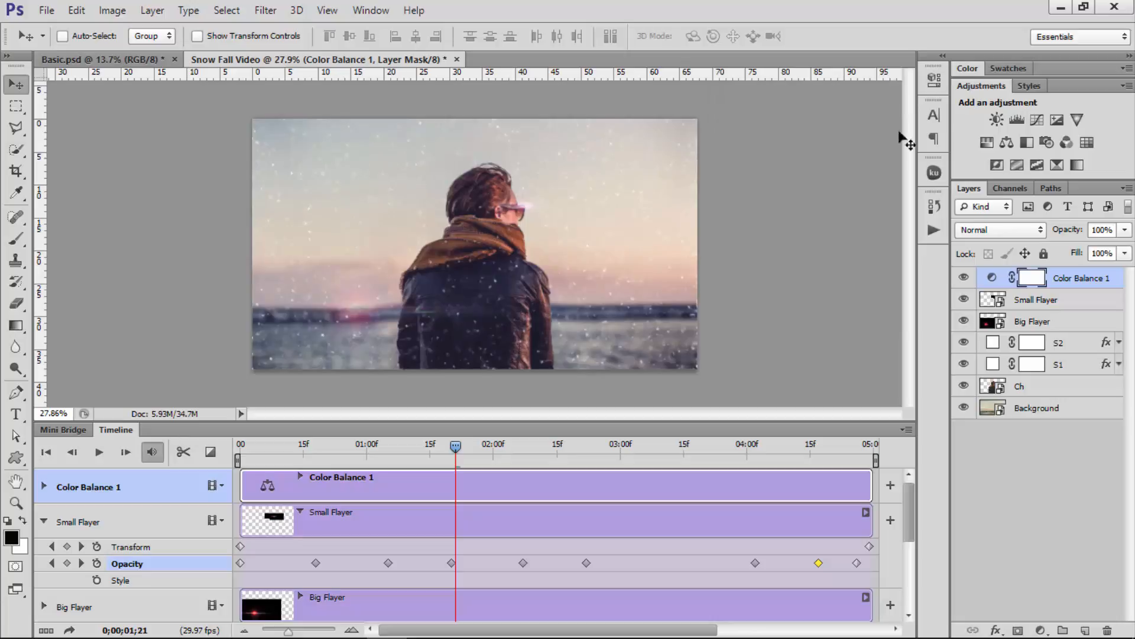
Add a Hue/Saturation adjustment layer on top with the Master saturation raised to +12
left_click(987, 142)
left_click_drag(792, 184, 805, 218)
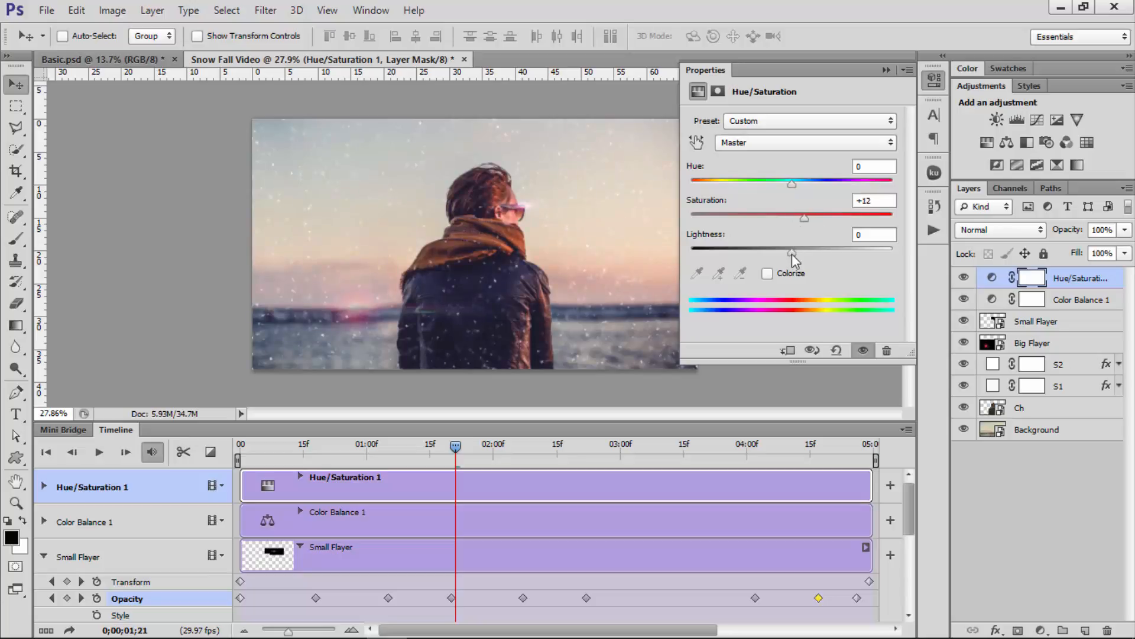
left_click(886, 70)
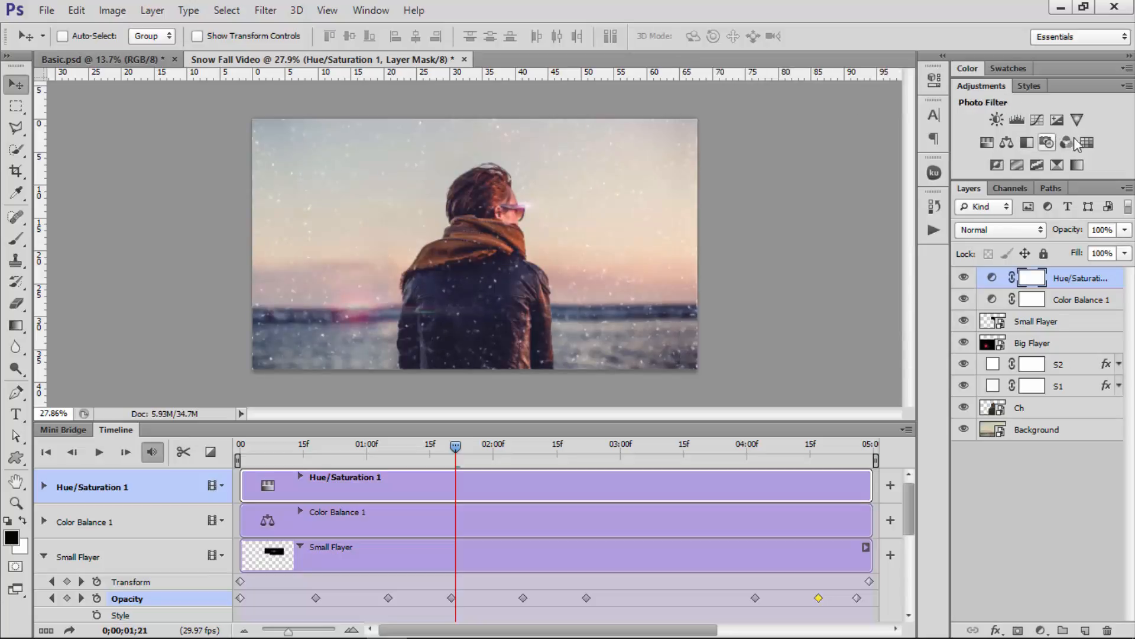
Add a Photo Filter adjustment layer on top using the blue color 009cec at 41% density
left_click(1047, 143)
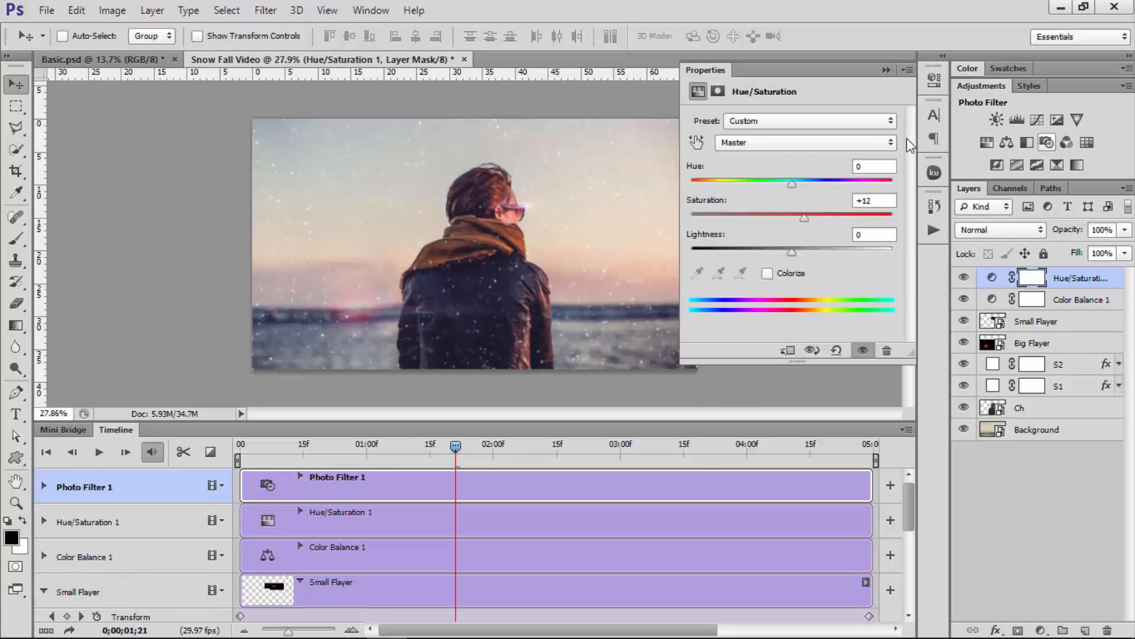
left_click(749, 158)
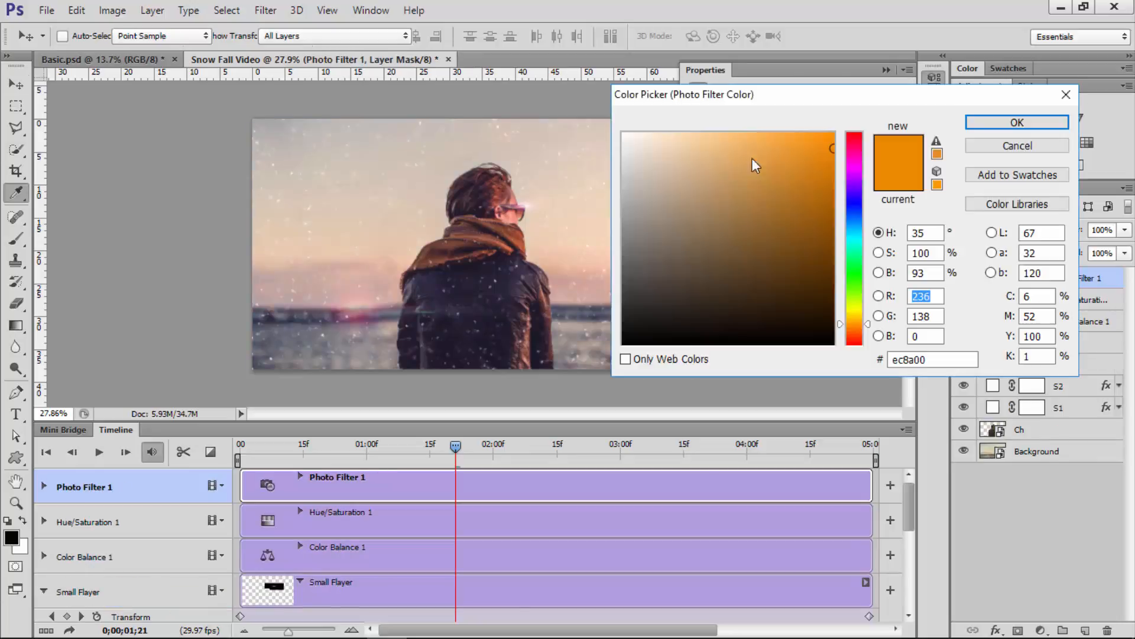
left_click(853, 226)
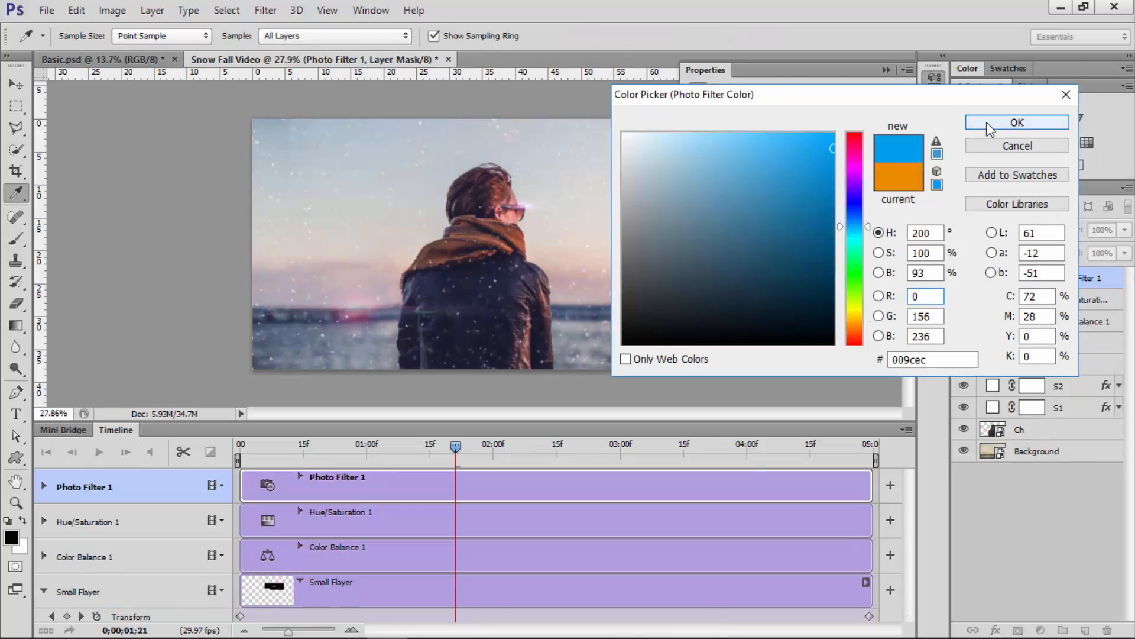
key("Return")
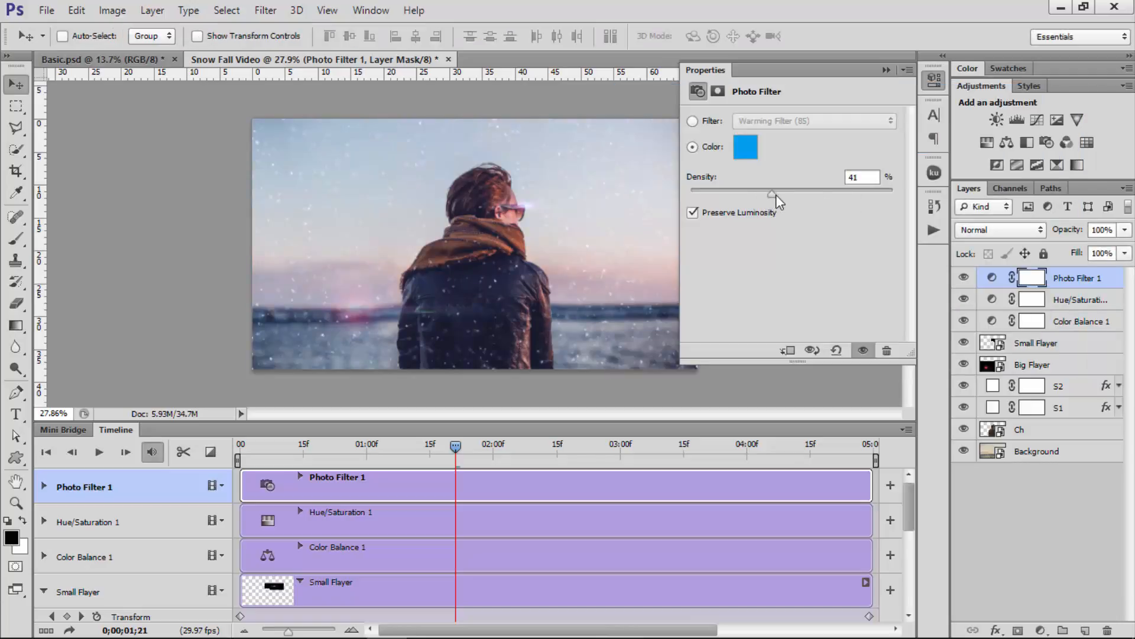
left_click(886, 70)
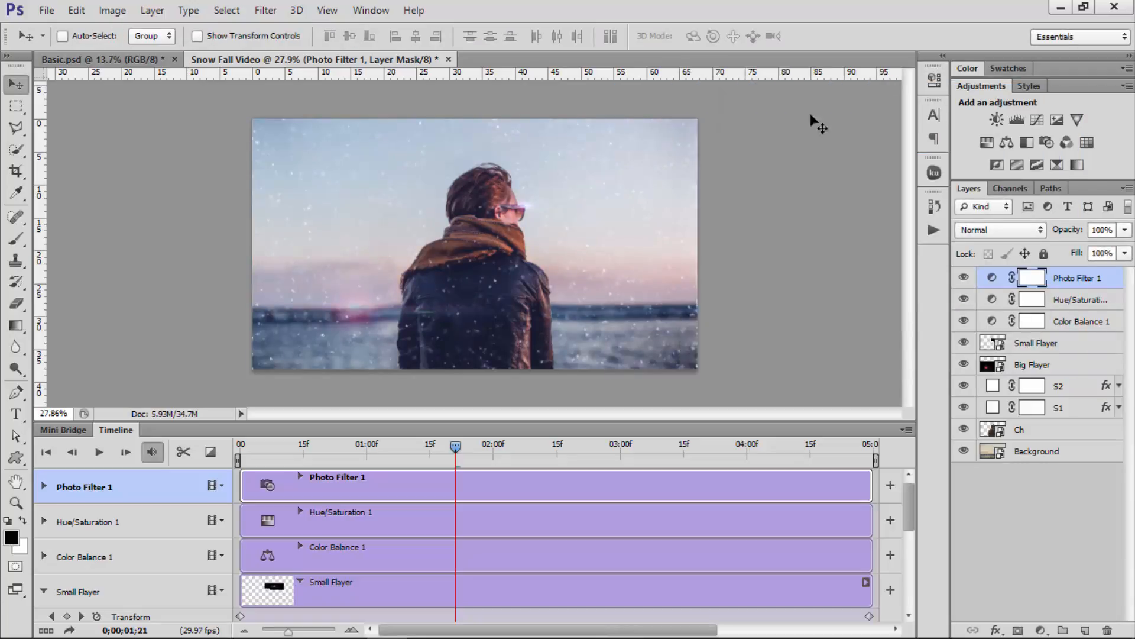
Add a Selective Color adjustment above Color Balance 1, setting Blues to Cyan +21% and Magenta +53%, and fine-tune their Yellow and Black
double_click(991, 322)
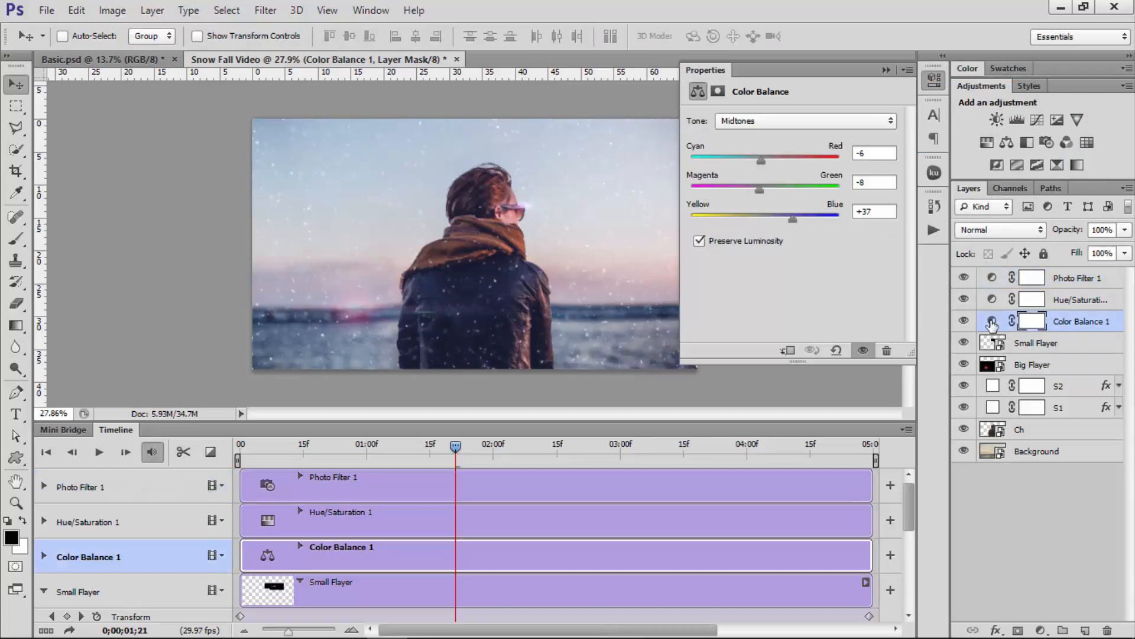
left_click(886, 69)
left_click(1057, 166)
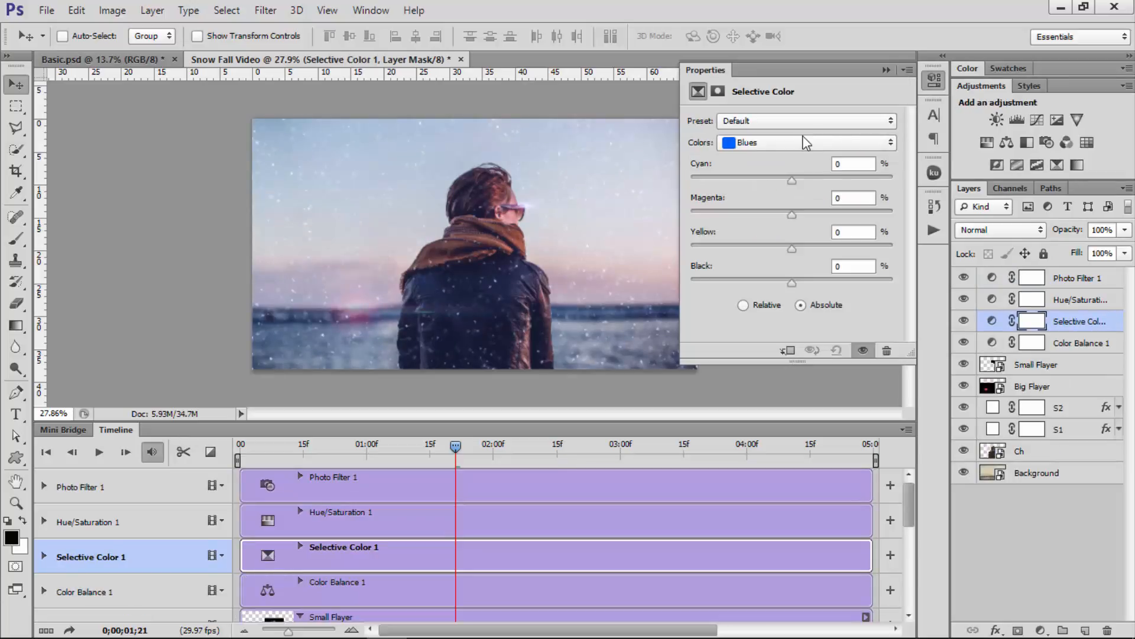
mouse_move(792, 180)
left_mouse_down()
mouse_move(816, 183)
mouse_move(783, 183)
mouse_move(814, 180)
left_mouse_up()
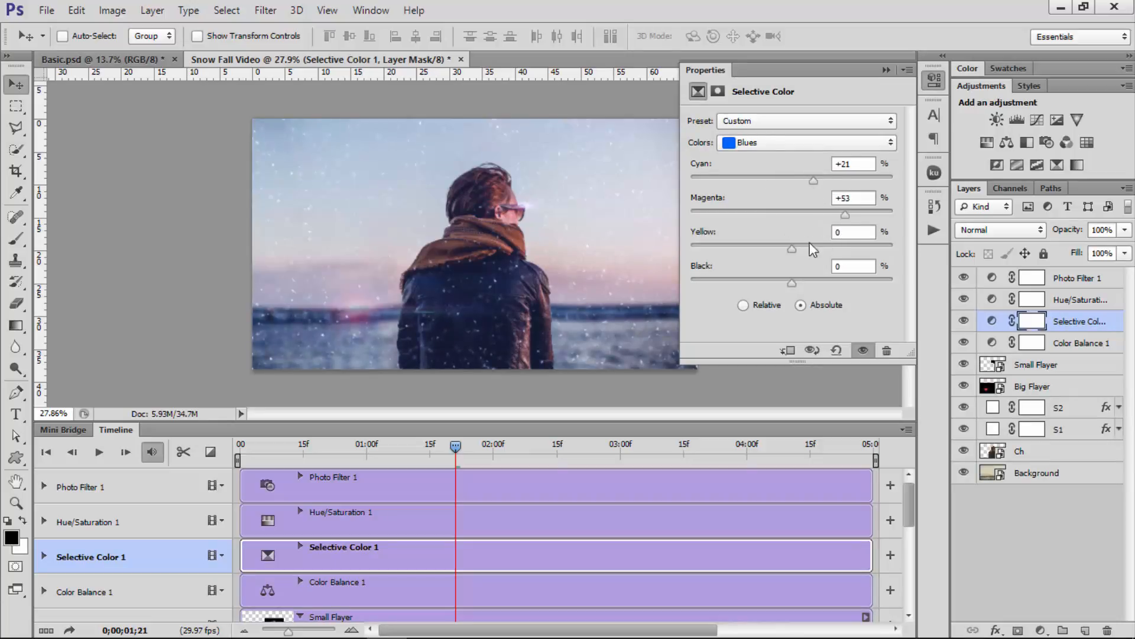
left_click_drag(794, 250, 838, 283)
left_click_drag(769, 286, 825, 288)
left_click(885, 71)
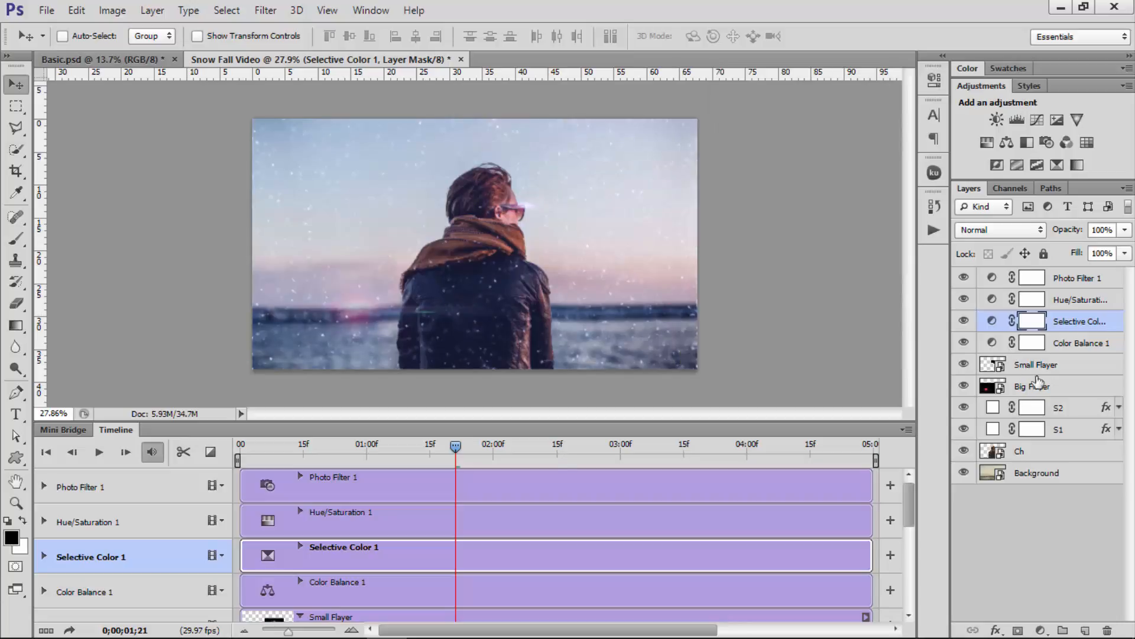
Clip a Hue/Saturation adjustment to the Small Flayer layer with Hue +30 and Saturation +42
left_click(992, 365)
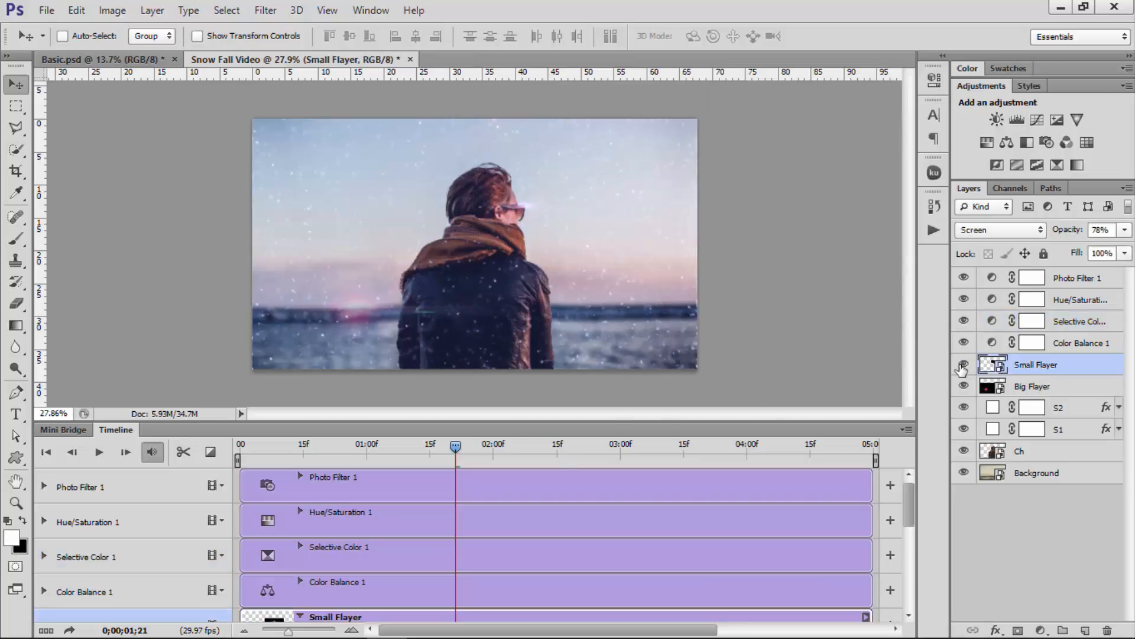
left_click_drag(455, 446, 798, 471)
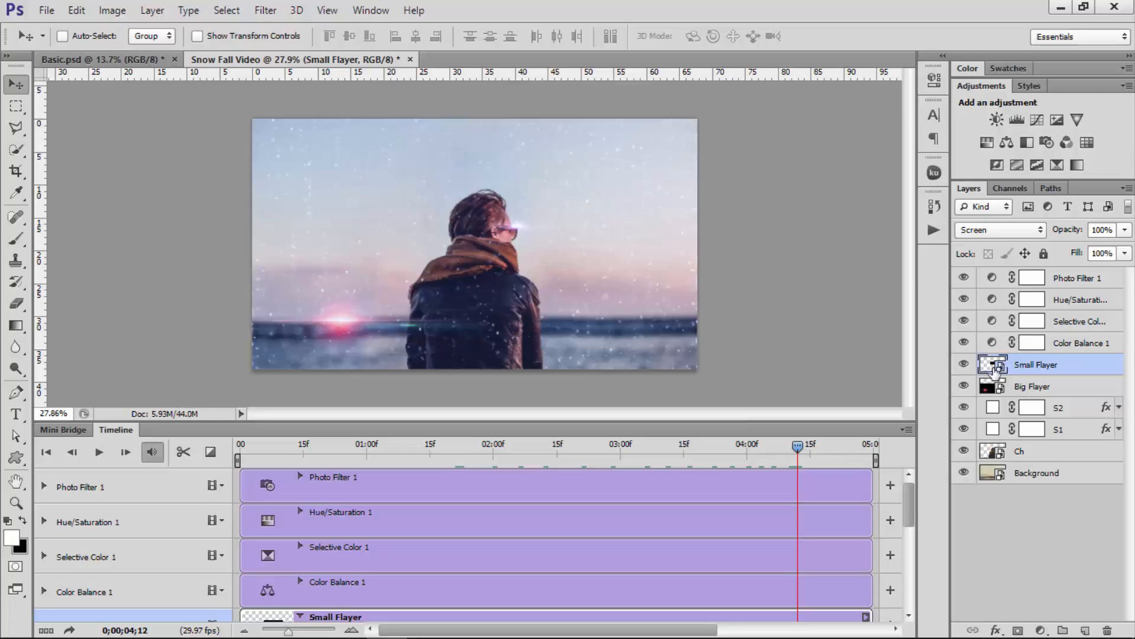
left_click(986, 142)
left_click(787, 350)
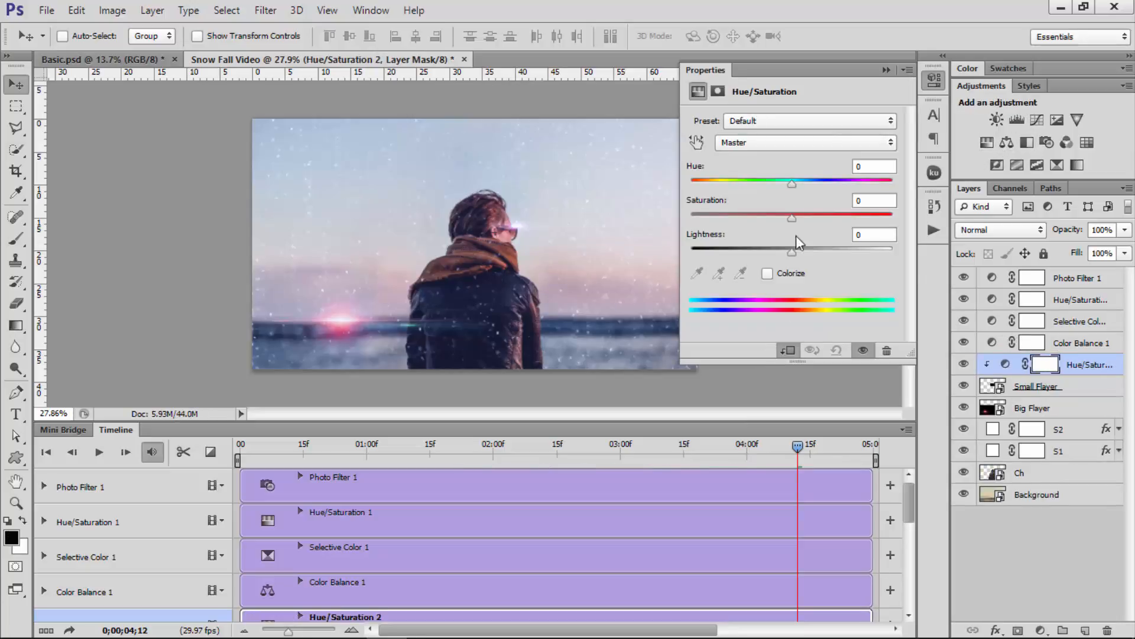
left_click_drag(805, 218, 835, 225)
left_click_drag(796, 186, 821, 210)
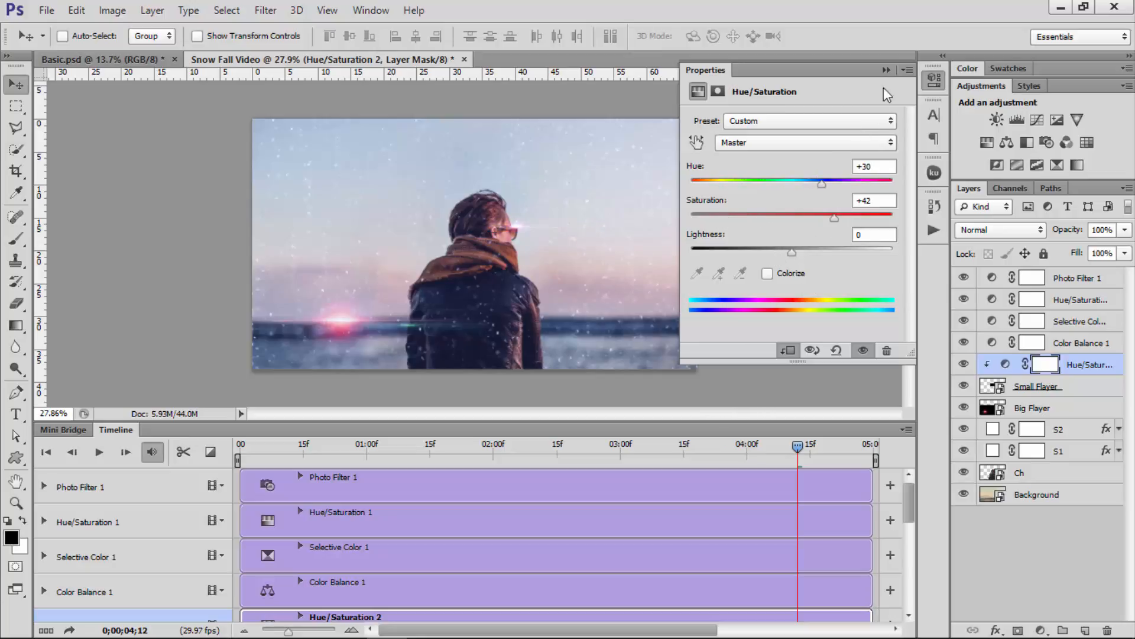
left_click(886, 70)
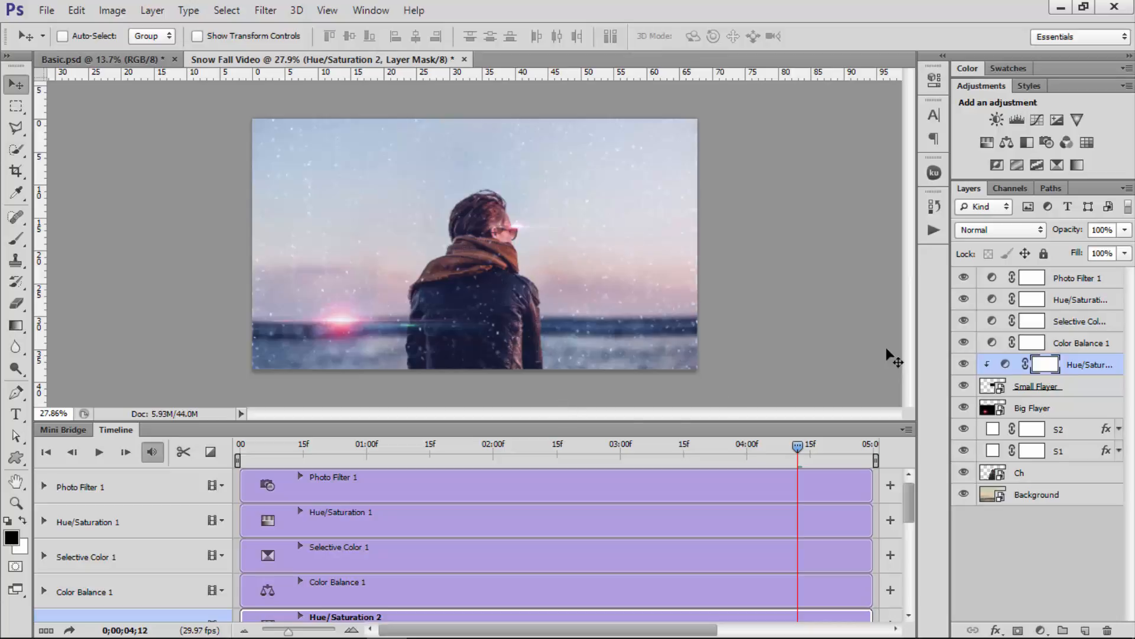
Try a clipped Hue/Saturation adjustment with different hue and saturation values on the Big Flayer layer, and delete it
left_click(1037, 408)
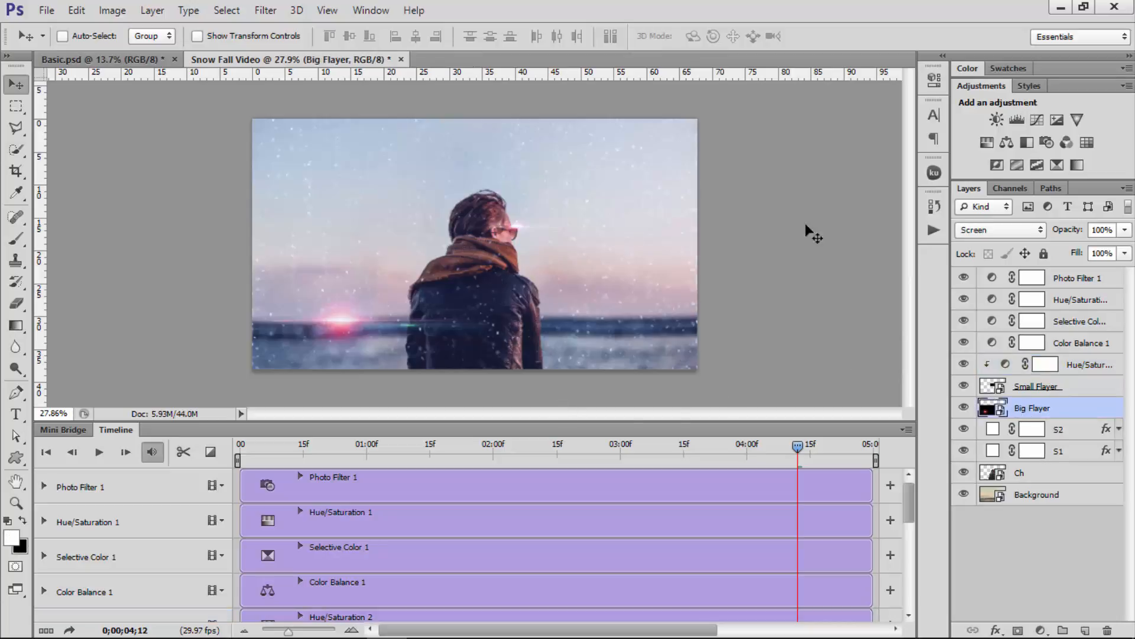
left_click(990, 144)
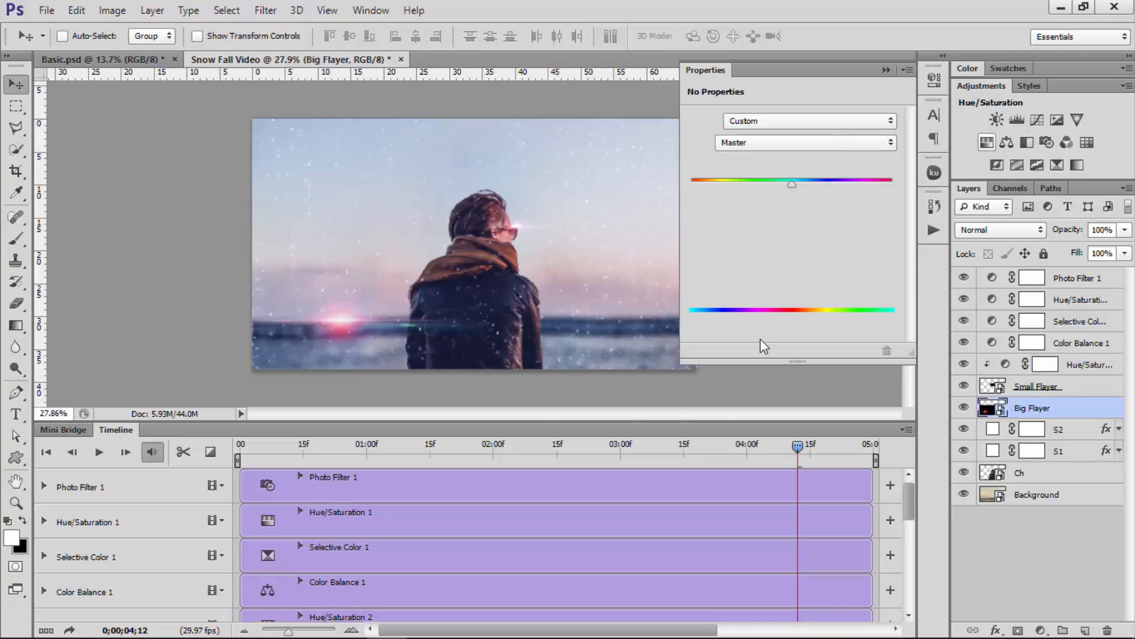
left_click(786, 348)
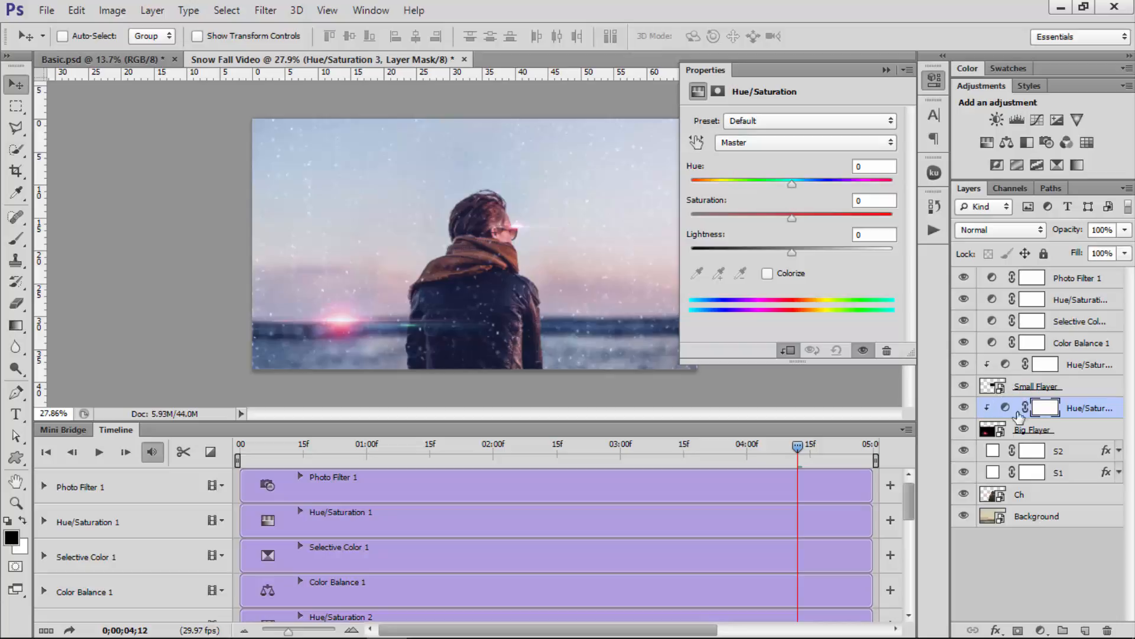
mouse_move(790, 184)
left_mouse_down()
mouse_move(744, 188)
mouse_move(798, 190)
mouse_move(787, 197)
left_mouse_up()
key("ctrl+alt+z")
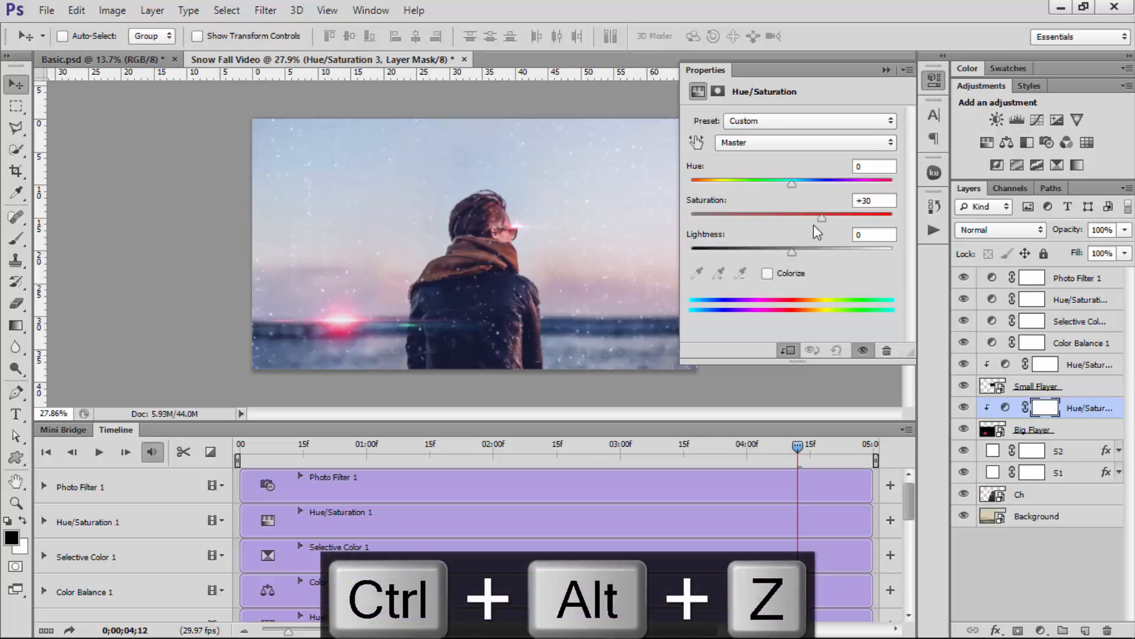
left_click_drag(825, 220, 792, 226)
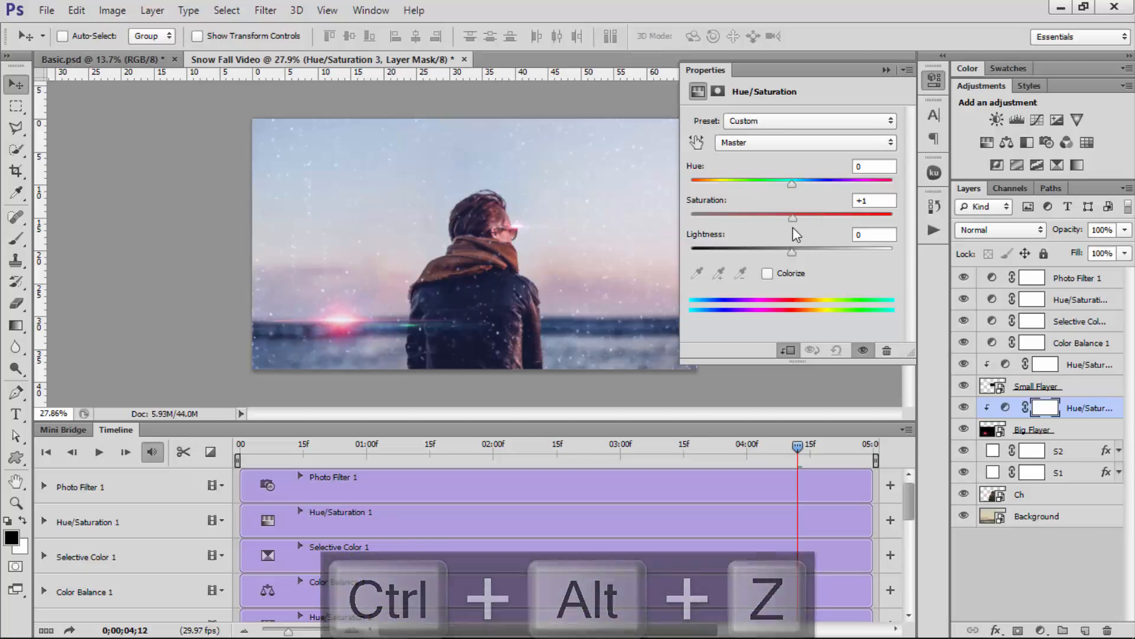
left_click(885, 70)
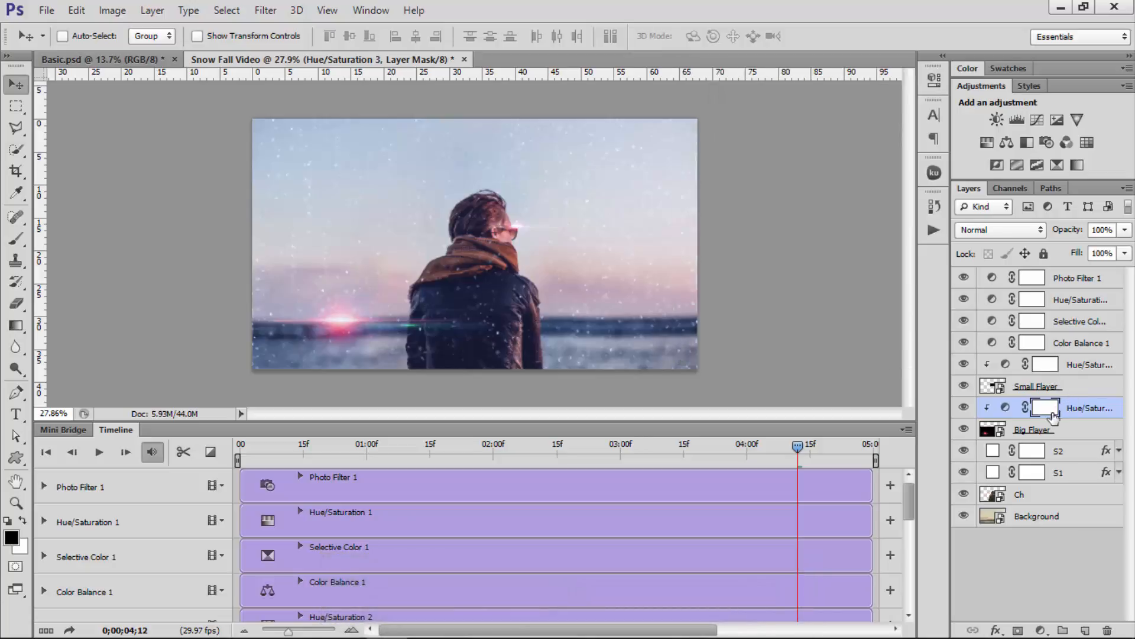
left_click_drag(1081, 410, 1107, 628)
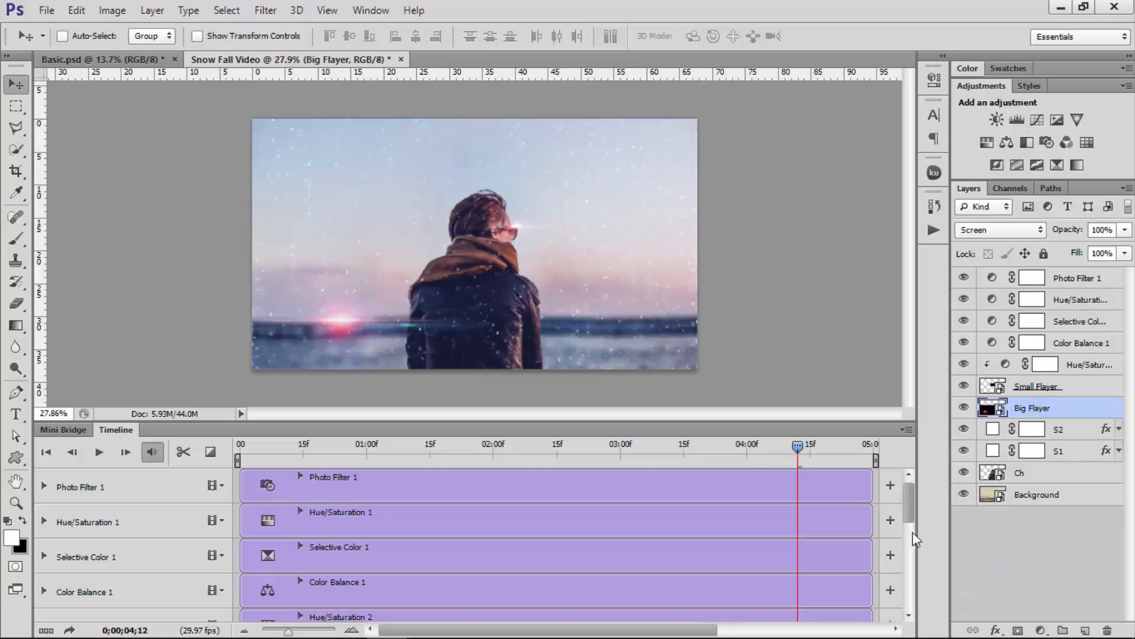
Return the playhead to the first frame and set up a video render with the file name Snow Fall.mp4
left_click_drag(800, 447, 234, 400)
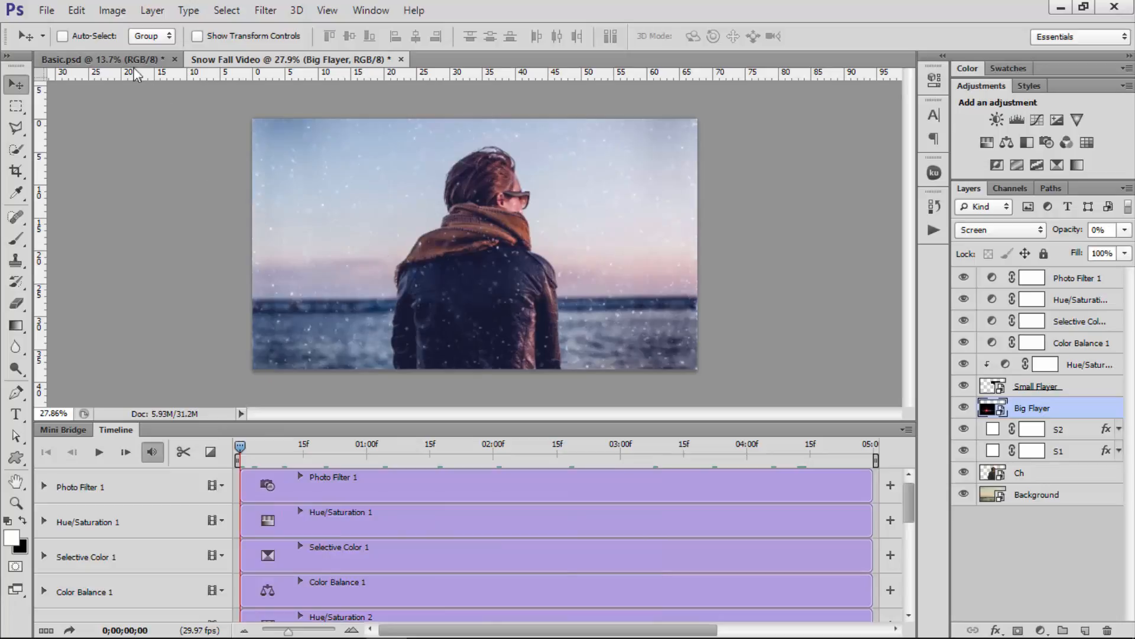
left_click(46, 10)
mouse_move(116, 305)
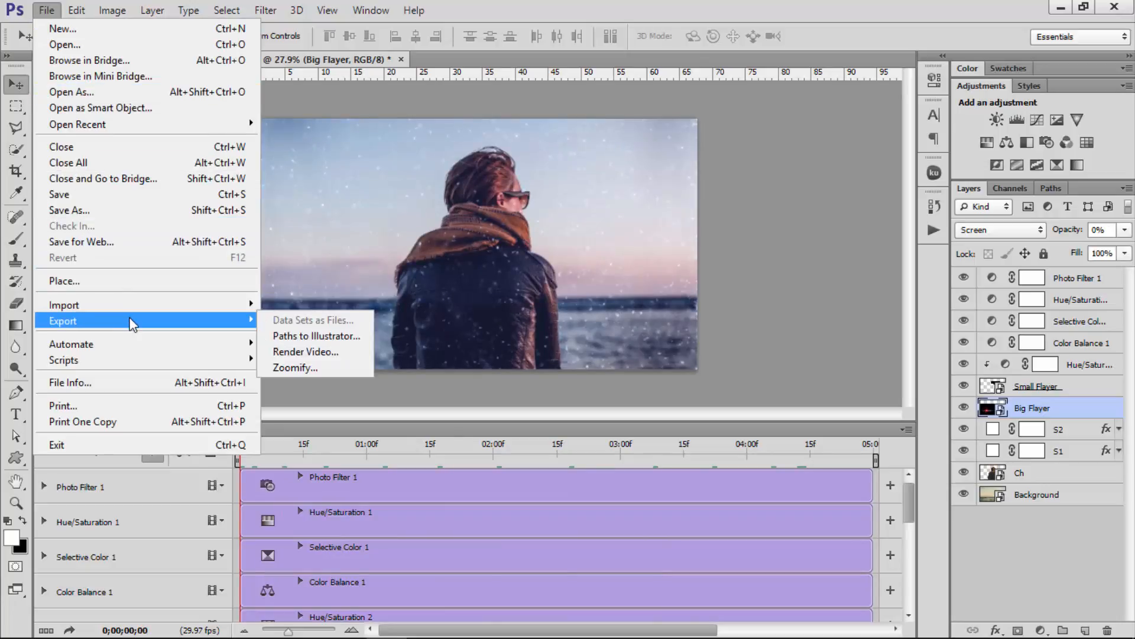
left_click(304, 351)
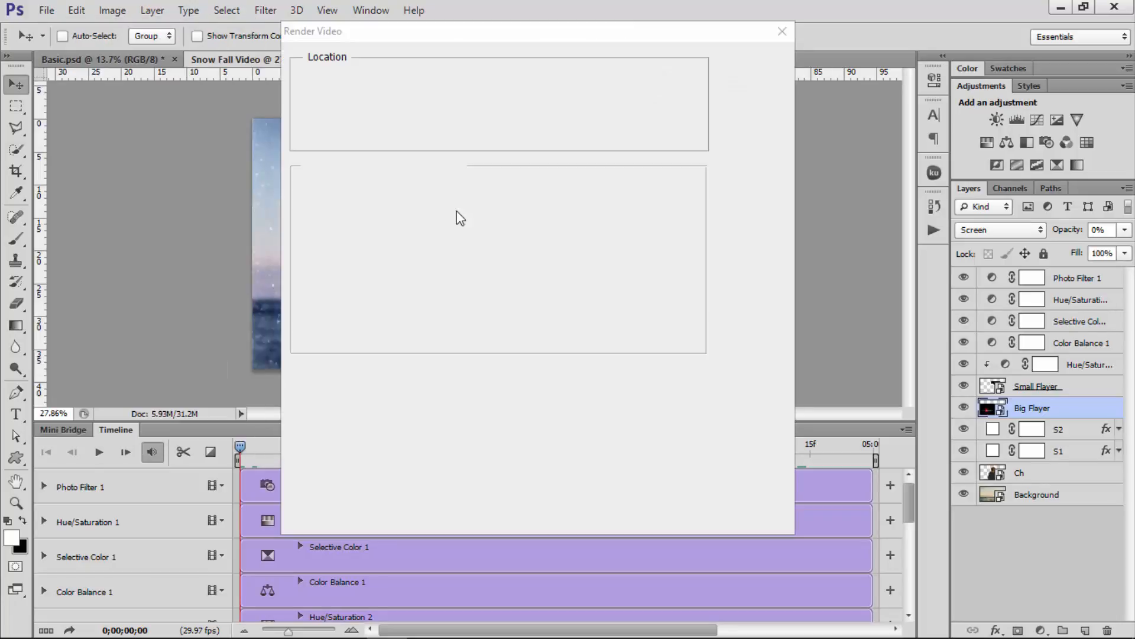
mouse_move(503, 39)
left_mouse_down()
mouse_move(488, 38)
mouse_move(506, 39)
left_mouse_up()
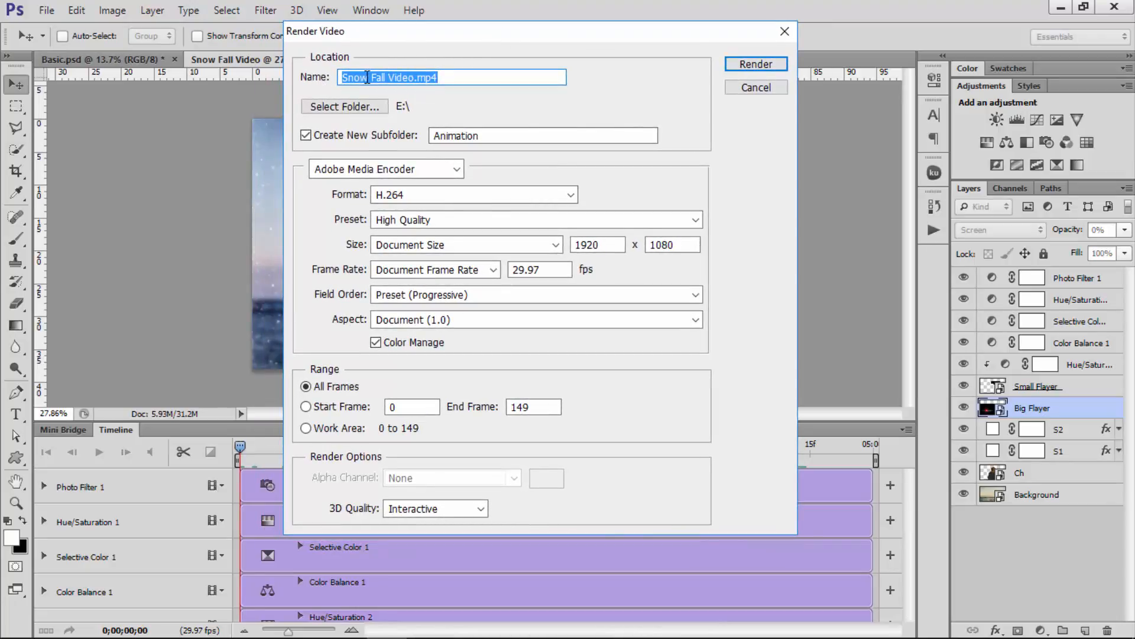
left_click(443, 78)
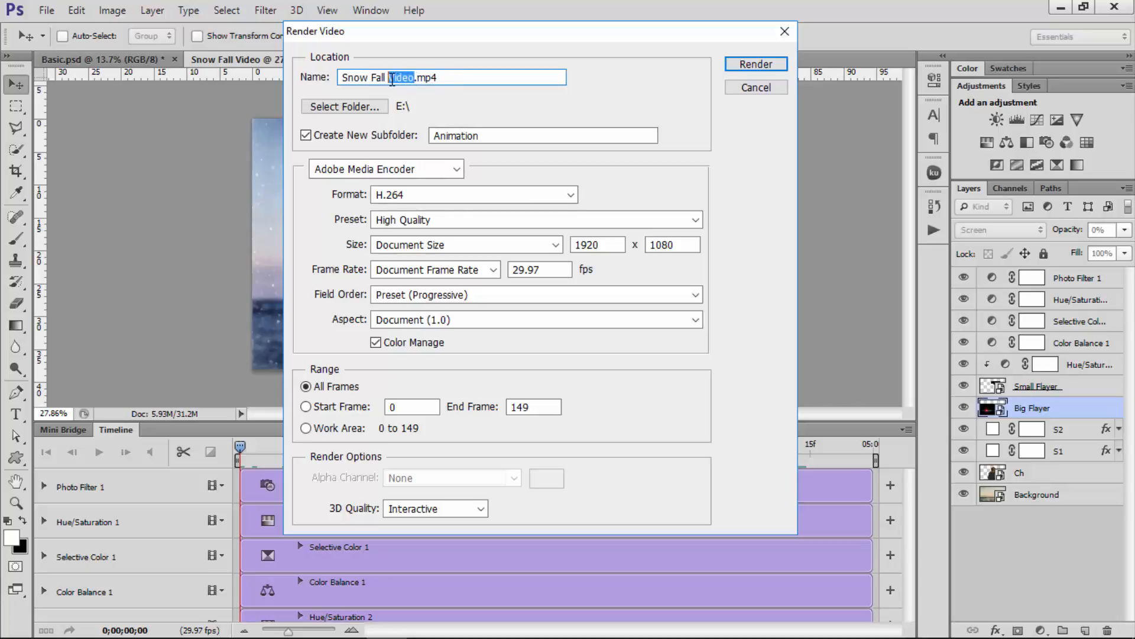
key("BackSpace")
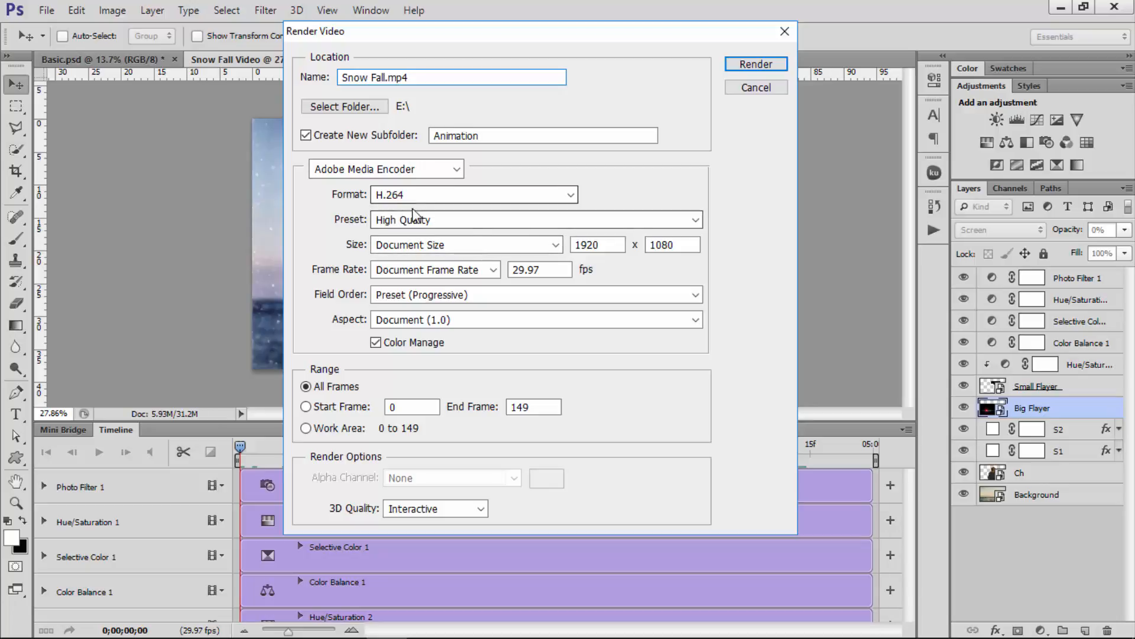
Review the format and preset choices, keep H.264 with High Quality, and render all frames to the Animation subfolder on E:
left_click(430, 199)
left_click(423, 197)
left_click(473, 219)
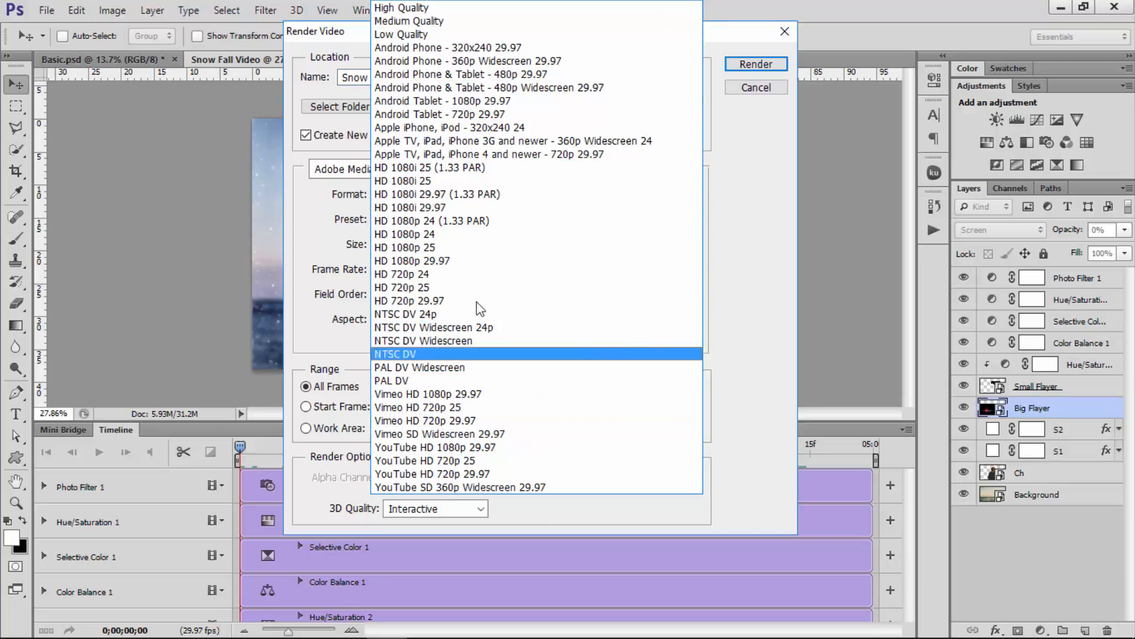
key("Escape")
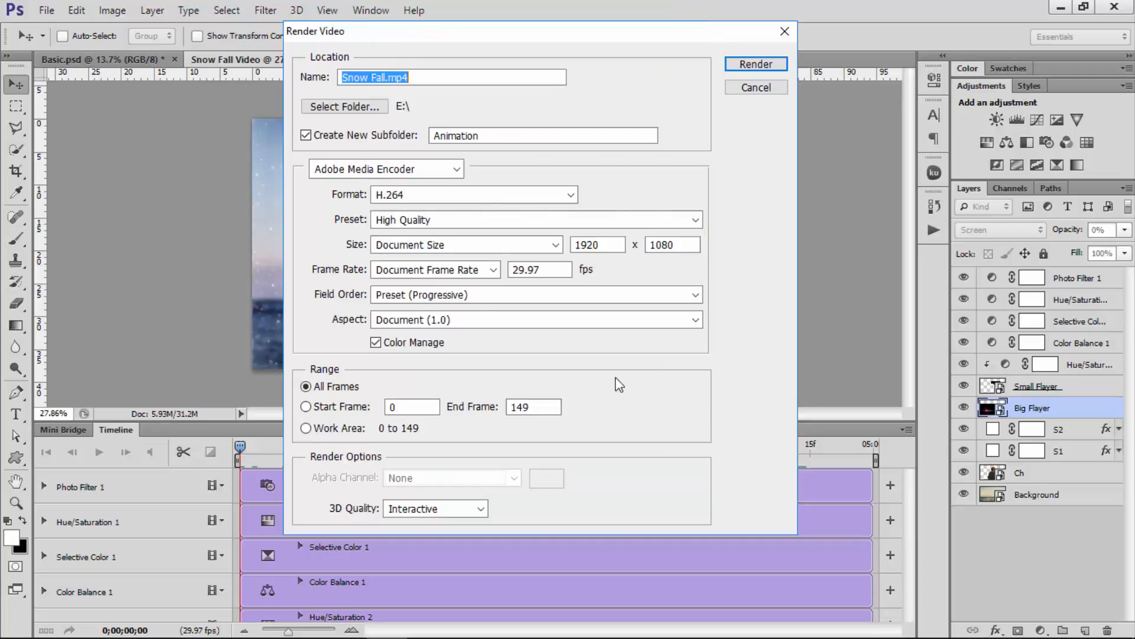
left_click(540, 221)
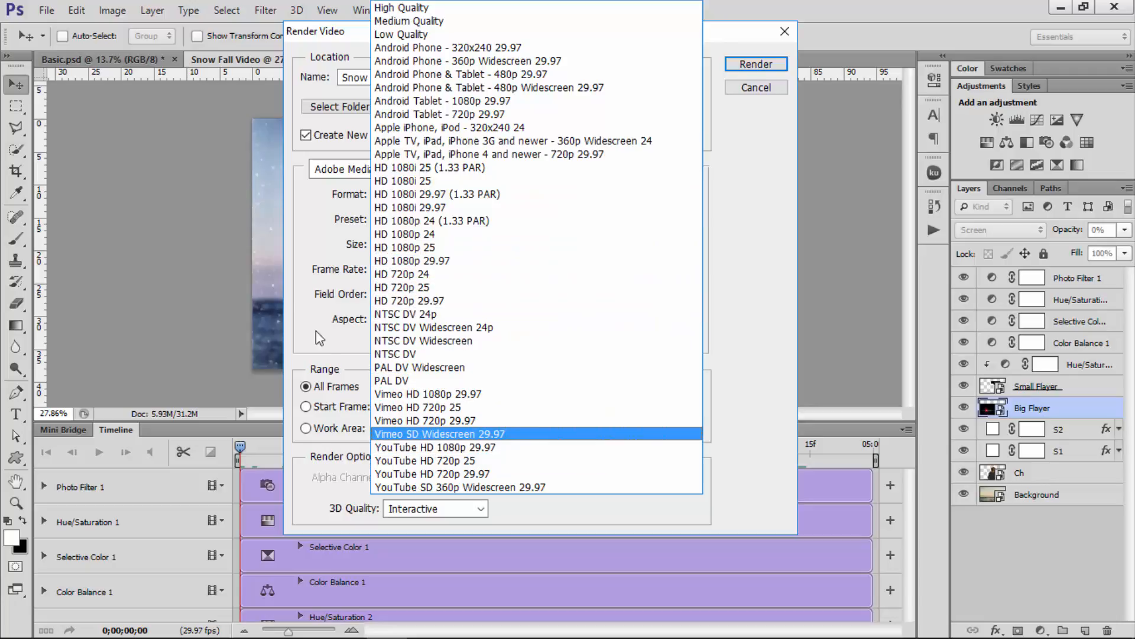
left_click(297, 239)
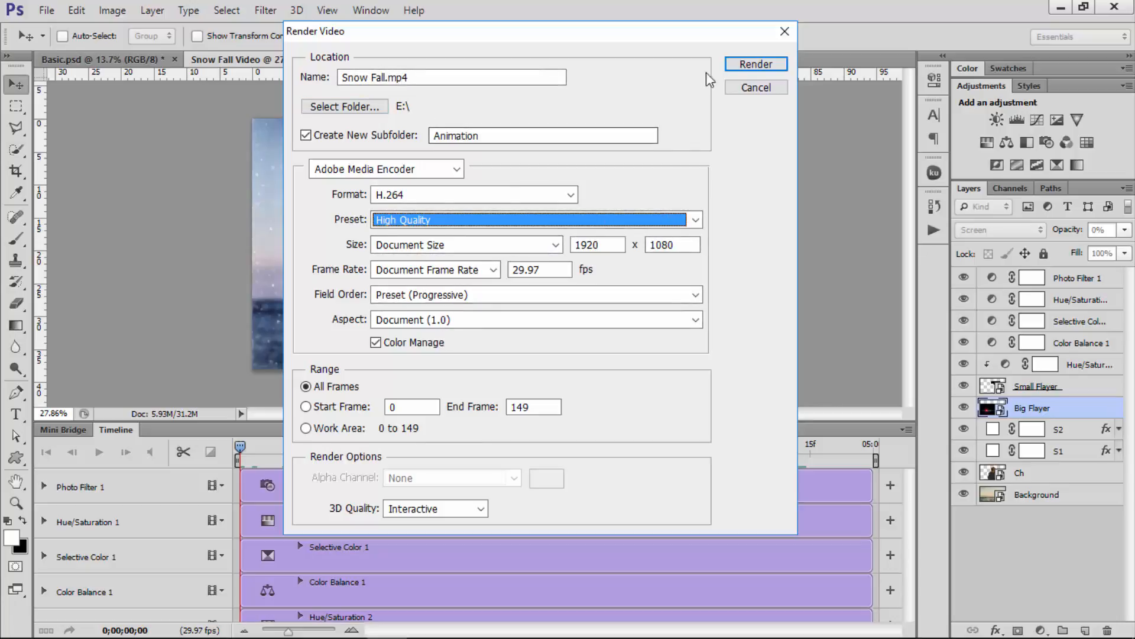
left_click(743, 70)
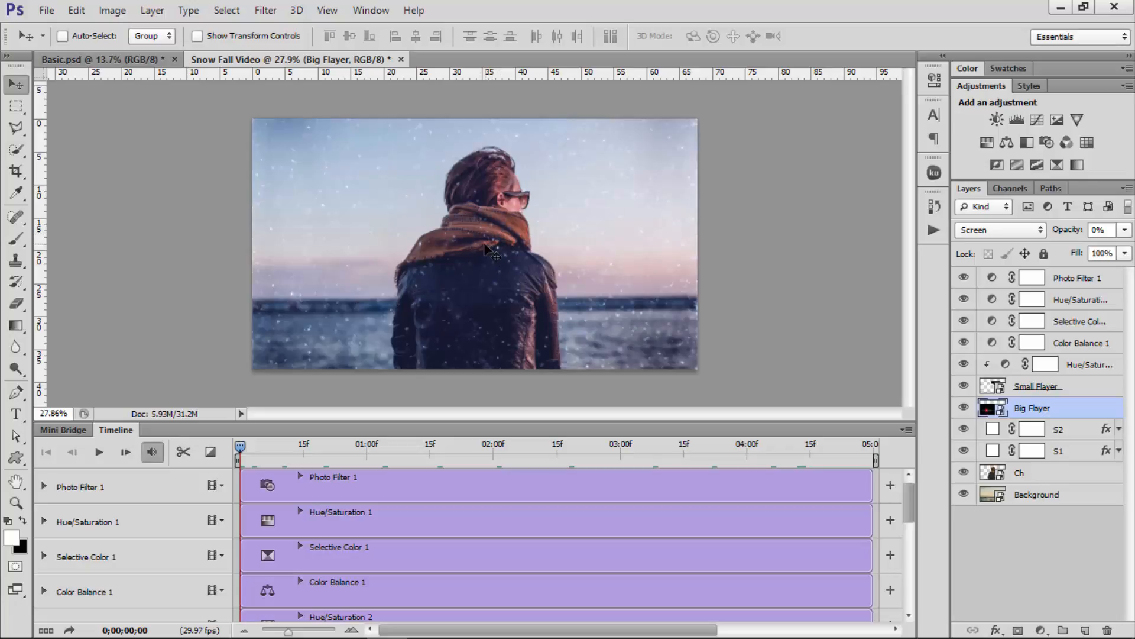
Switch to File Explorer and open the Animation folder on the E: drive
mouse_move(376, 634)
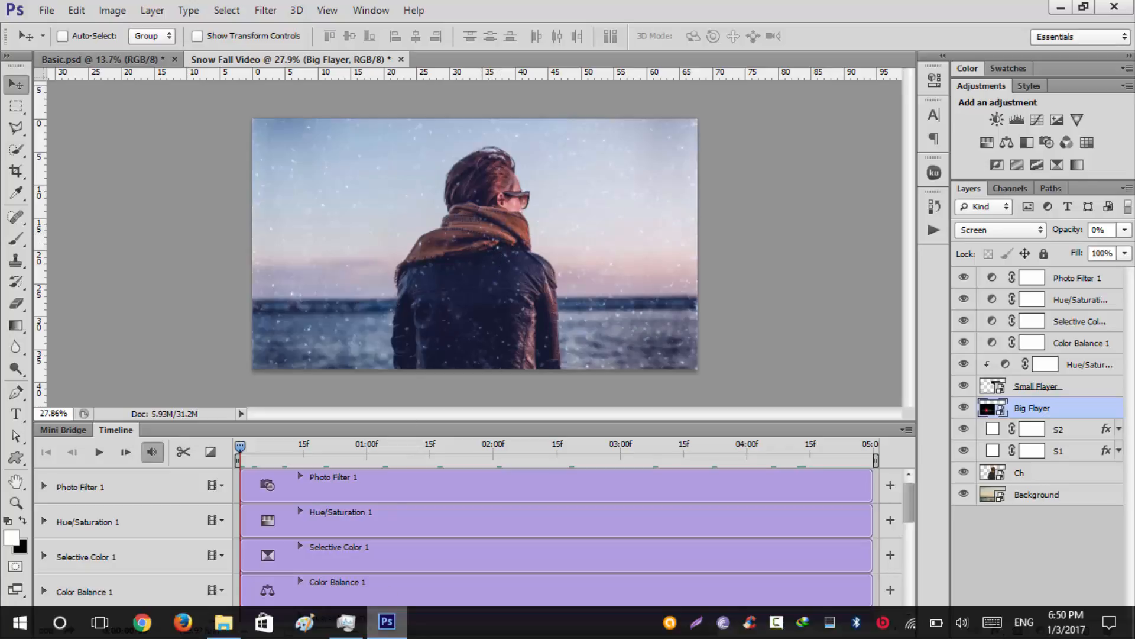
left_click(225, 623)
left_click(25, 134)
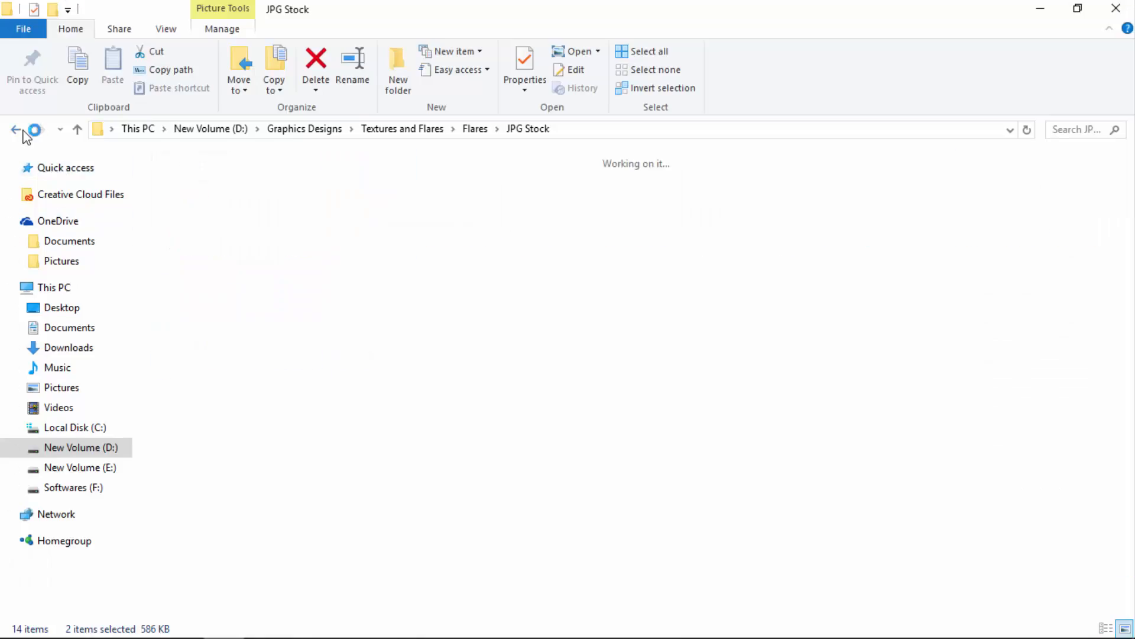
left_click(21, 132)
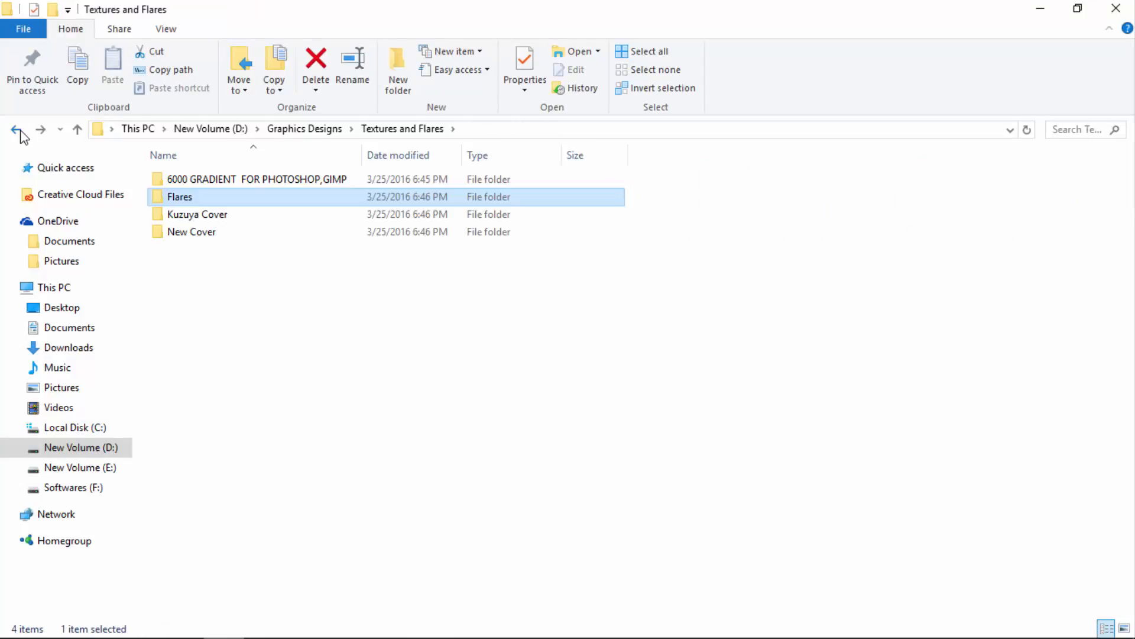
left_click(20, 132)
left_click(19, 131)
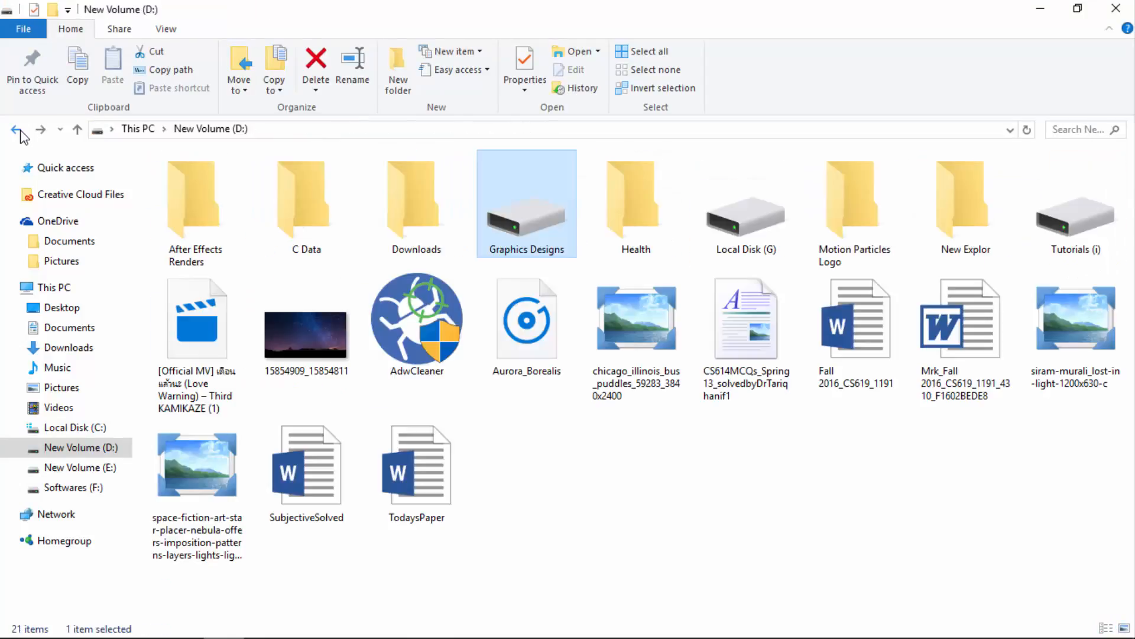
left_click(20, 131)
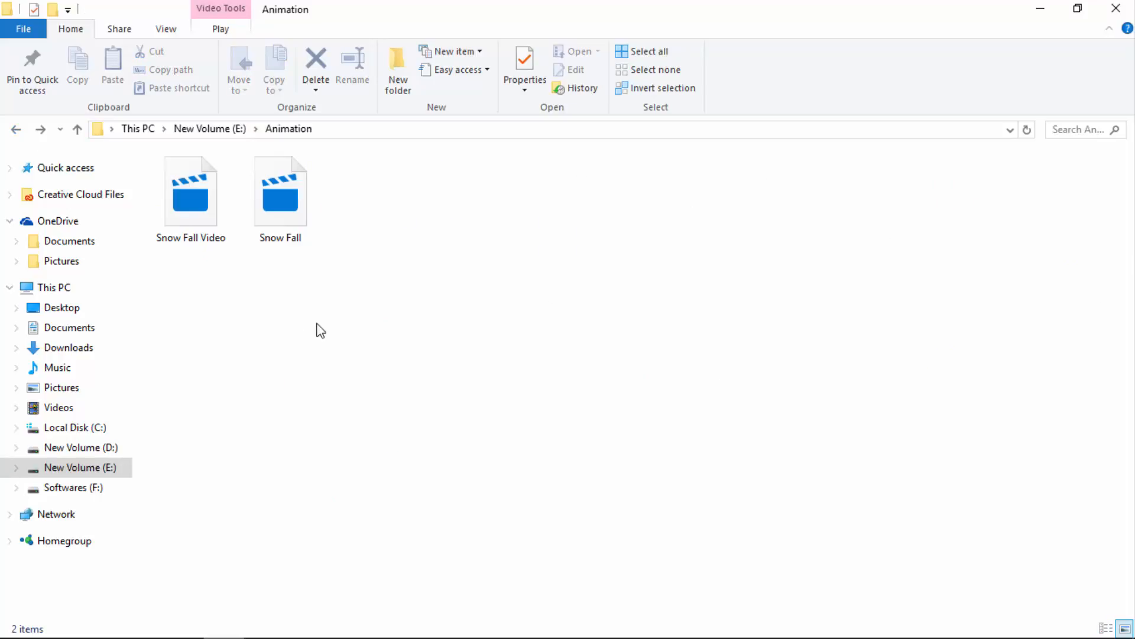
Play the rendered Snow Fall video full screen in Movies & TV, close the player and switch back to Photoshop
double_click(286, 193)
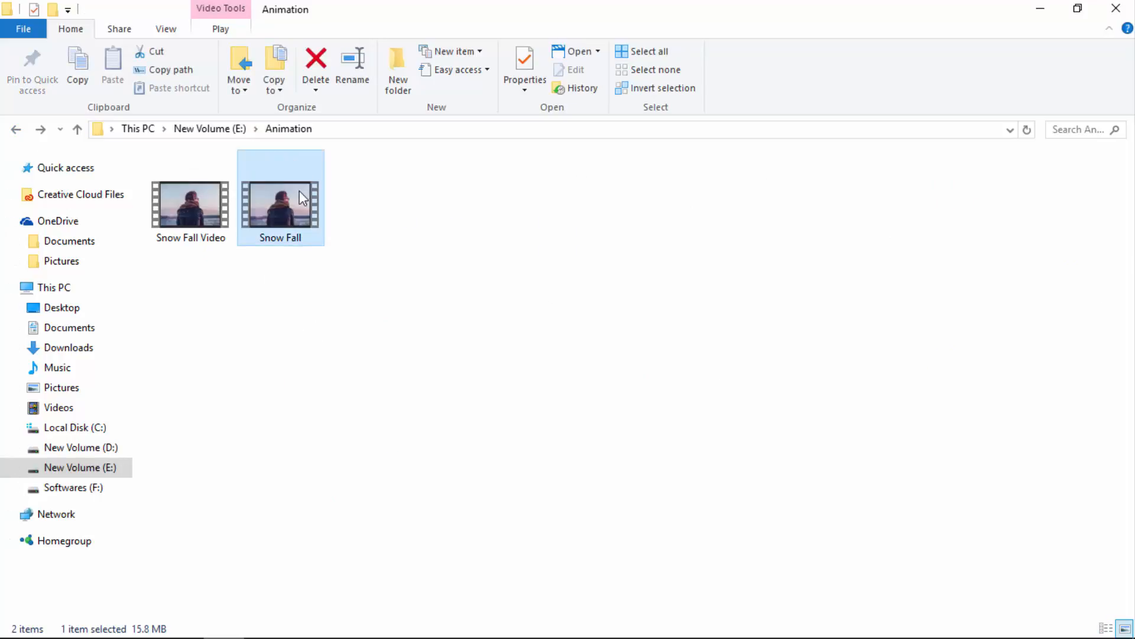
right_click(269, 186)
left_click(235, 186)
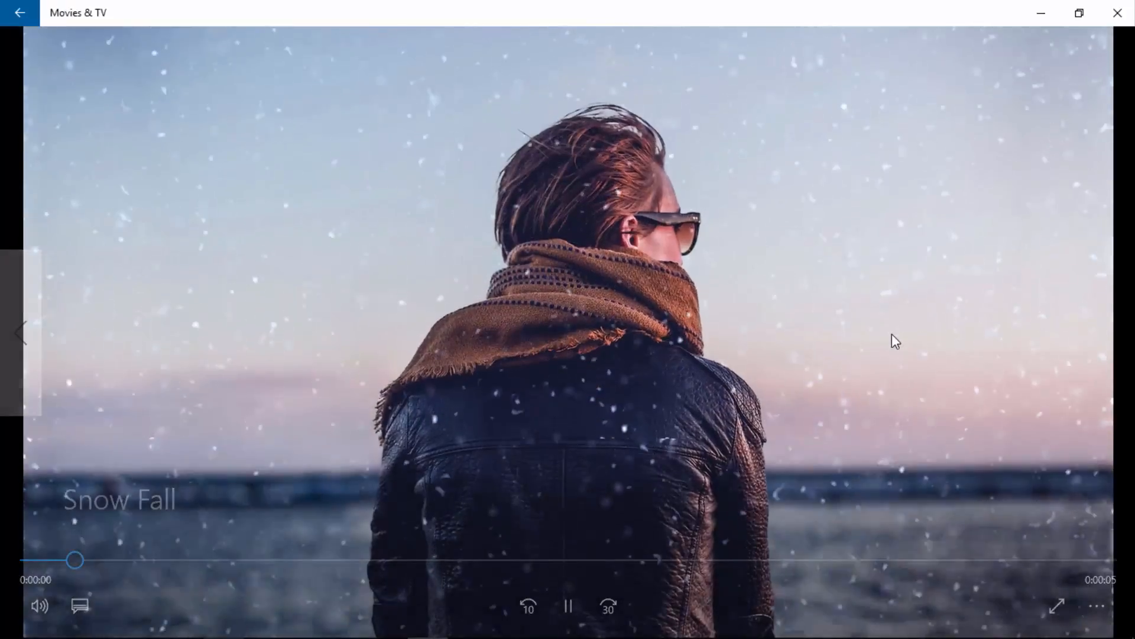
double_click(892, 334)
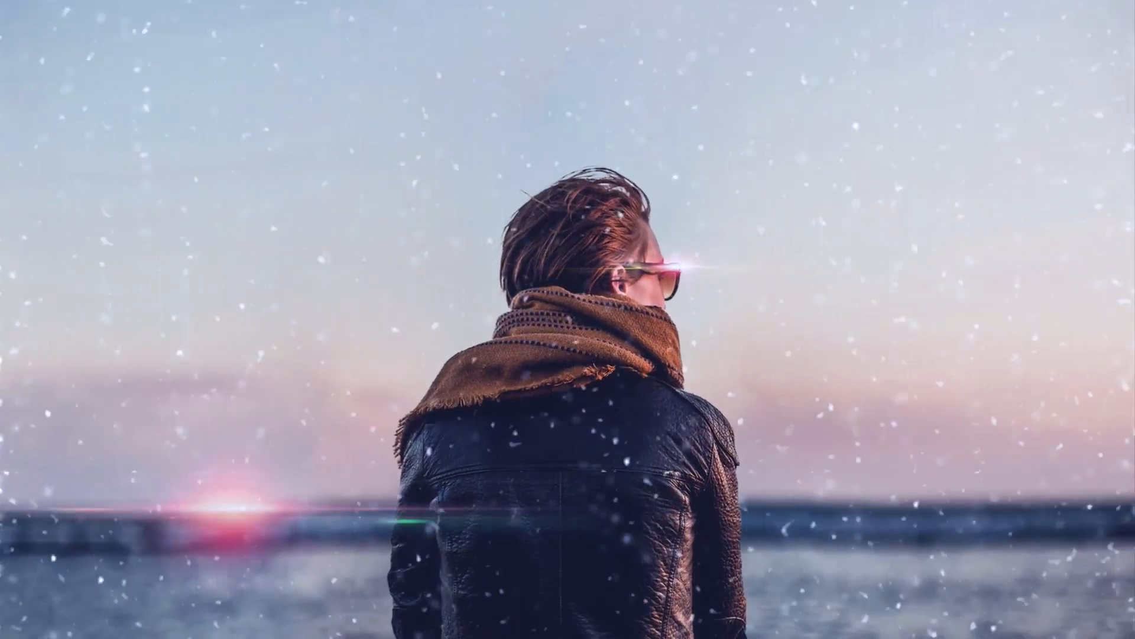
key("Escape")
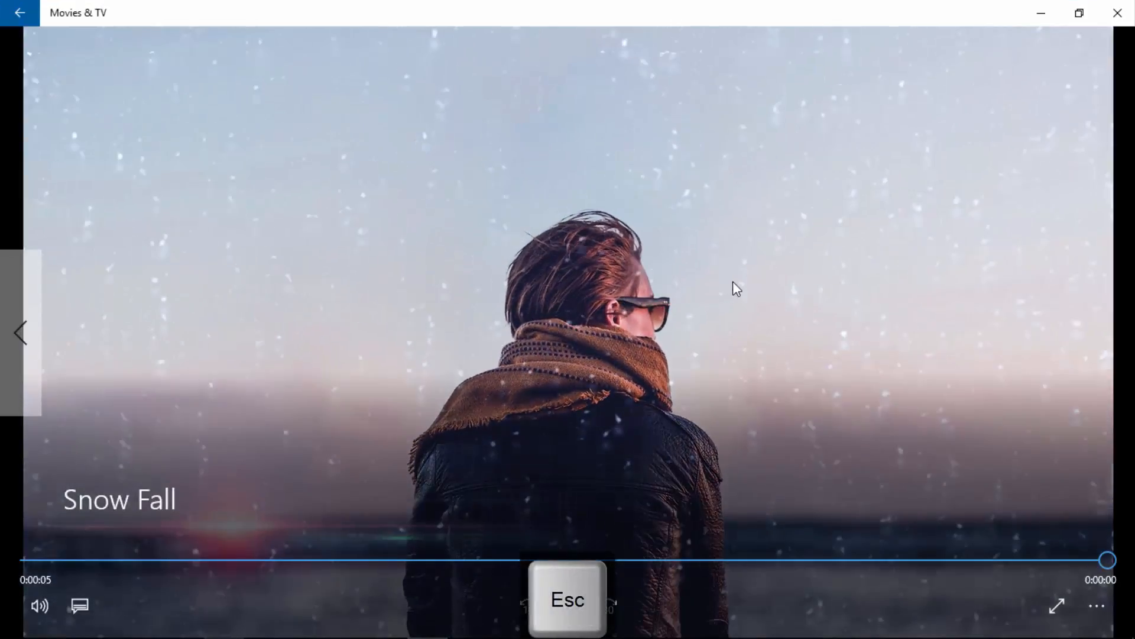
left_click(1118, 13)
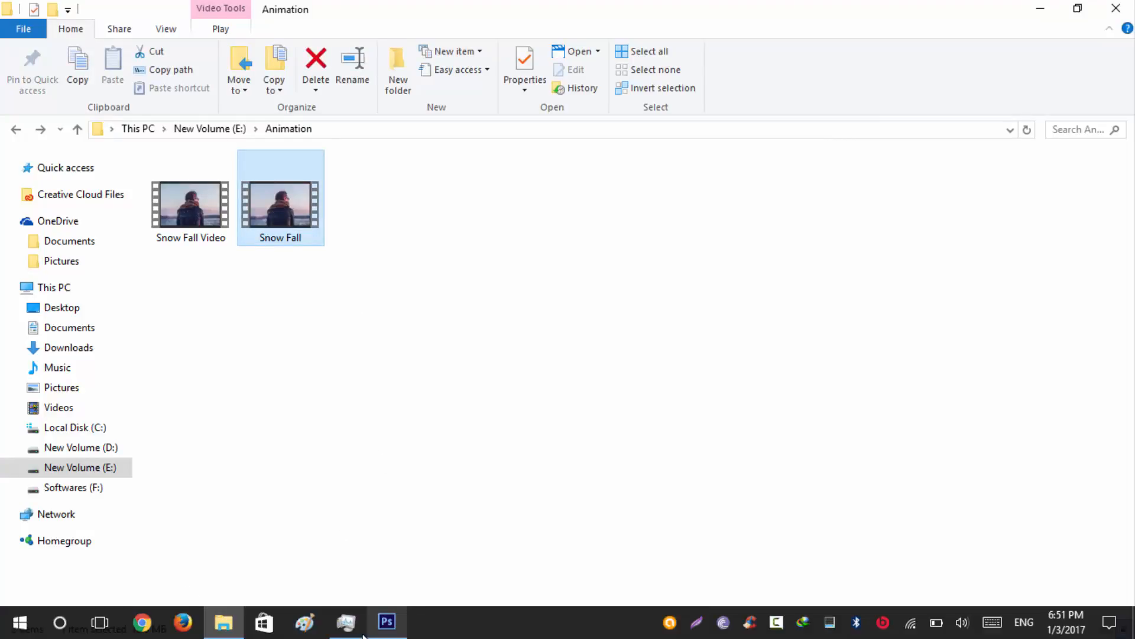
left_click(386, 621)
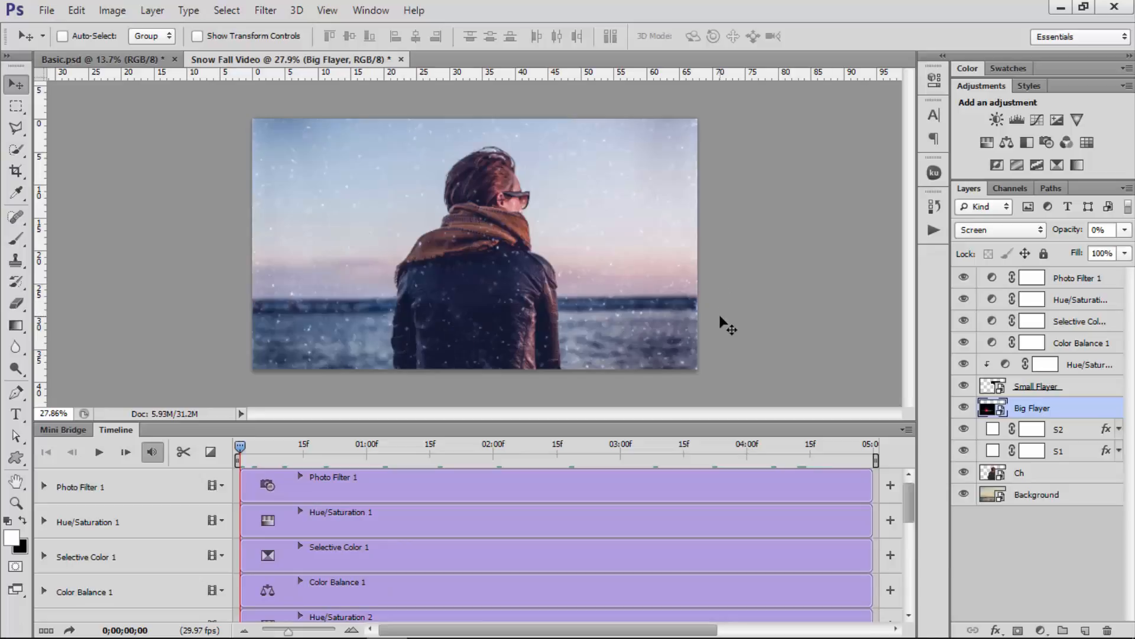